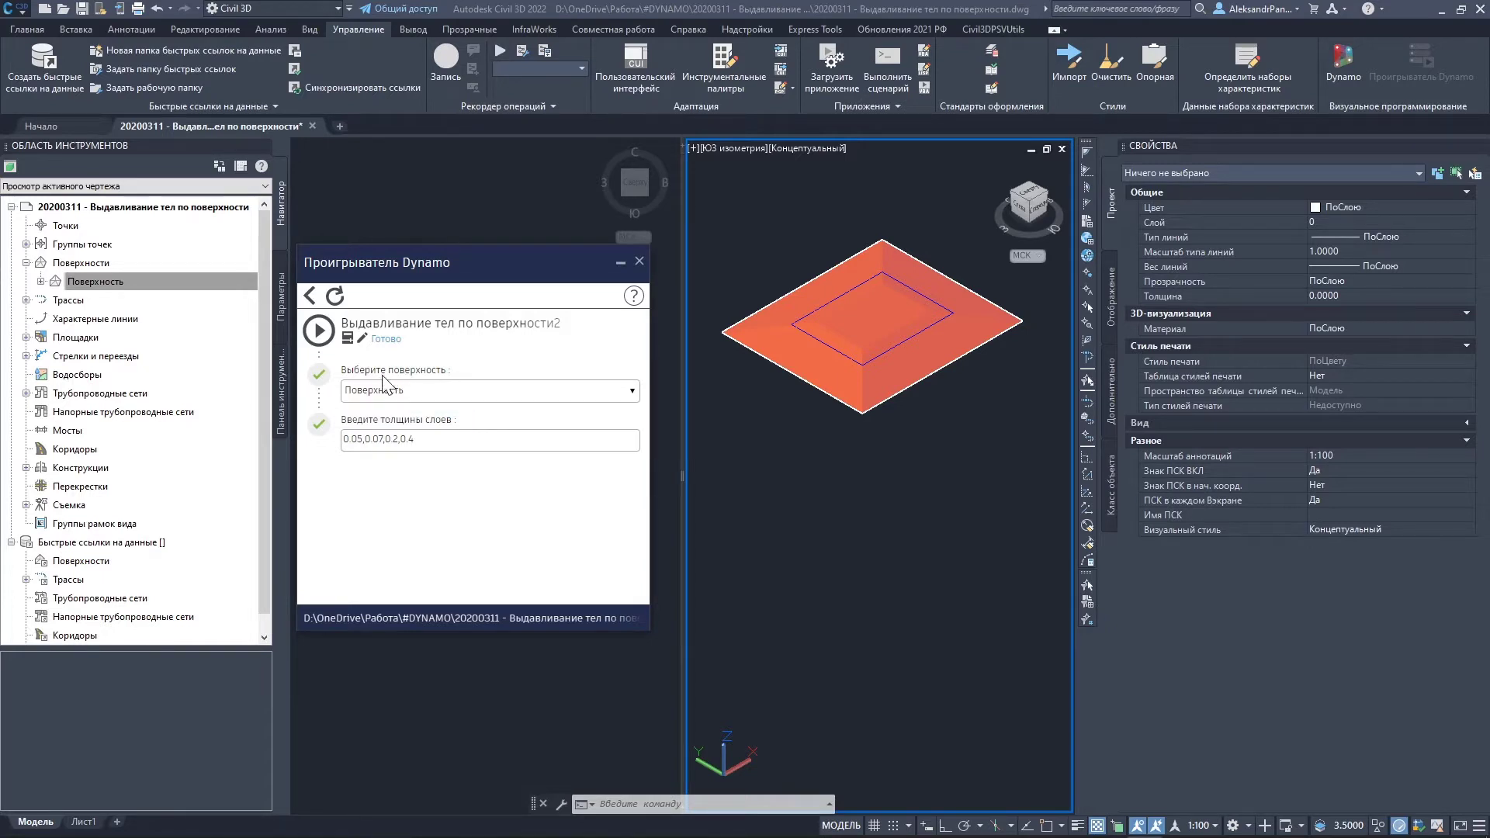
Run the layer-solids script, then select the generated solids to inspect them.
key(Return)
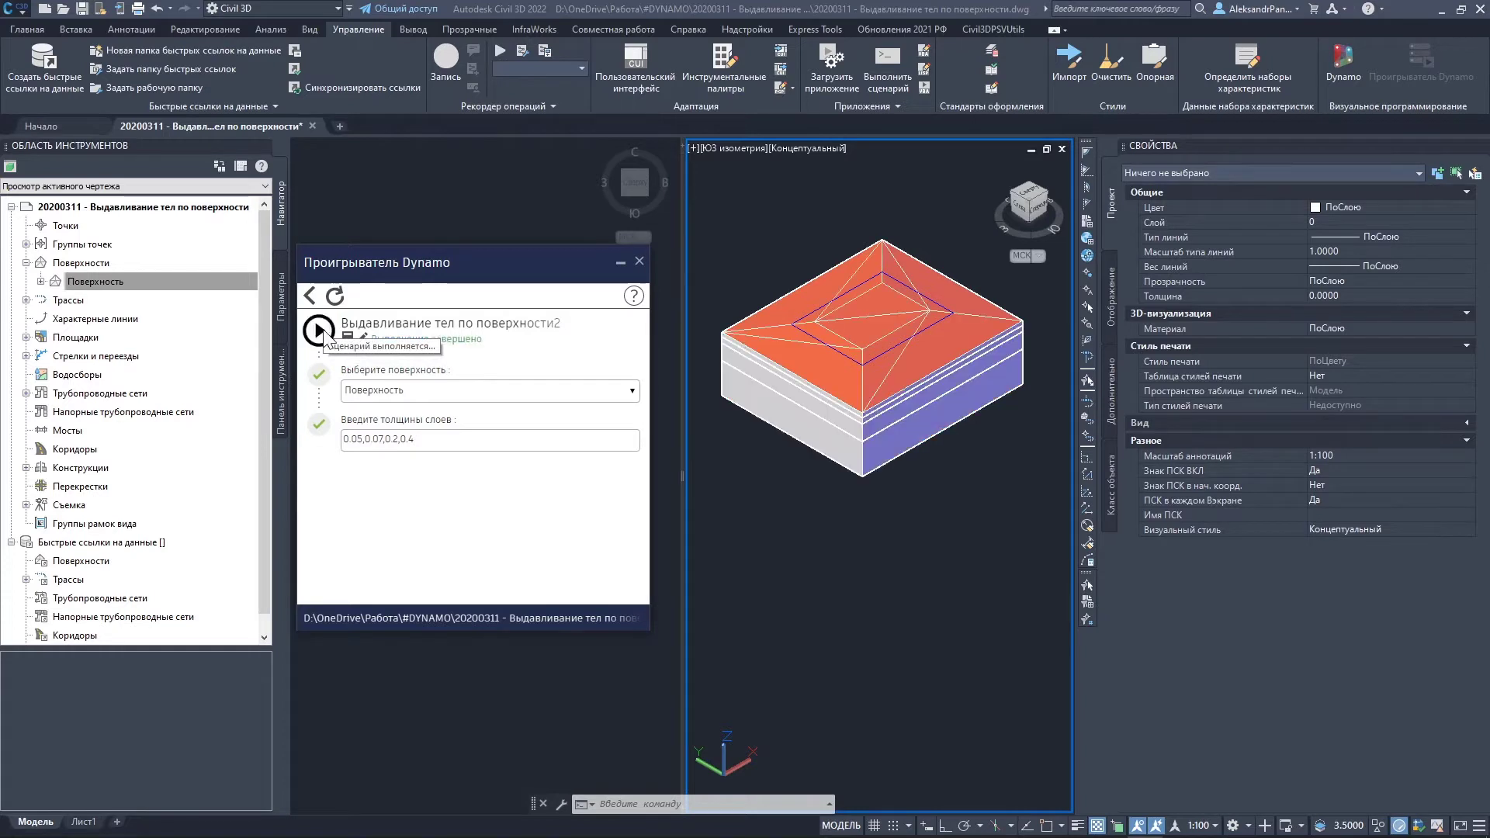
click(882, 506)
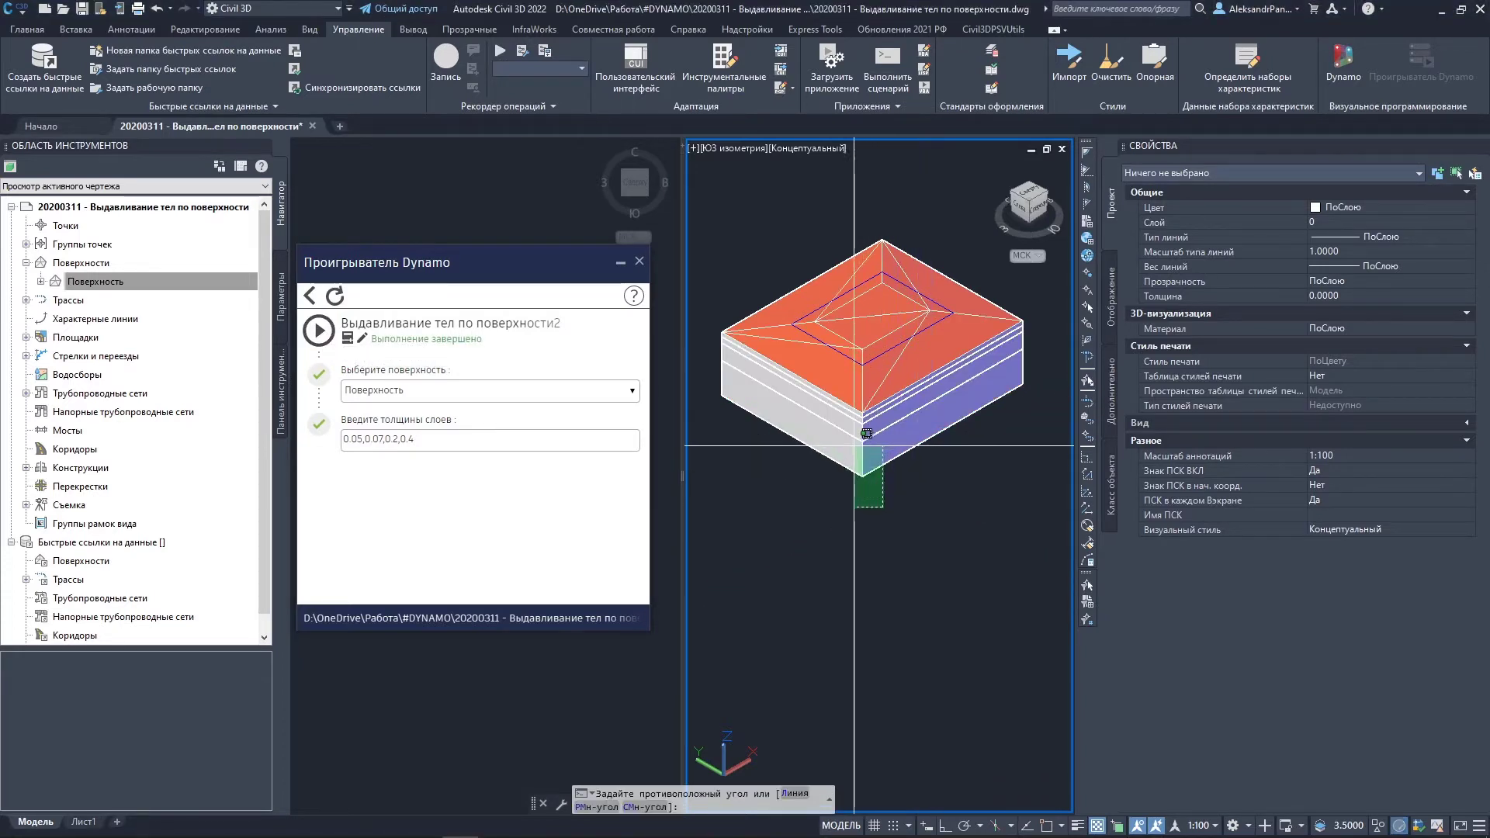
click(855, 472)
scroll(862, 440, up, 2)
key(Escape)
key(Escape)
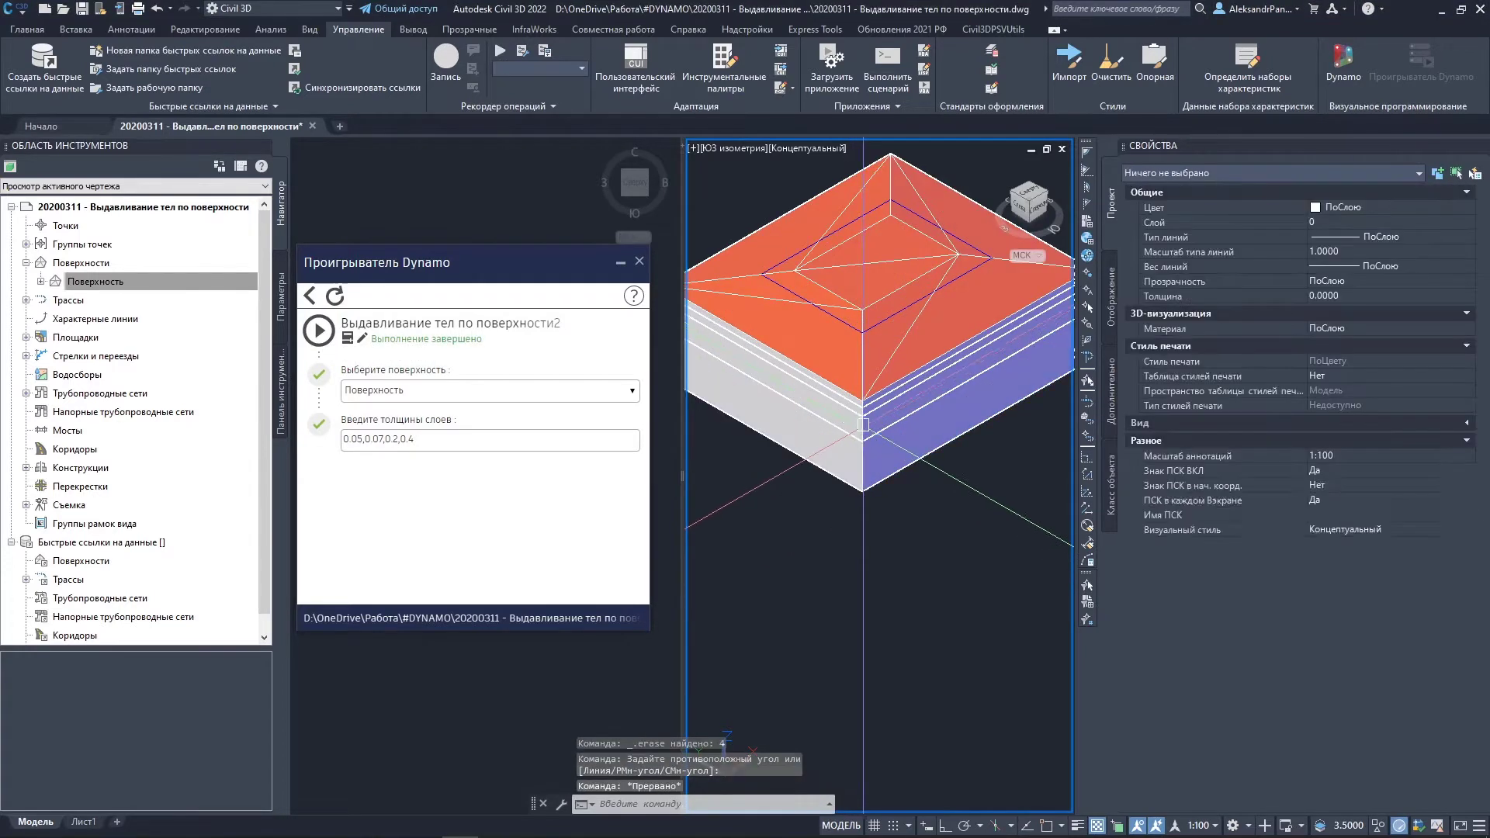
Launch the Dynamo editor from the Manage tab.
scroll(881, 397, up, 2)
click(881, 397)
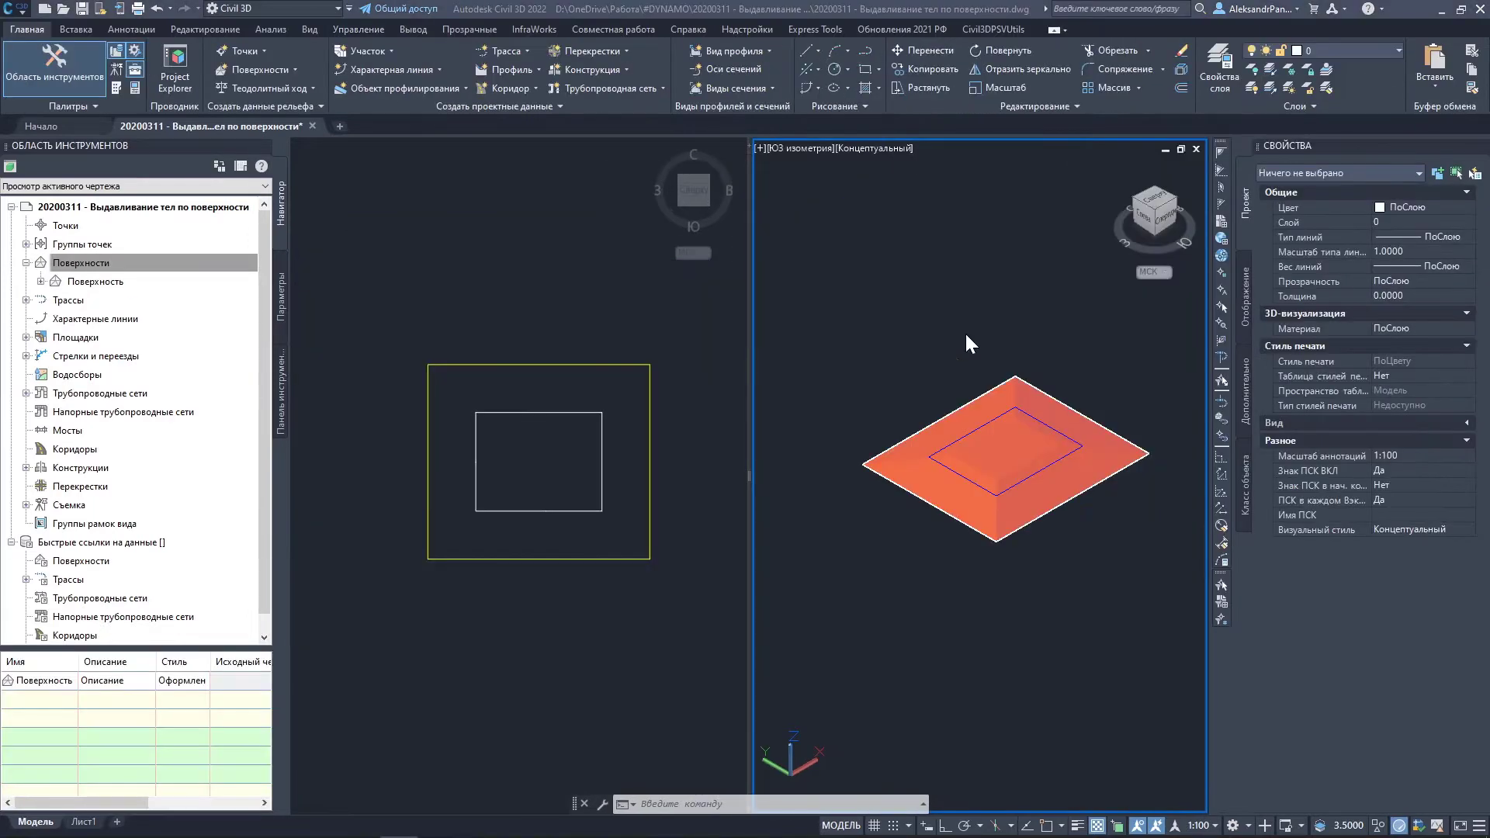
click(365, 29)
click(1333, 70)
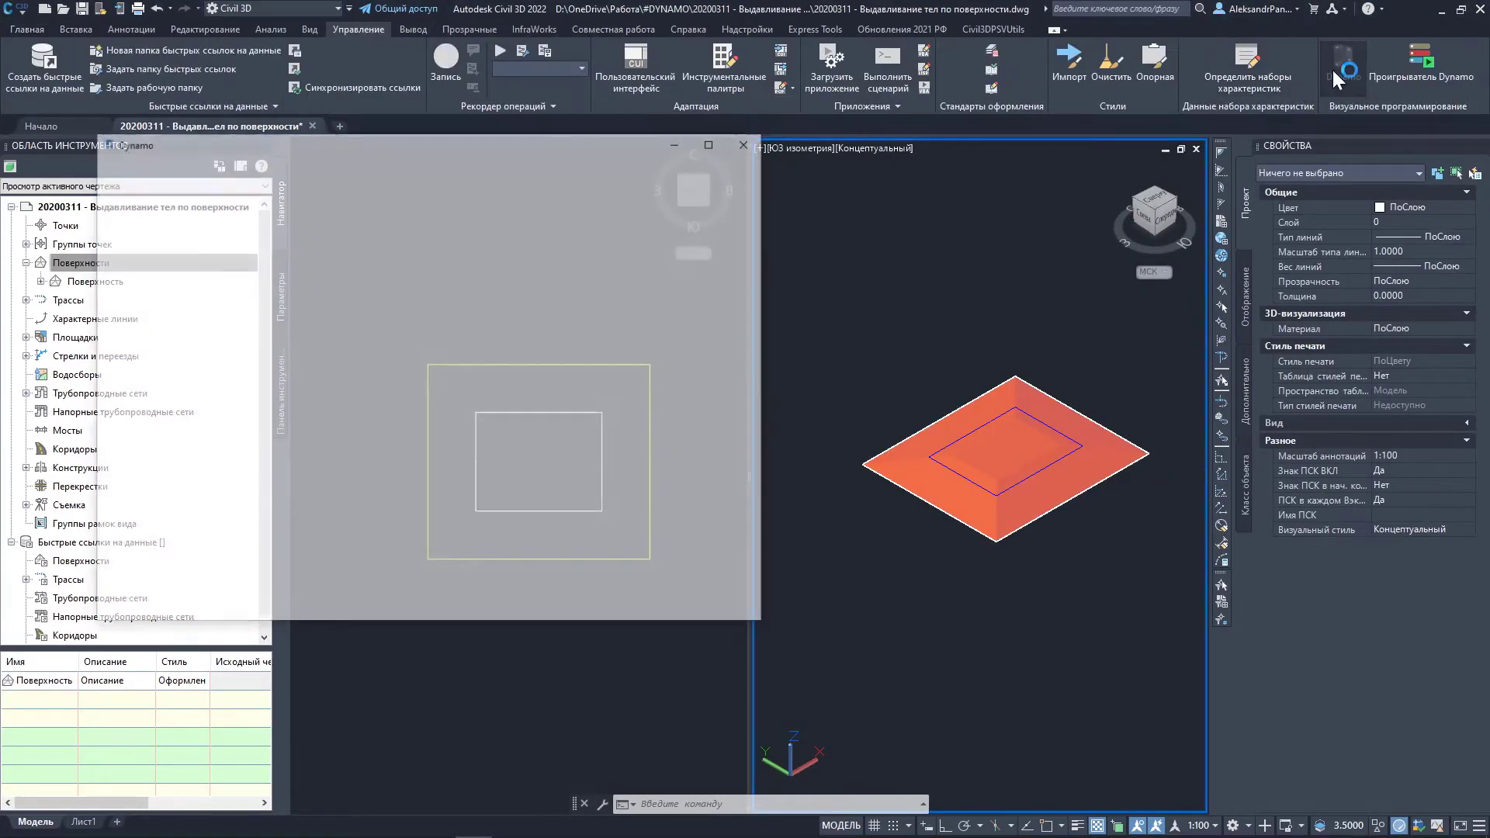
Maximize Dynamo, start a new blank graph and expand the Autodesk add-ons.
double_click(459, 140)
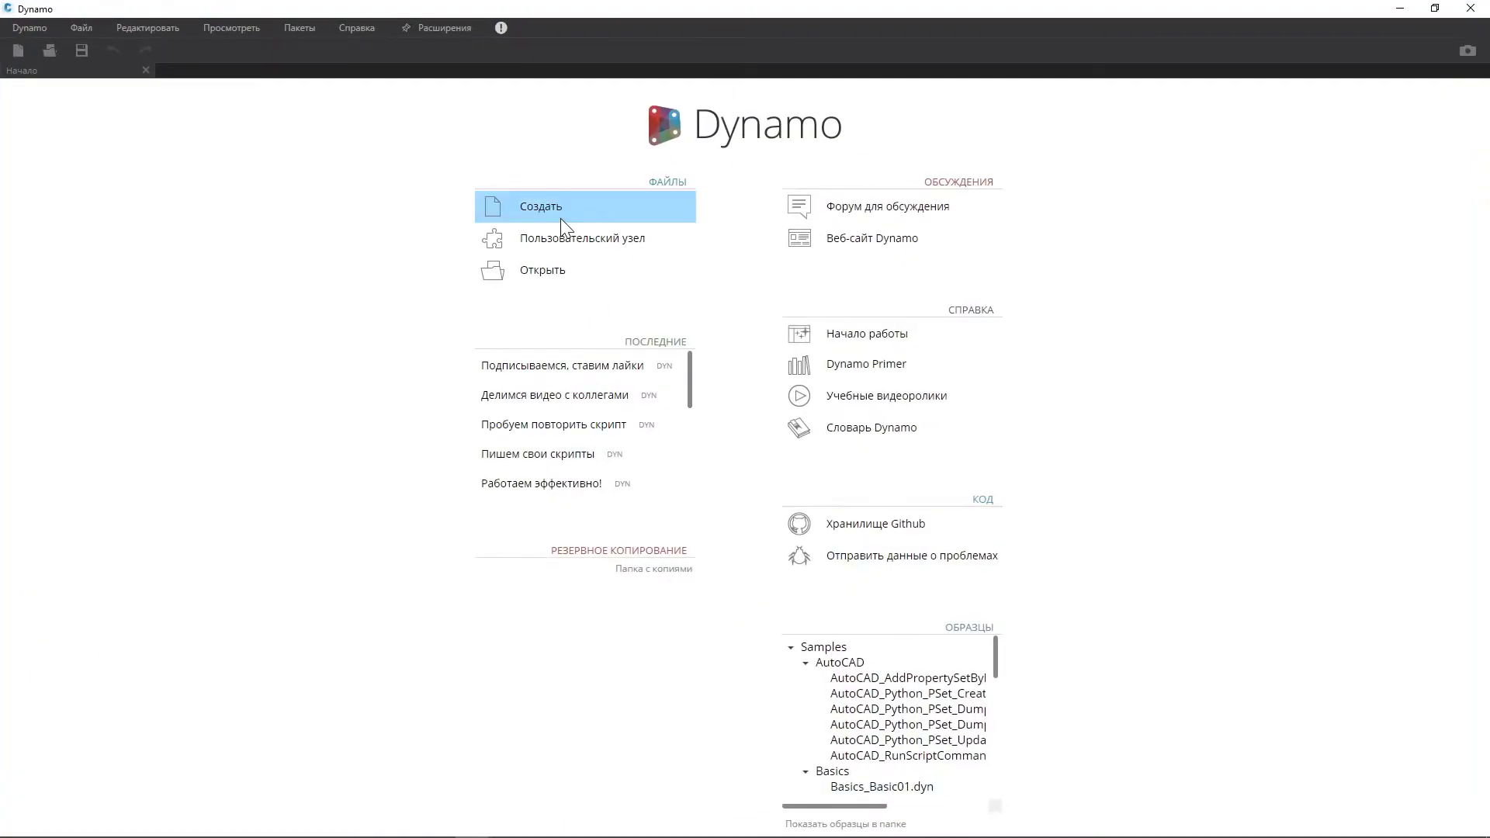
click(564, 227)
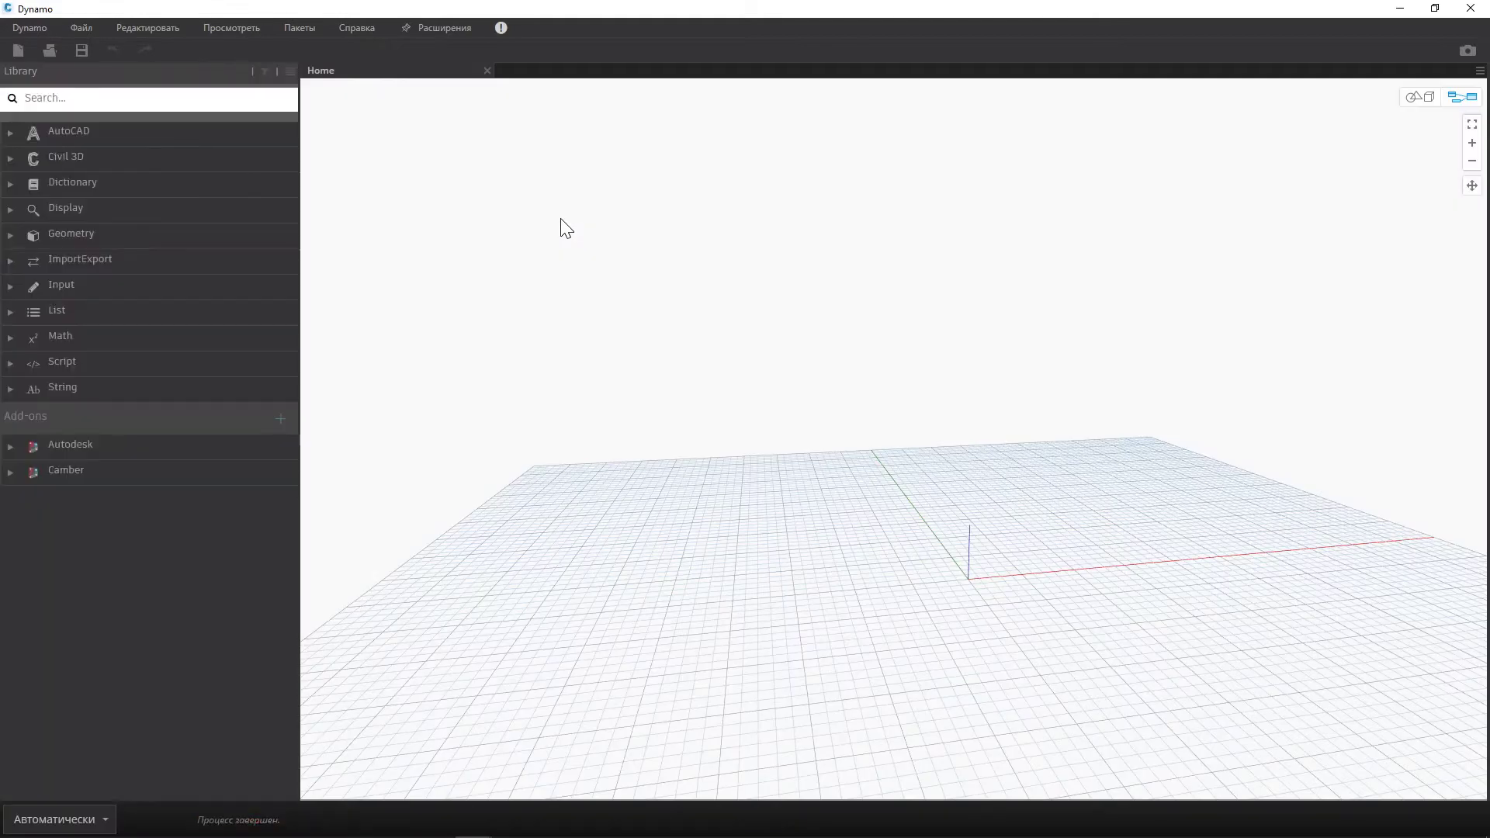
click(11, 448)
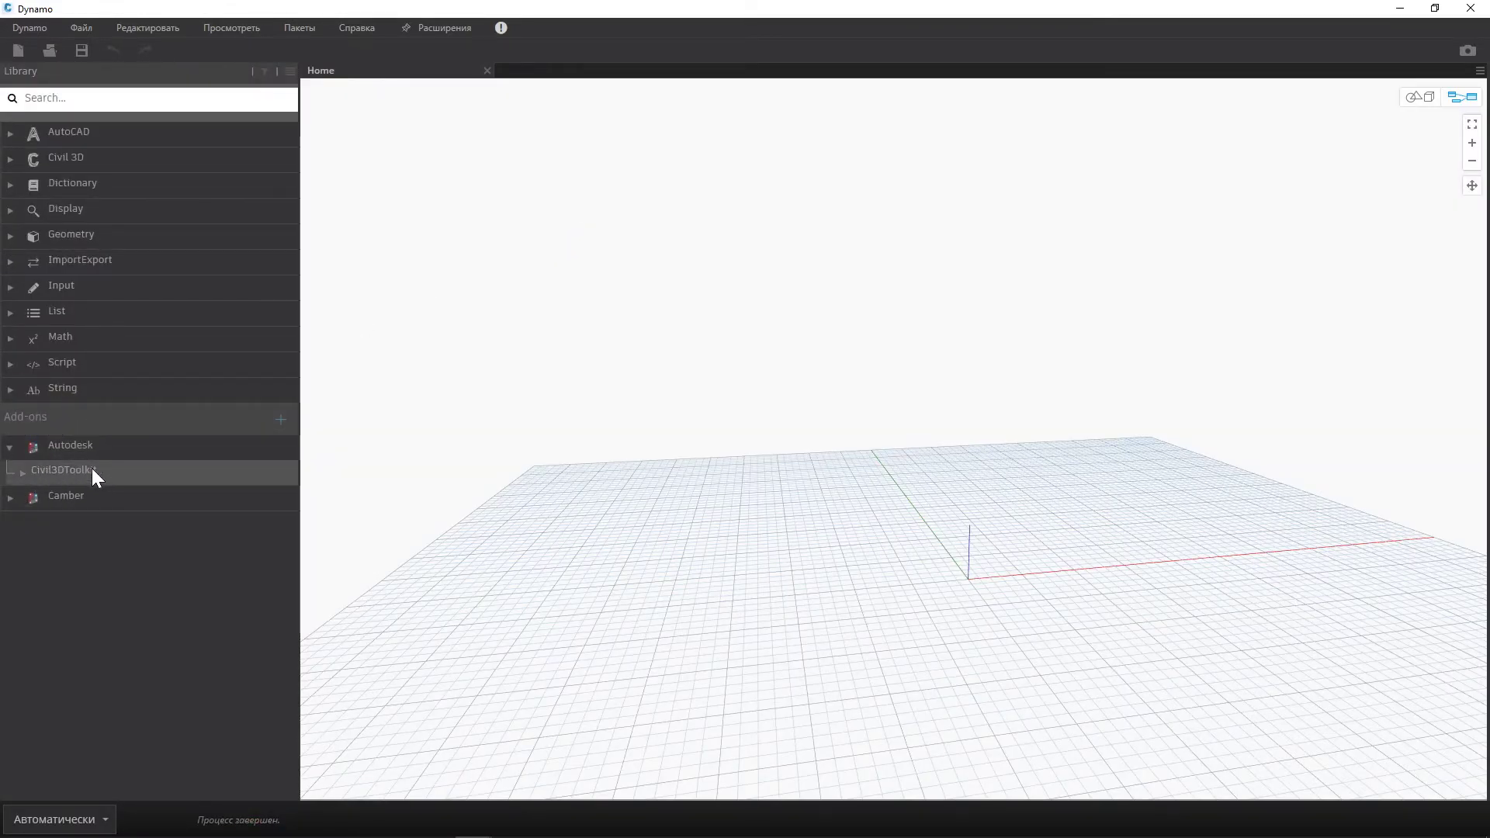
Search online packages for 'civil3dtool' to confirm the Civil3DToolkit package.
click(305, 29)
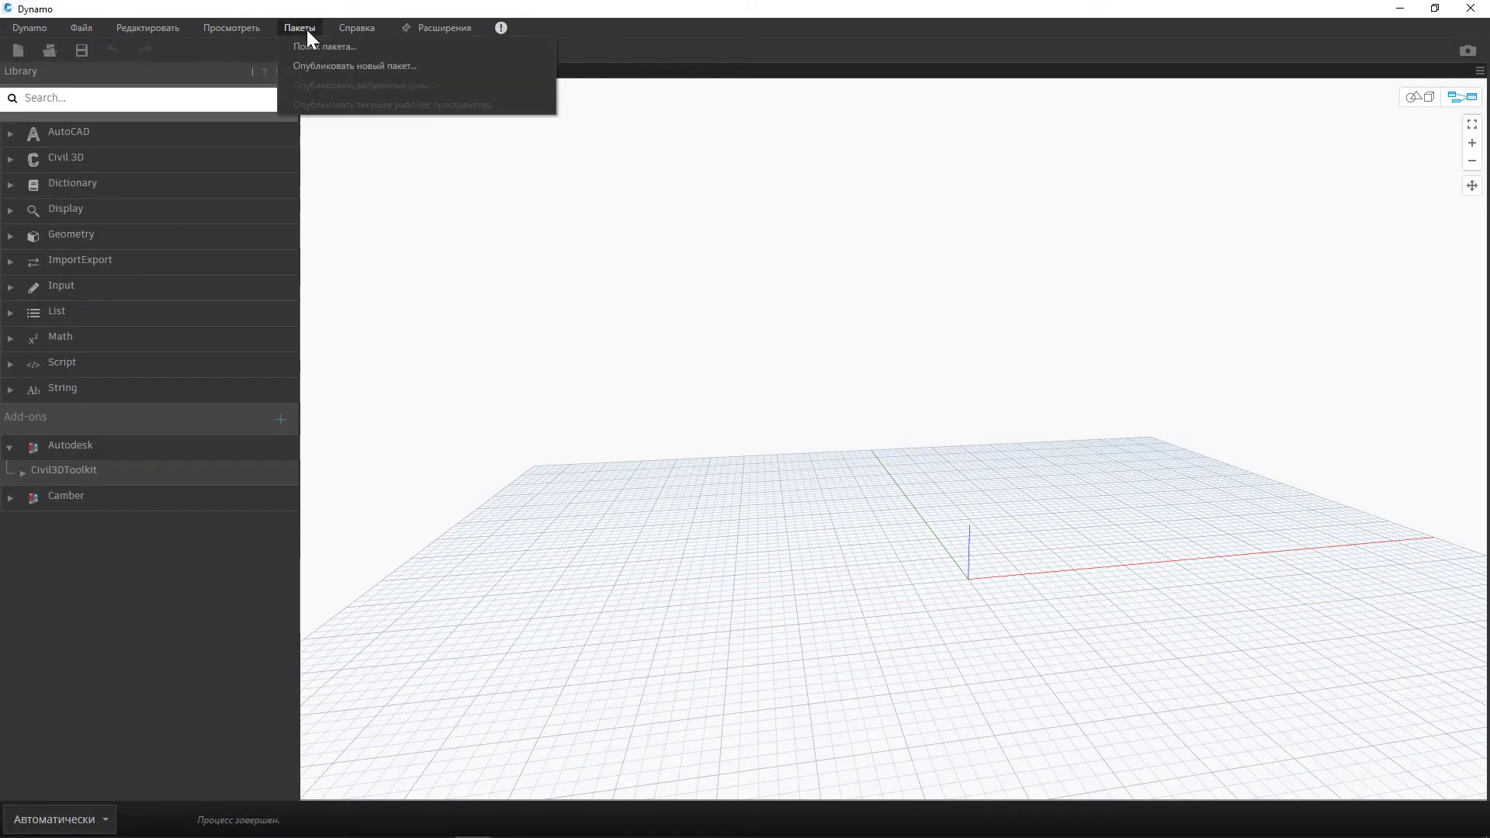
click(341, 45)
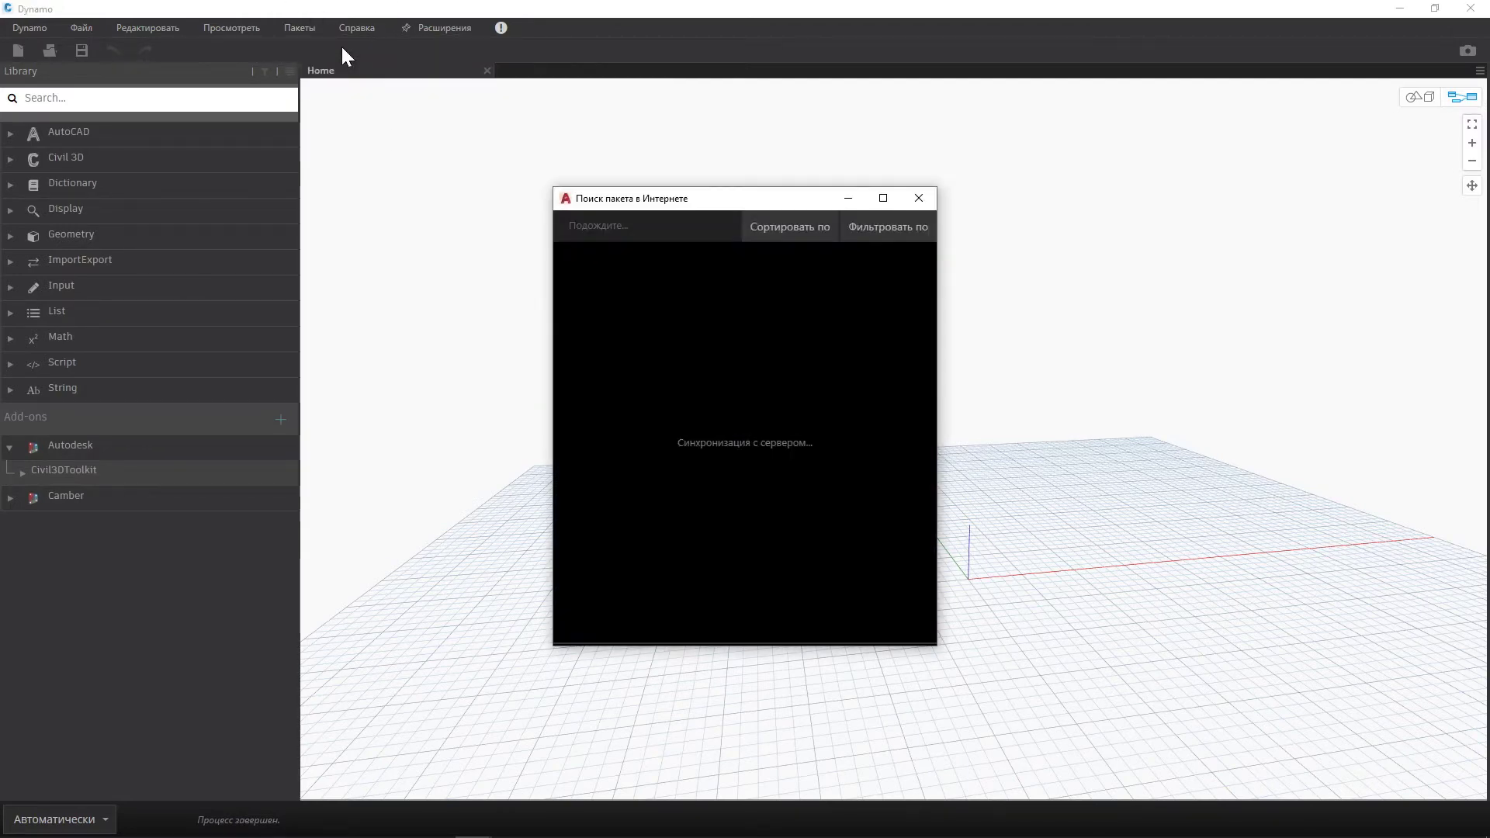
click(635, 225)
text(civil3dto)
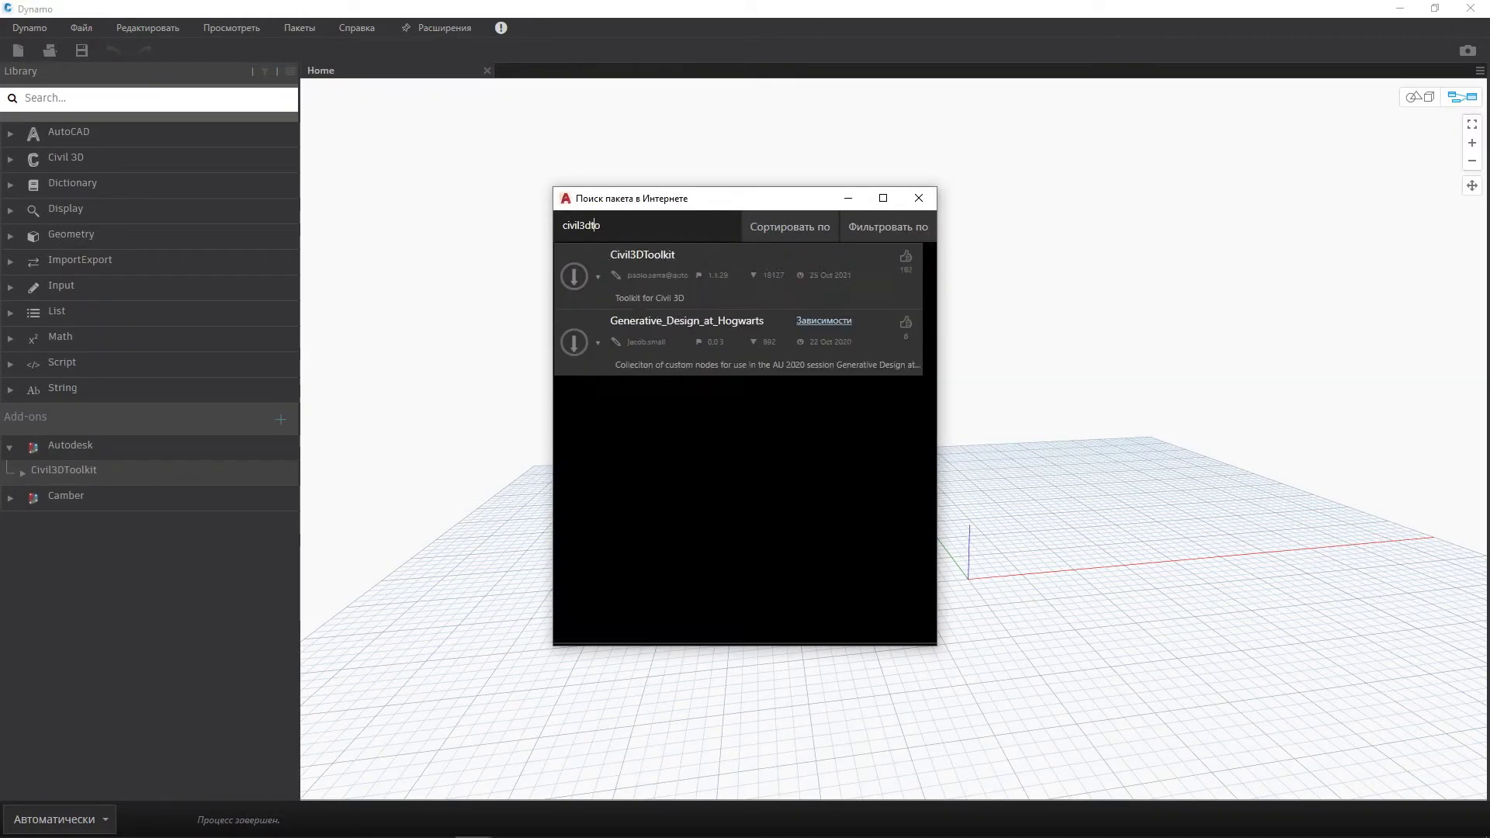
text(ol)
click(832, 277)
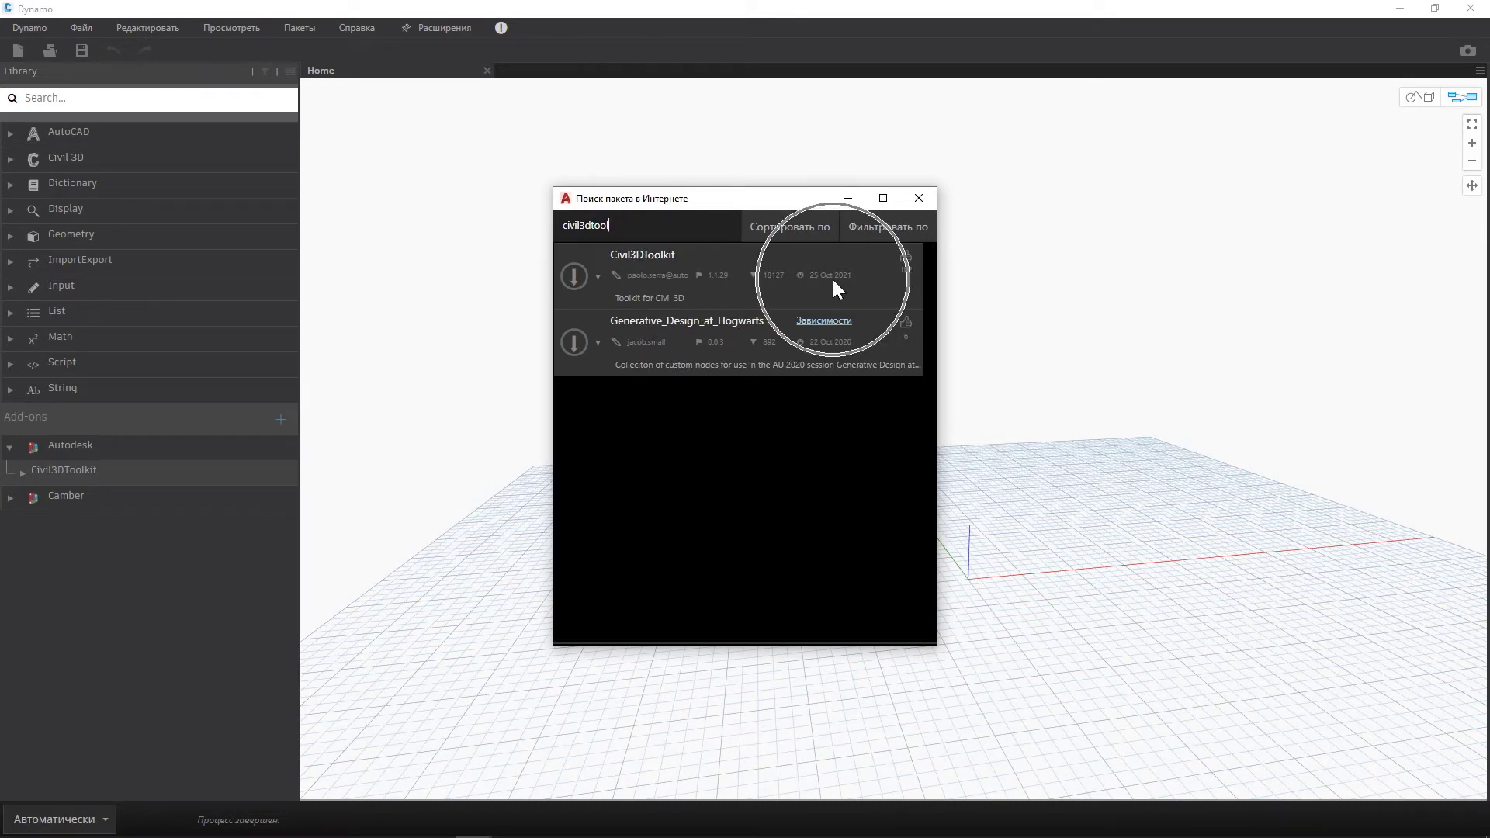
click(919, 199)
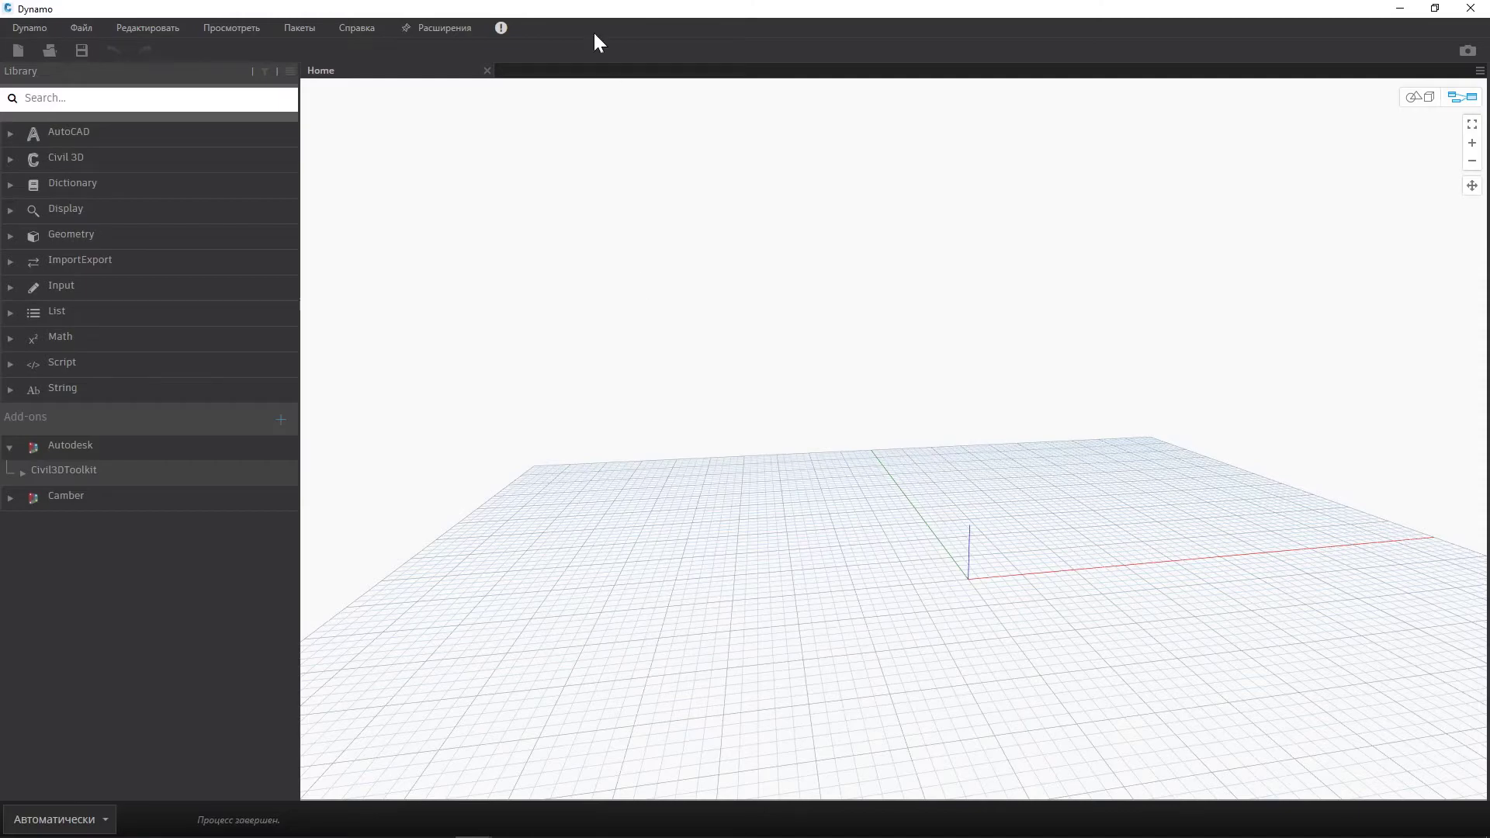
Add a Civil3DToolkit Surfaces selection node set to the surface Поверхность.
drag(560, 8, 622, 104)
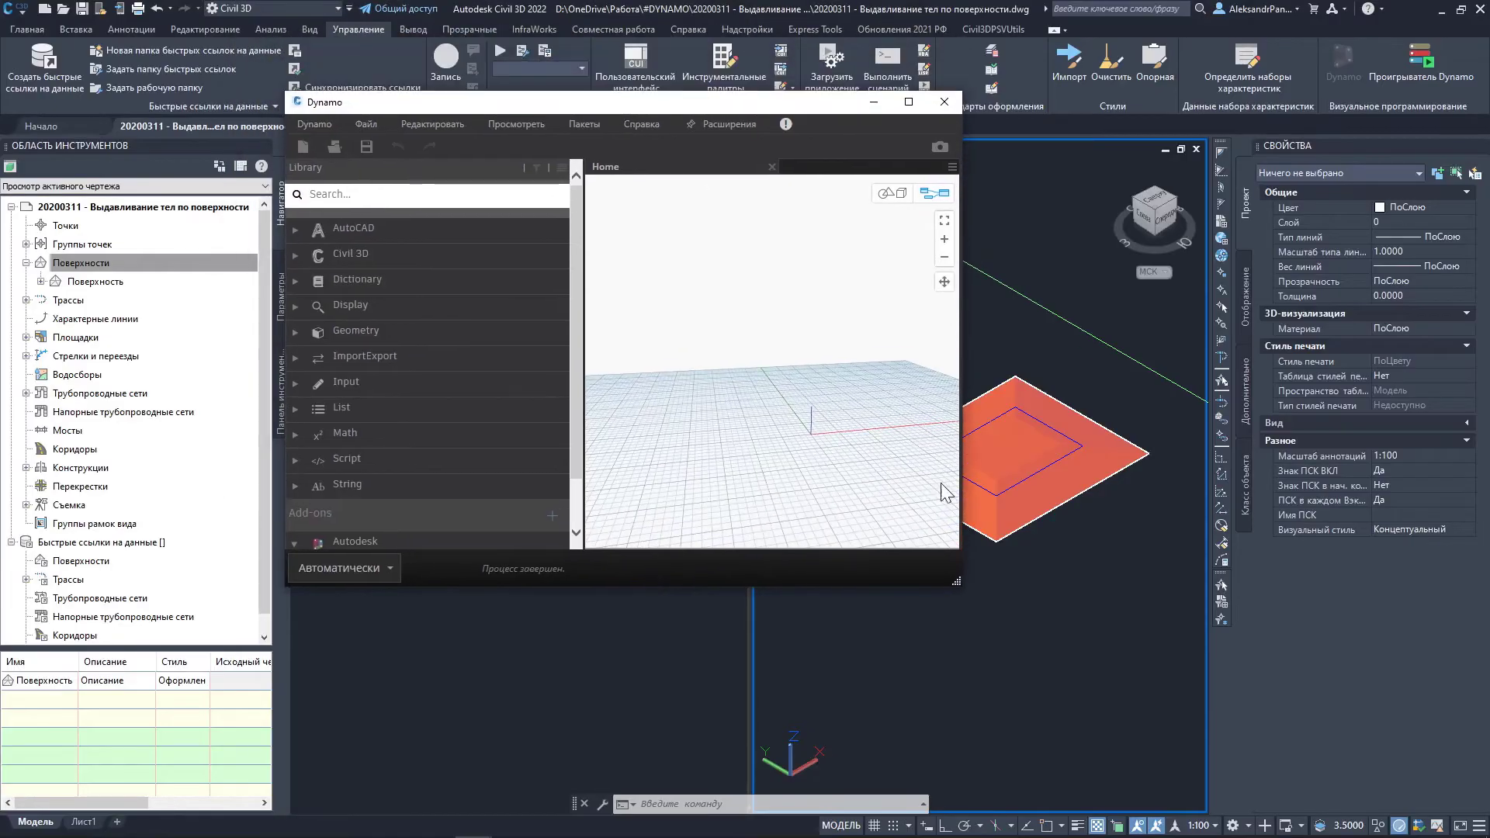
drag(958, 582, 1034, 786)
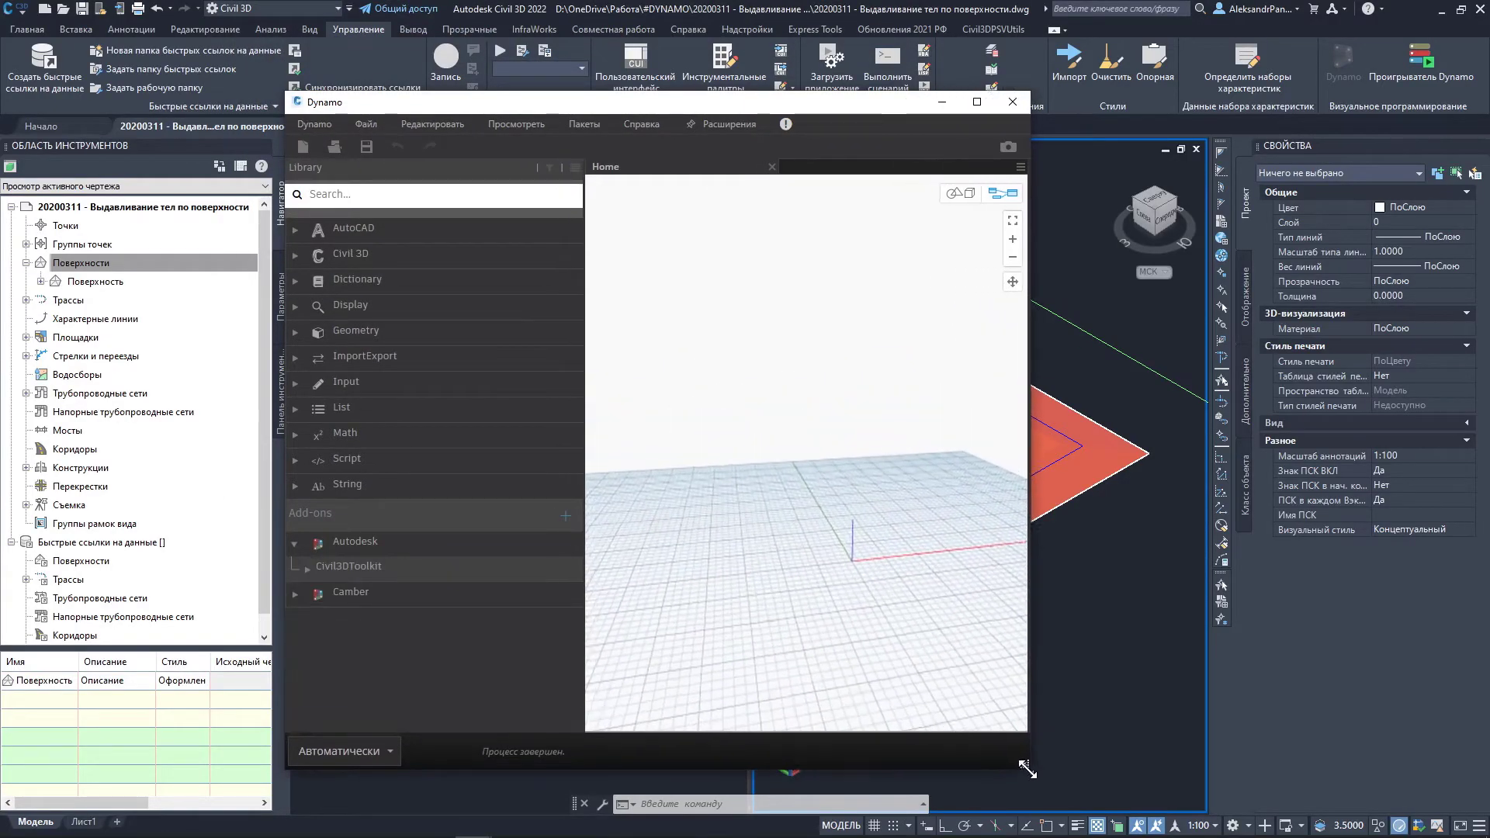
click(120, 286)
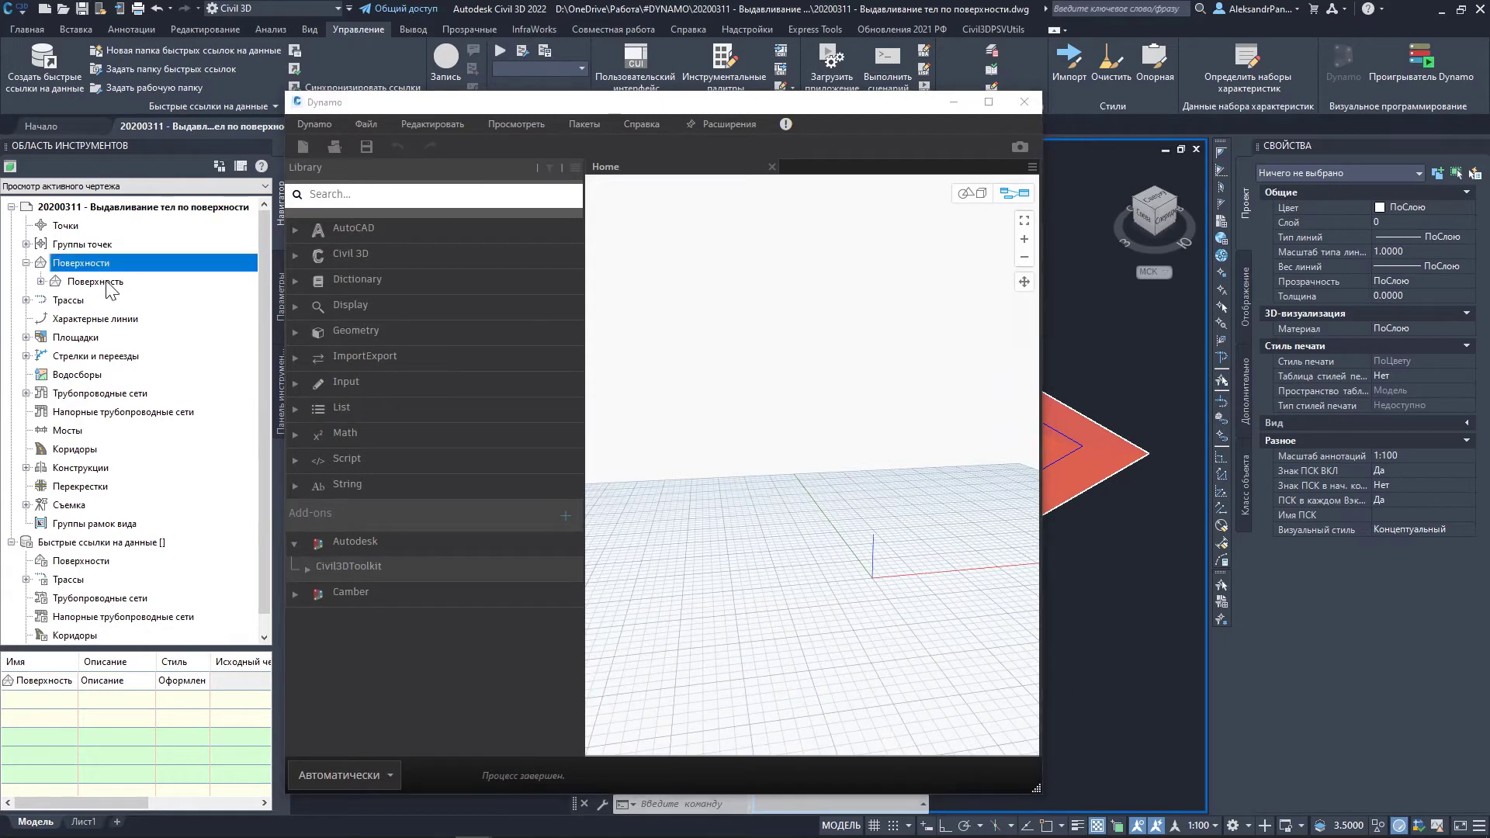
click(305, 566)
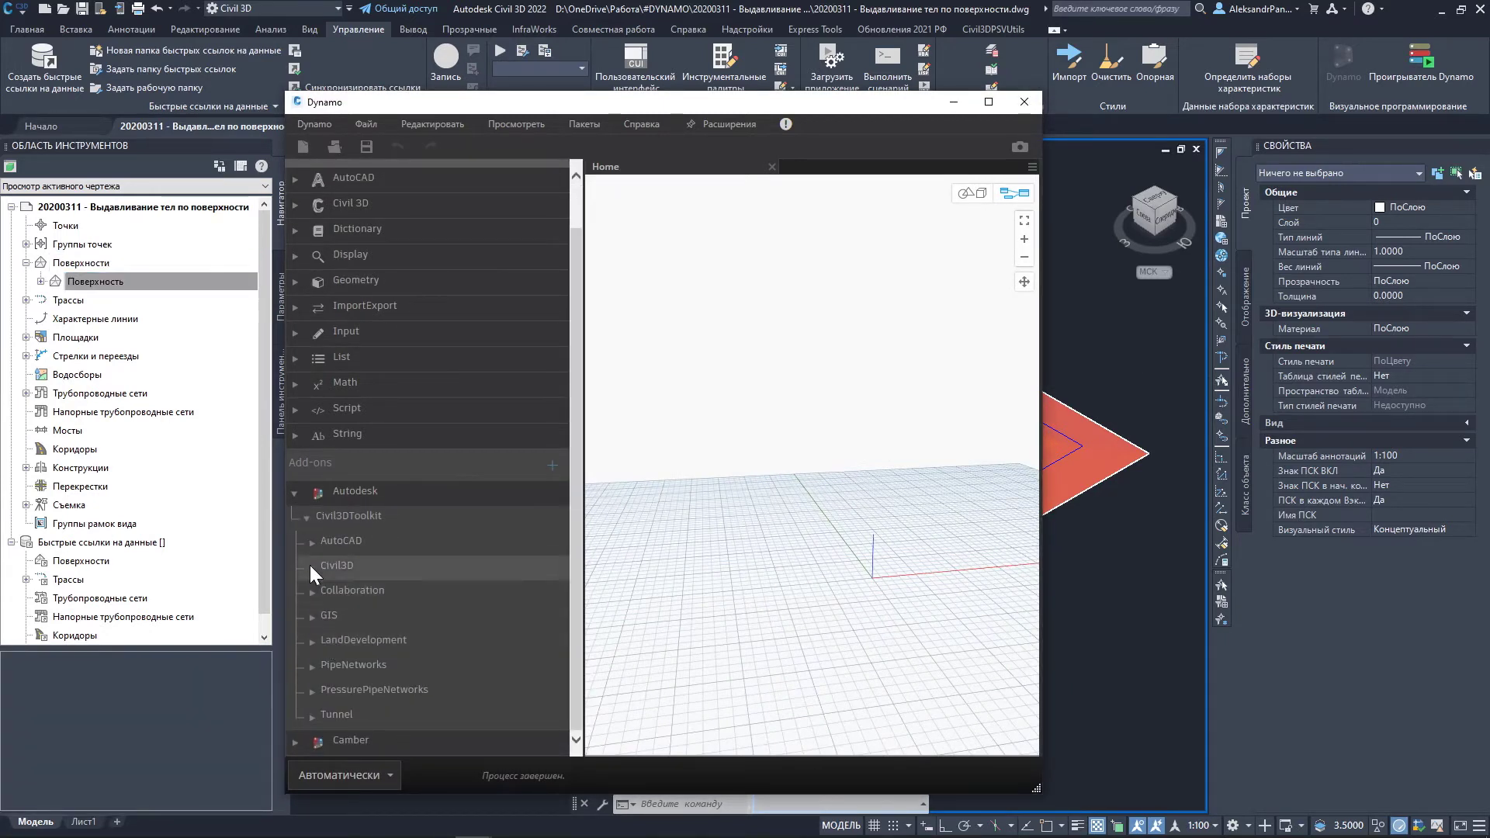
click(309, 565)
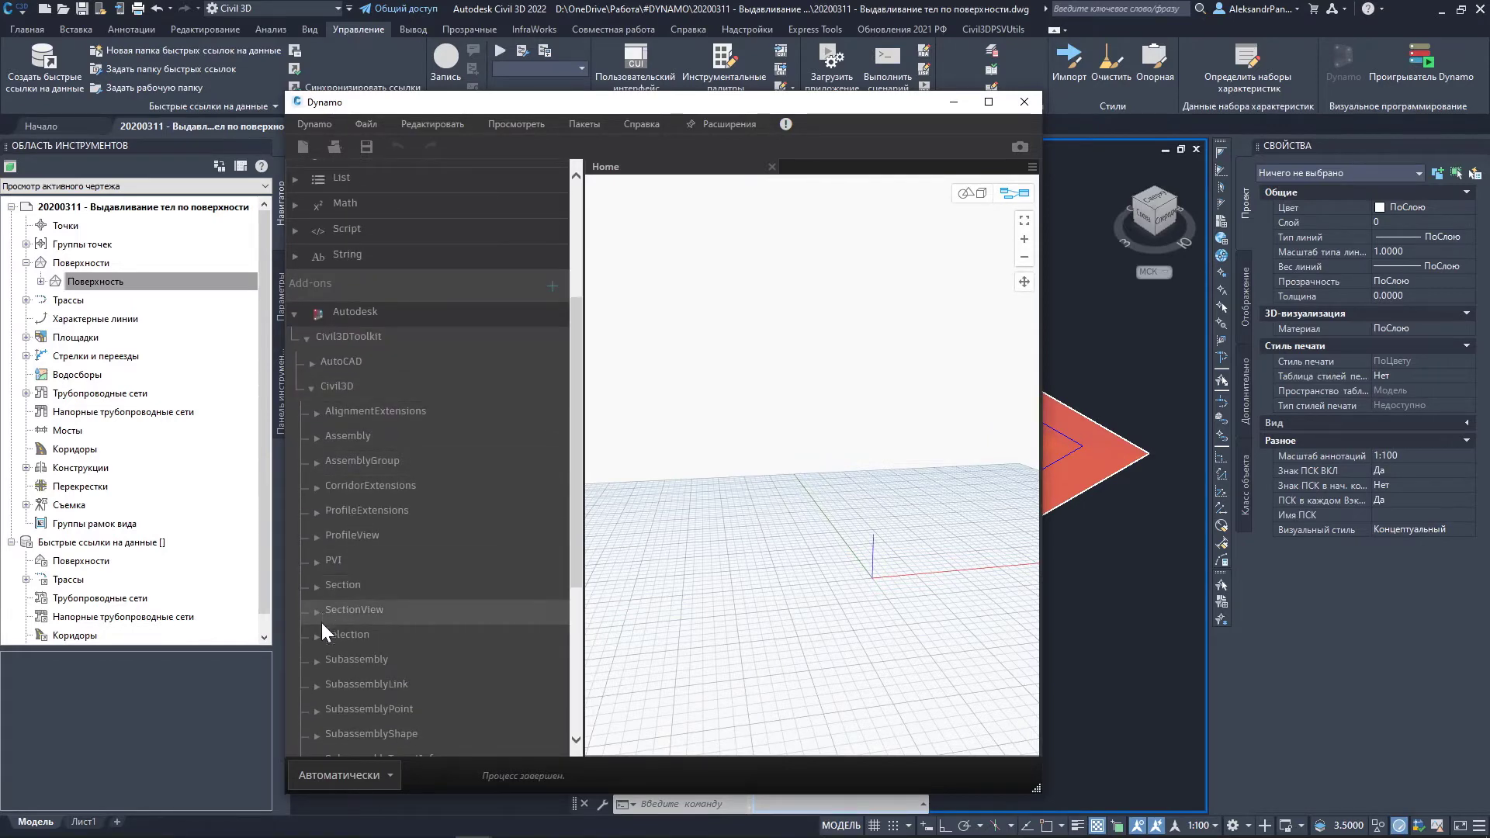
click(319, 634)
click(380, 620)
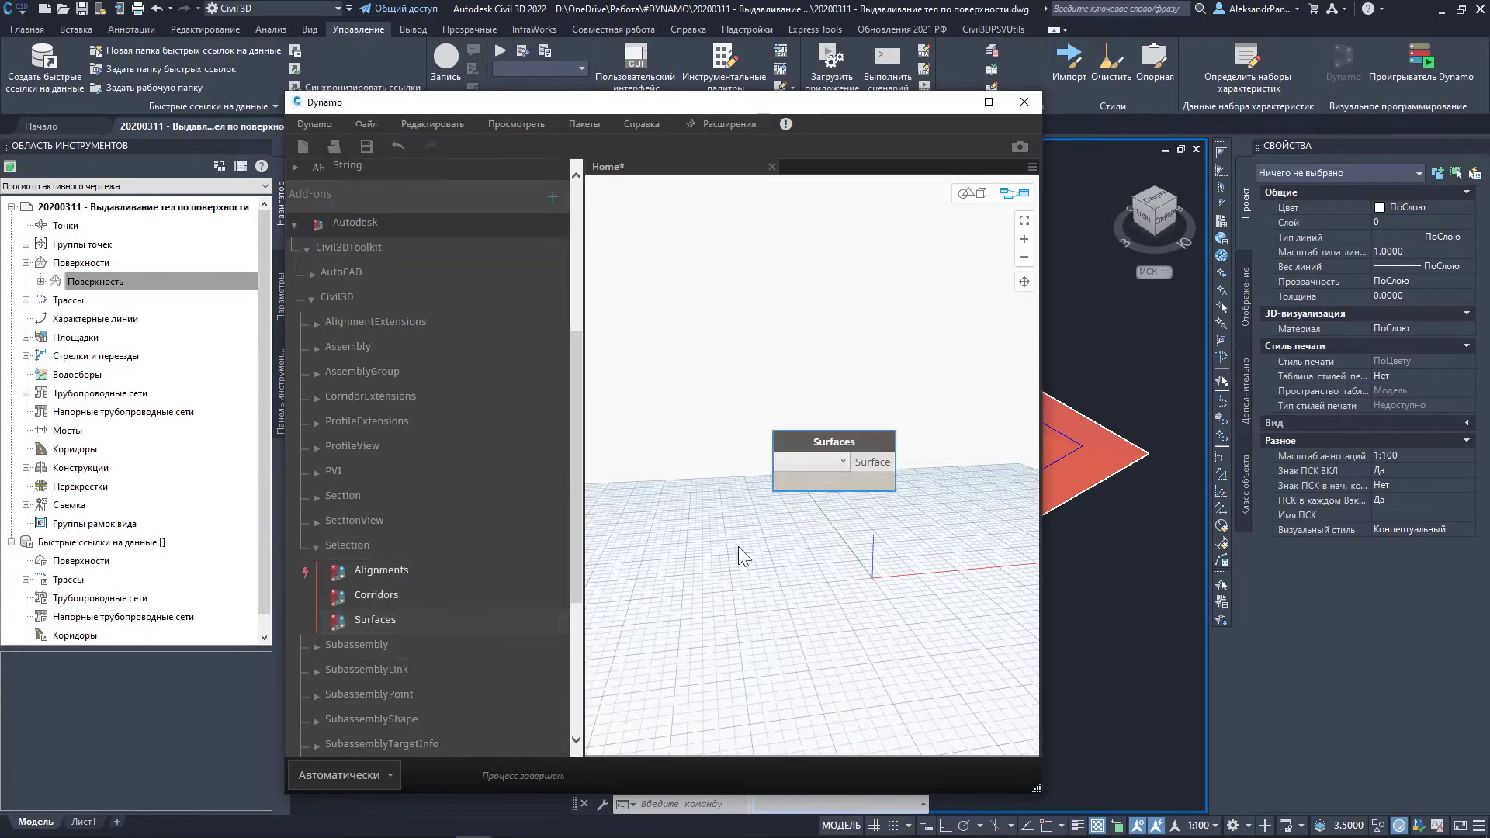
click(839, 462)
click(831, 482)
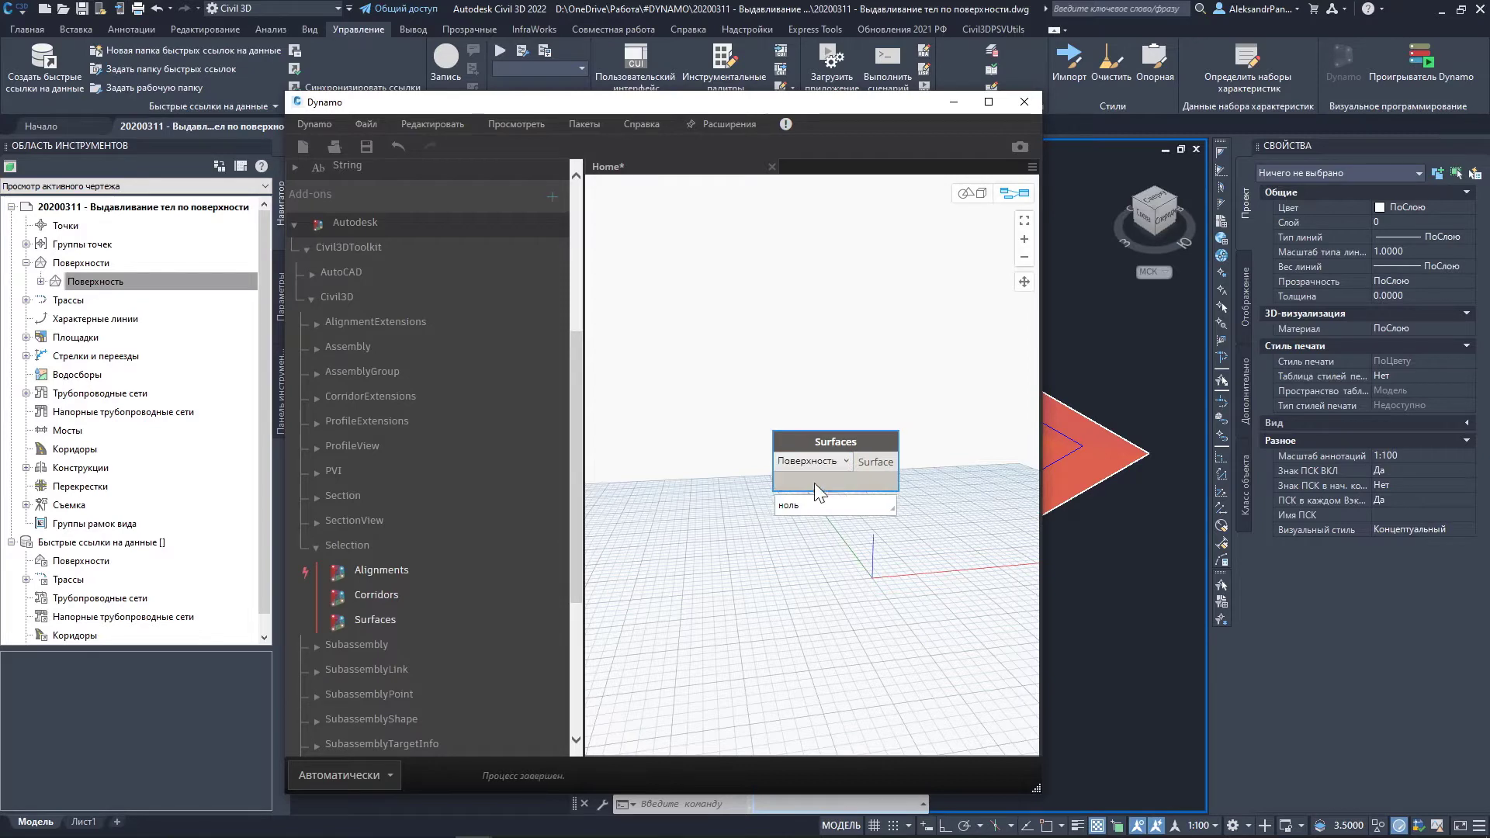
click(152, 285)
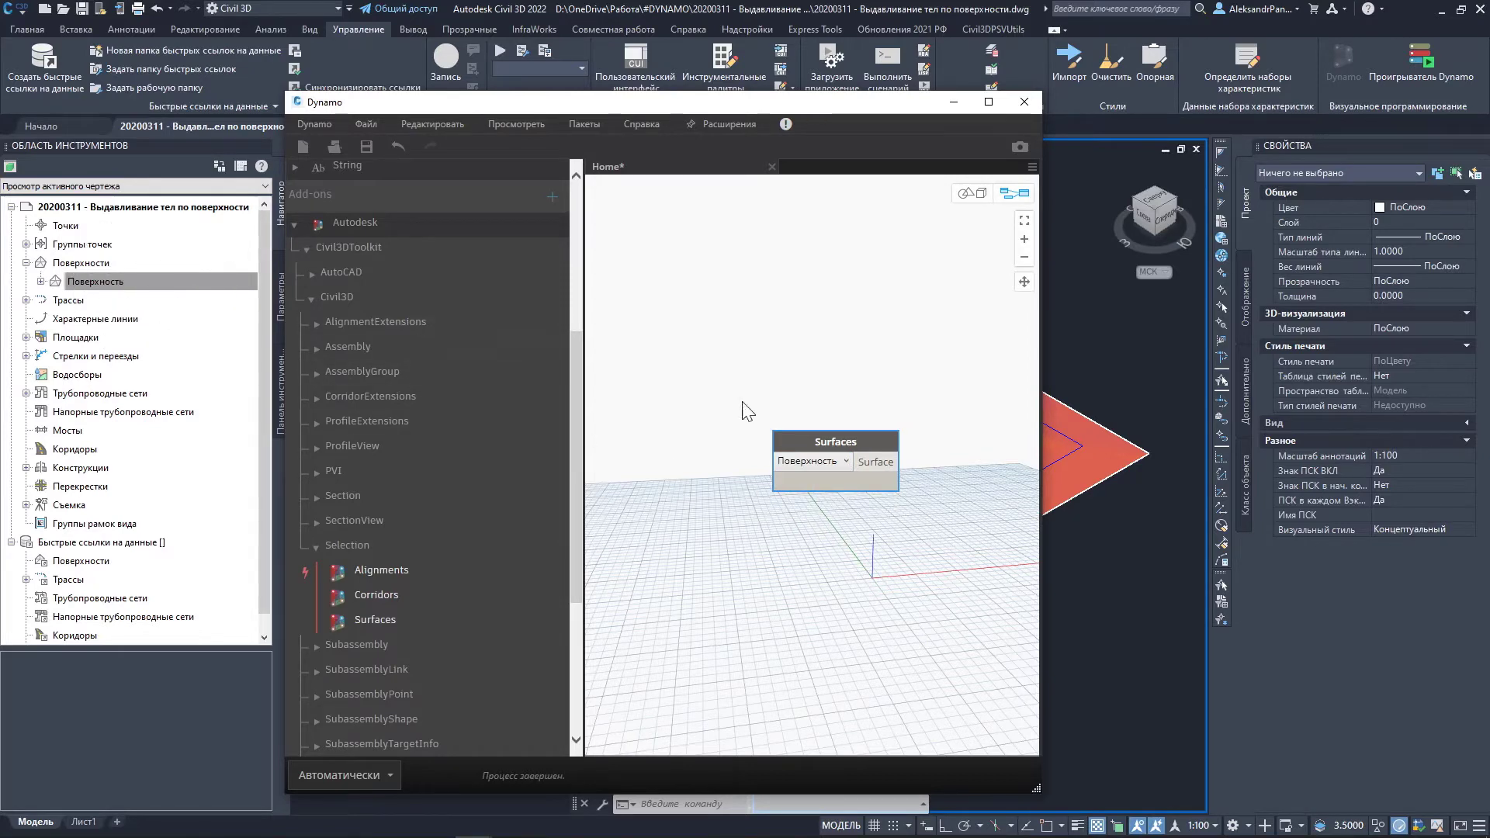
drag(821, 451, 737, 388)
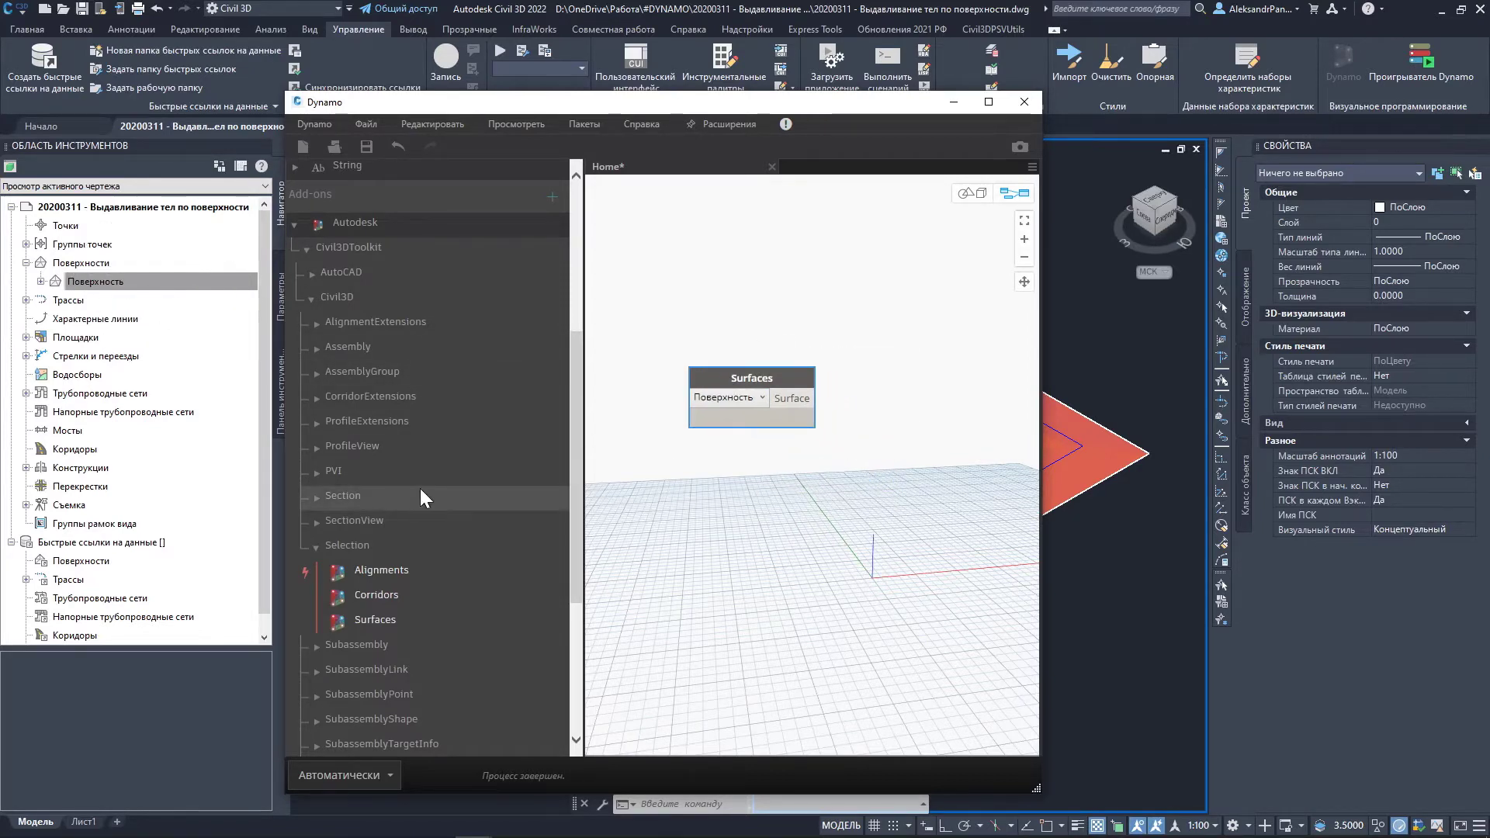
Add a TinSurfaceExtensions.CreateSolids node to the graph.
scroll(420, 489, down, 3)
scroll(421, 489, down, 2)
scroll(420, 487, down, 2)
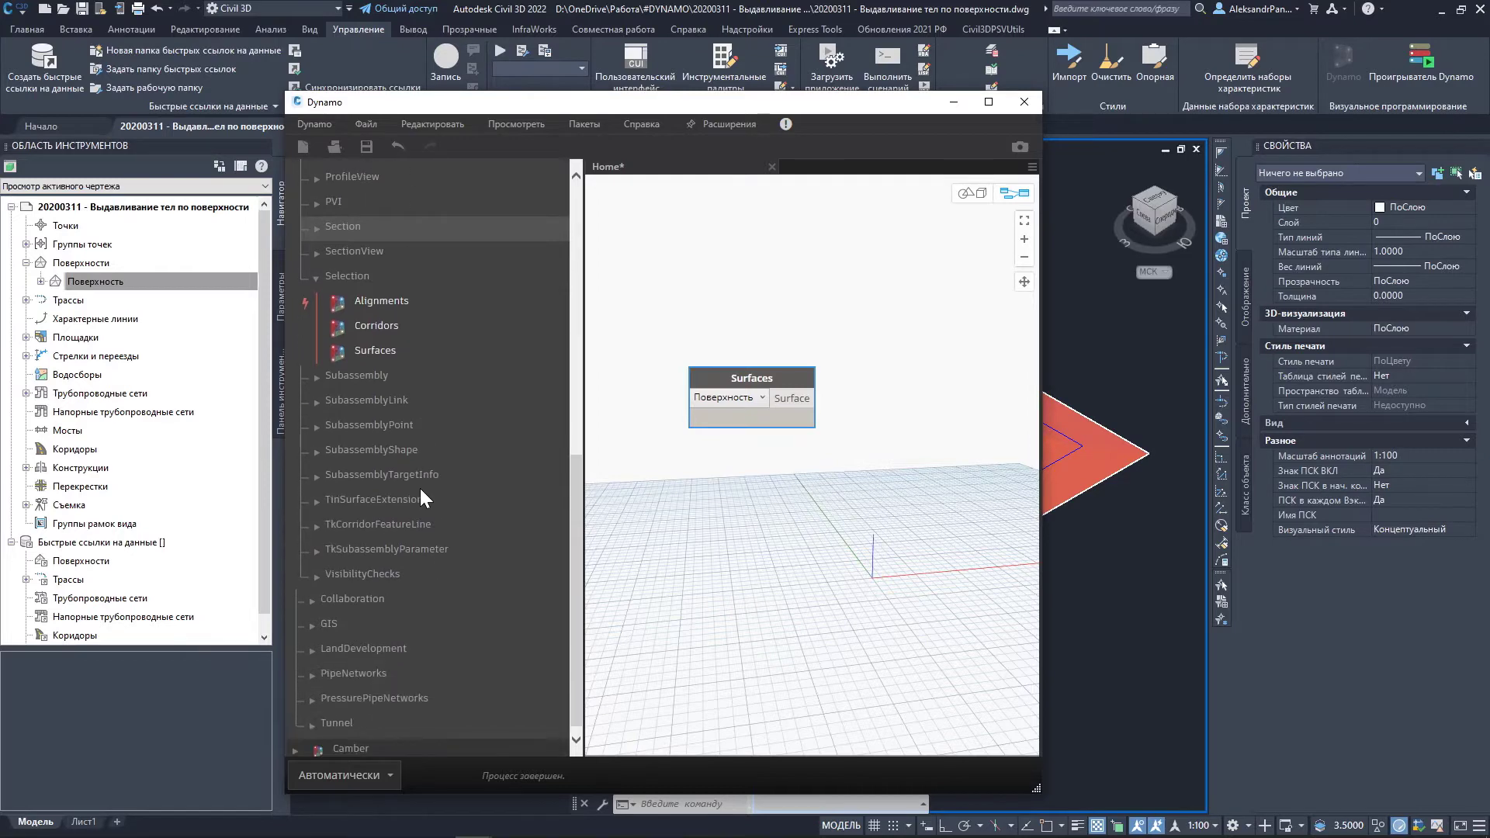
click(313, 503)
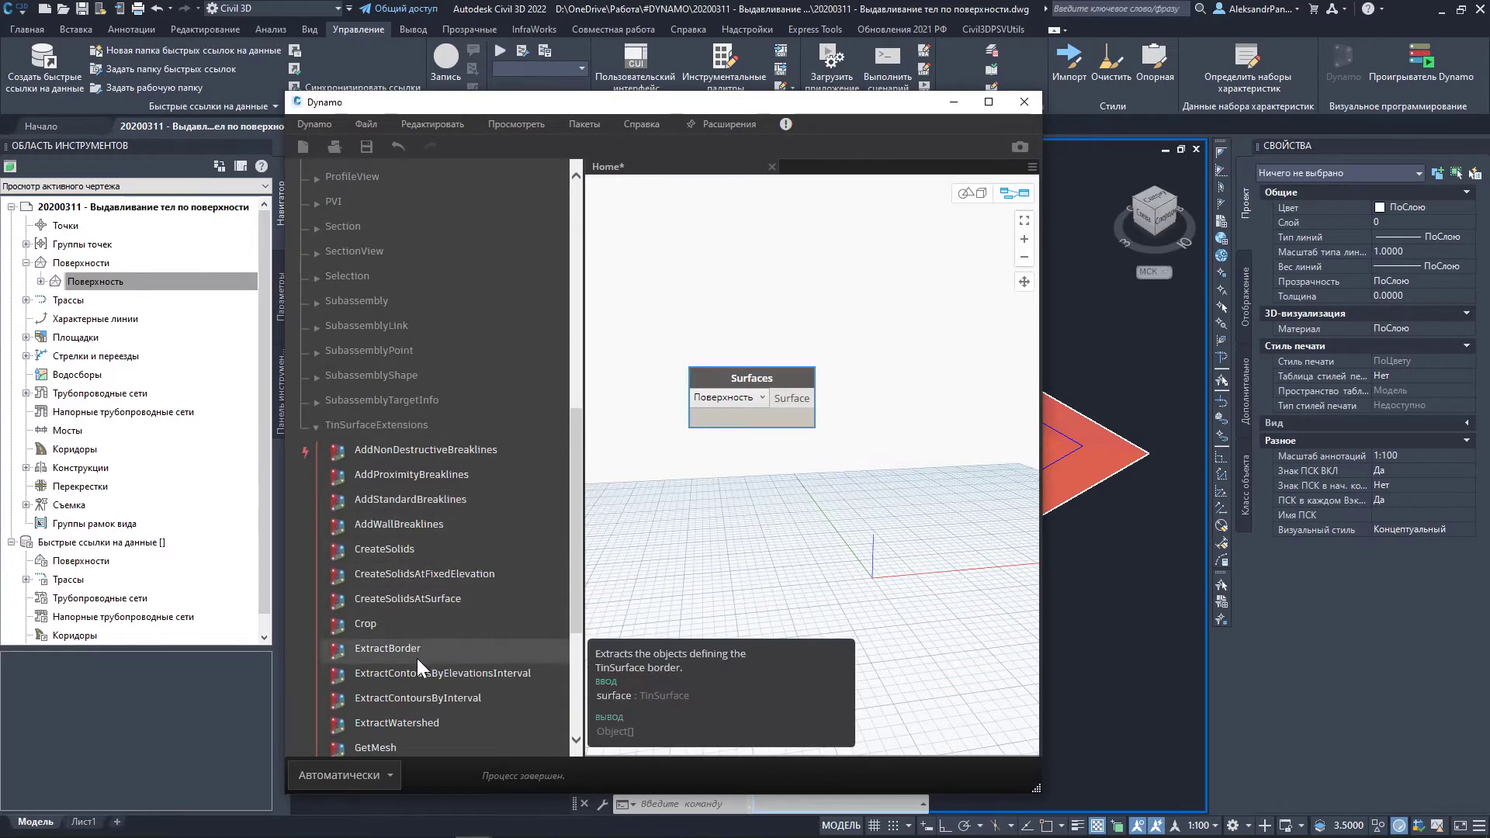
click(384, 549)
Position CreateSolids and wire the Surfaces output into its surface input.
drag(882, 511, 944, 422)
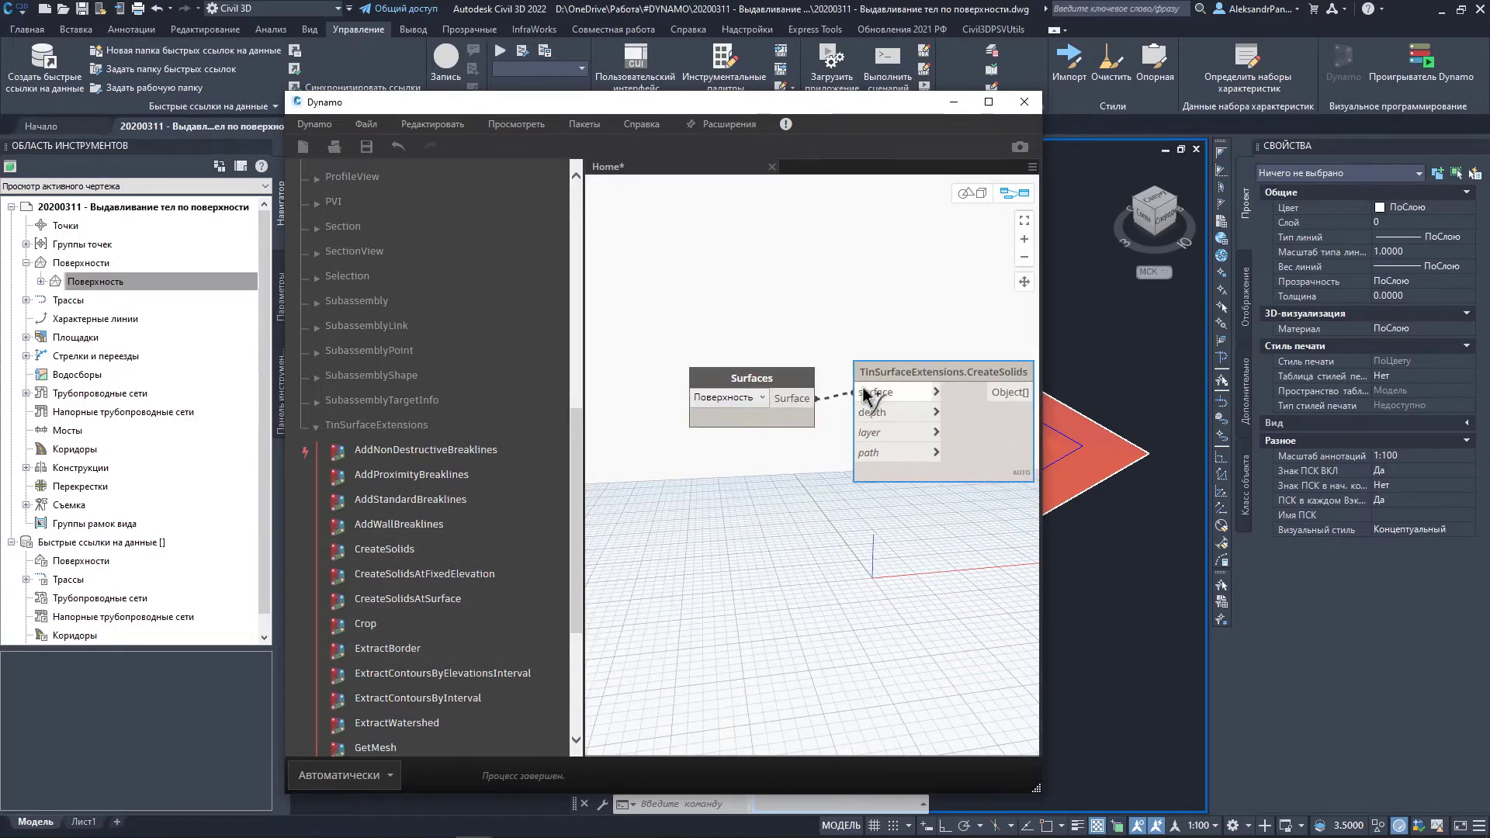
drag(802, 400, 859, 392)
drag(745, 378, 711, 370)
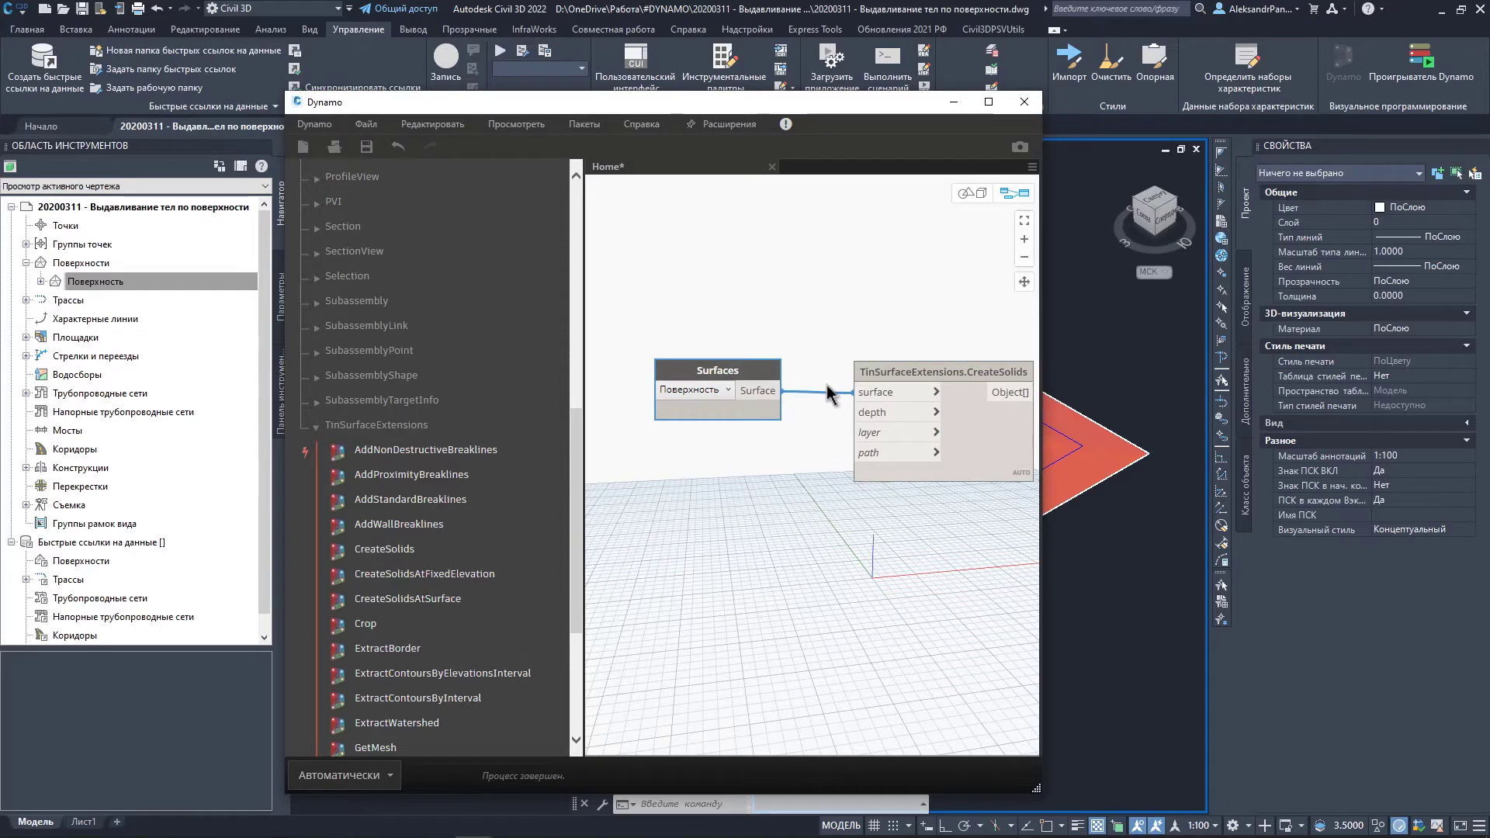
mouse_move(873, 412)
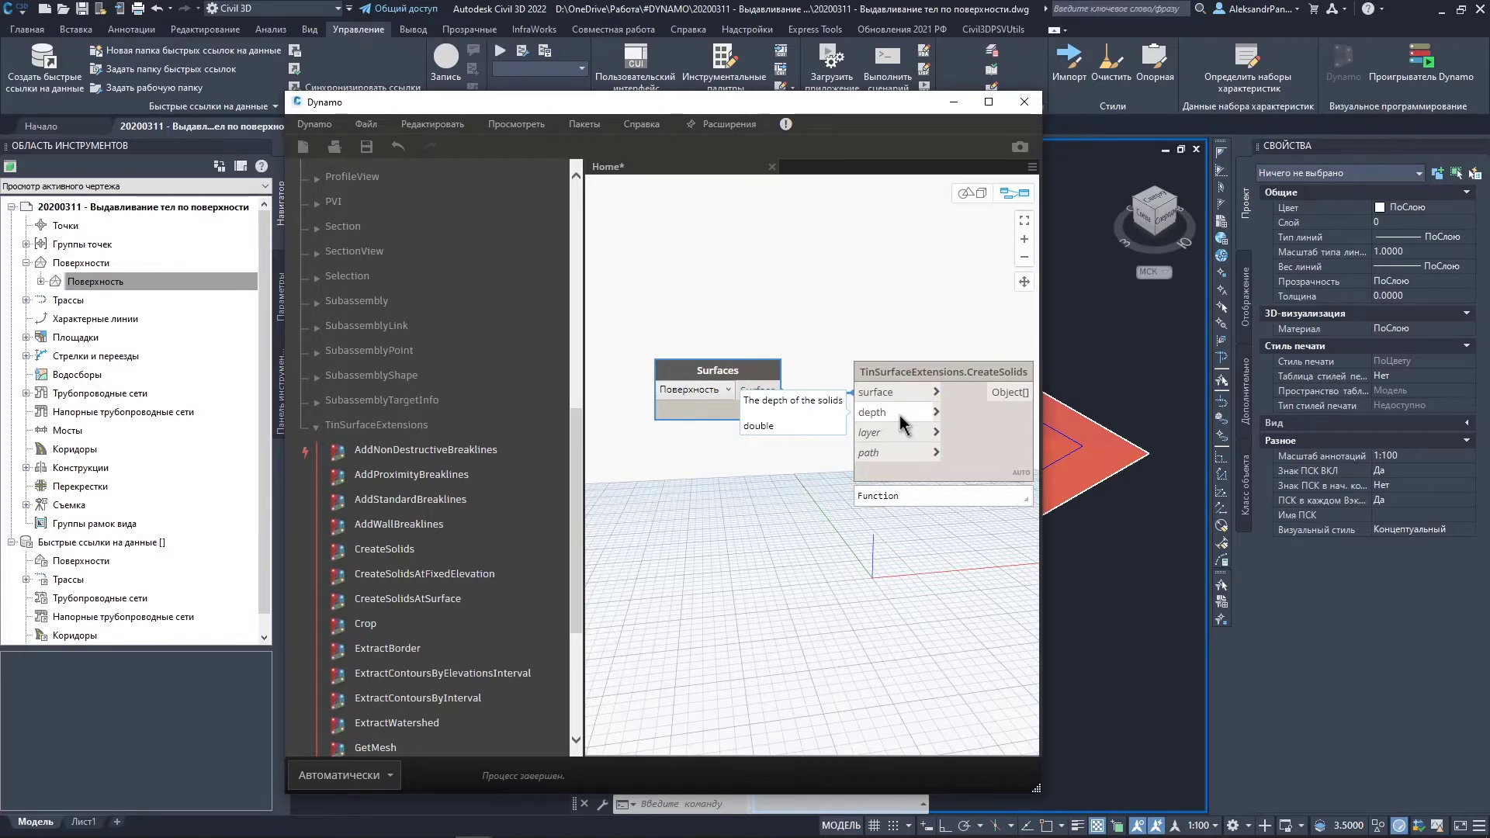
Add a Number Slider on CreateSolids' depth input with maximum 1.
double_click(901, 418)
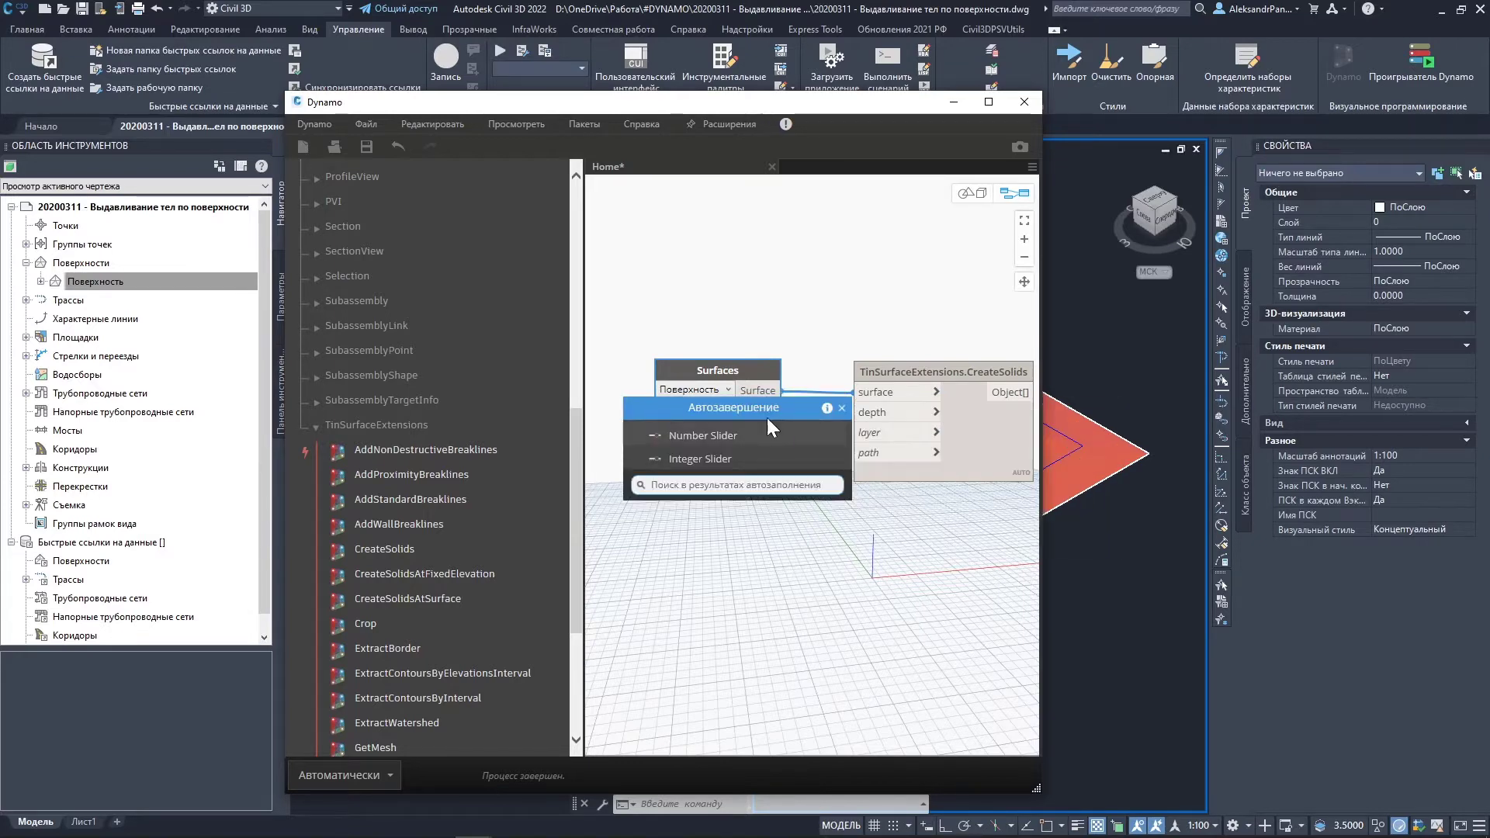
click(691, 437)
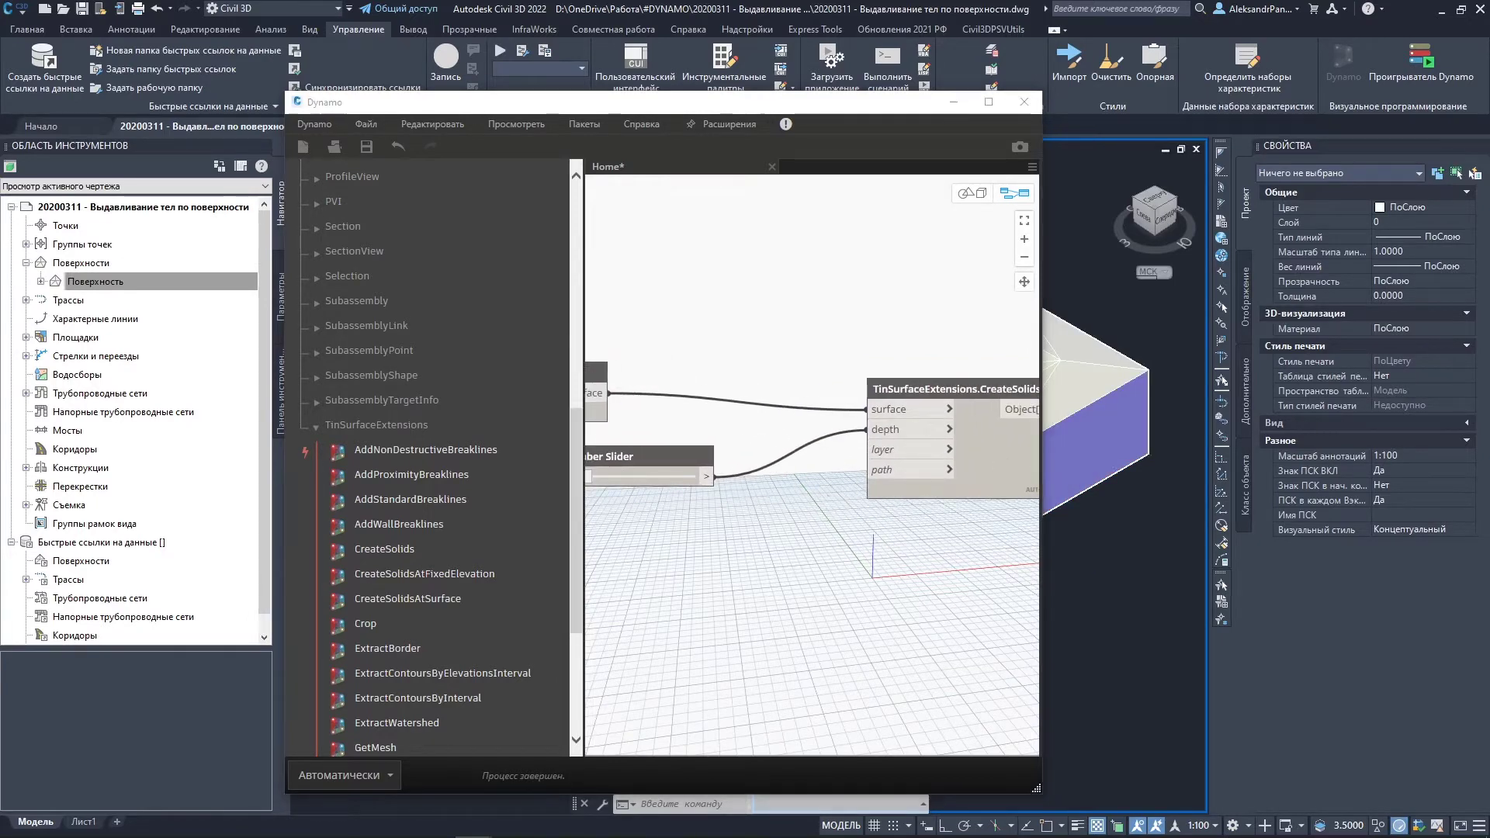
scroll(1125, 388, down, 3)
middle_drag(1079, 350, 1155, 468)
key(Escape)
middle_drag(748, 566, 915, 538)
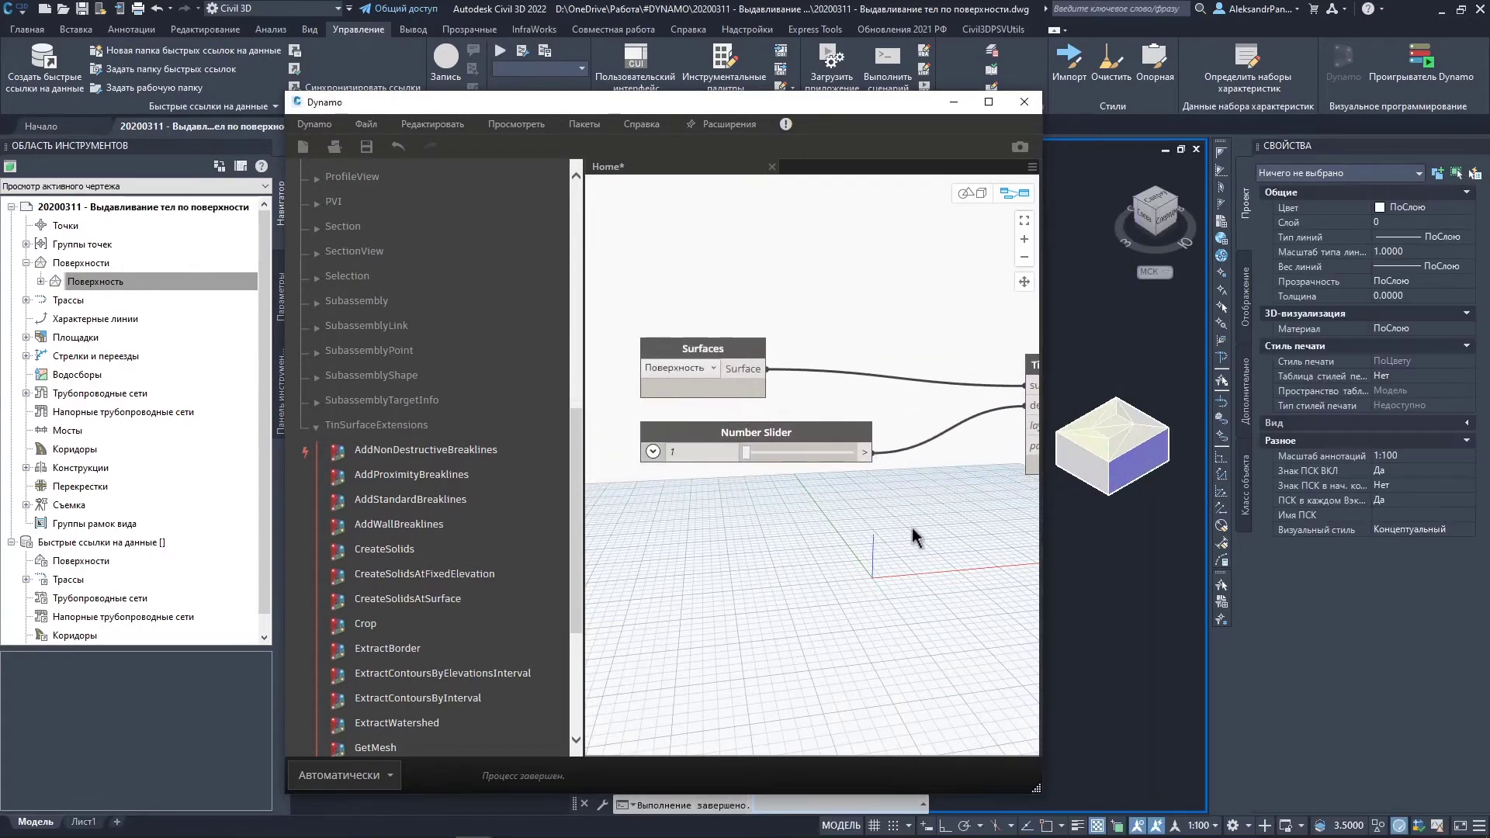
click(650, 453)
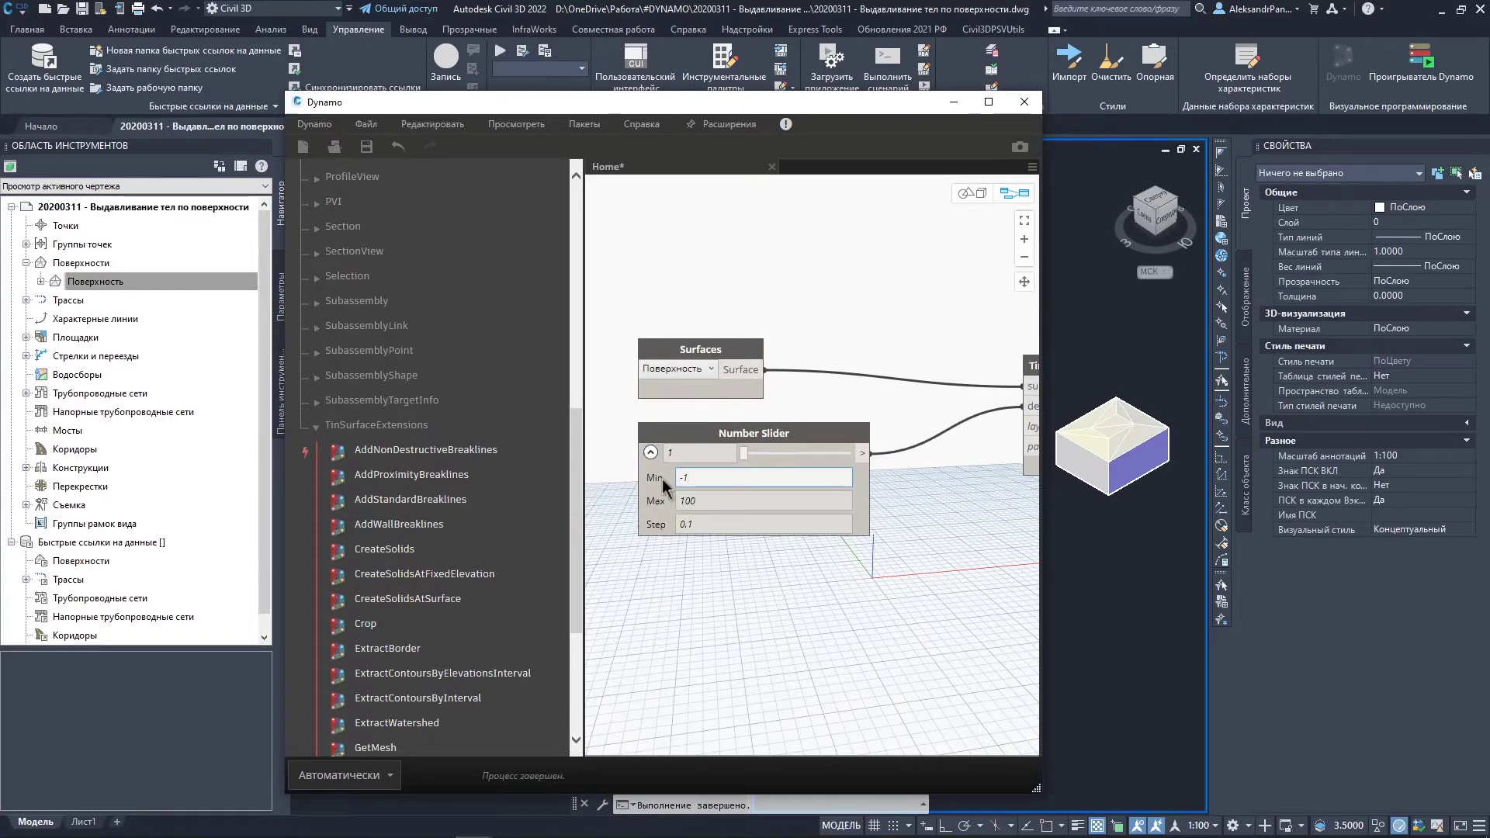
key(Tab)
text(1)
key(Return)
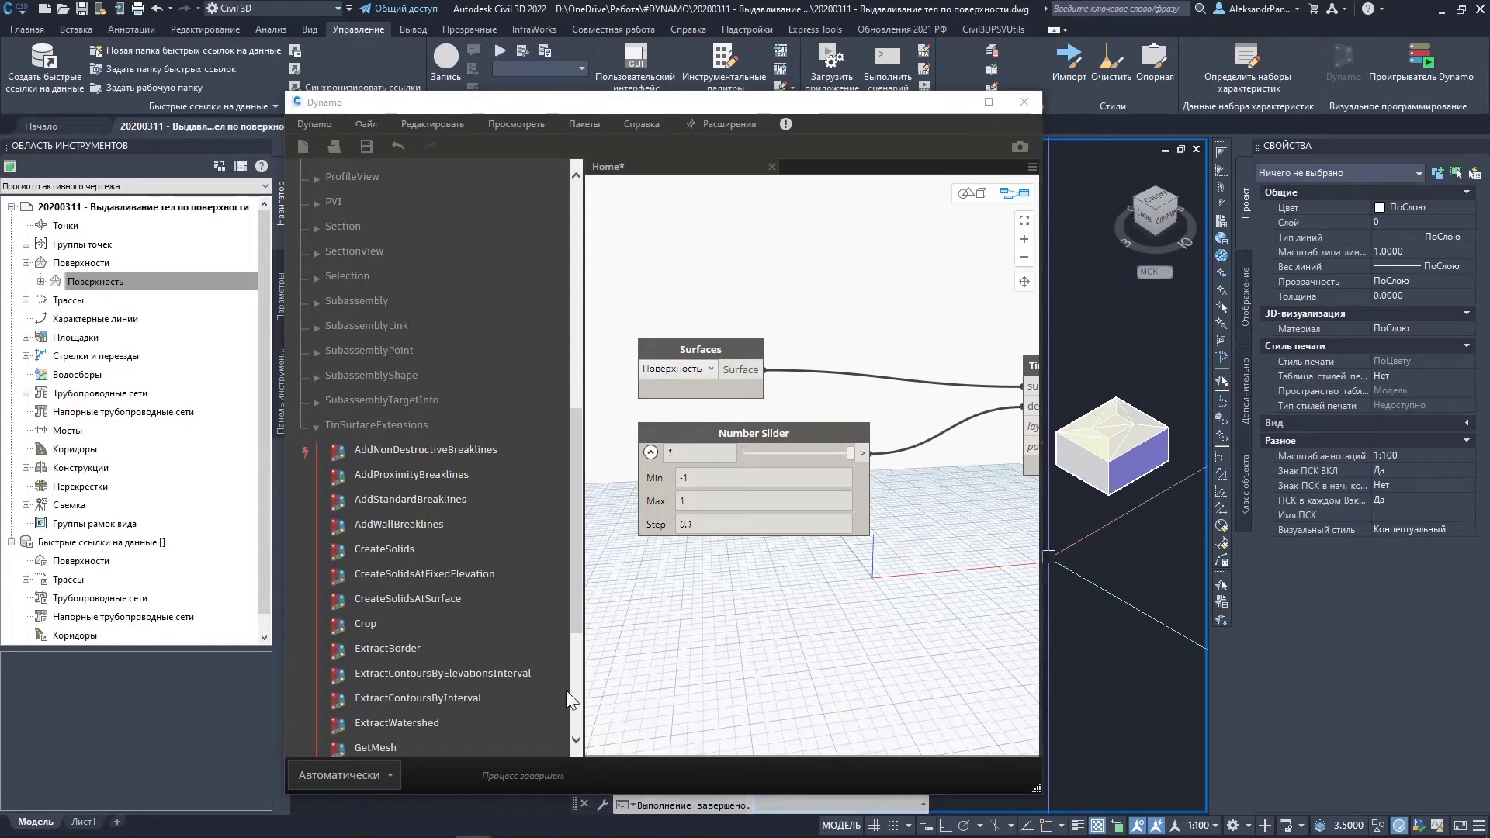
Switch the graph run mode to manual and delete the old solid.
click(371, 776)
click(351, 706)
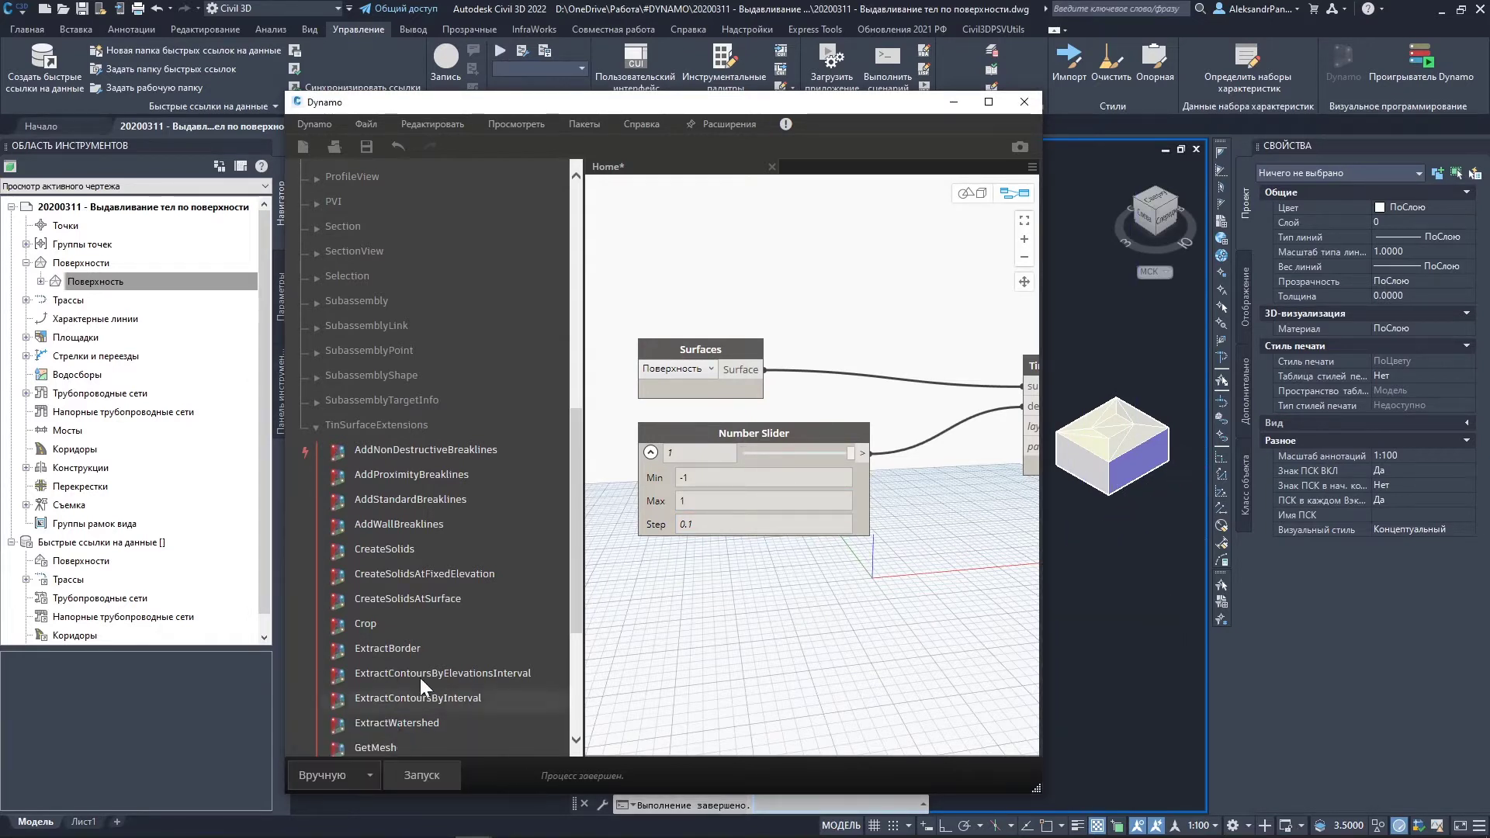
click(1118, 450)
key(Delete)
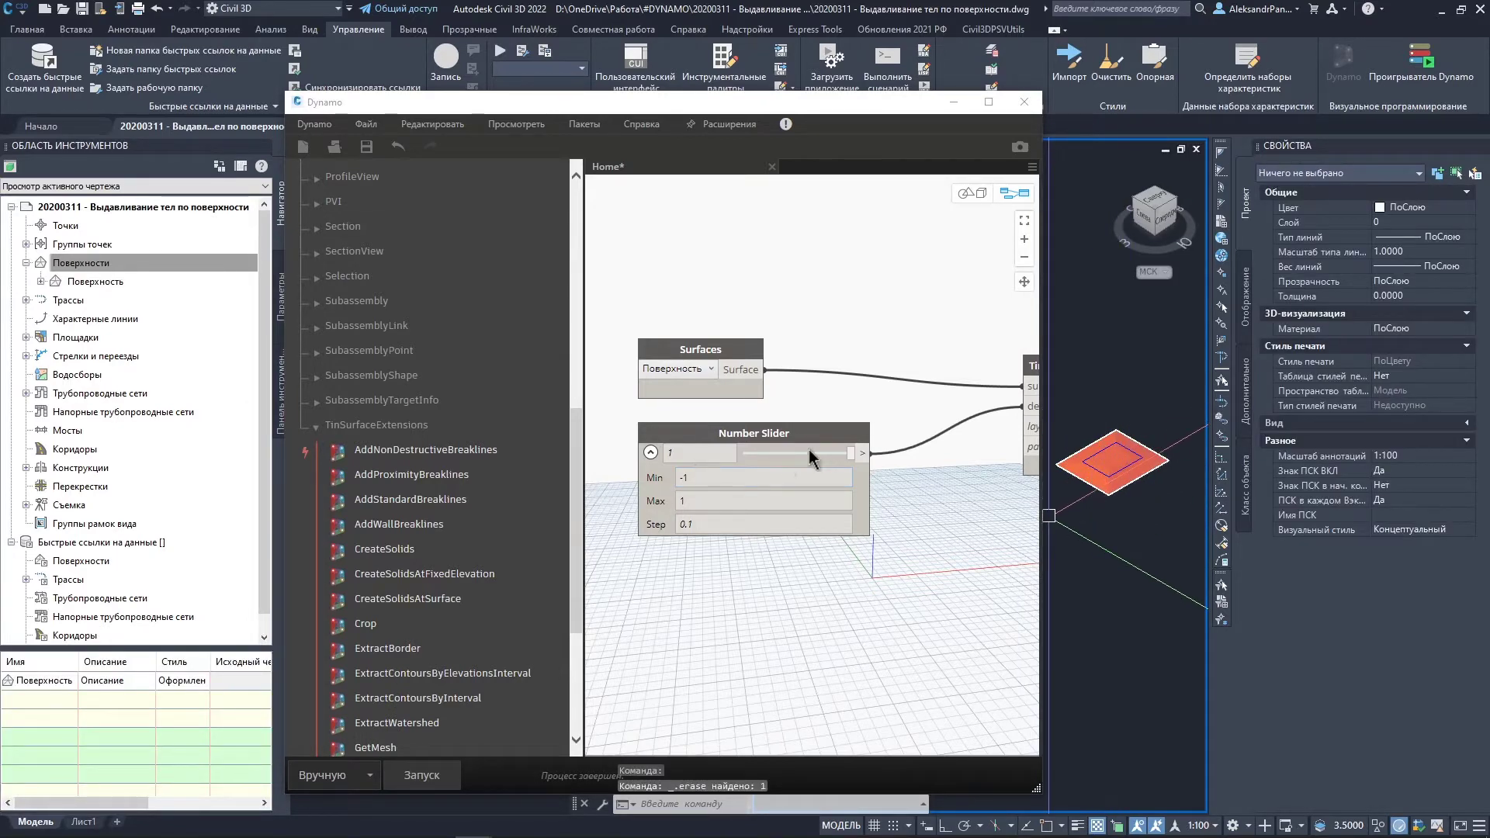
Run the graph with depth 0.6, then rerun with -0.5 and inspect the solid.
drag(852, 452, 828, 452)
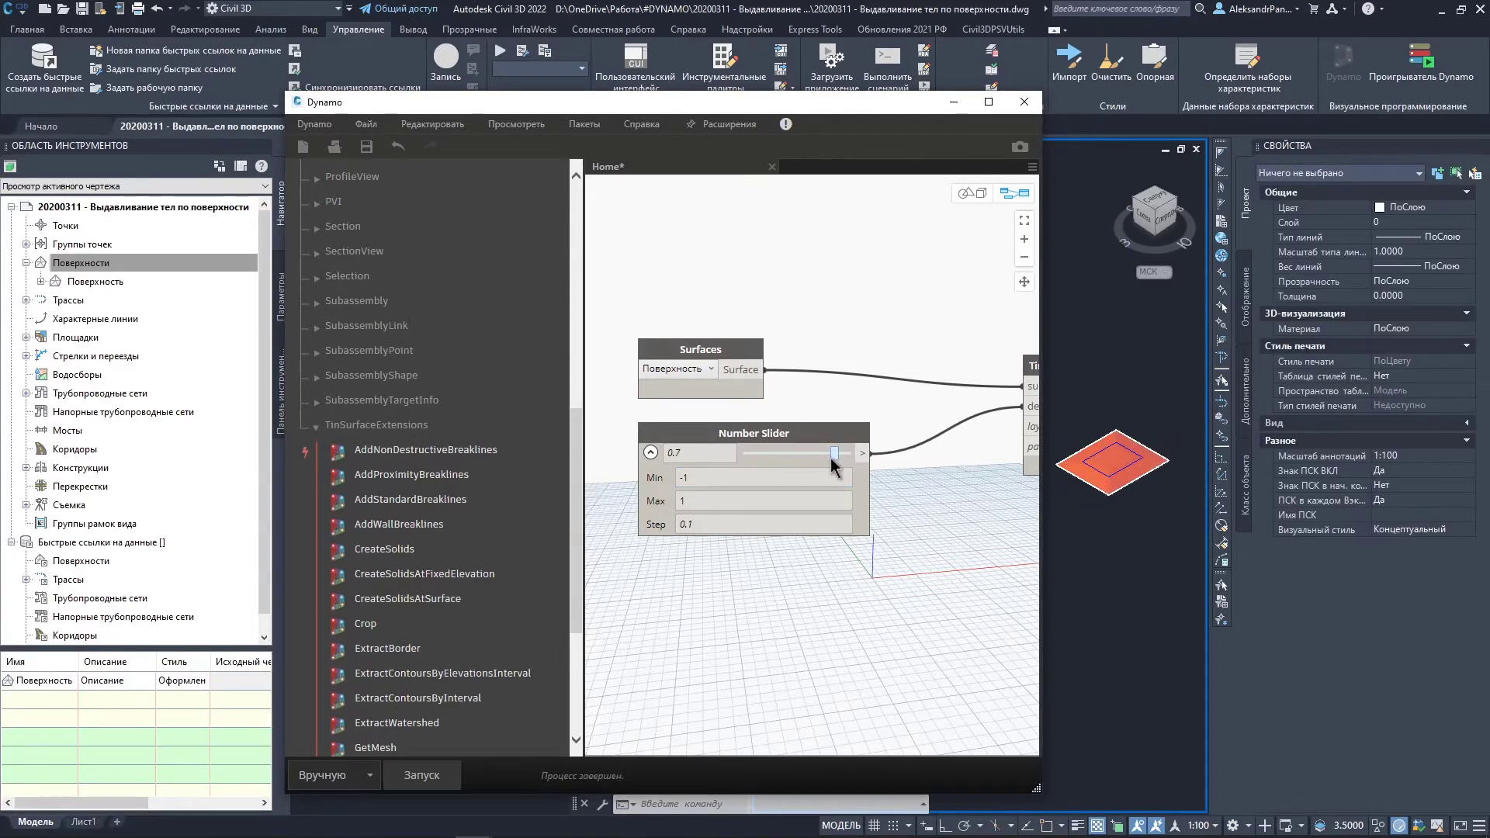
click(403, 772)
drag(830, 453, 771, 454)
click(416, 771)
click(1108, 510)
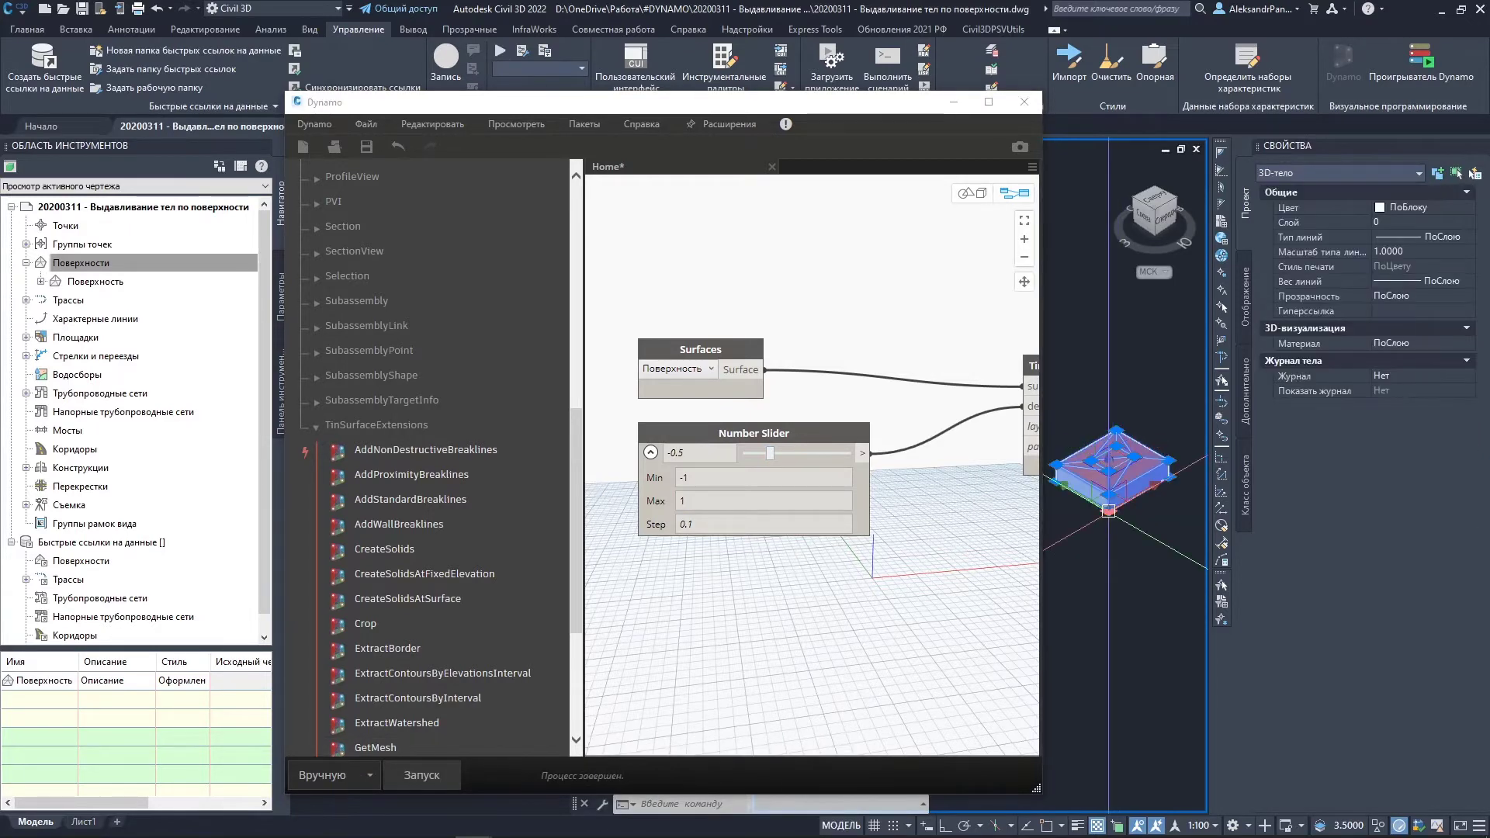
key(Escape)
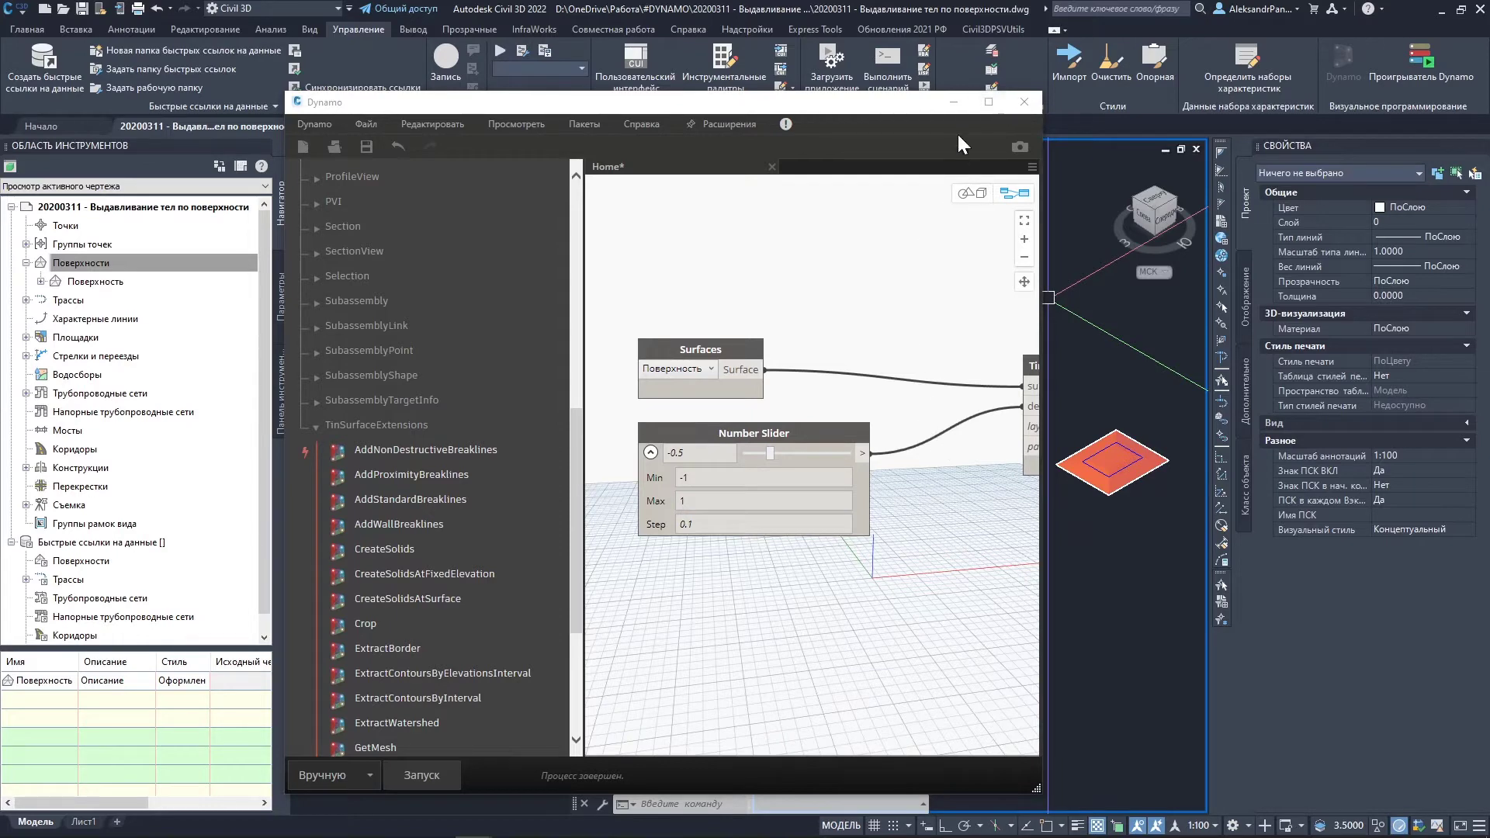
Maximize Dynamo and place a String node from the canvas search.
click(988, 103)
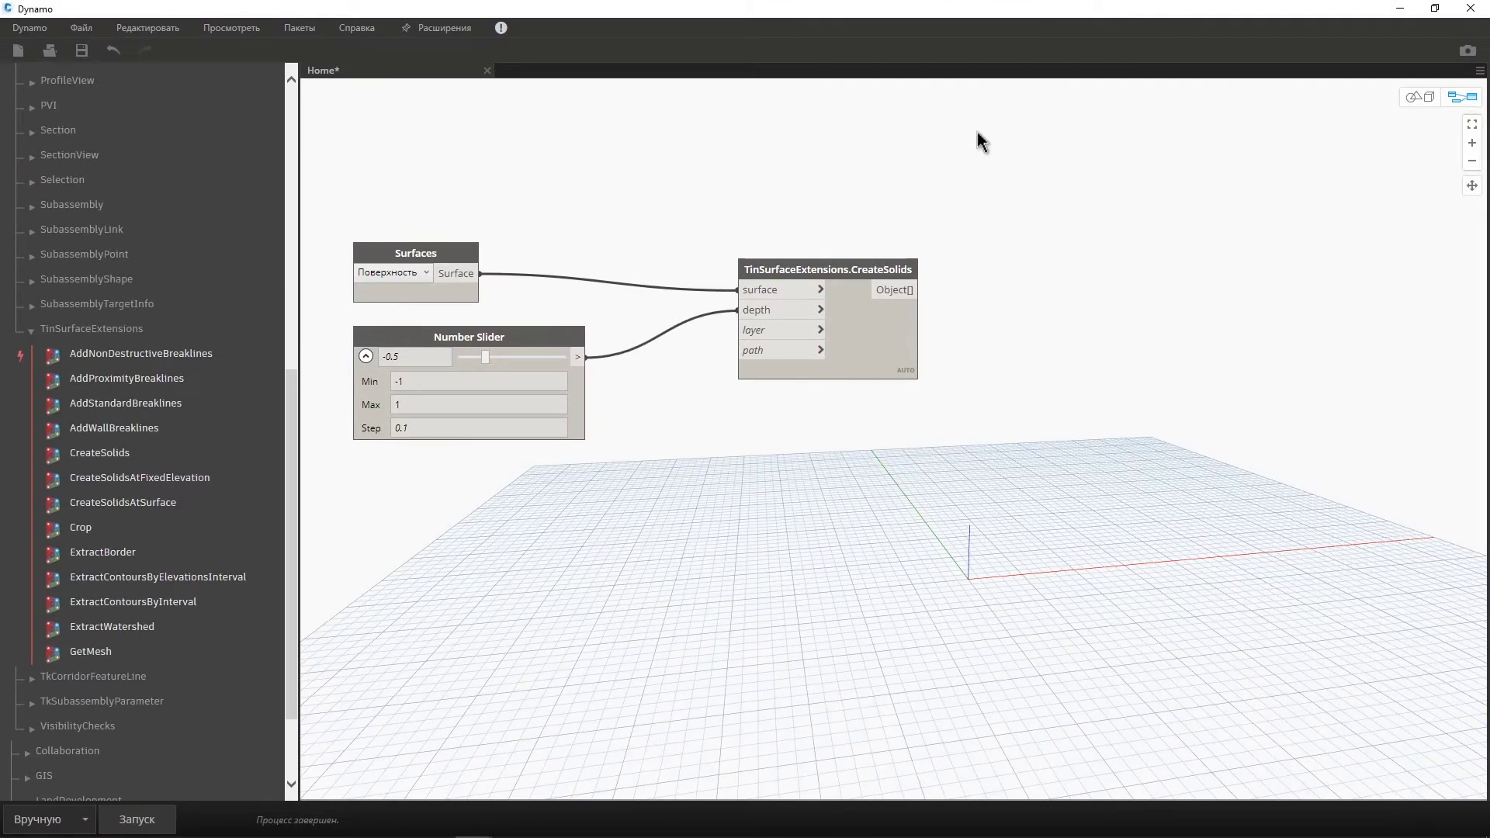
middle_drag(785, 181, 1105, 181)
right_click(735, 469)
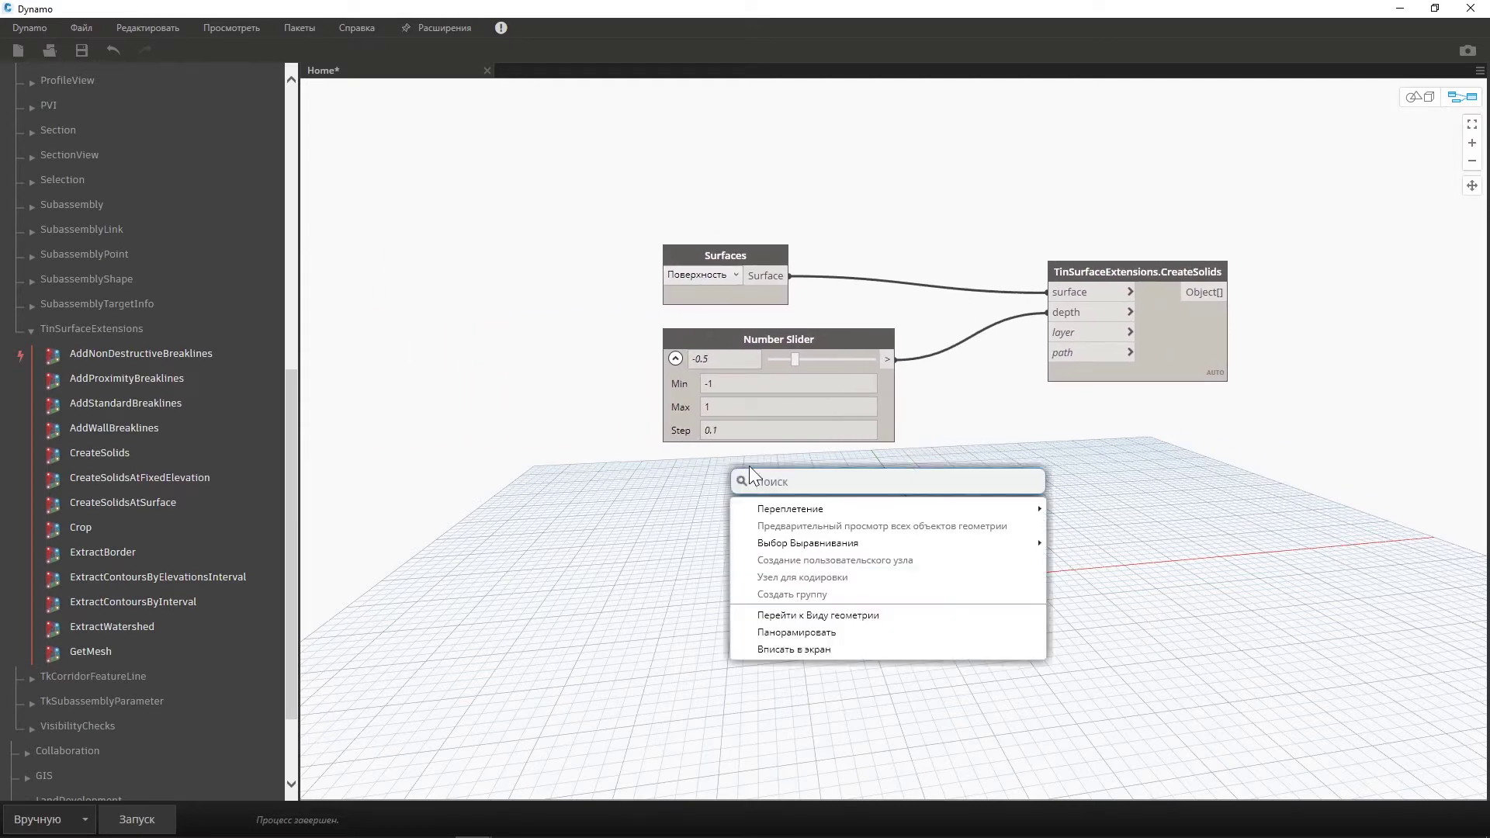
text(string)
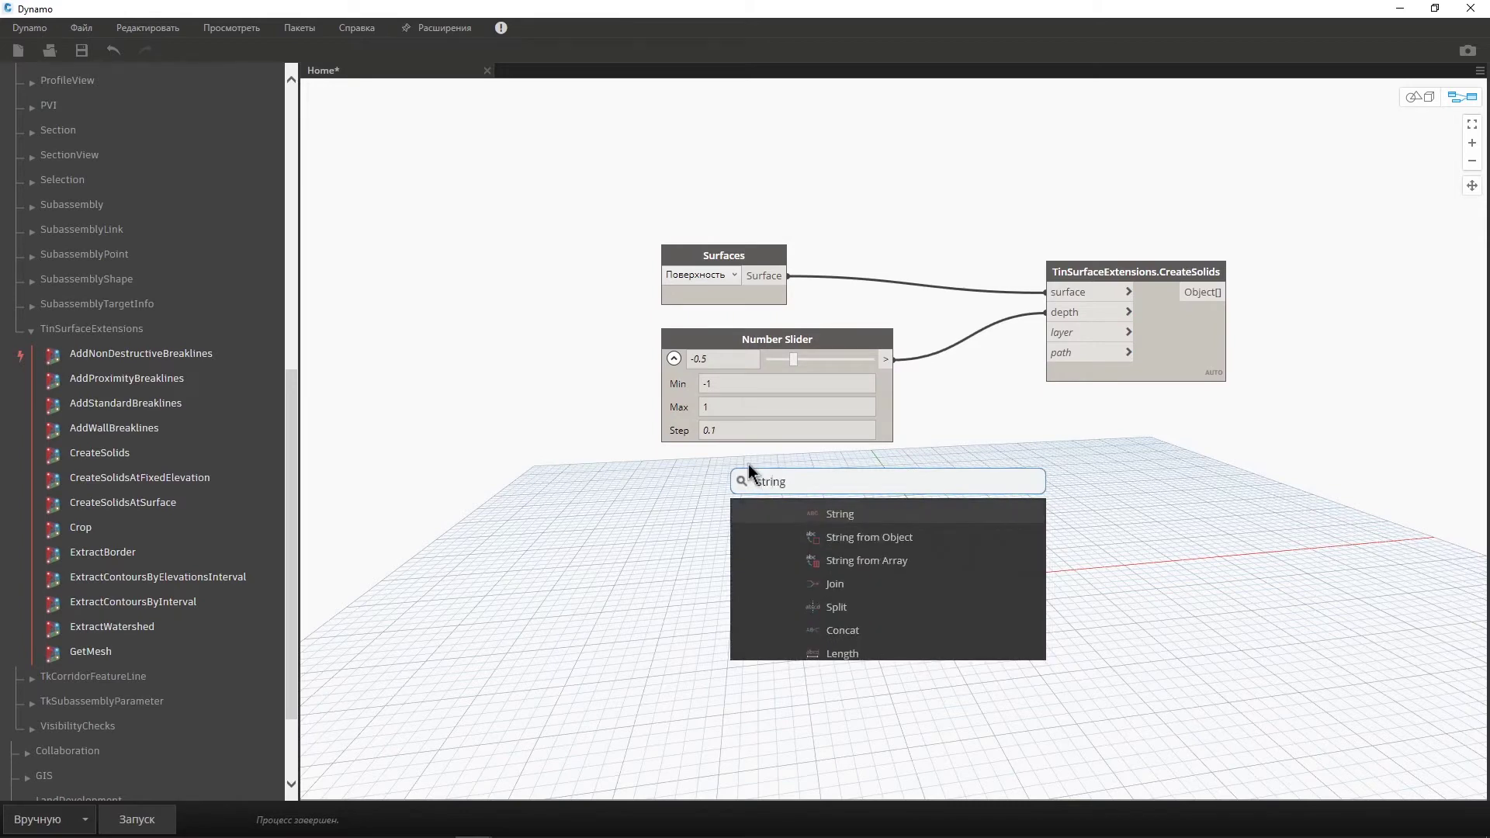
key(Return)
scroll(751, 483, up, 2)
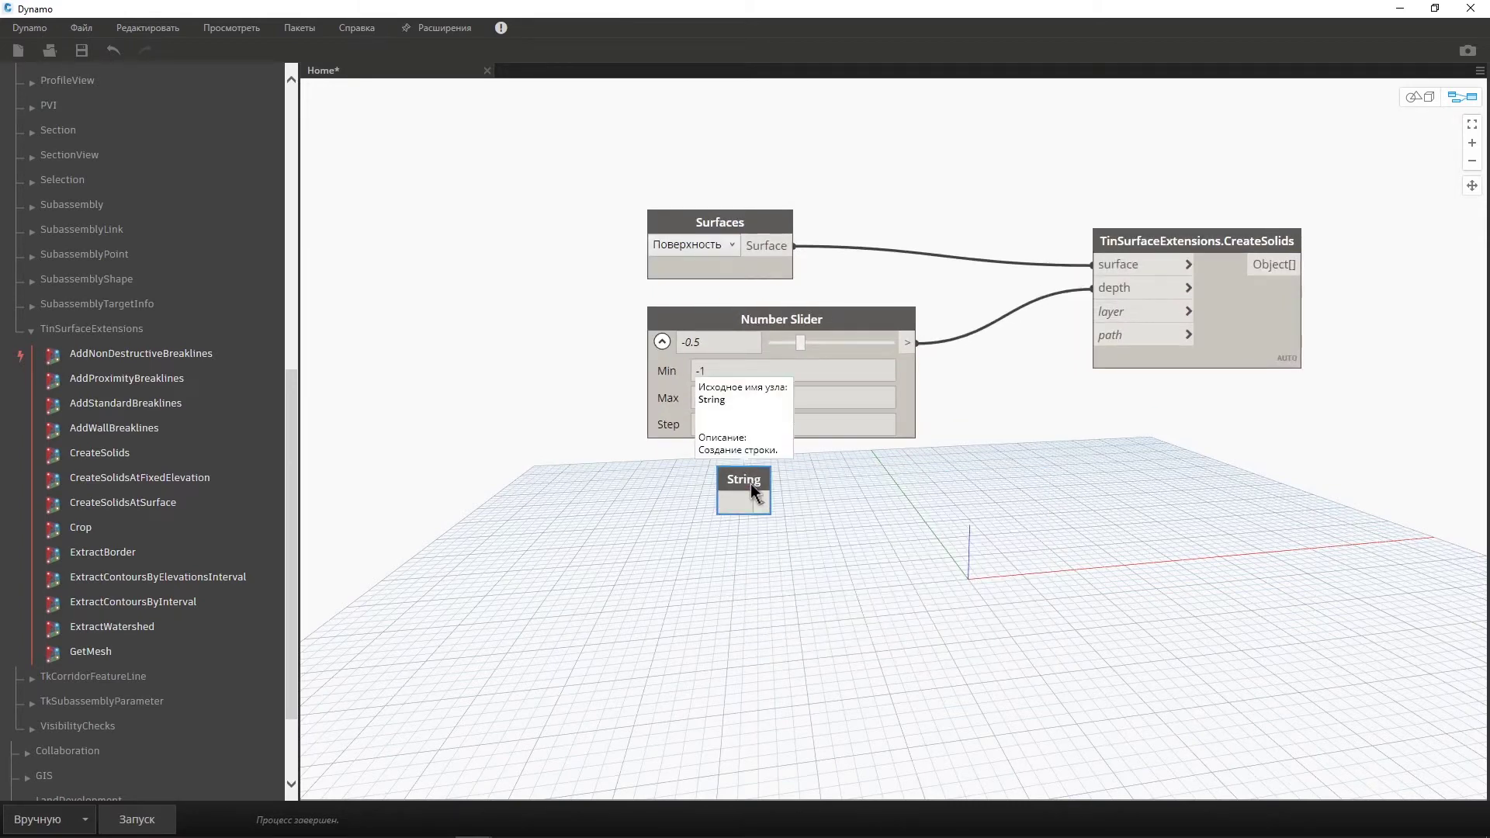
scroll(751, 483, up, 3)
Enter the depth list 0.05,0.07,0.2,0.4 into the String node.
click(730, 509)
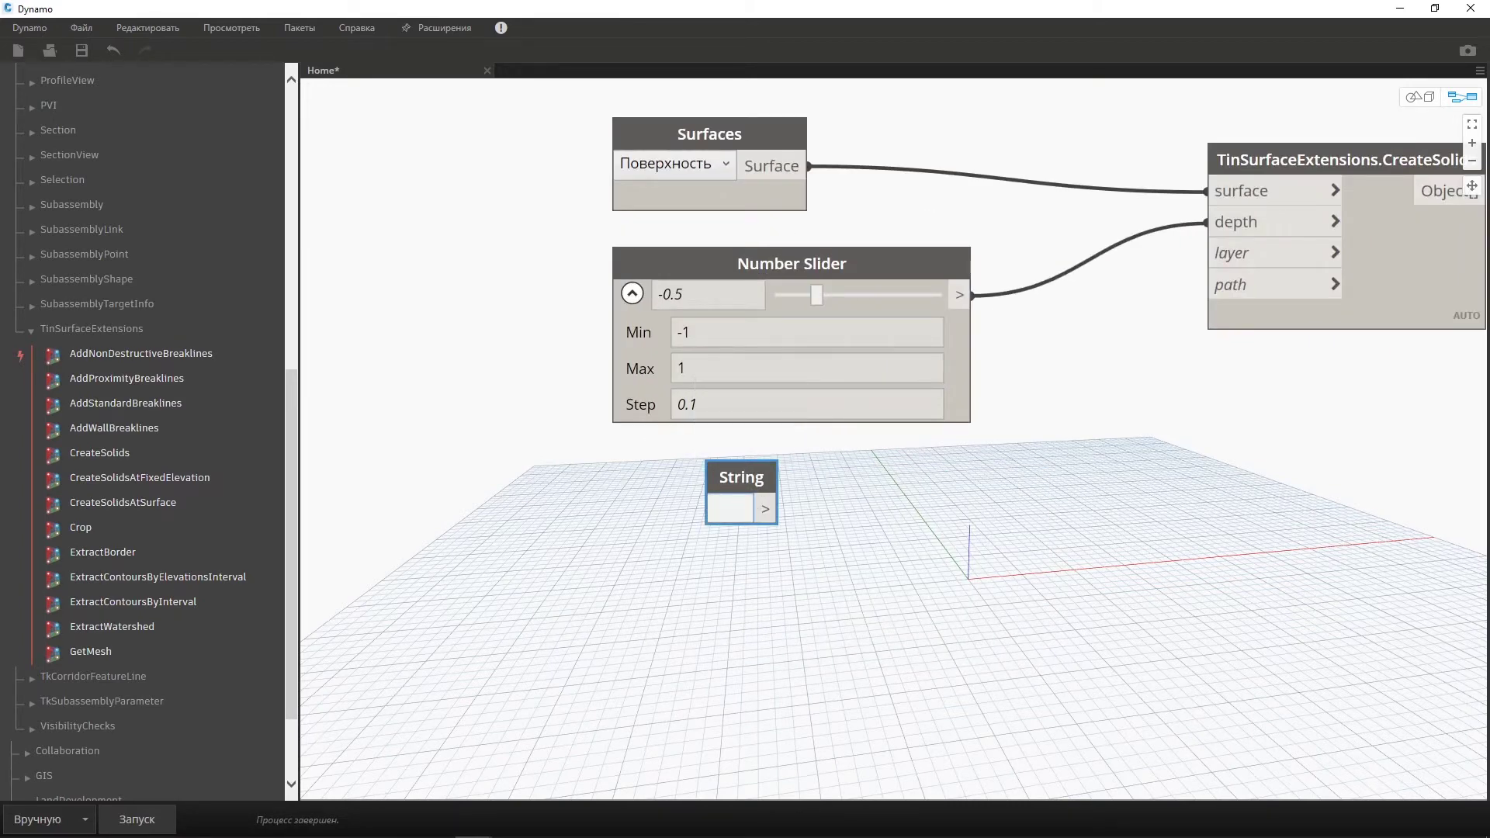
text(0.)
text(05,00.)
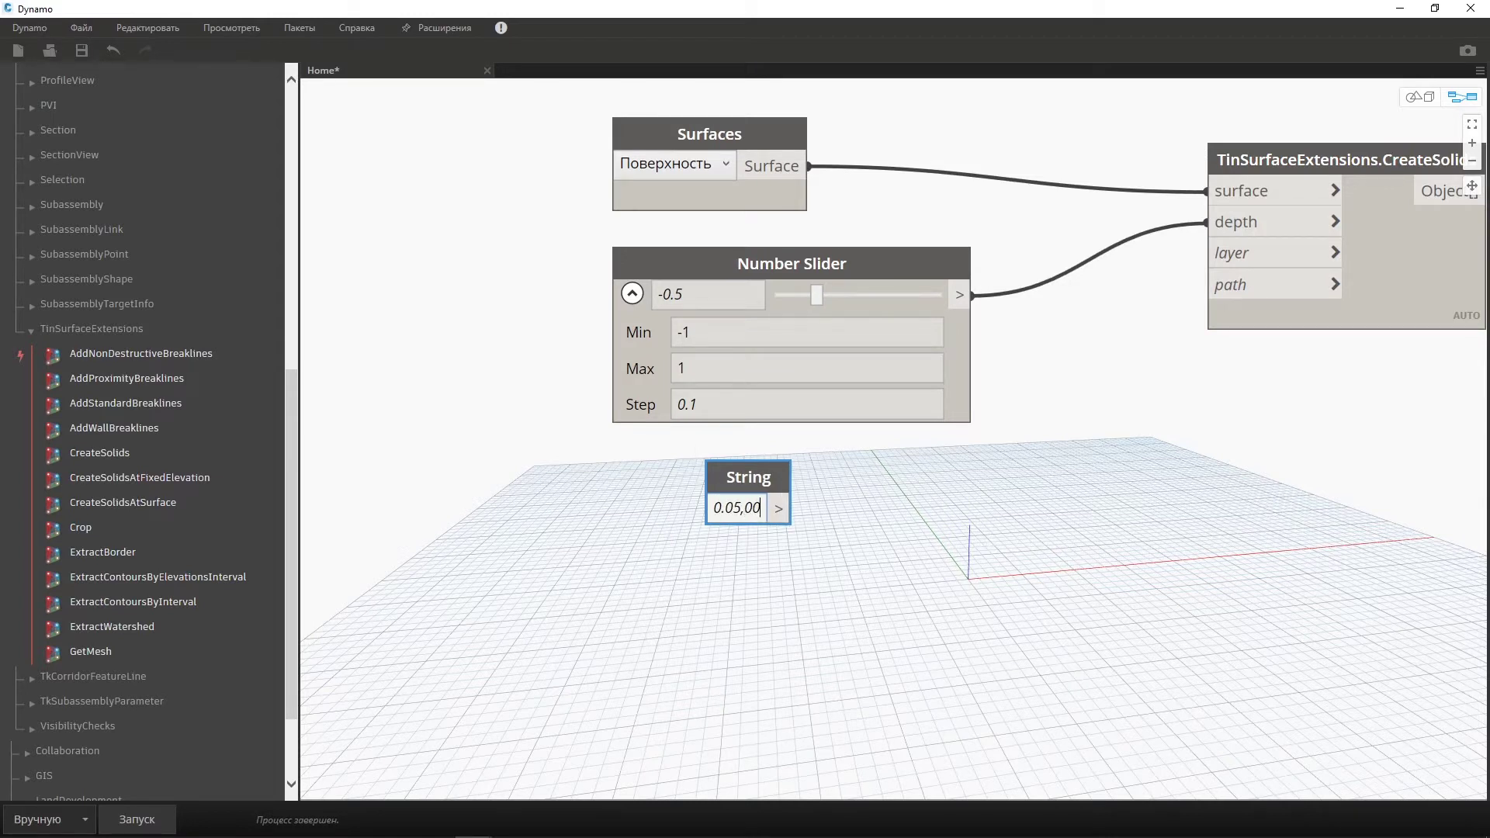
text(07)
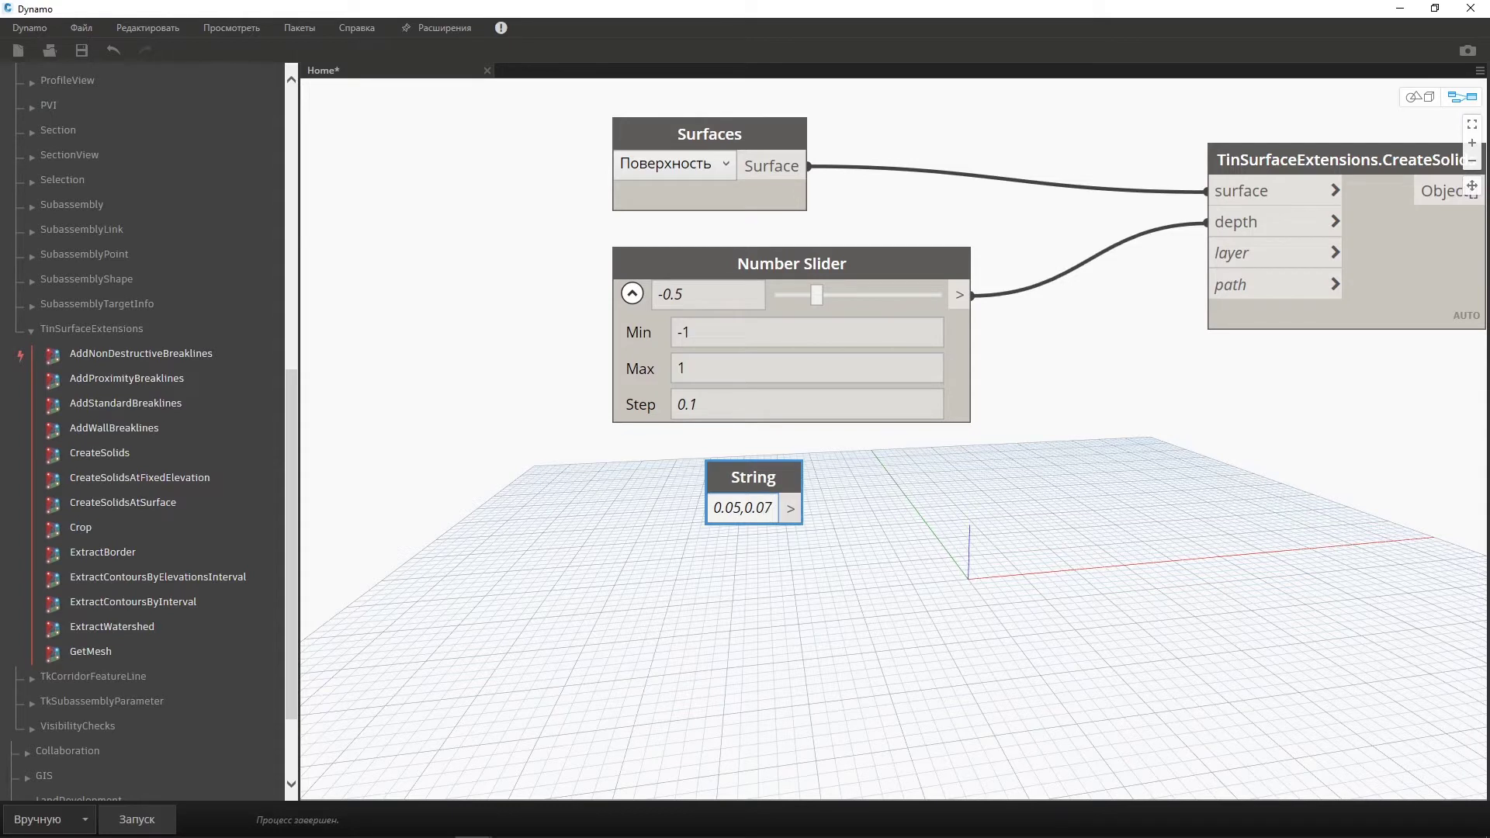
text(,02)
key(BackSpace)
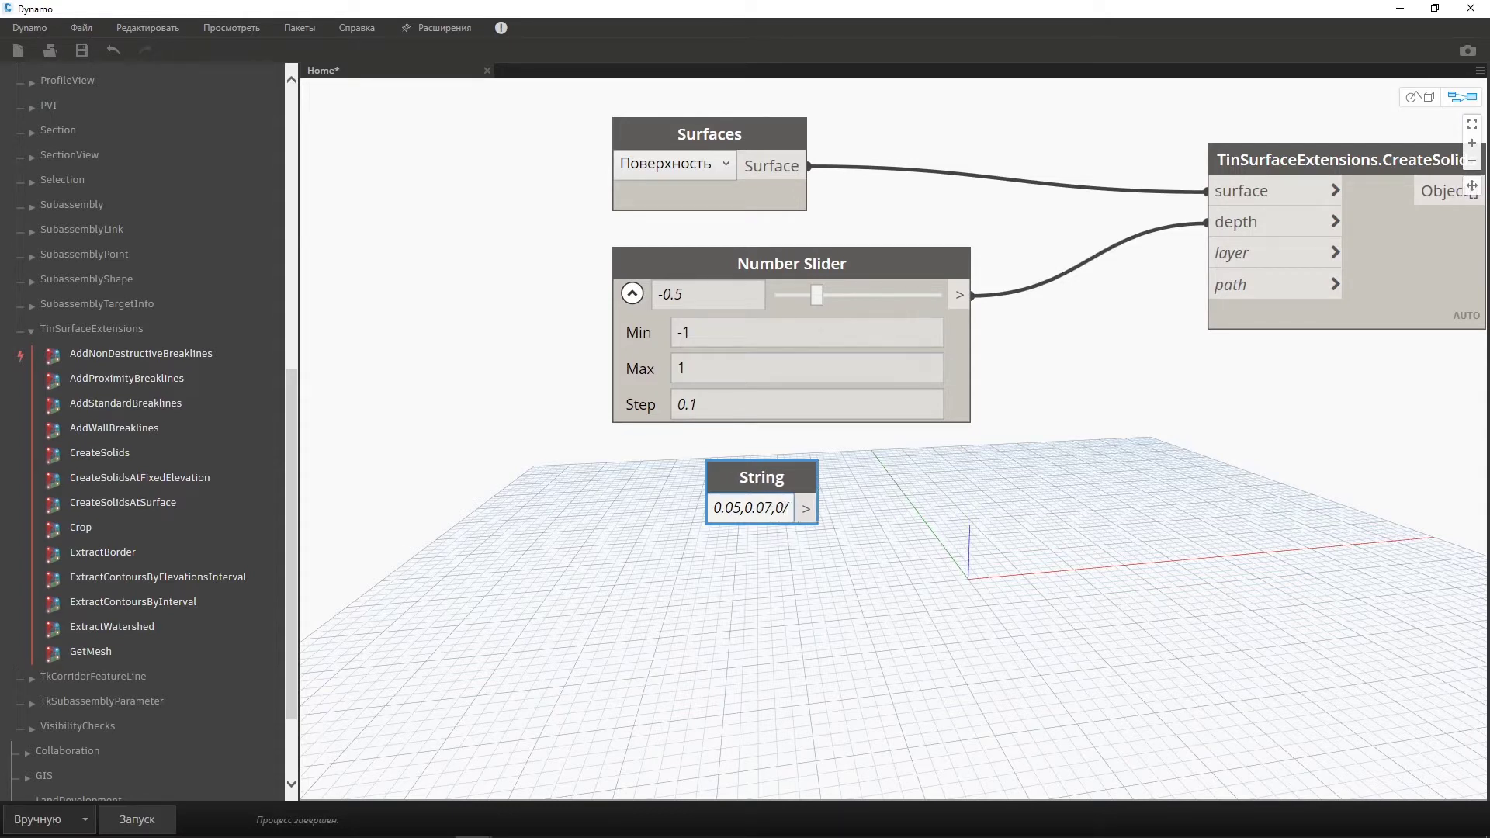
key(BackSpace)
text(0.2.)
key(BackSpace)
text(,)
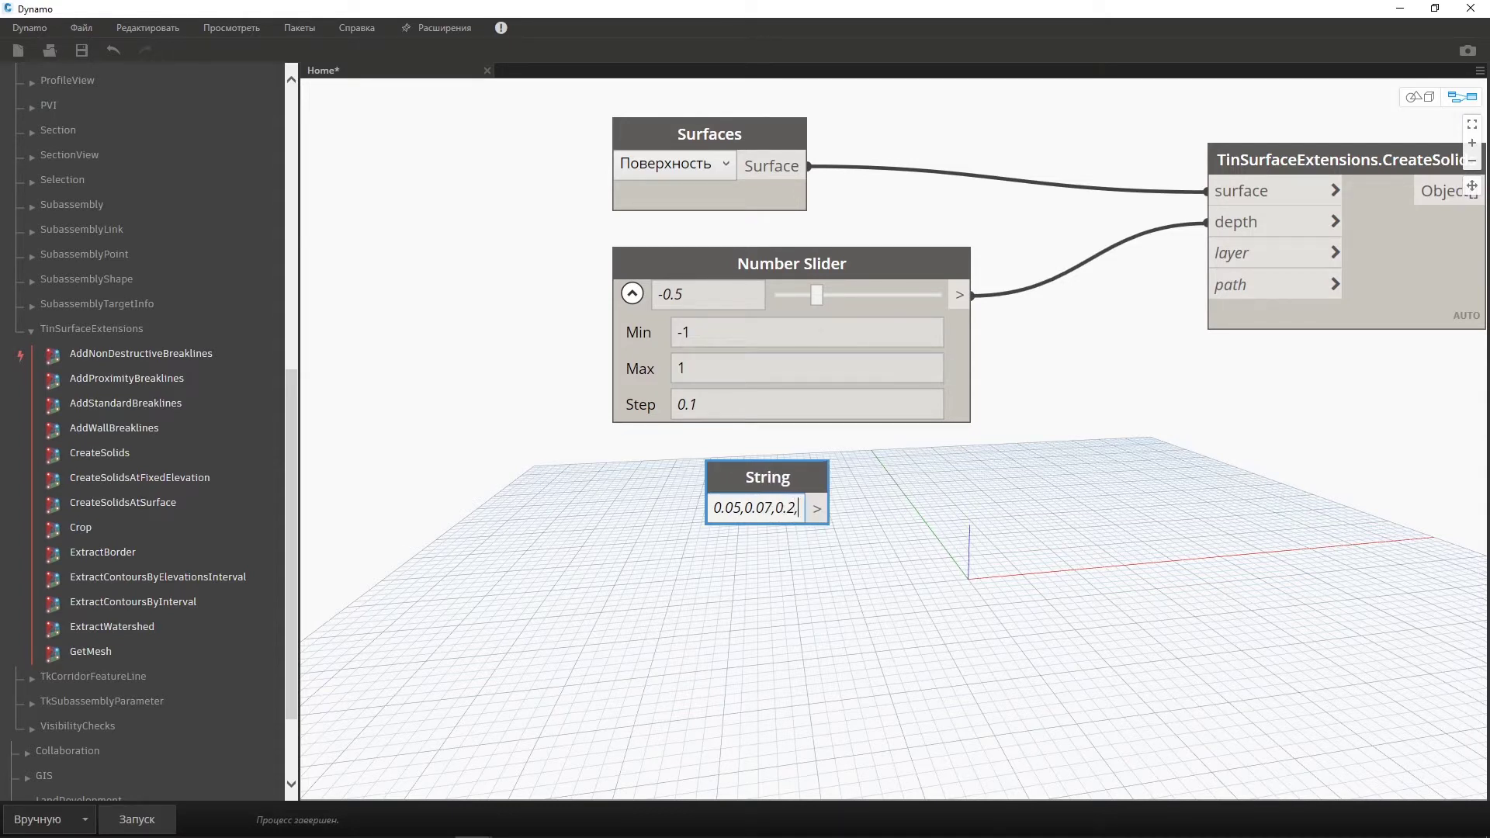
text(0.4)
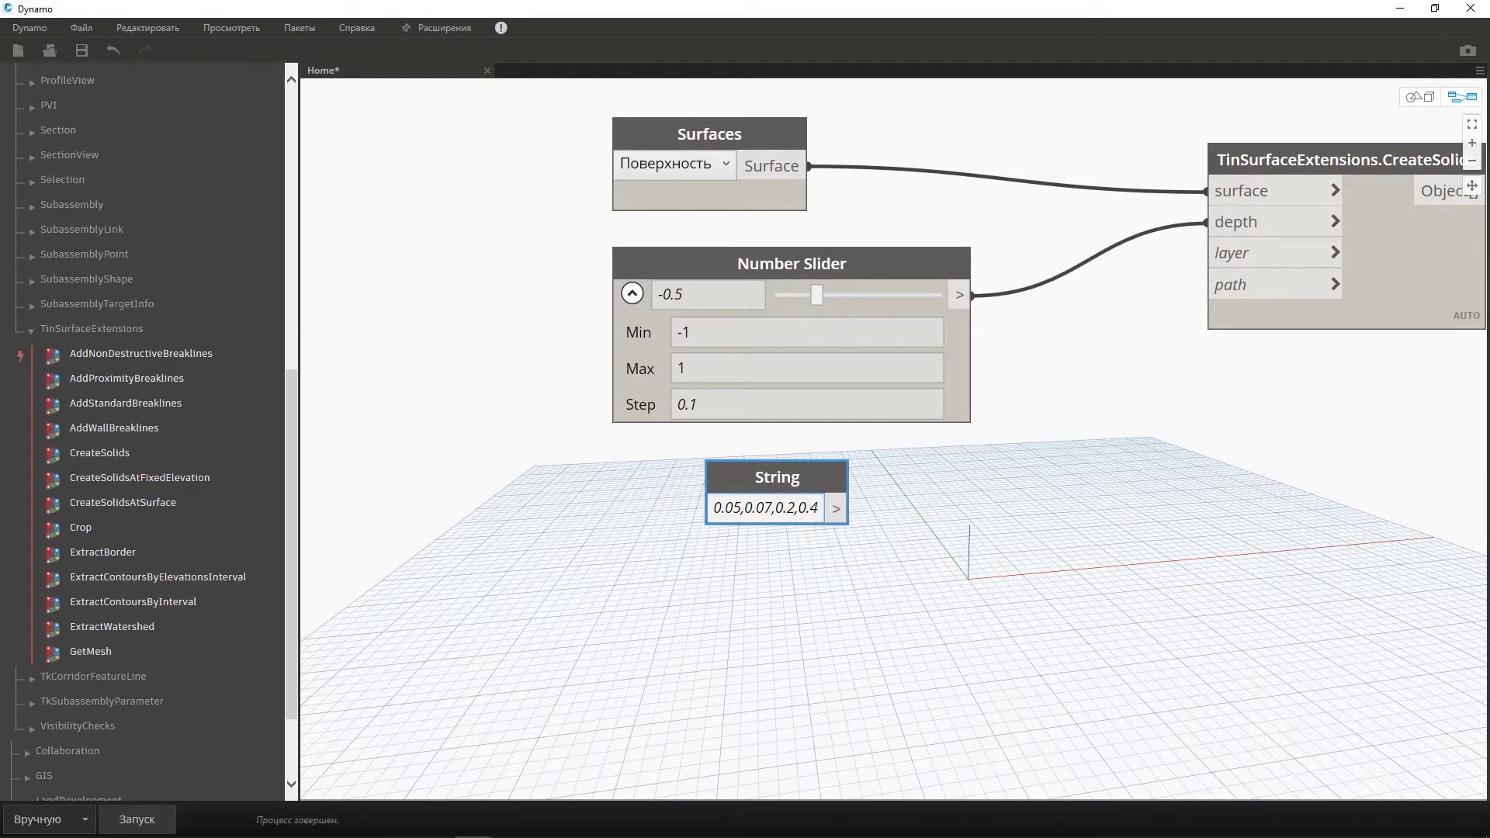
click(858, 450)
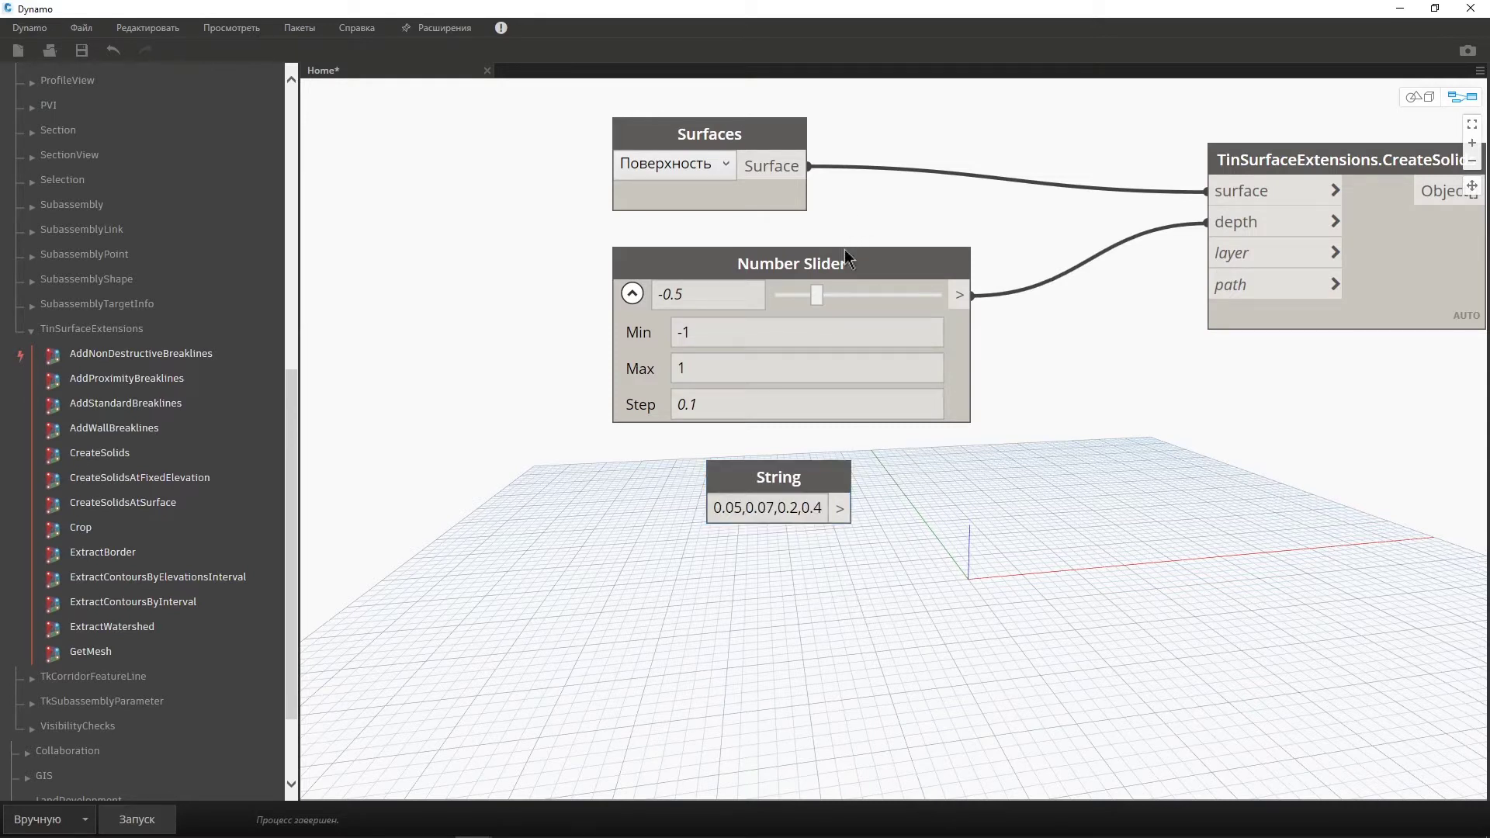
Wire the String node into CreateSolids' depth and run the graph.
drag(853, 509, 1207, 224)
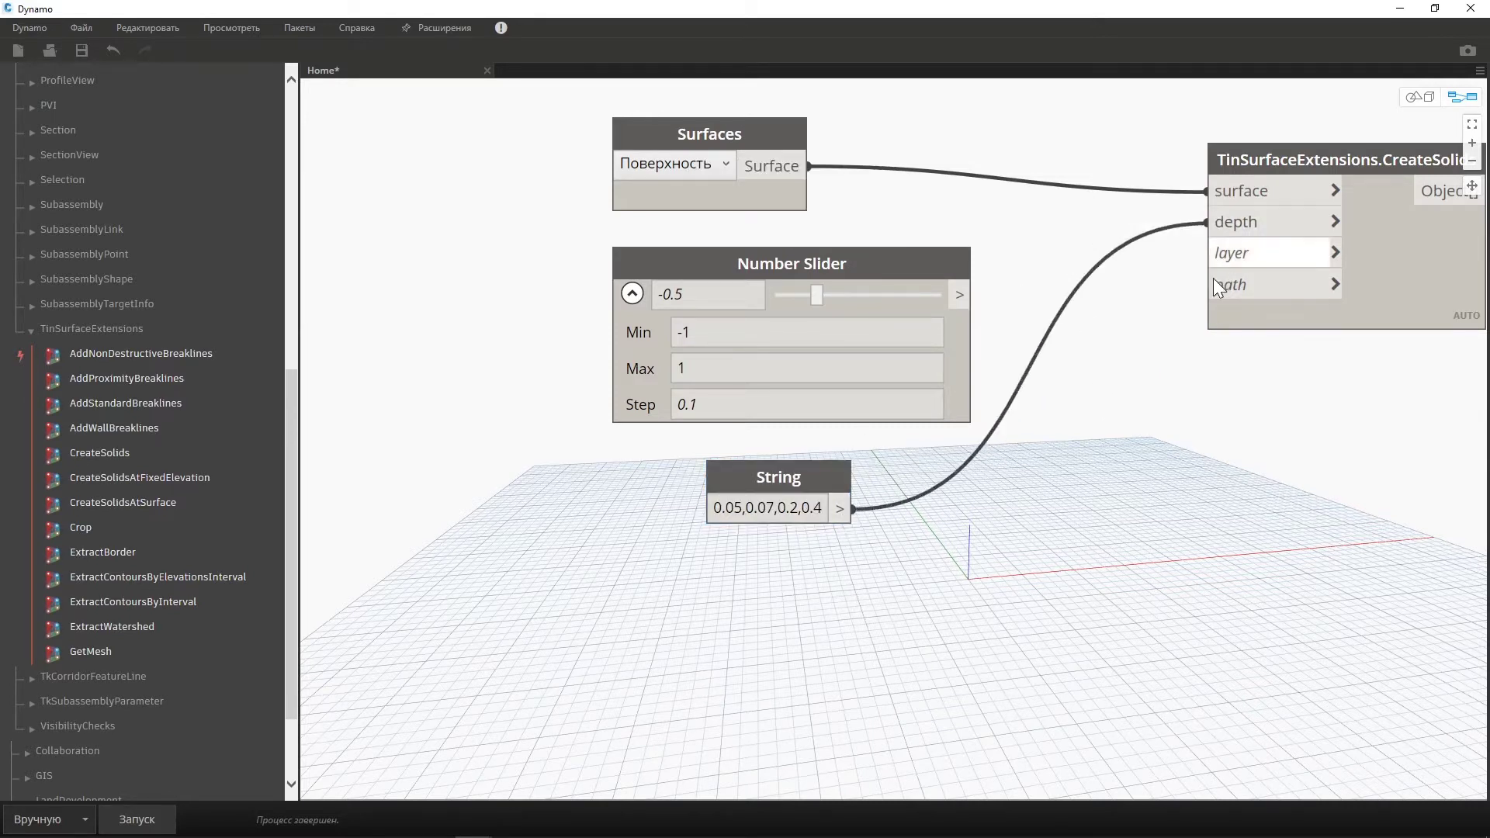
middle_drag(1200, 375, 1087, 396)
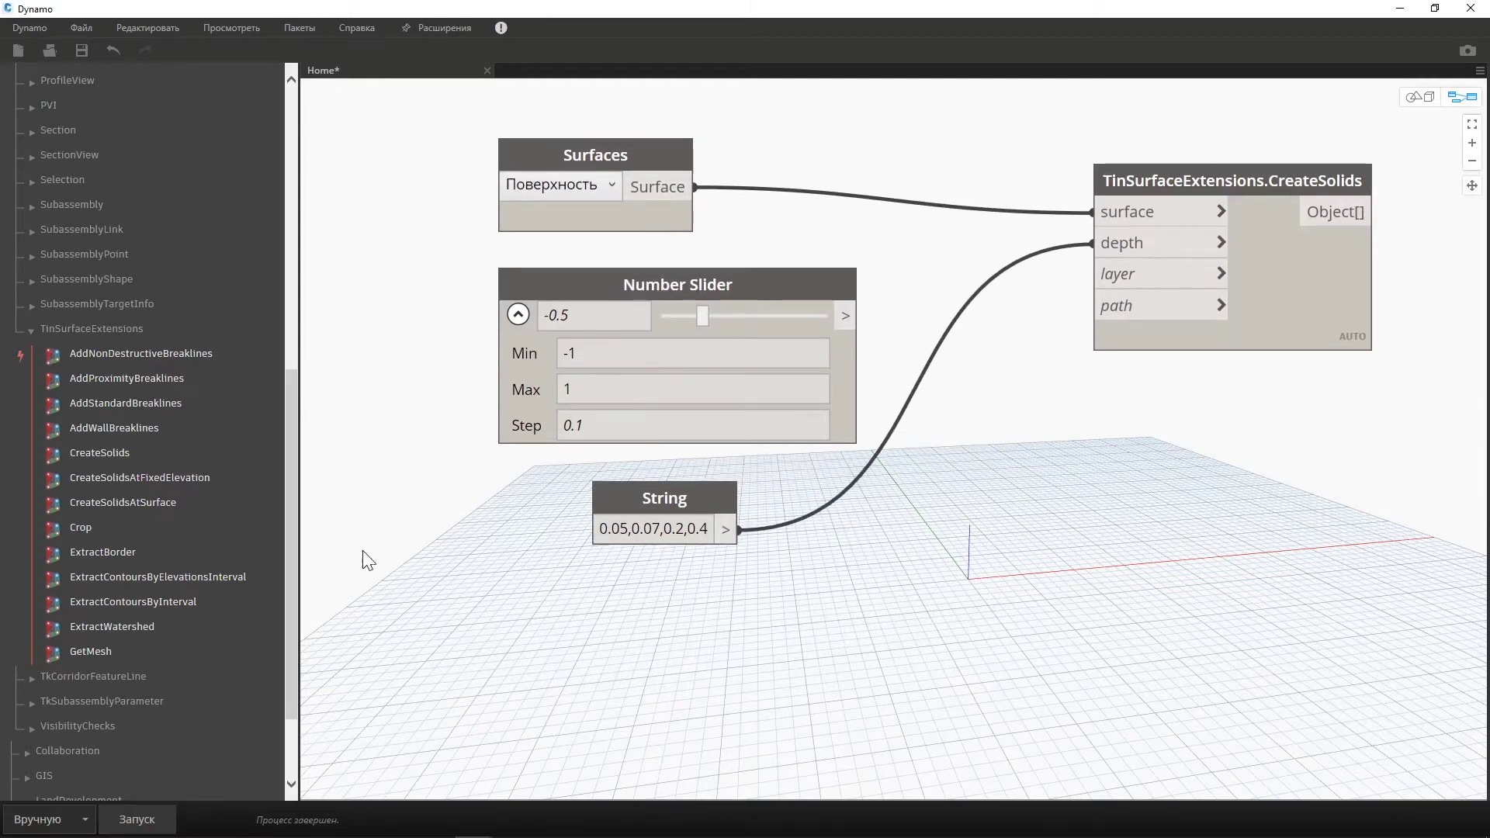
click(126, 819)
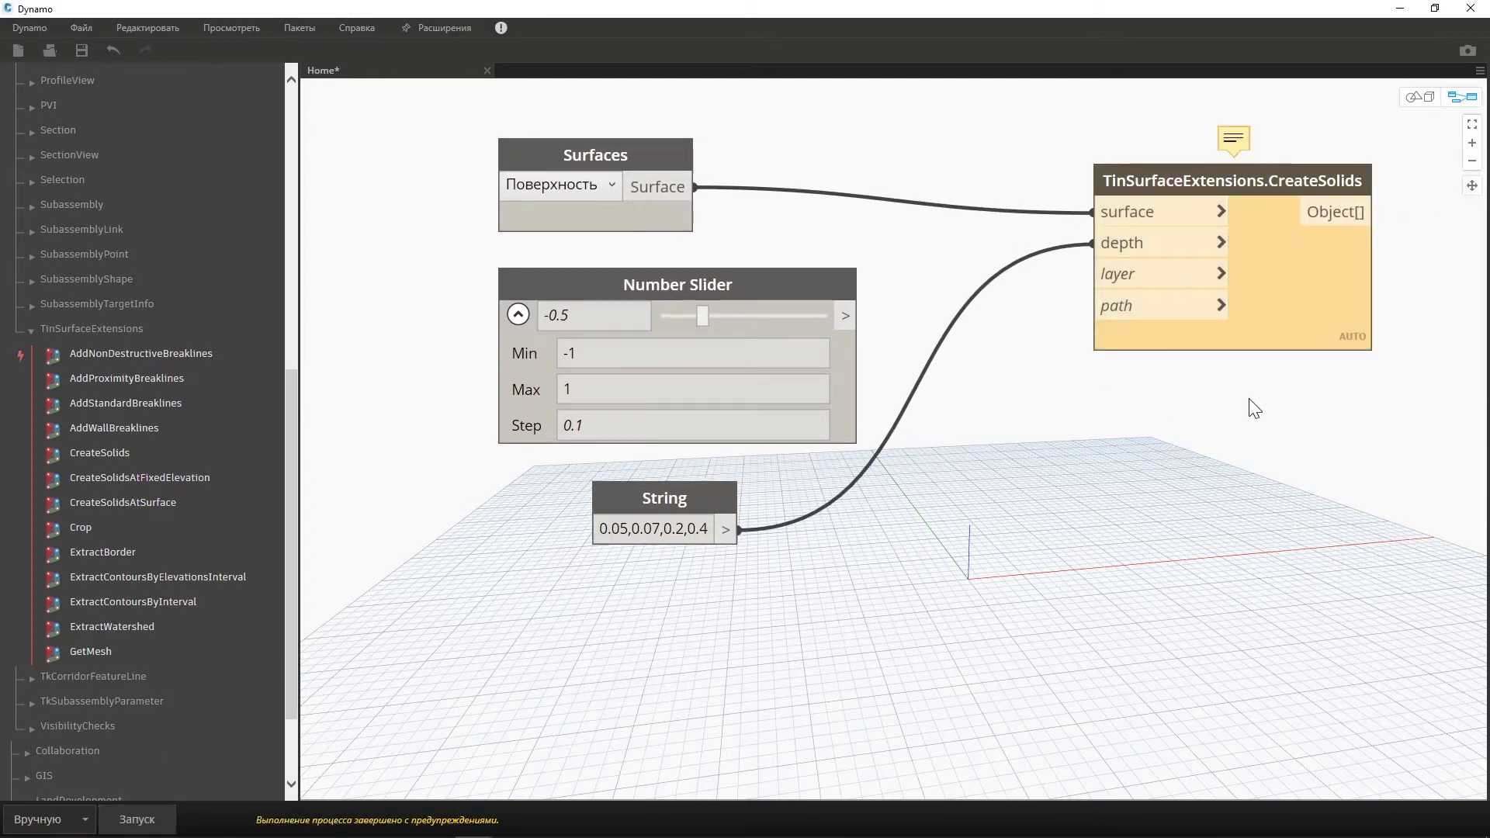
middle_drag(1251, 406, 1138, 479)
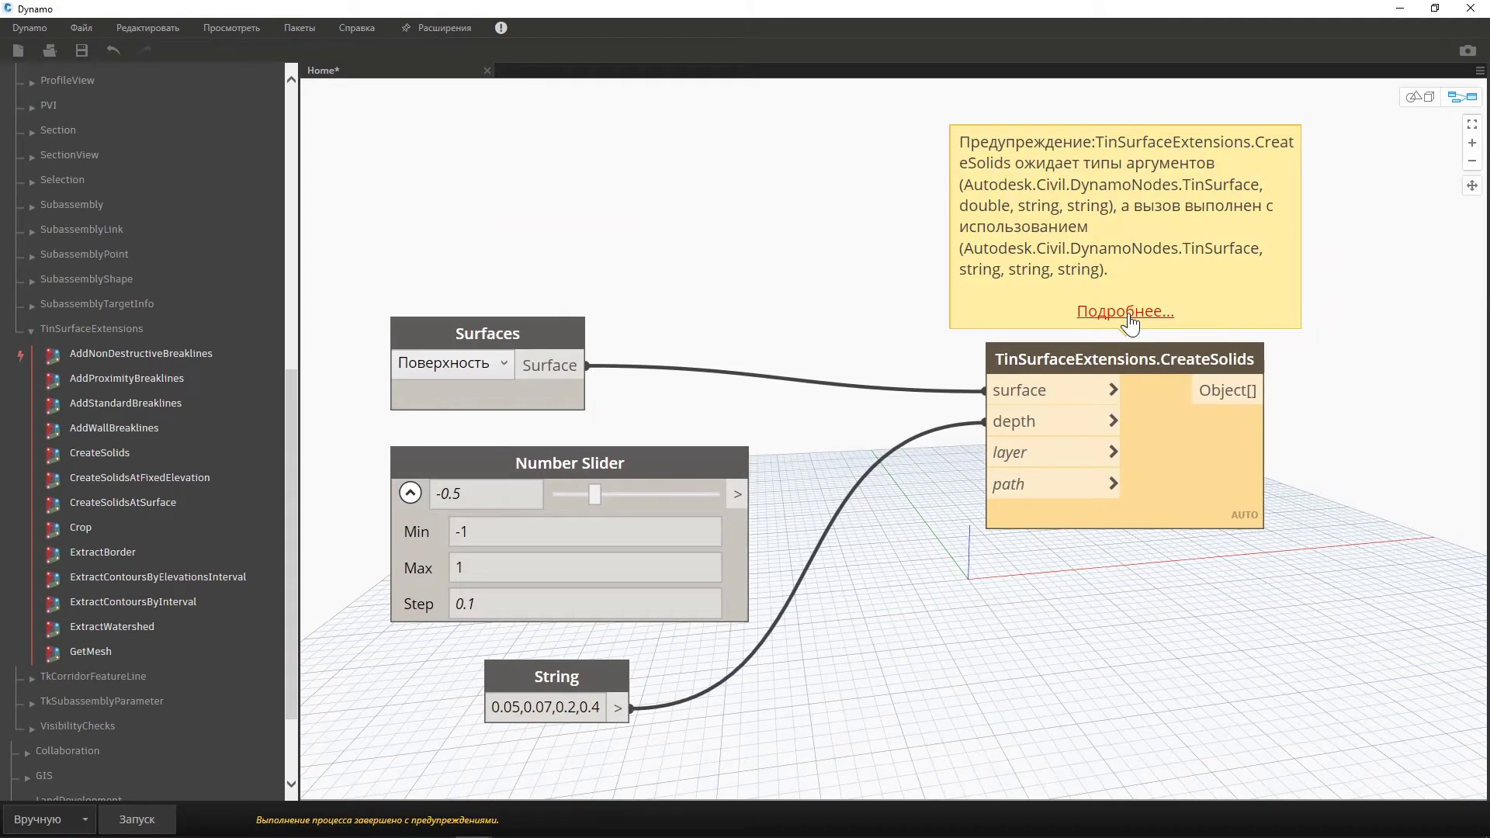
click(1126, 313)
double_click(1220, 184)
mouse_move(625, 506)
mouse_down()
mouse_move(576, 520)
mouse_move(657, 552)
mouse_up()
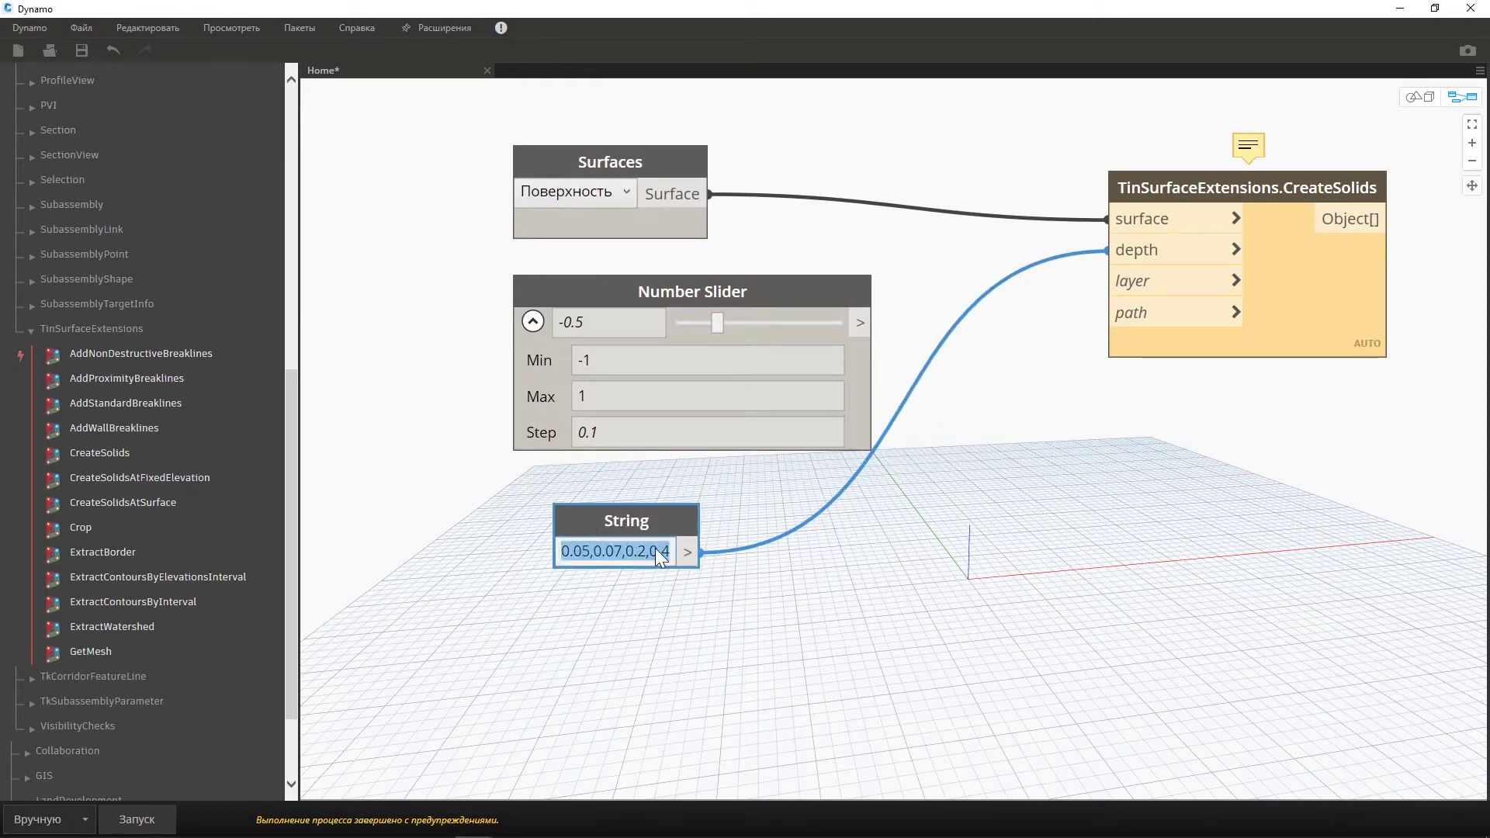
click(697, 584)
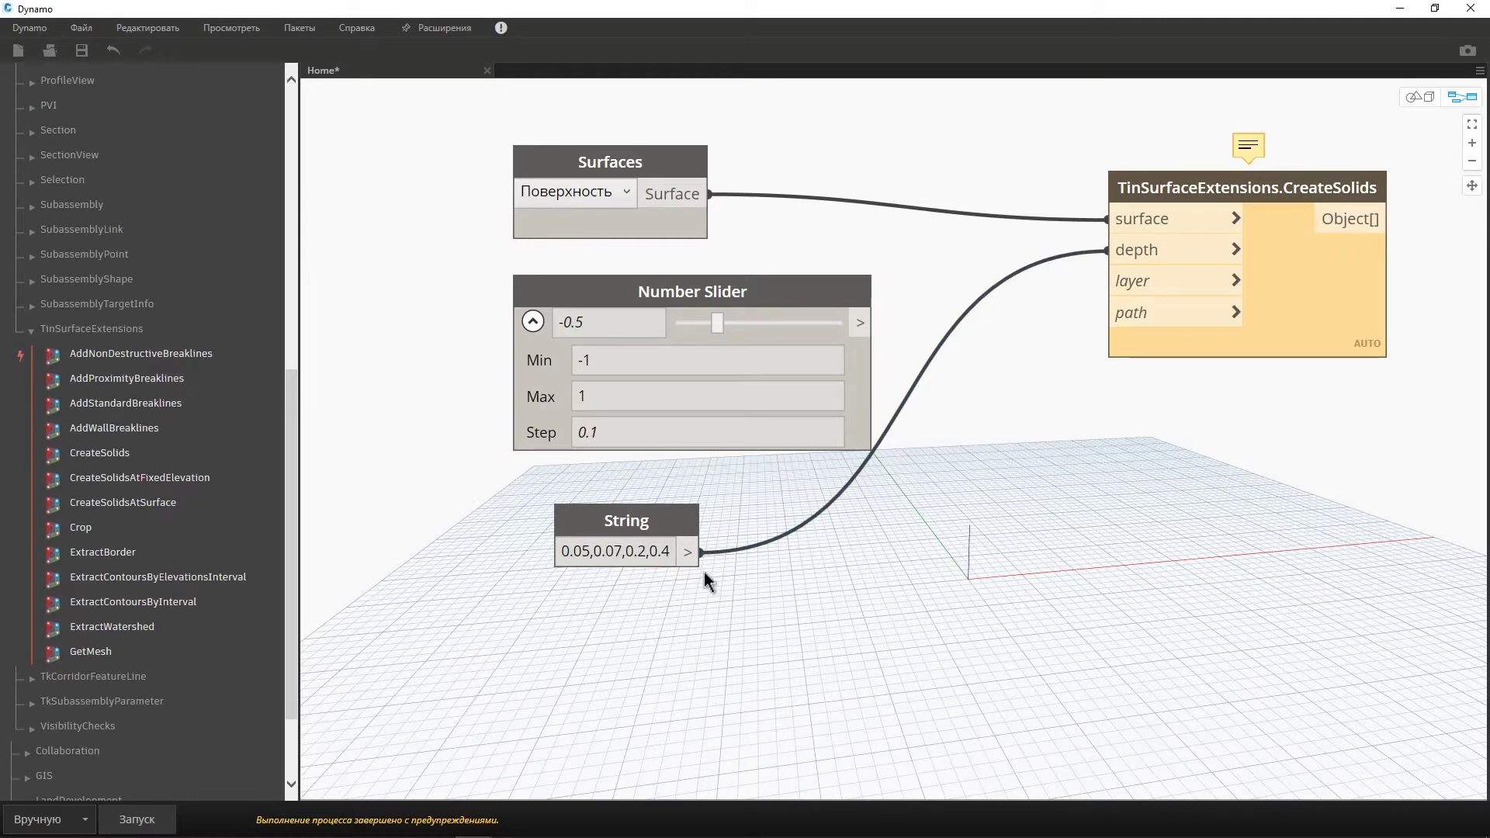
key(ctrl+z)
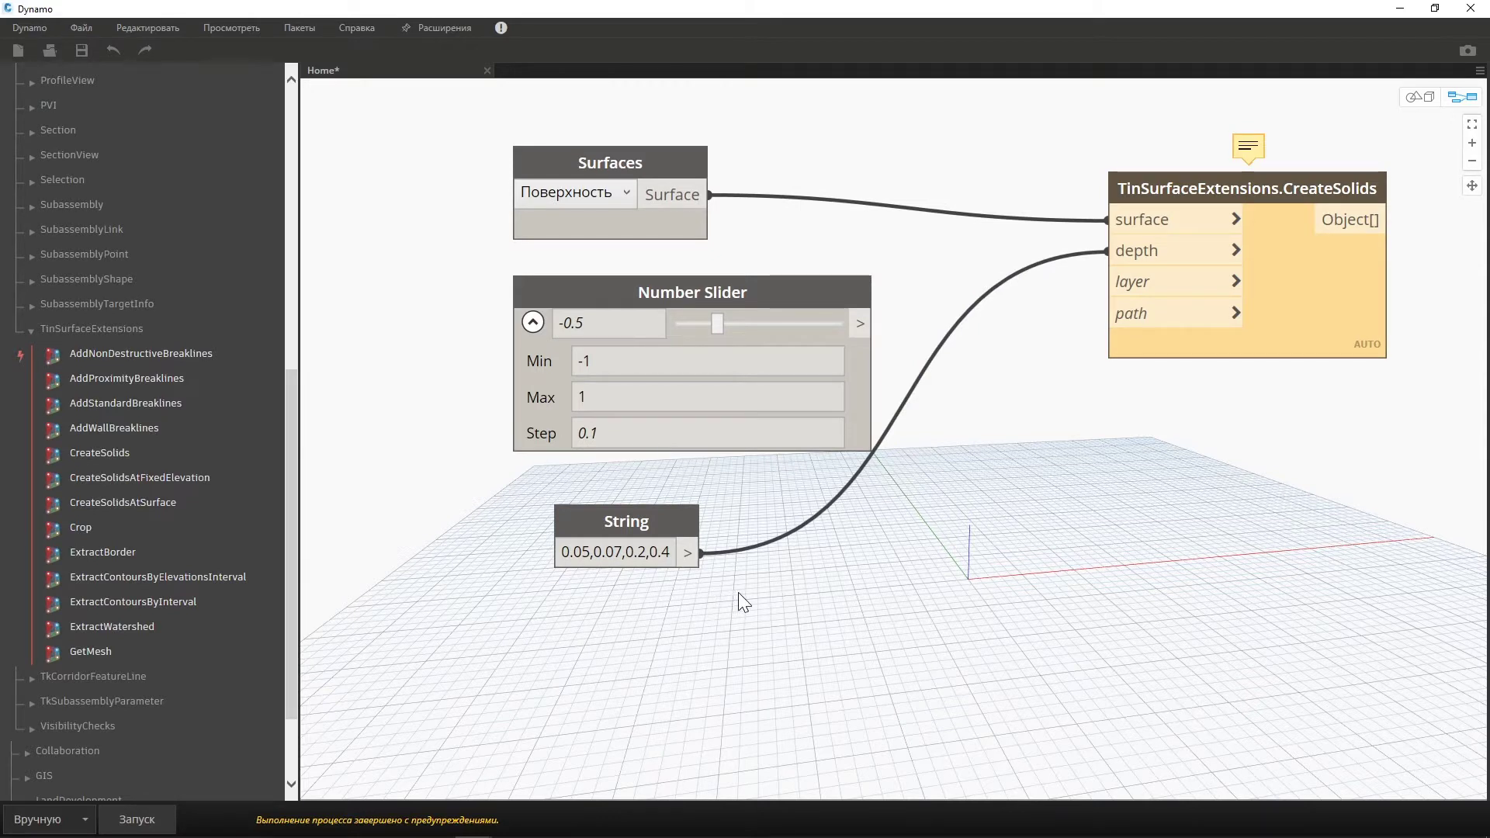
Add a String.Split node fed by the depth string.
right_click(738, 593)
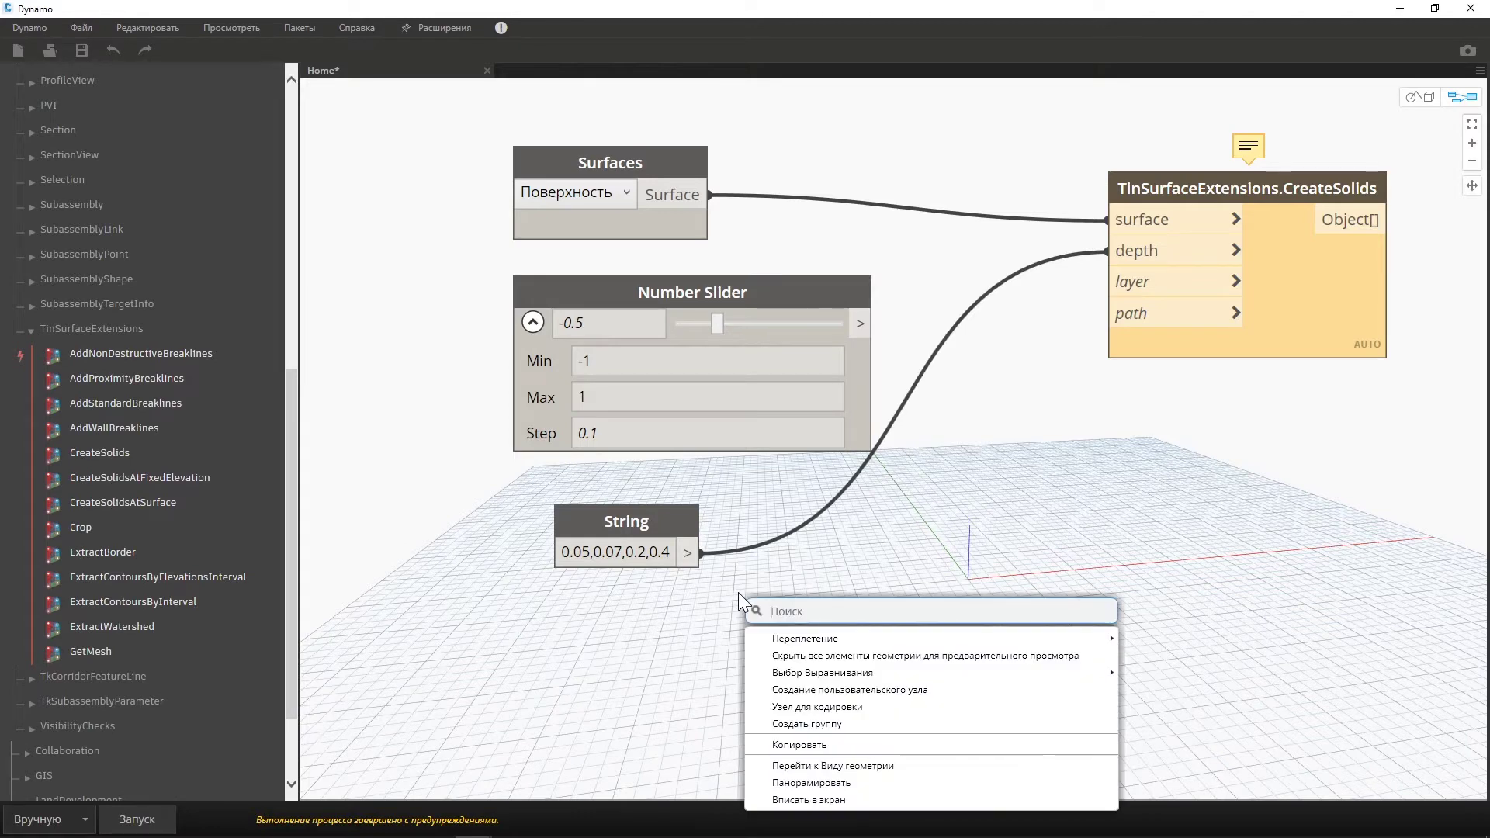
text(spl)
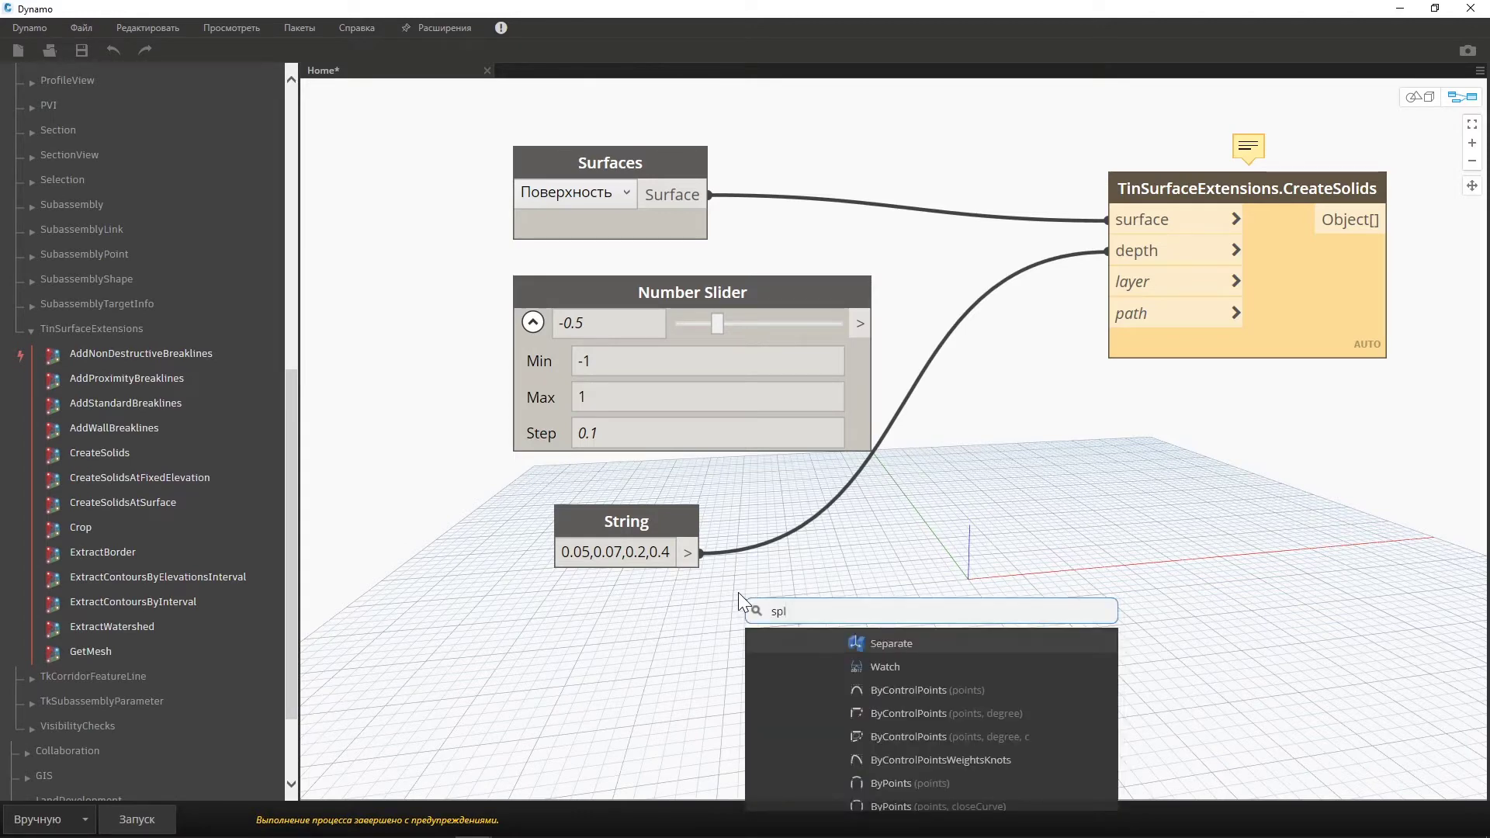
text(it)
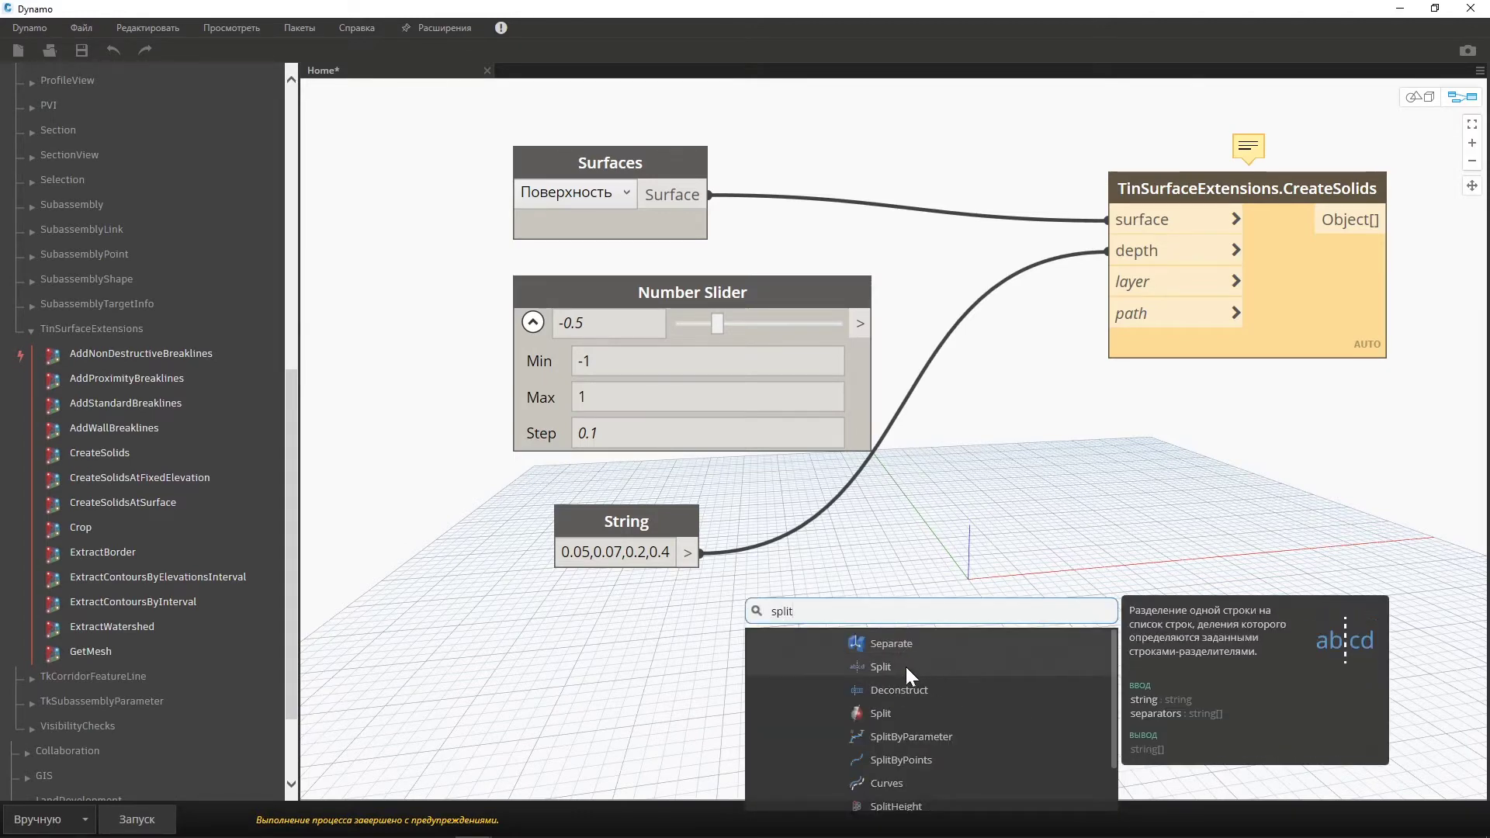
click(905, 667)
drag(987, 678, 886, 582)
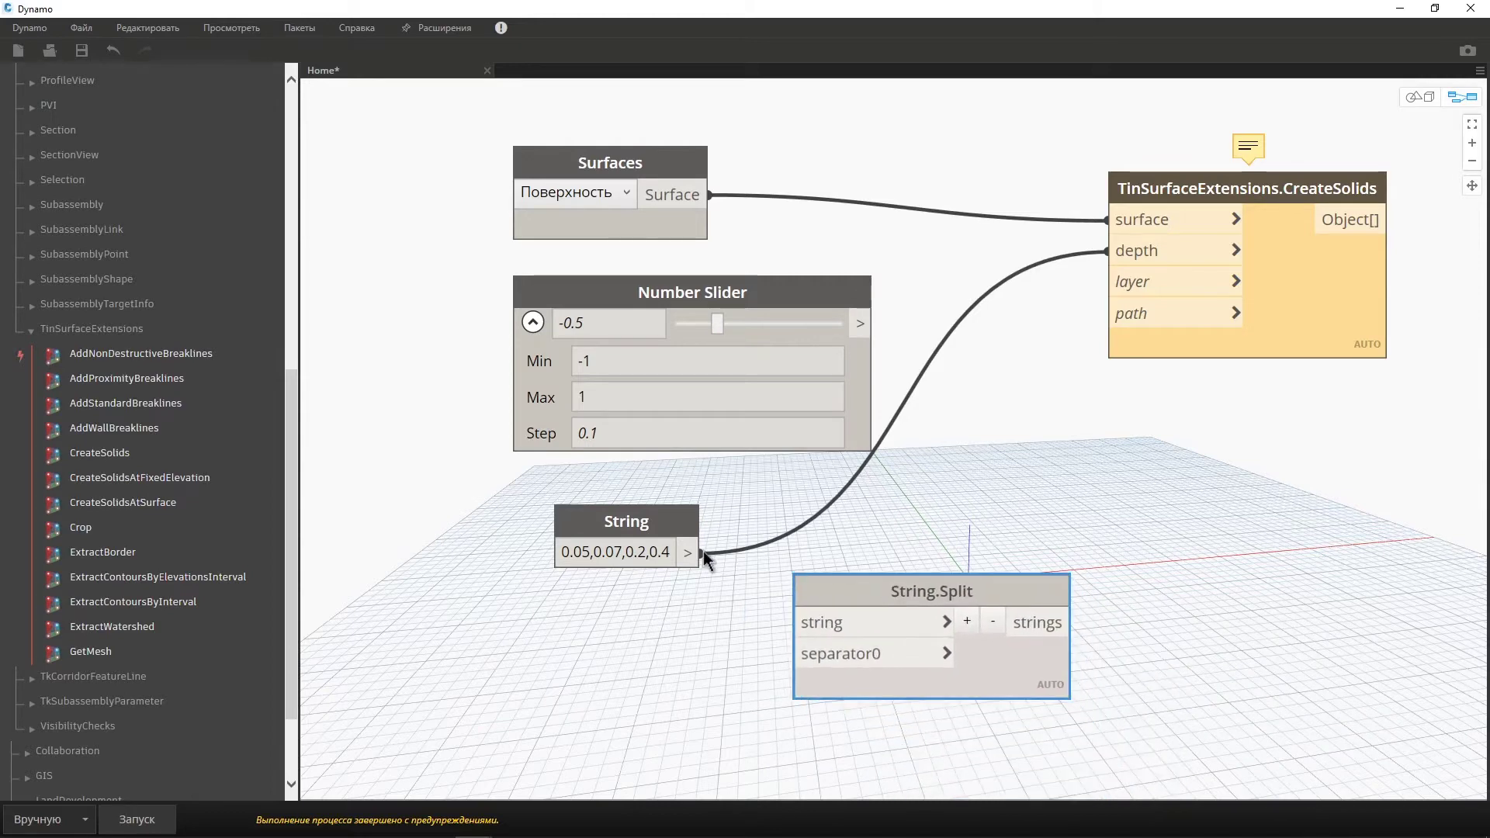
drag(714, 571, 799, 622)
middle_drag(724, 643, 765, 546)
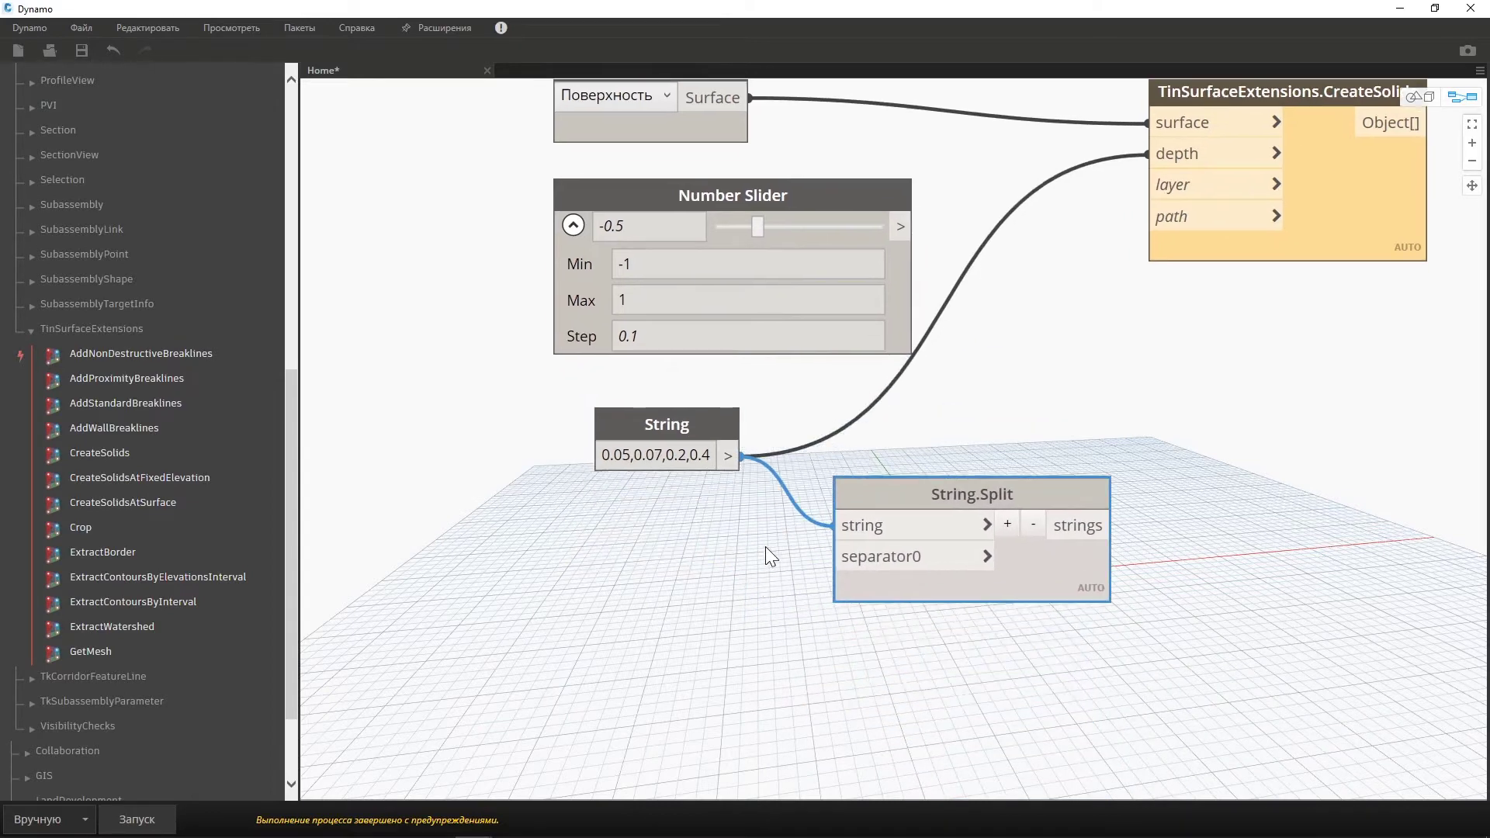
Duplicate the String node, change its text to a comma, and wire it to separator0.
click(706, 419)
key(ctrl+c)
key(ctrl+v)
drag(814, 451, 714, 564)
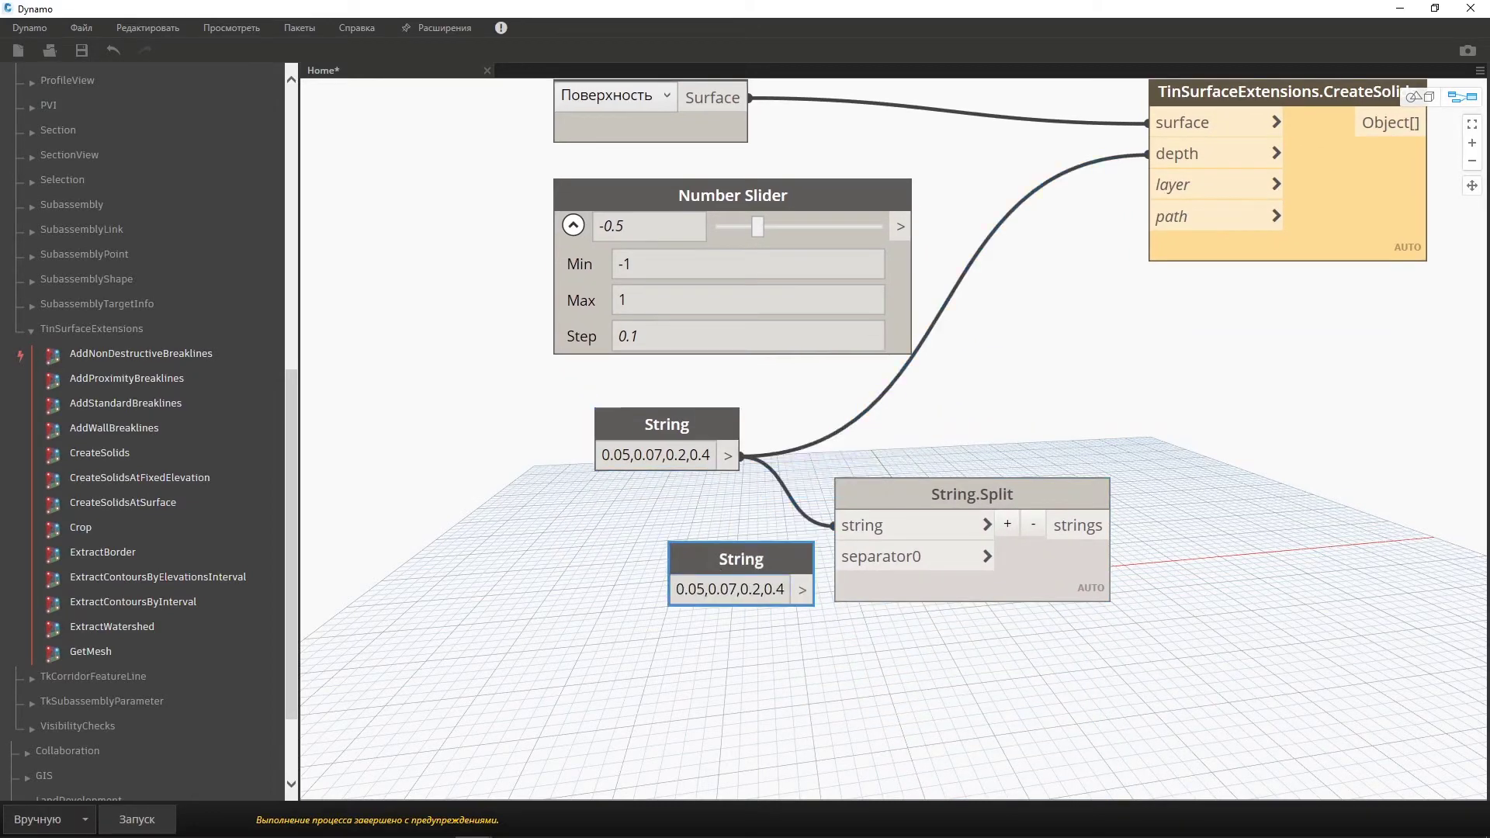
click(677, 590)
click(728, 590)
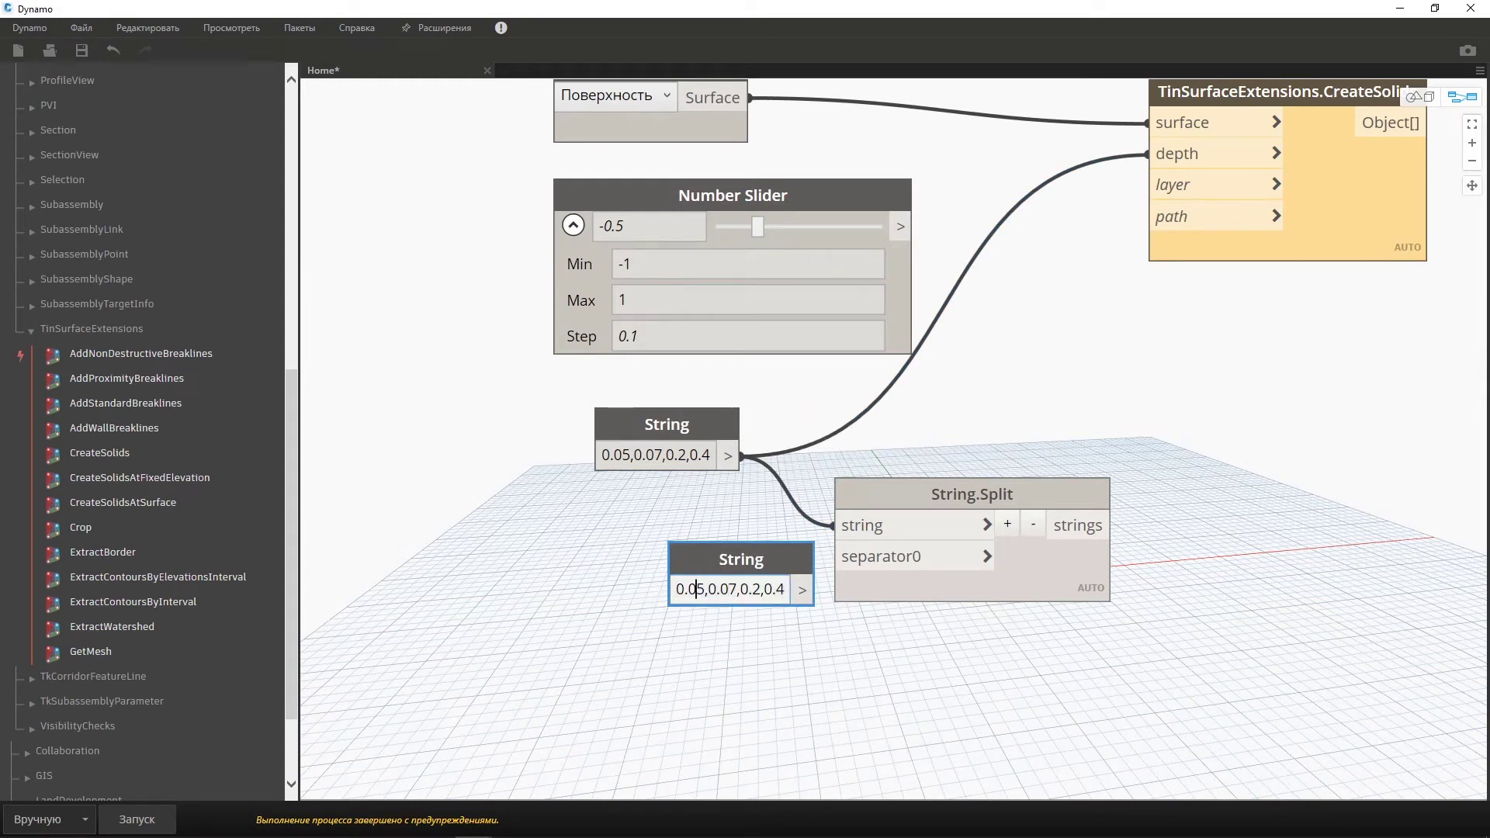
key(shift+Home)
key(BackSpace)
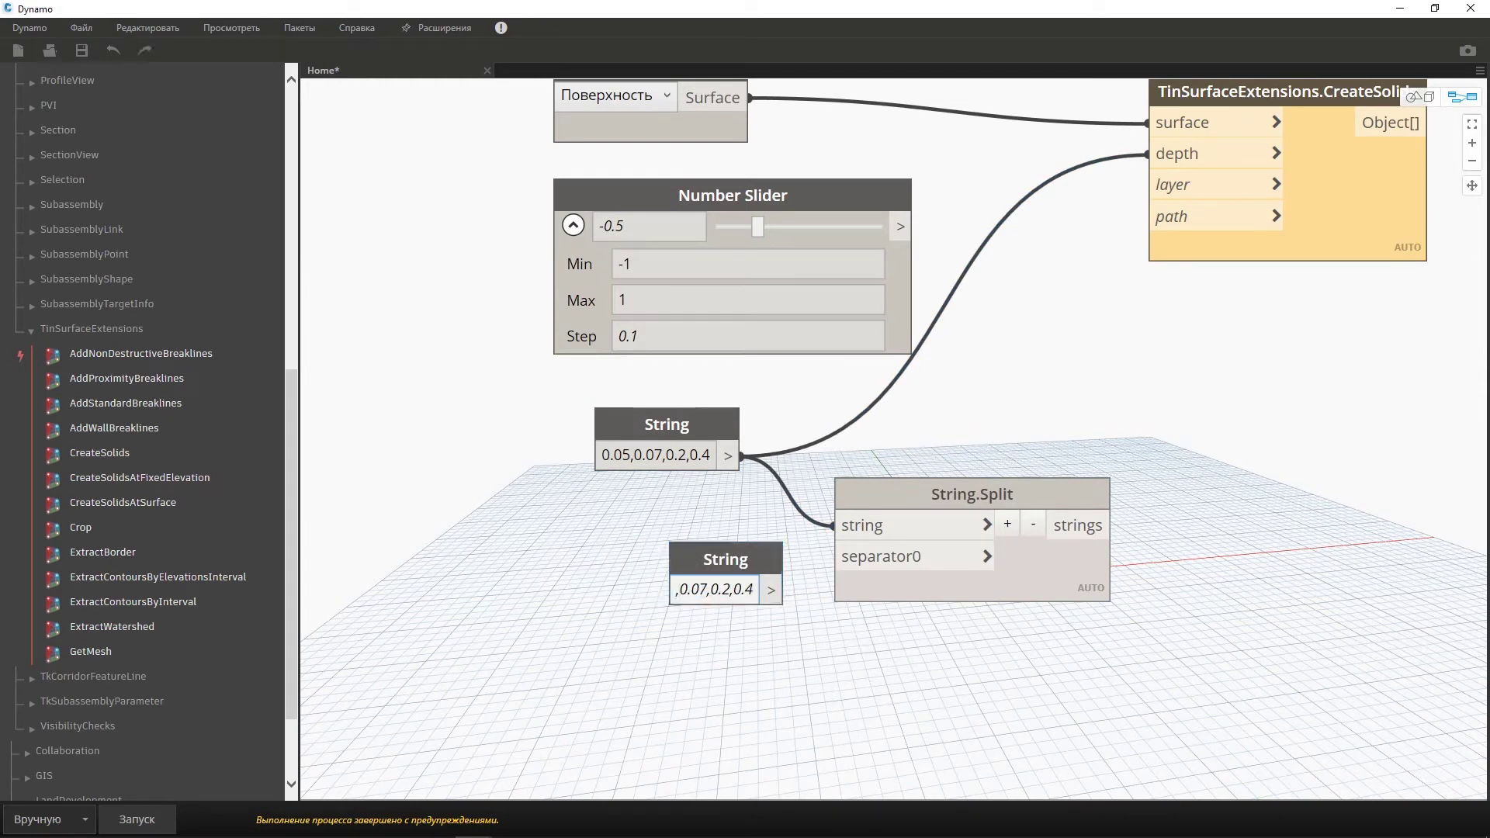
key(shift+End)
key(BackSpace)
text(,)
click(745, 587)
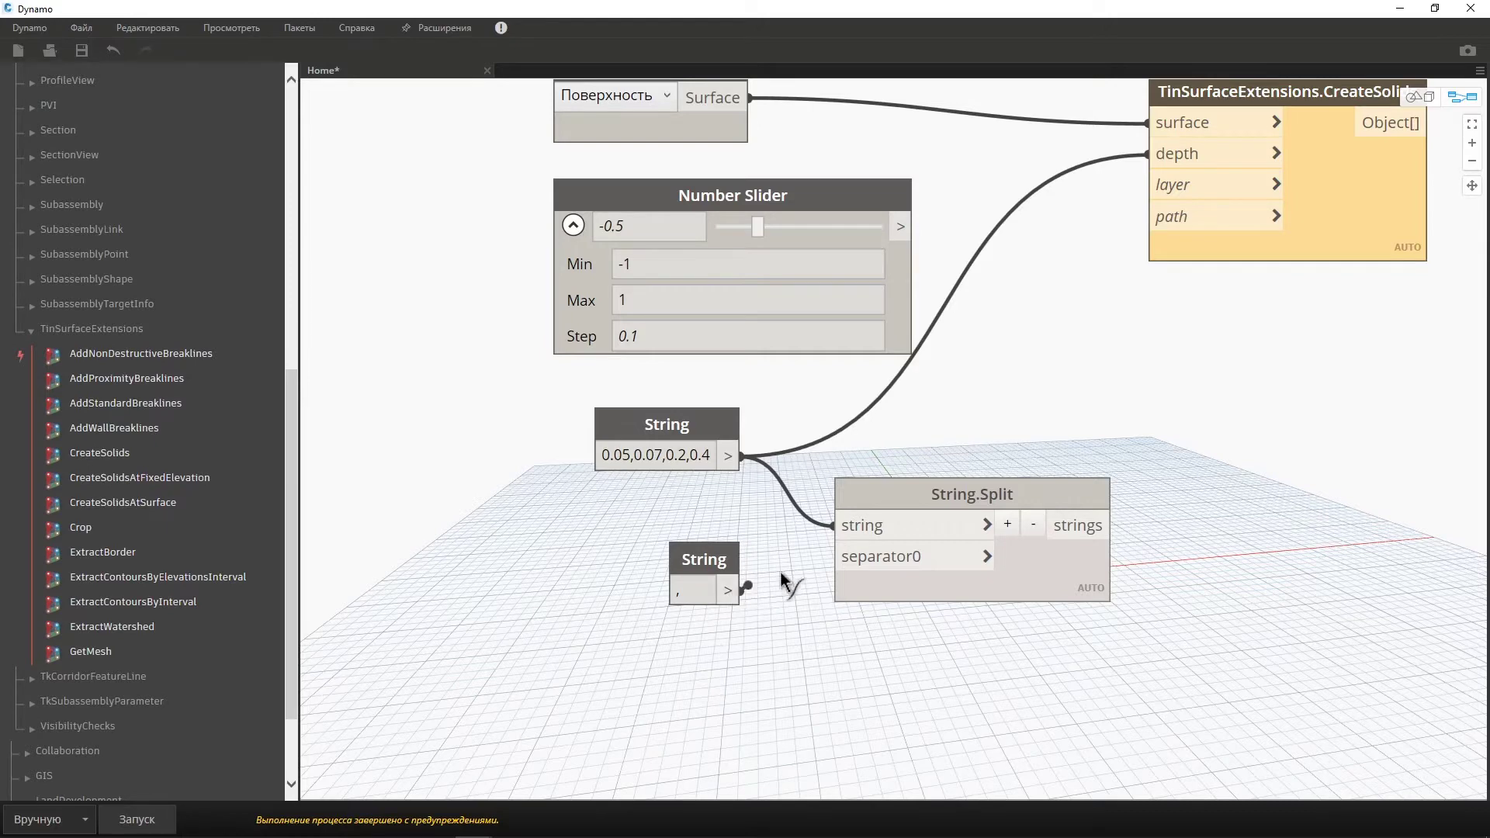
click(832, 556)
middle_drag(898, 599, 766, 556)
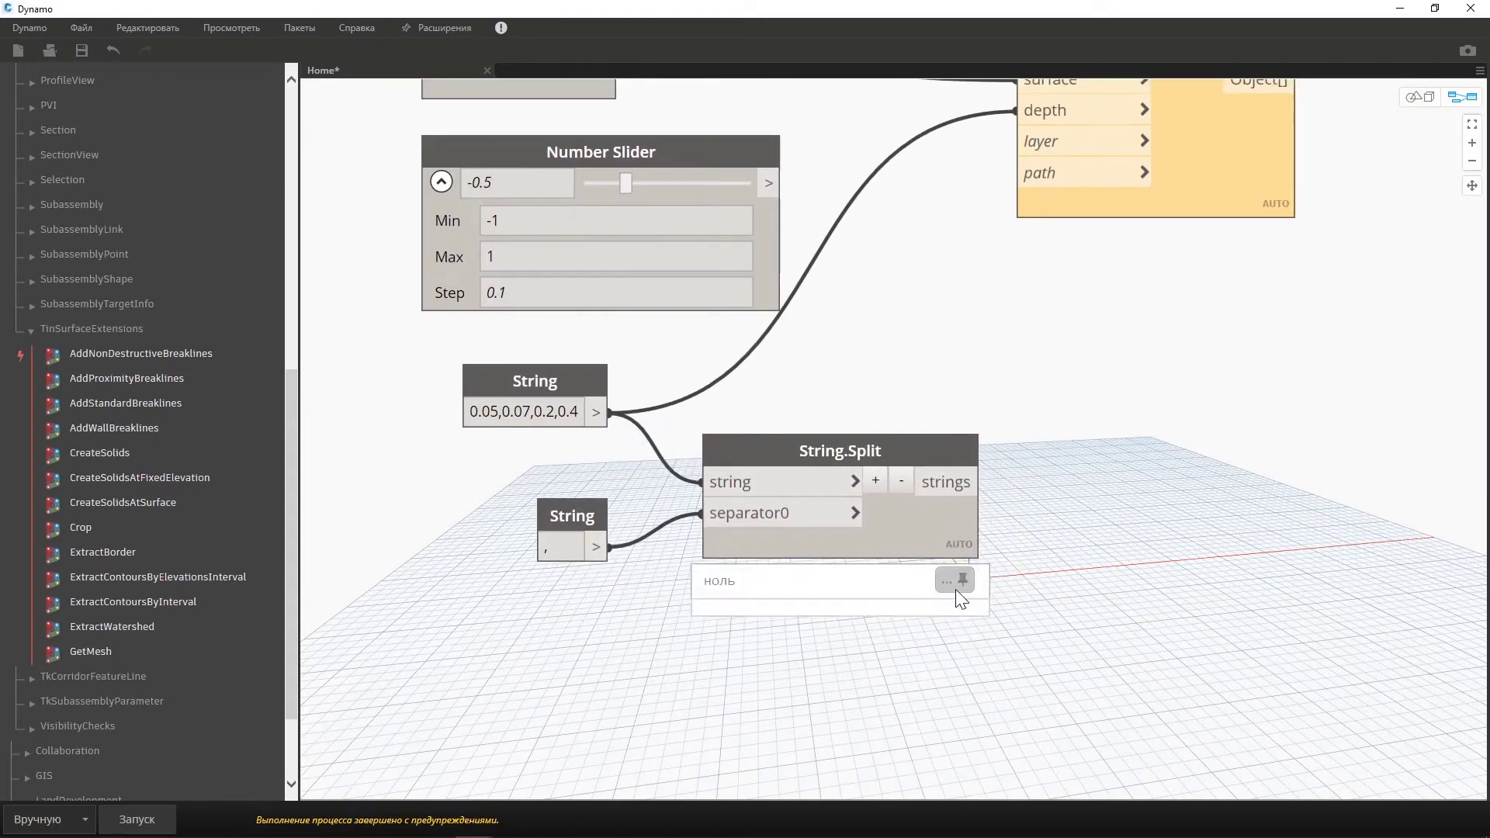
Check the String.Split output and set the graph to run automatically.
click(957, 591)
click(84, 820)
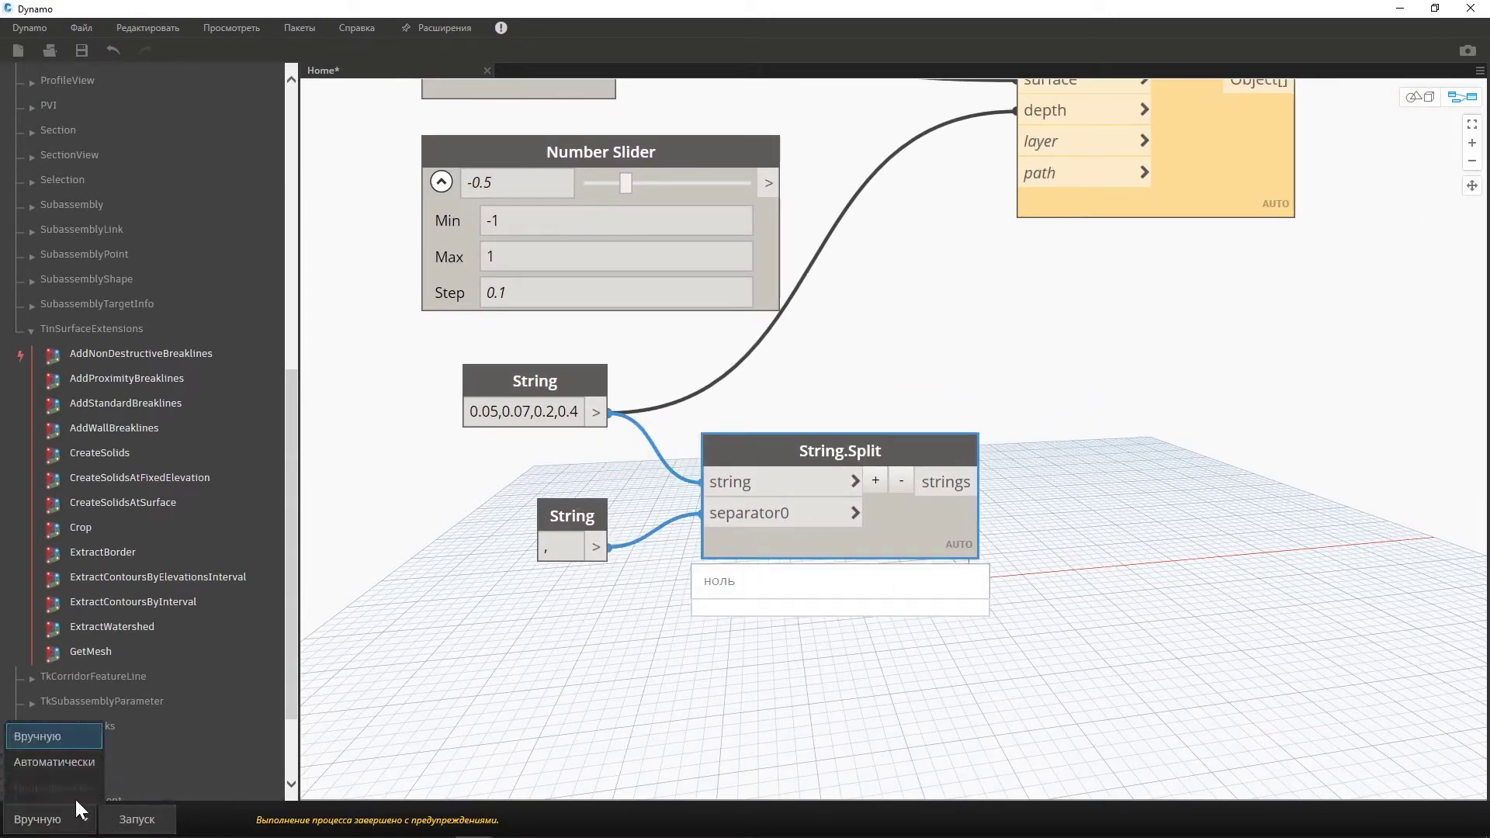
click(69, 757)
mouse_move(837, 617)
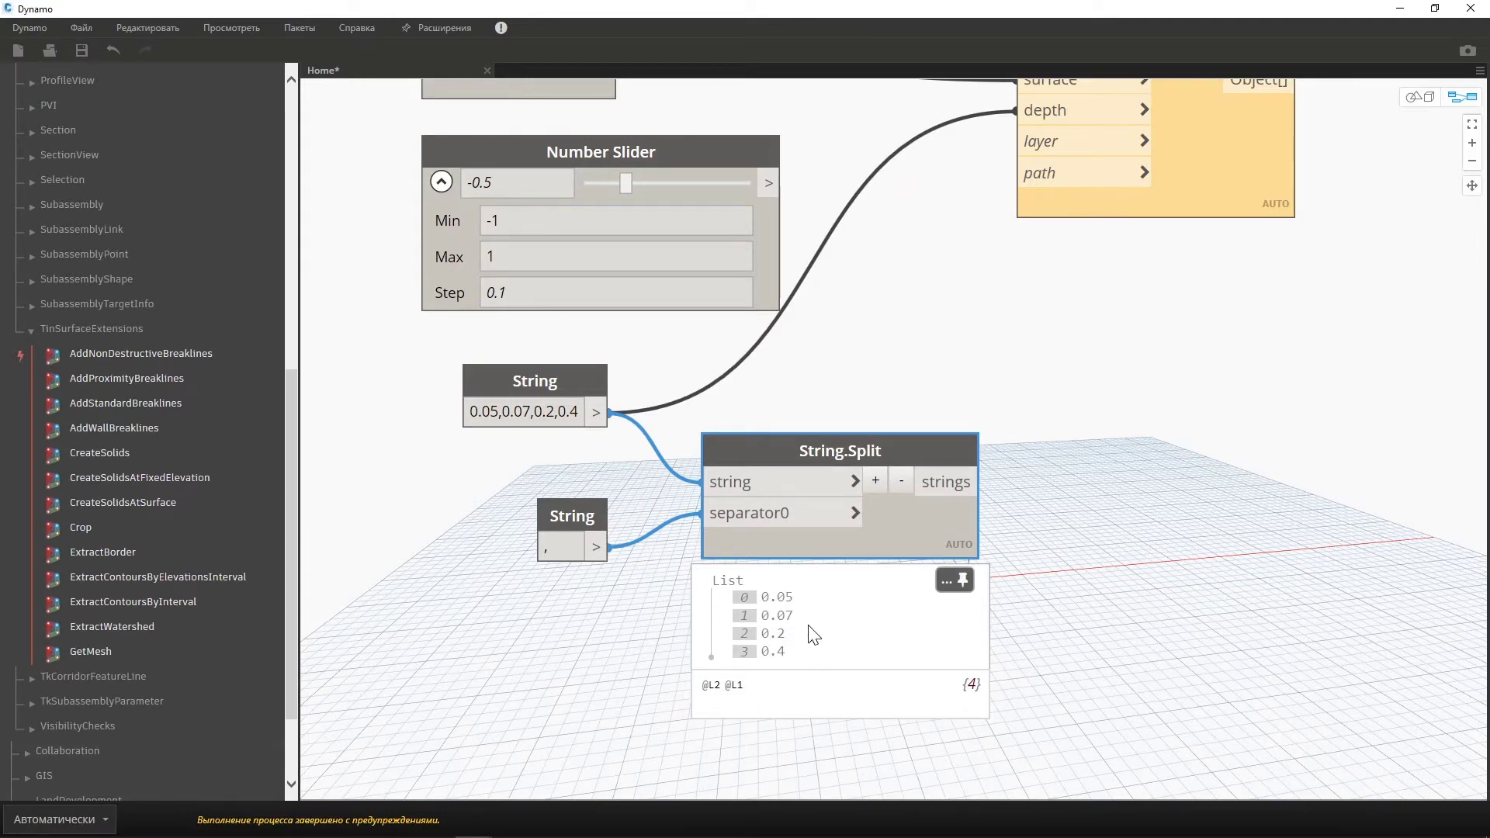
middle_drag(795, 630, 748, 633)
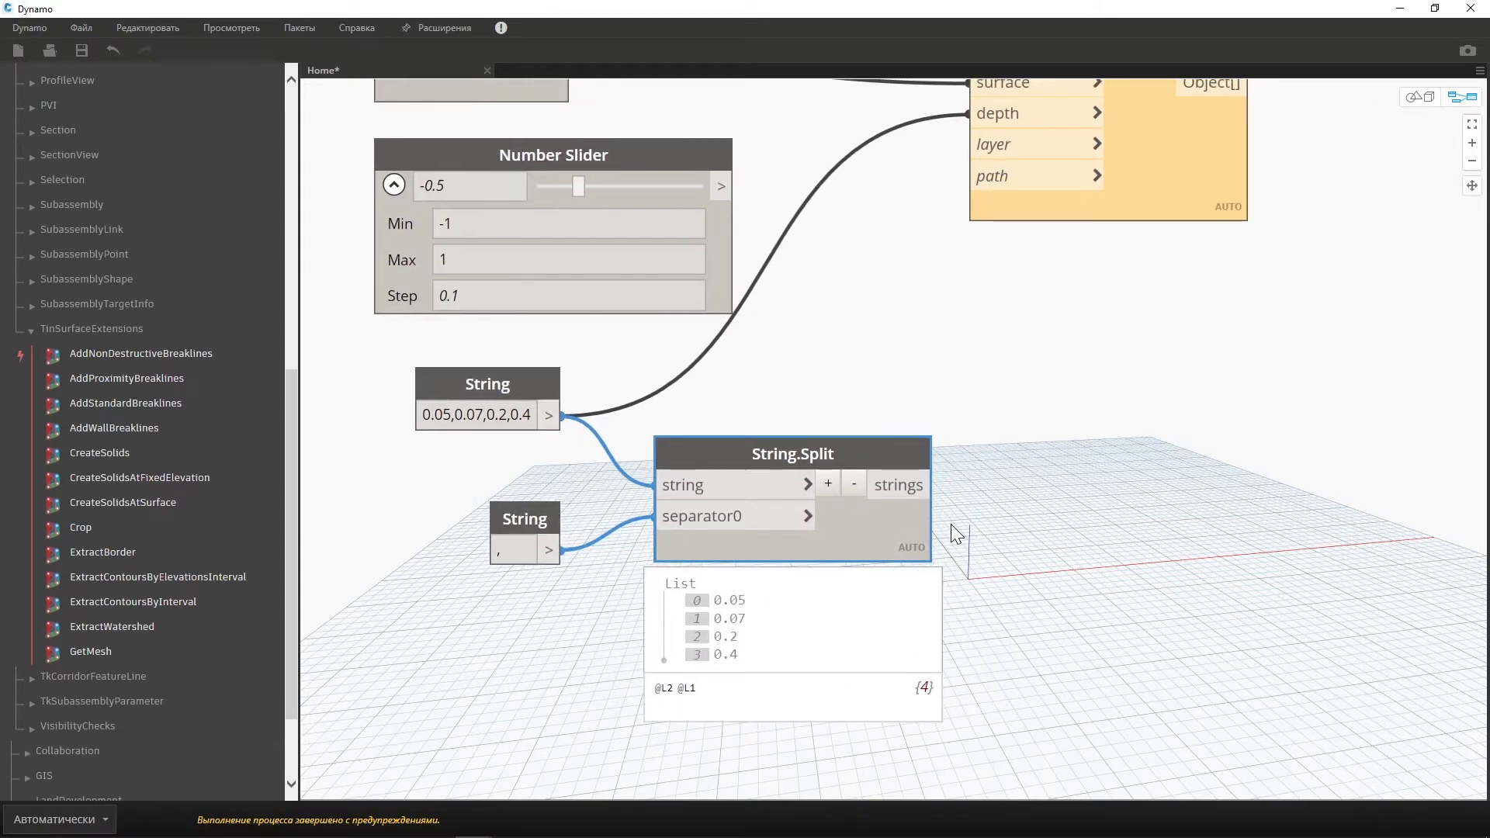
middle_drag(967, 518, 938, 510)
Add a String.ToNumber node fed by the split strings.
right_click(946, 487)
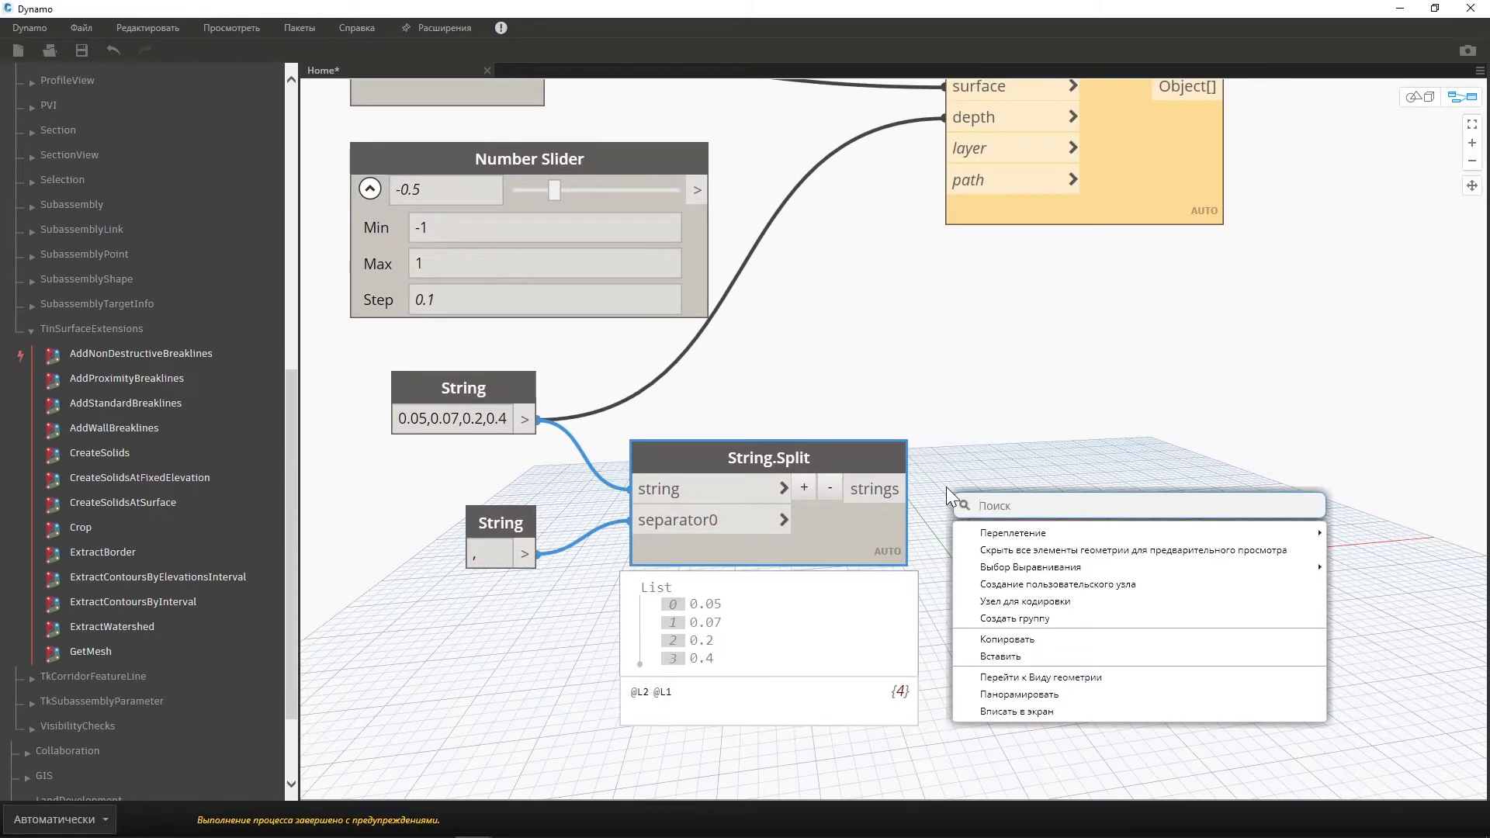
text(tonu)
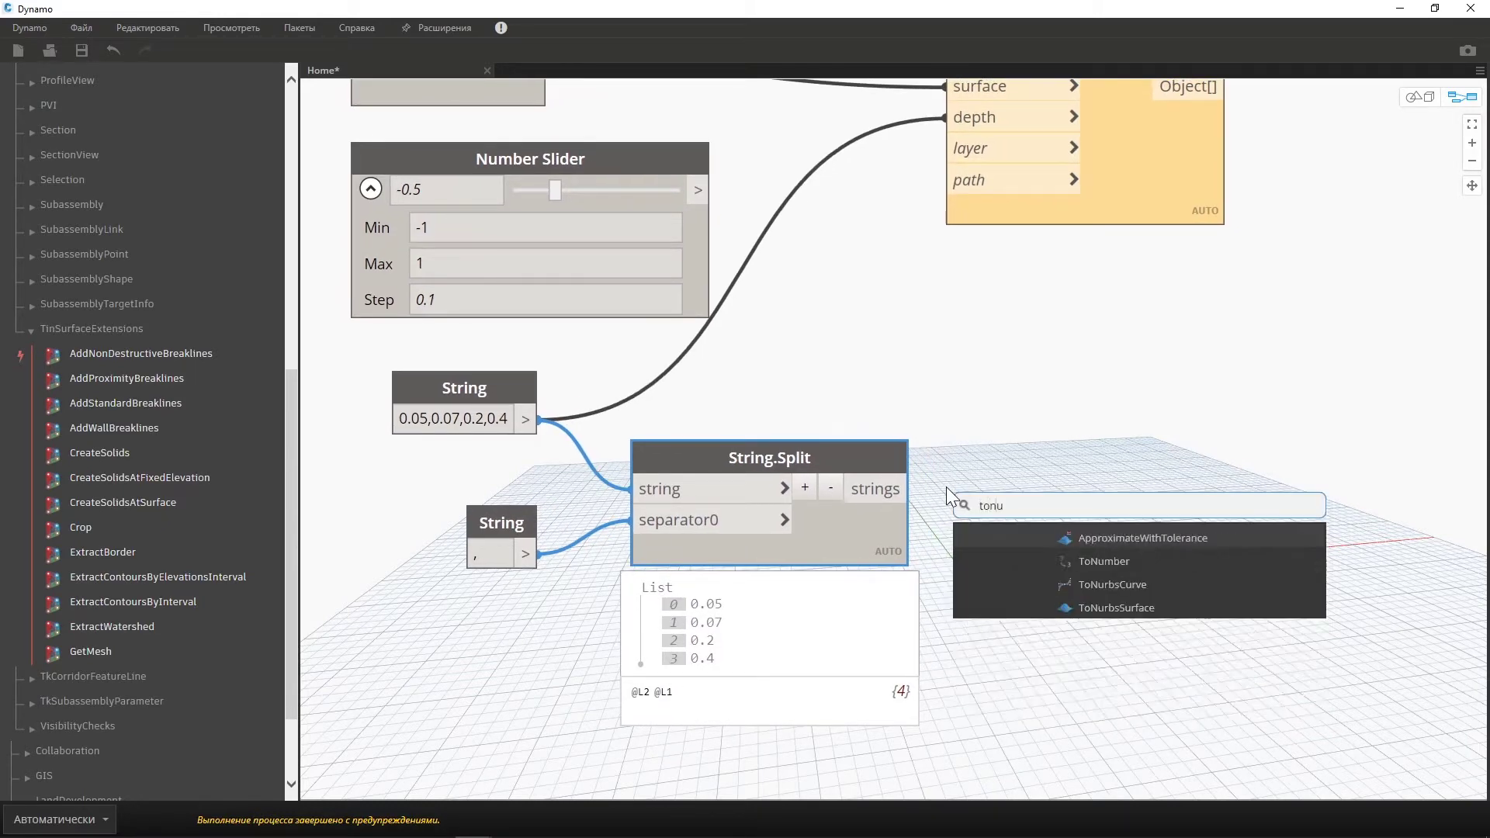
text(mber)
key(Return)
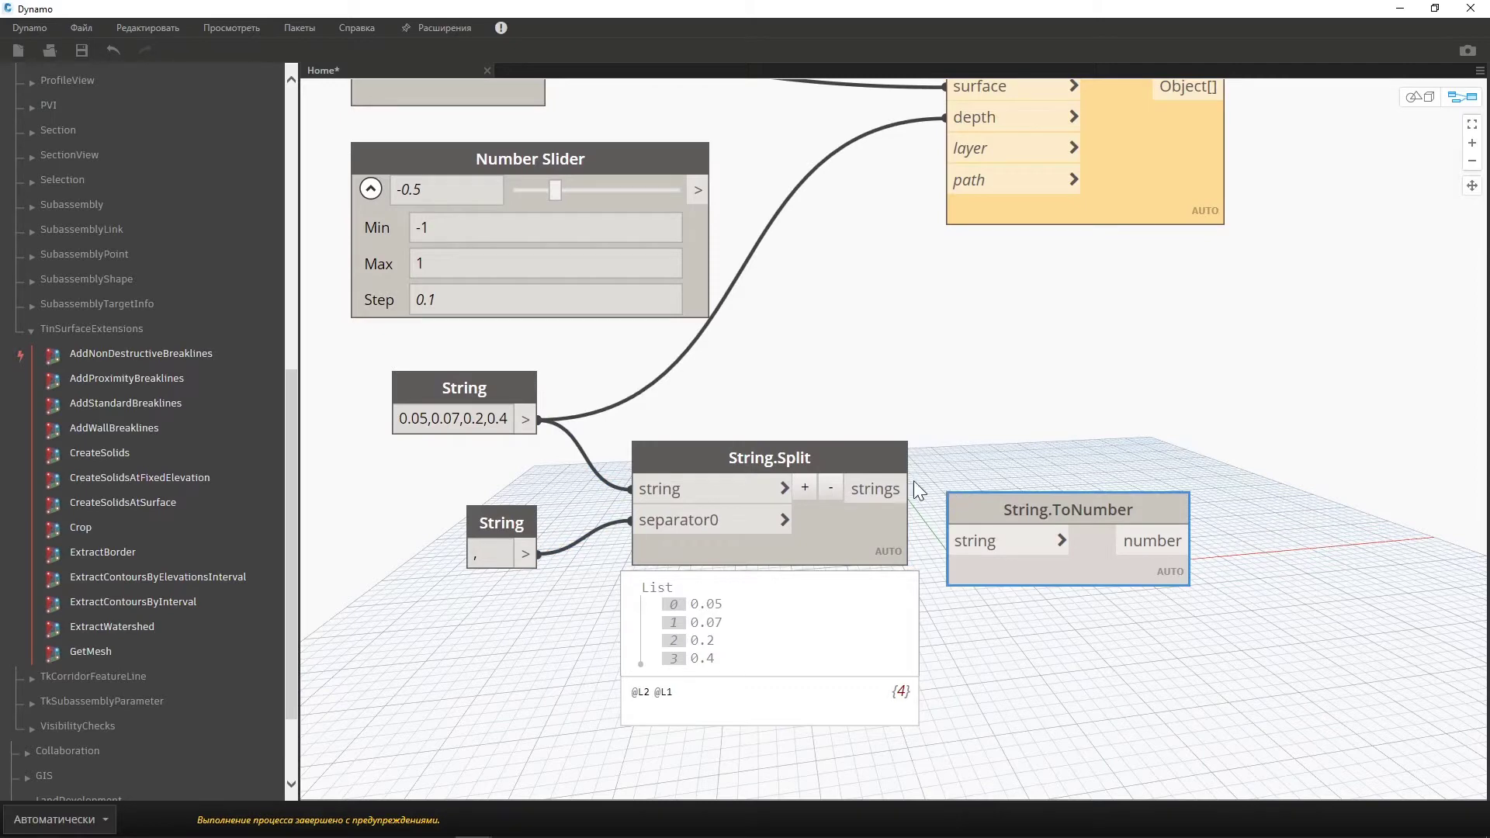
drag(912, 489, 950, 541)
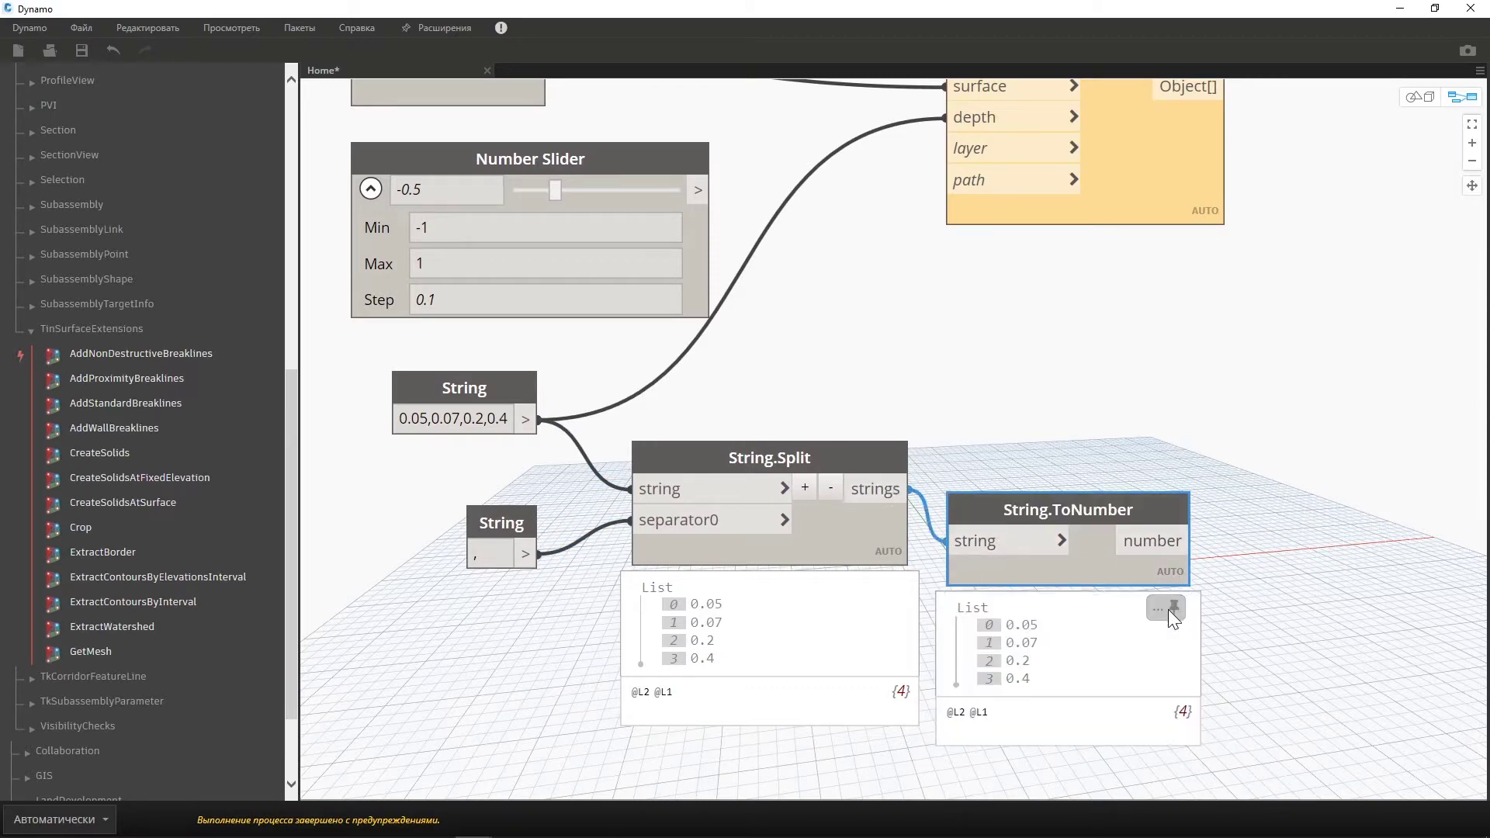
scroll(1074, 474, down, 2)
Remove the Number Slider and wire String.ToNumber into CreateSolids' depth input.
drag(486, 269, 1294, 657)
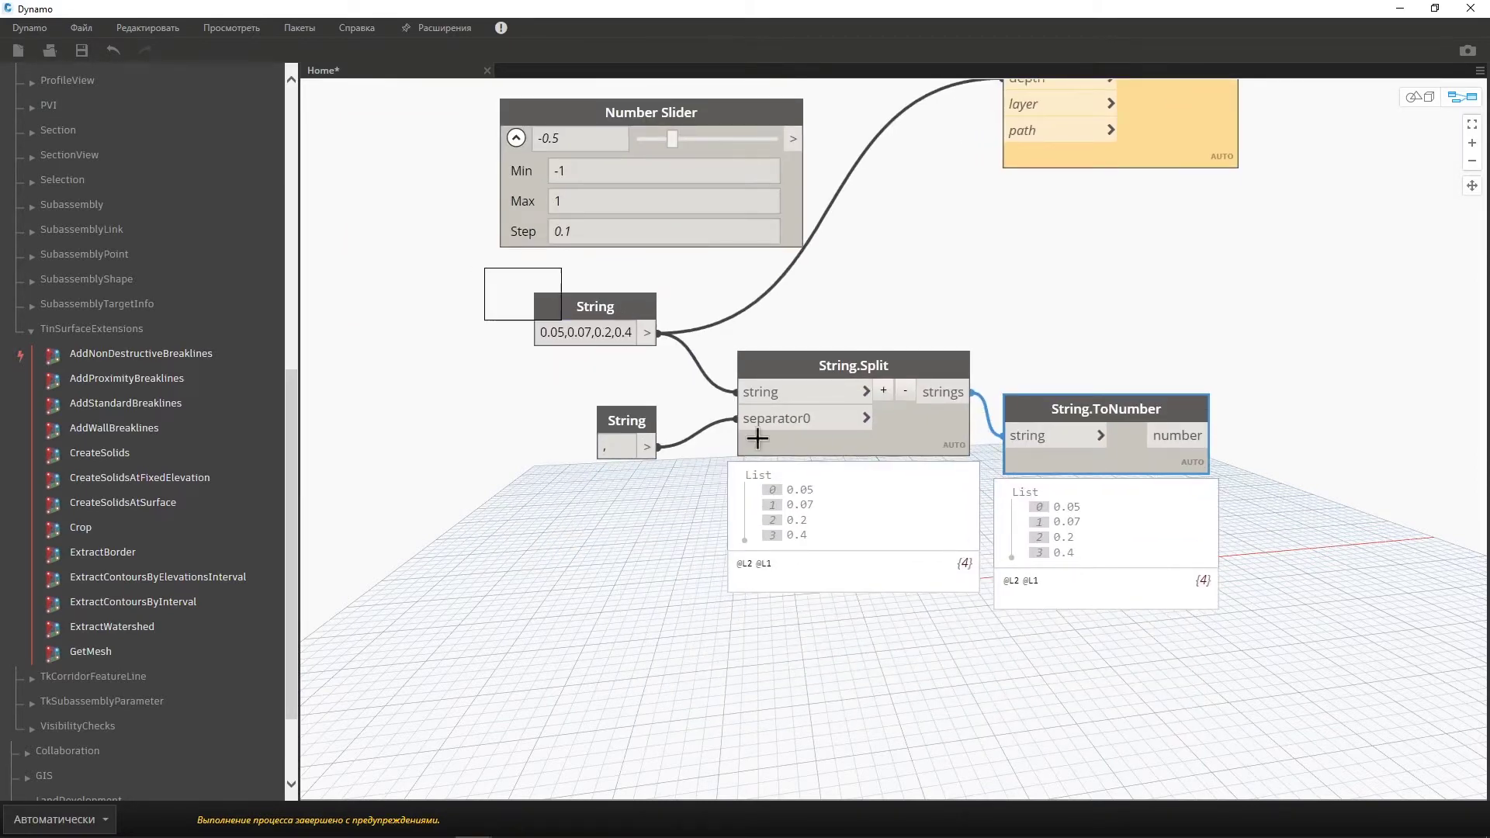
drag(906, 390, 650, 257)
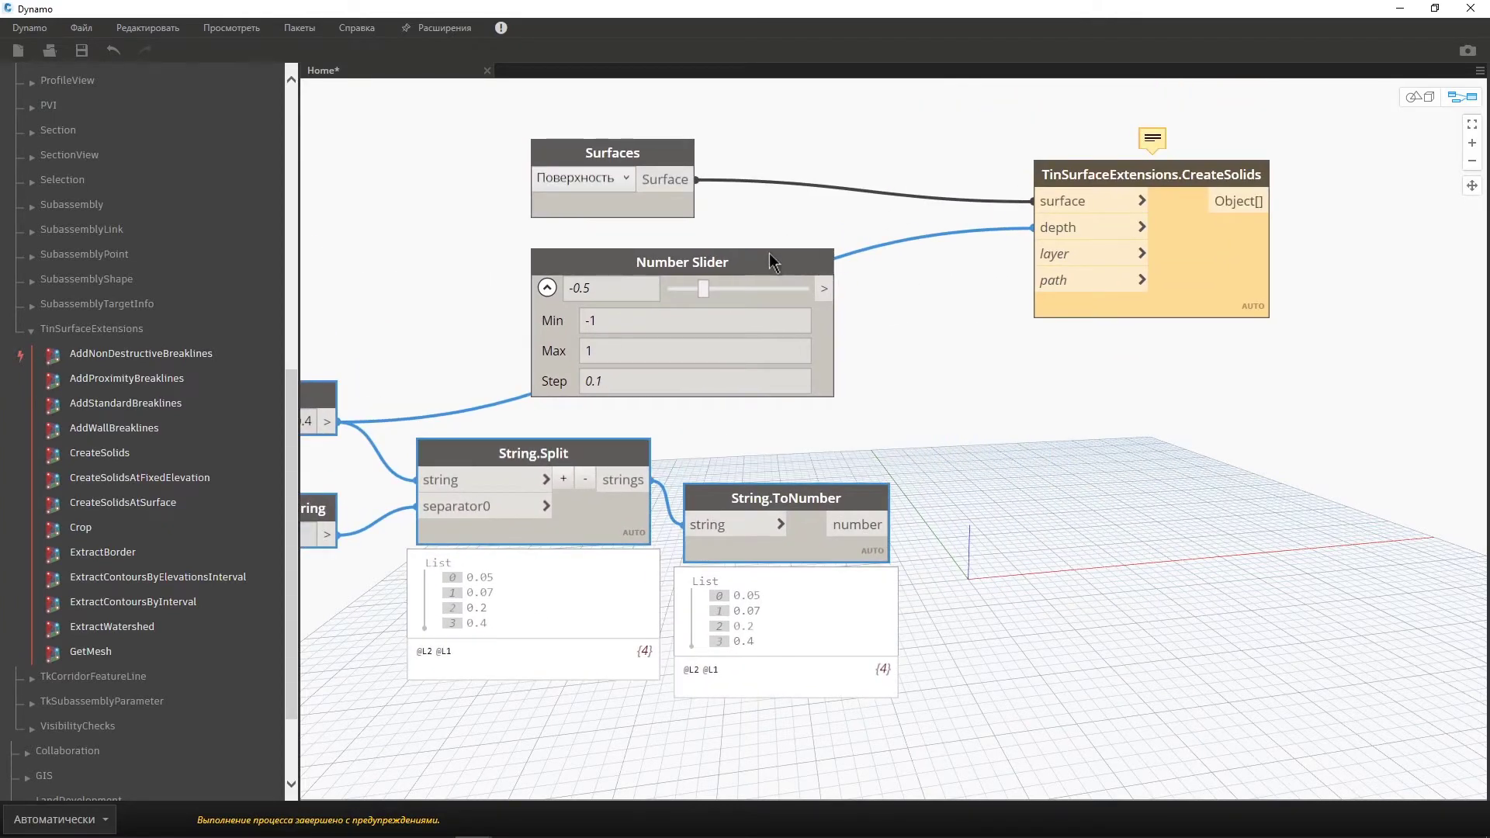
shift+click(770, 253)
key(ctrl+z)
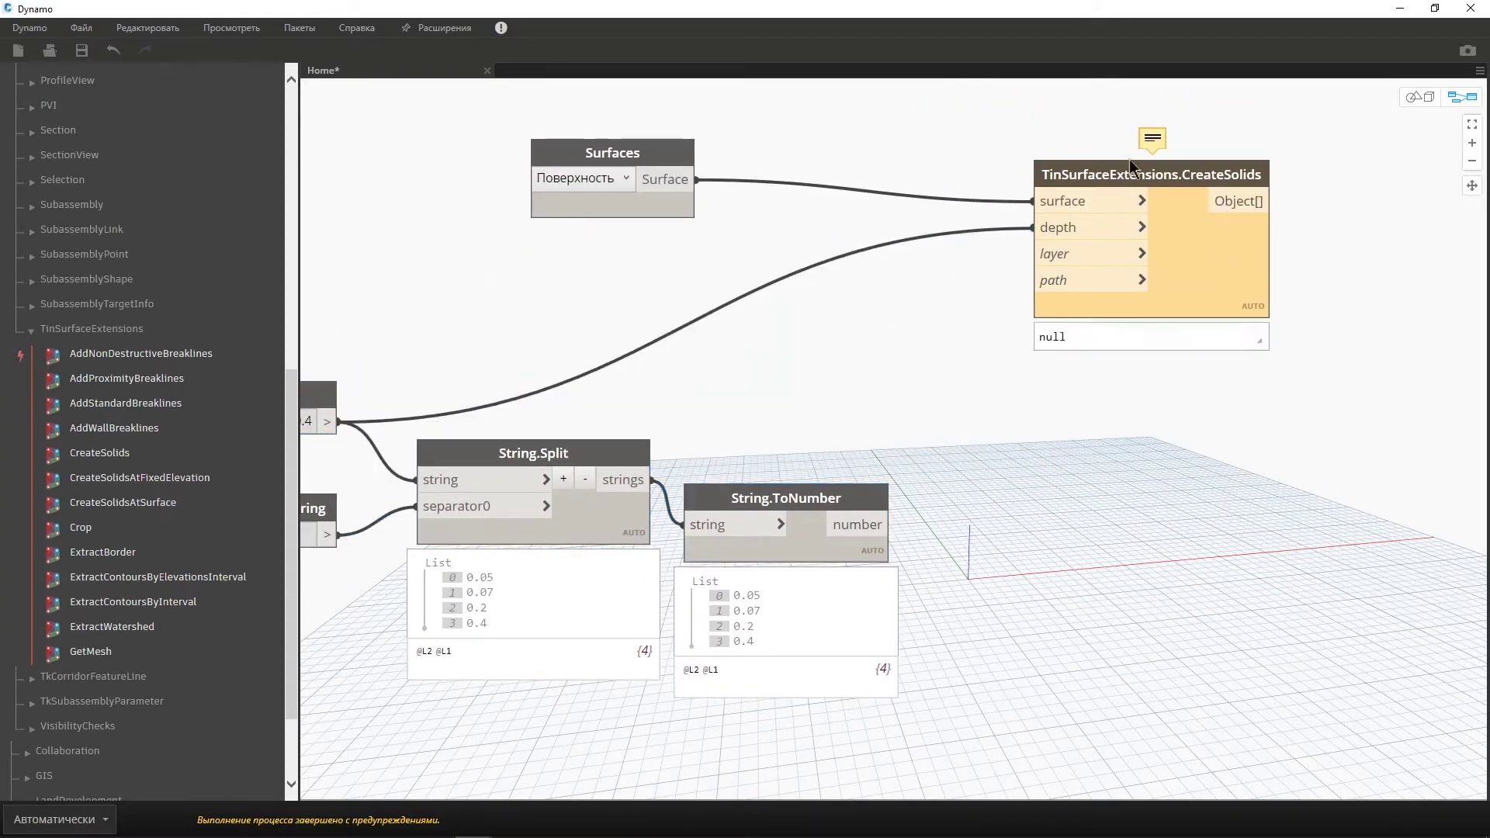
drag(892, 524, 1032, 227)
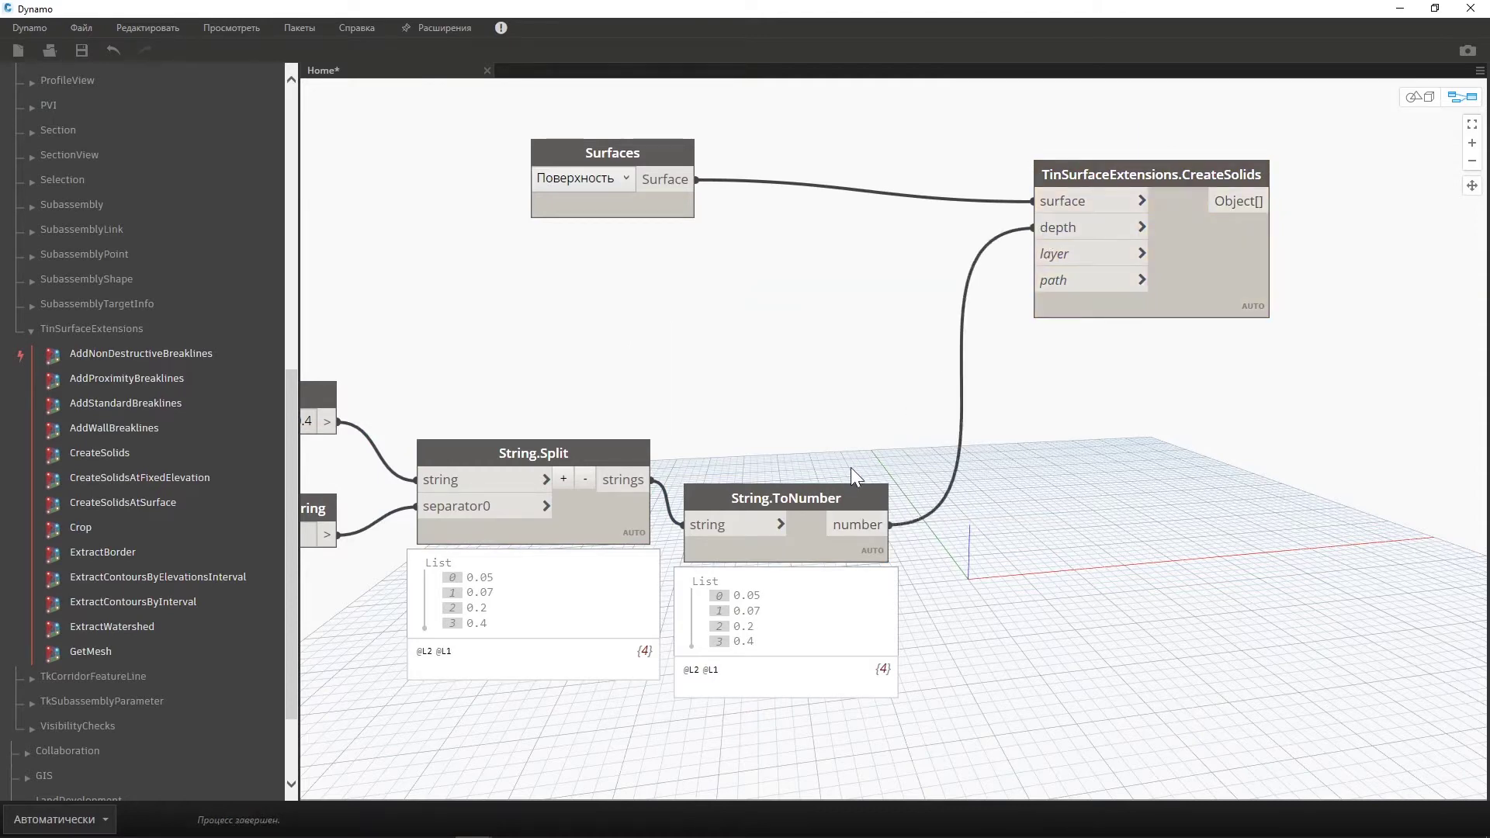
drag(786, 497, 826, 458)
double_click(1017, 15)
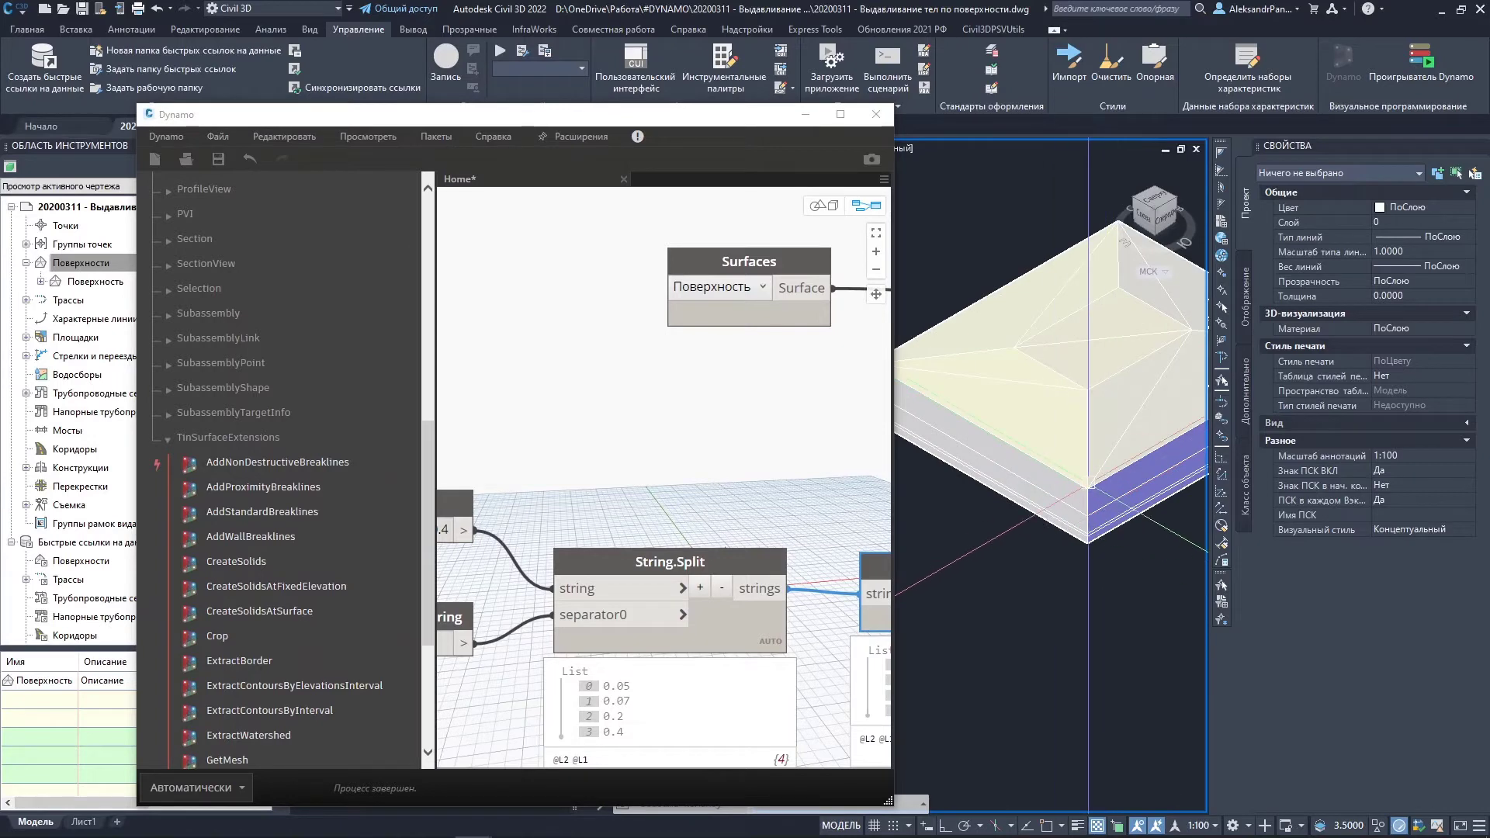
Select and inspect the layered solid beneath the surface in the drawing.
click(1078, 481)
key(Escape)
scroll(1072, 505, up, 2)
click(1071, 505)
key(Escape)
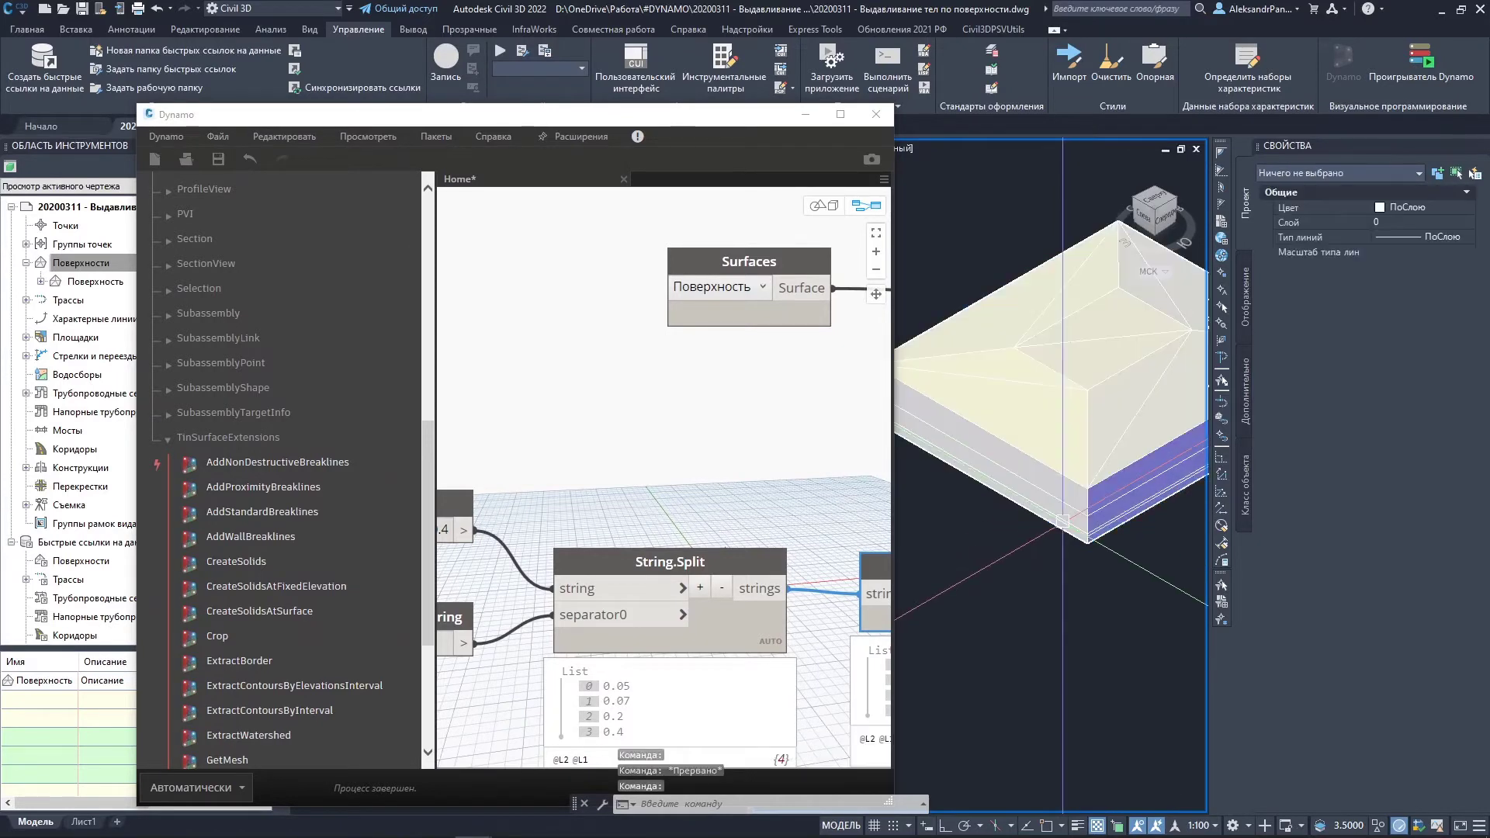
click(1056, 524)
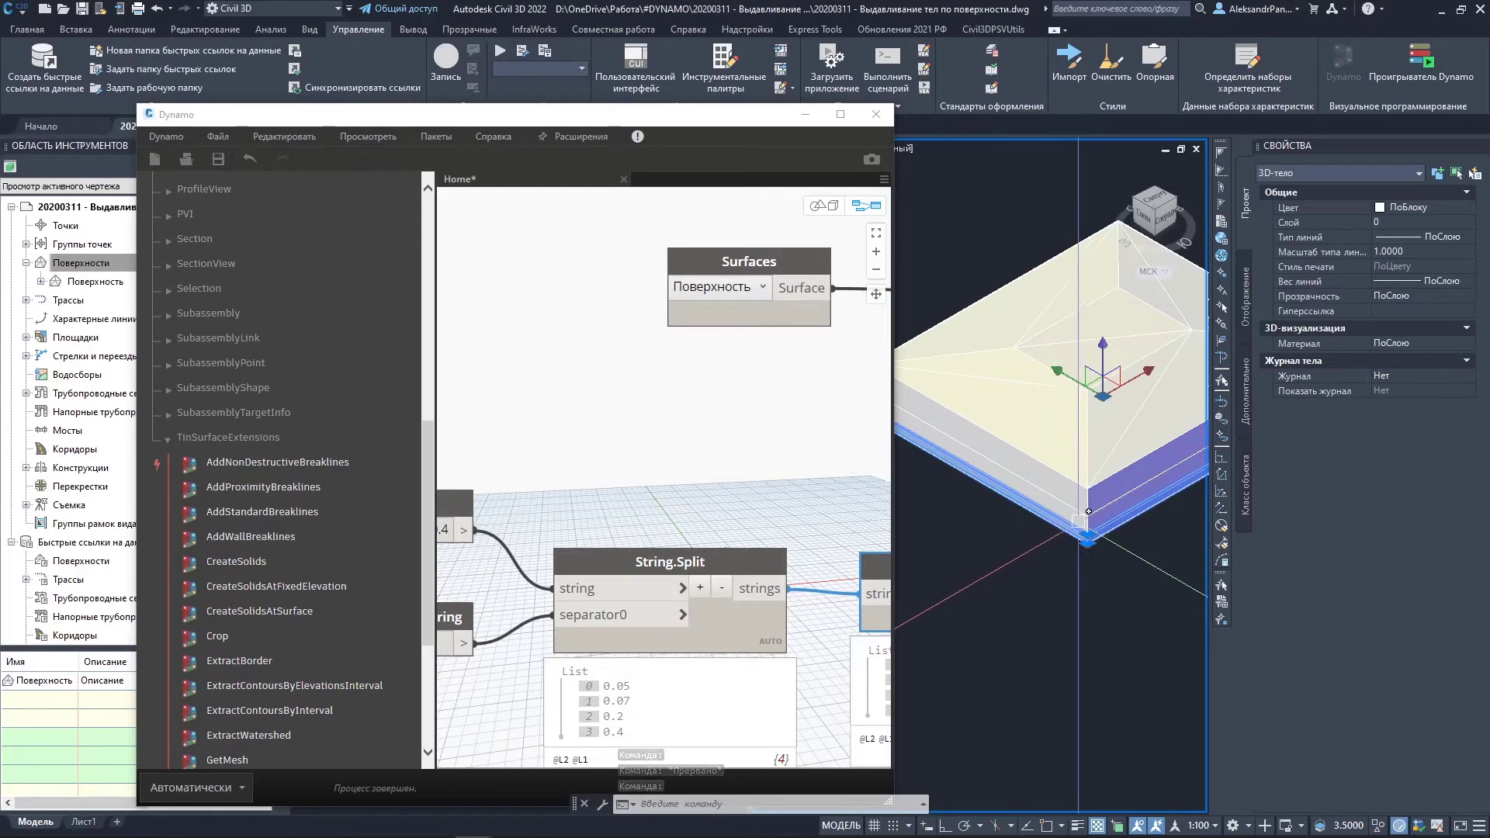
key(Escape)
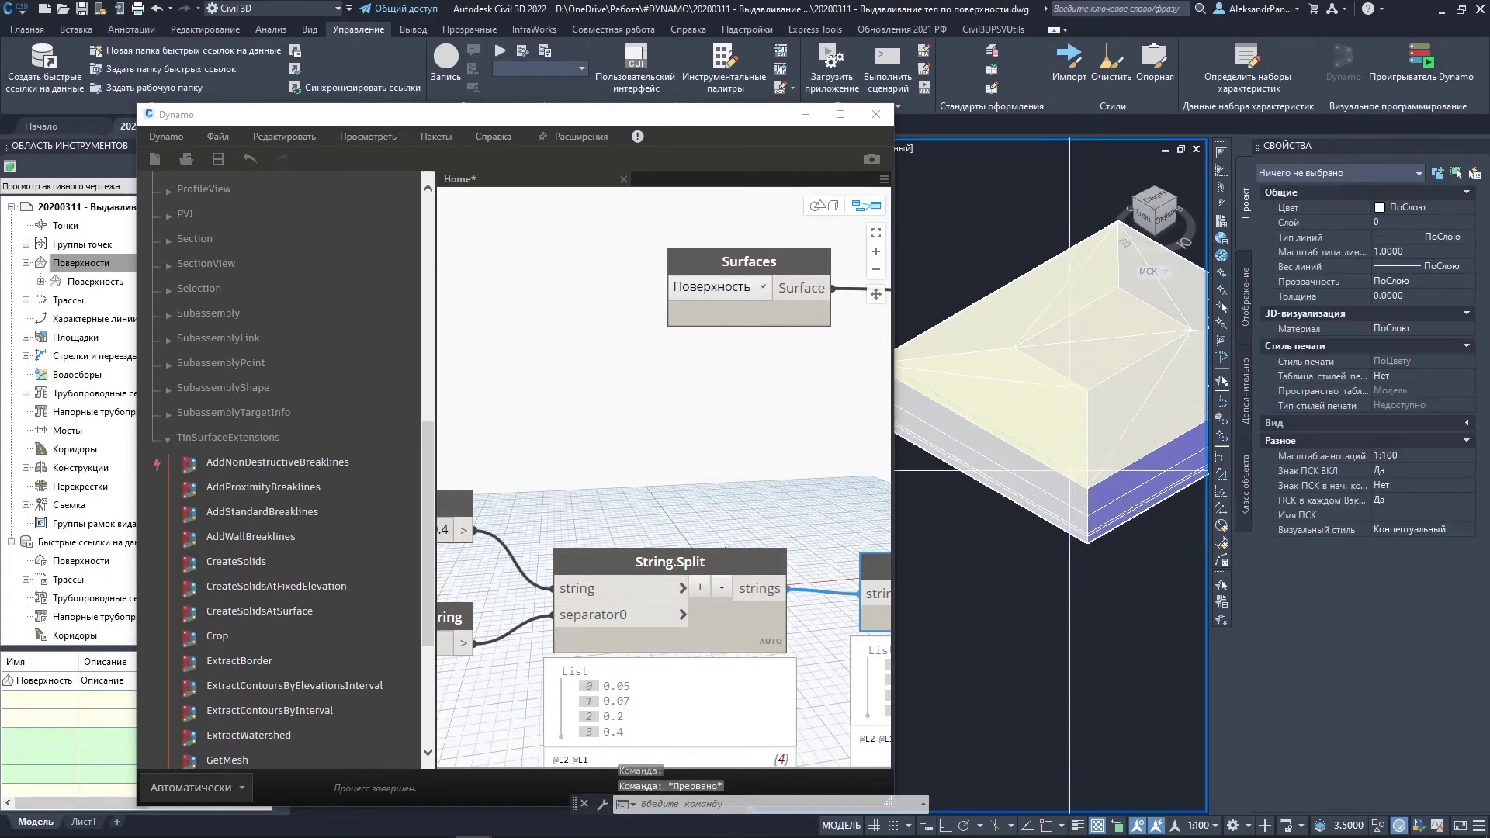
click(1068, 470)
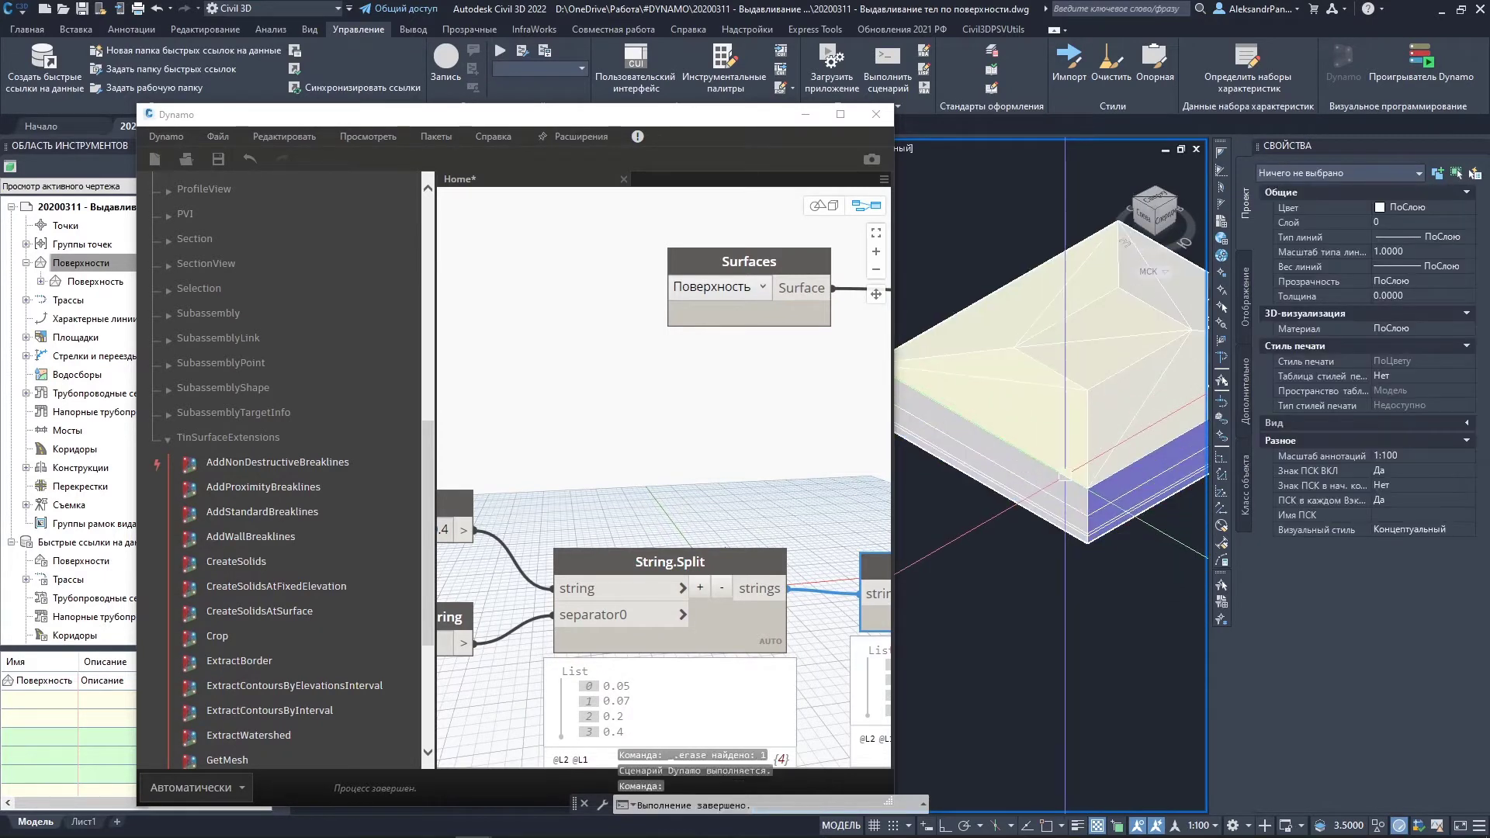
Switch the Dynamo graph back to manual runs and maximize Dynamo.
click(231, 787)
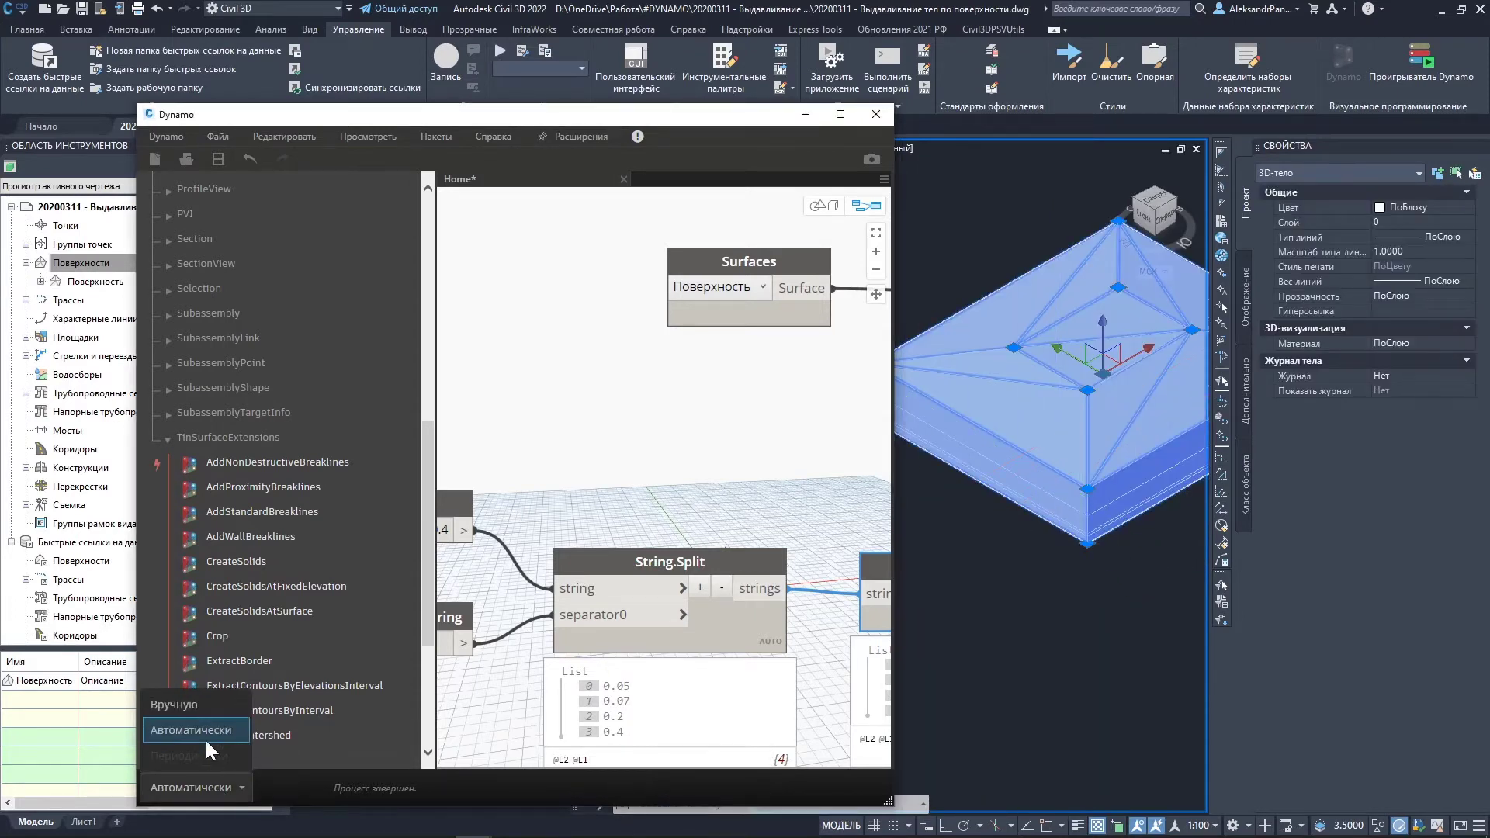
click(198, 701)
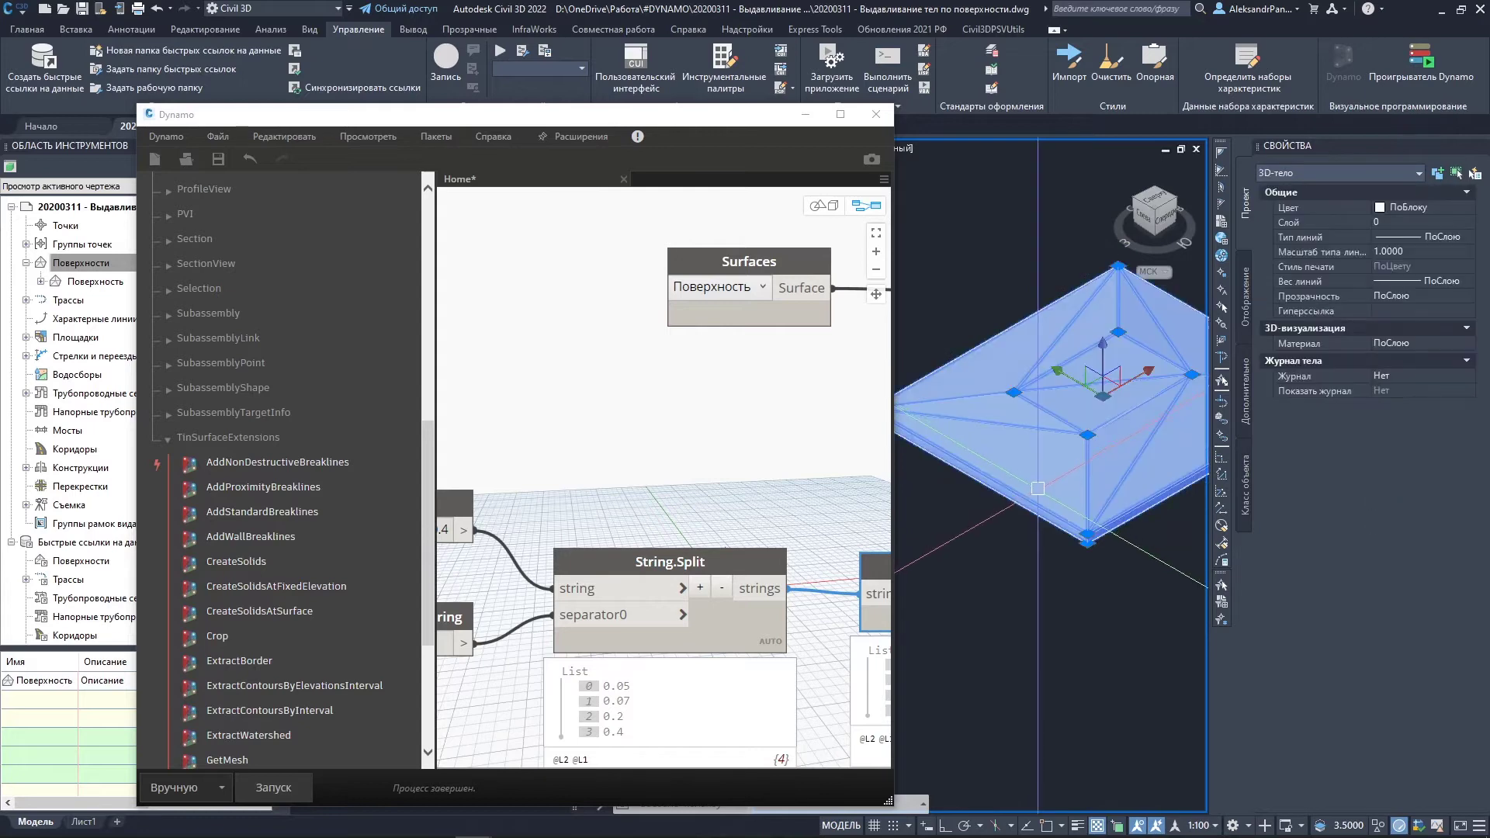
key(Escape)
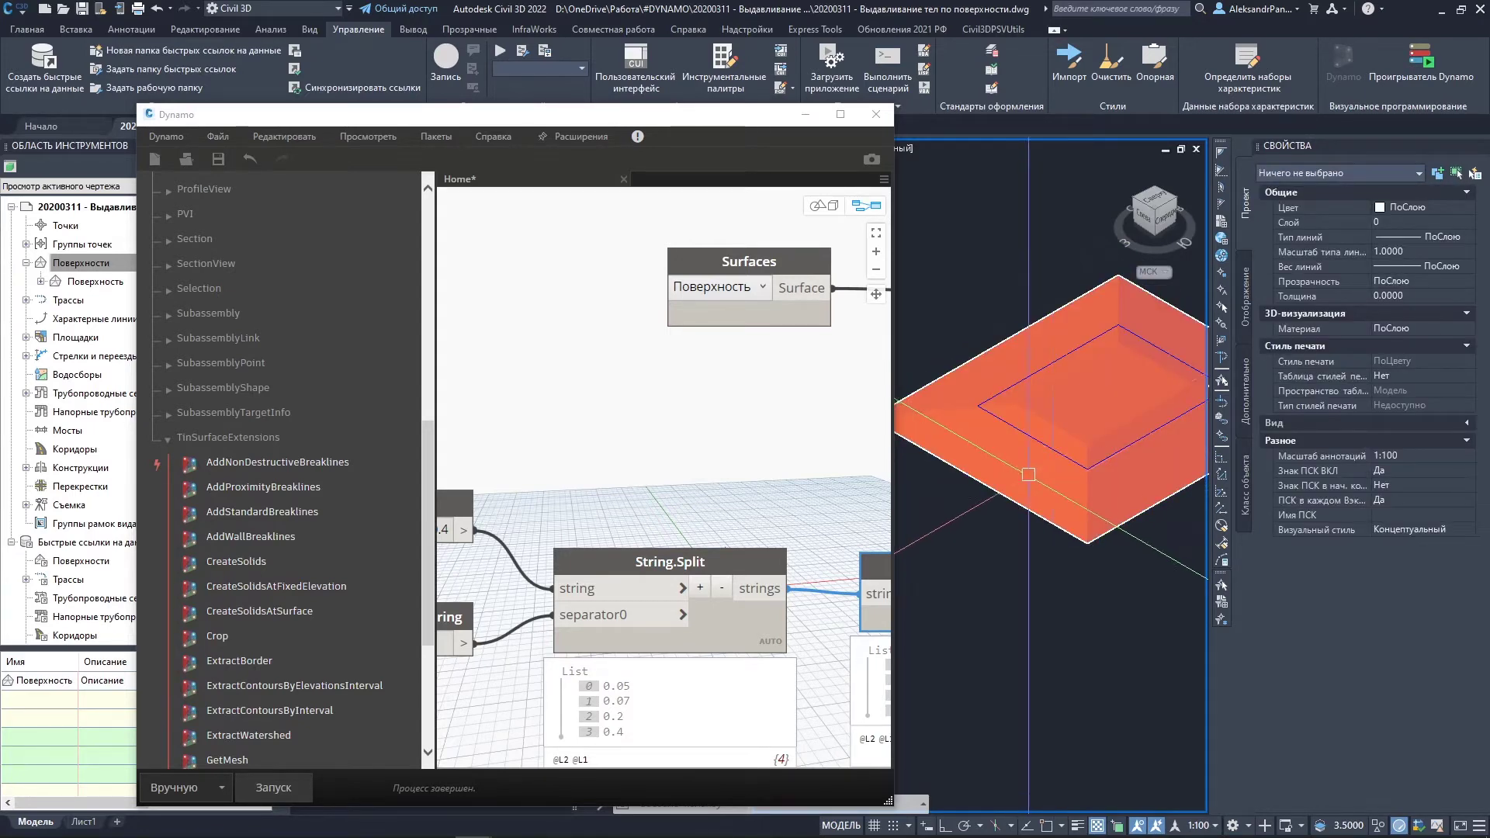
click(840, 118)
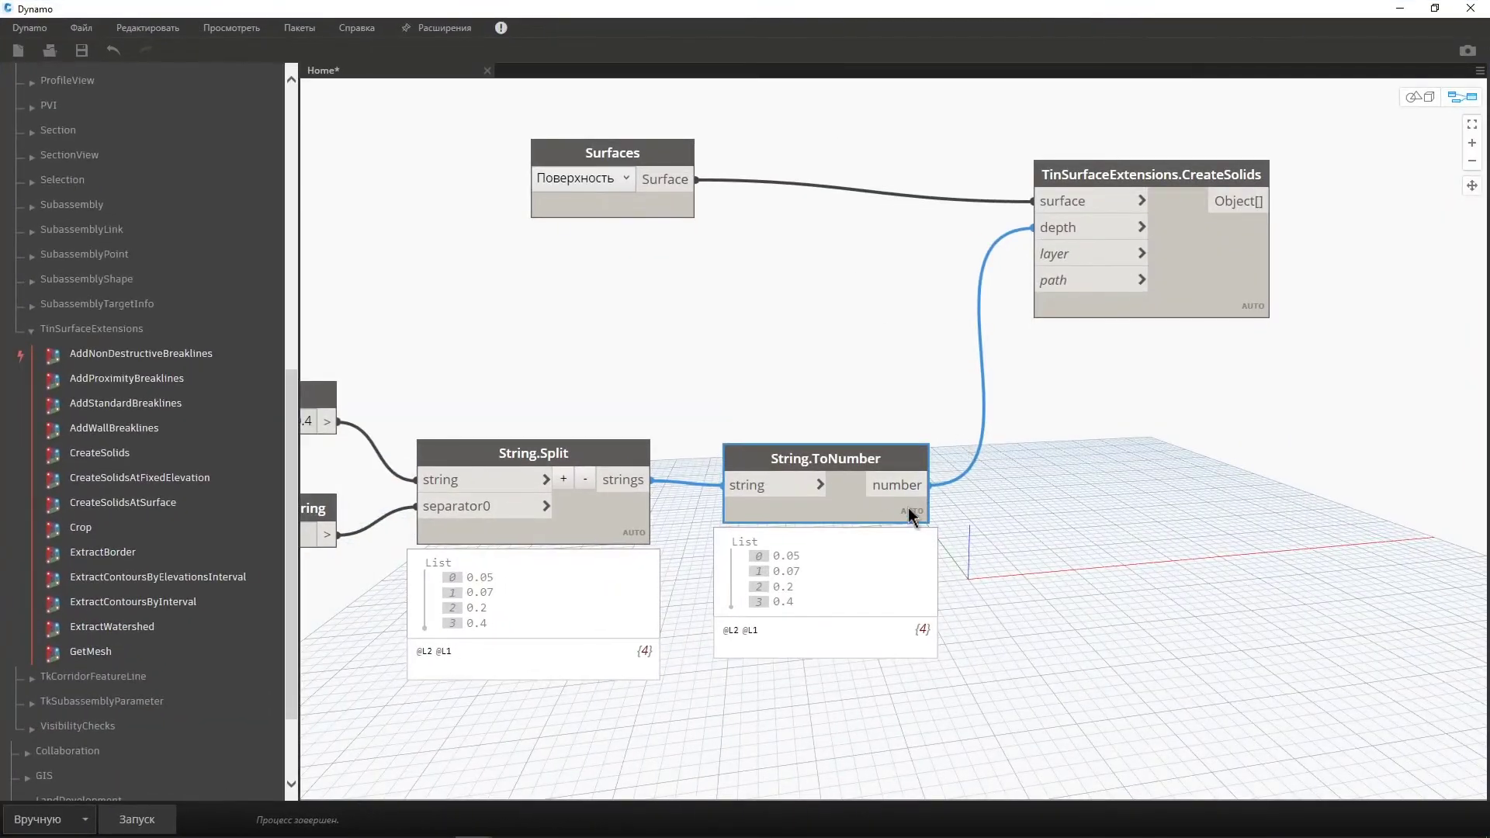
Make room between String.ToNumber and CreateSolids by moving CreateSolids right.
middle_drag(938, 432, 883, 426)
shift+drag(1101, 170, 1173, 162)
click(957, 450)
drag(958, 450, 864, 449)
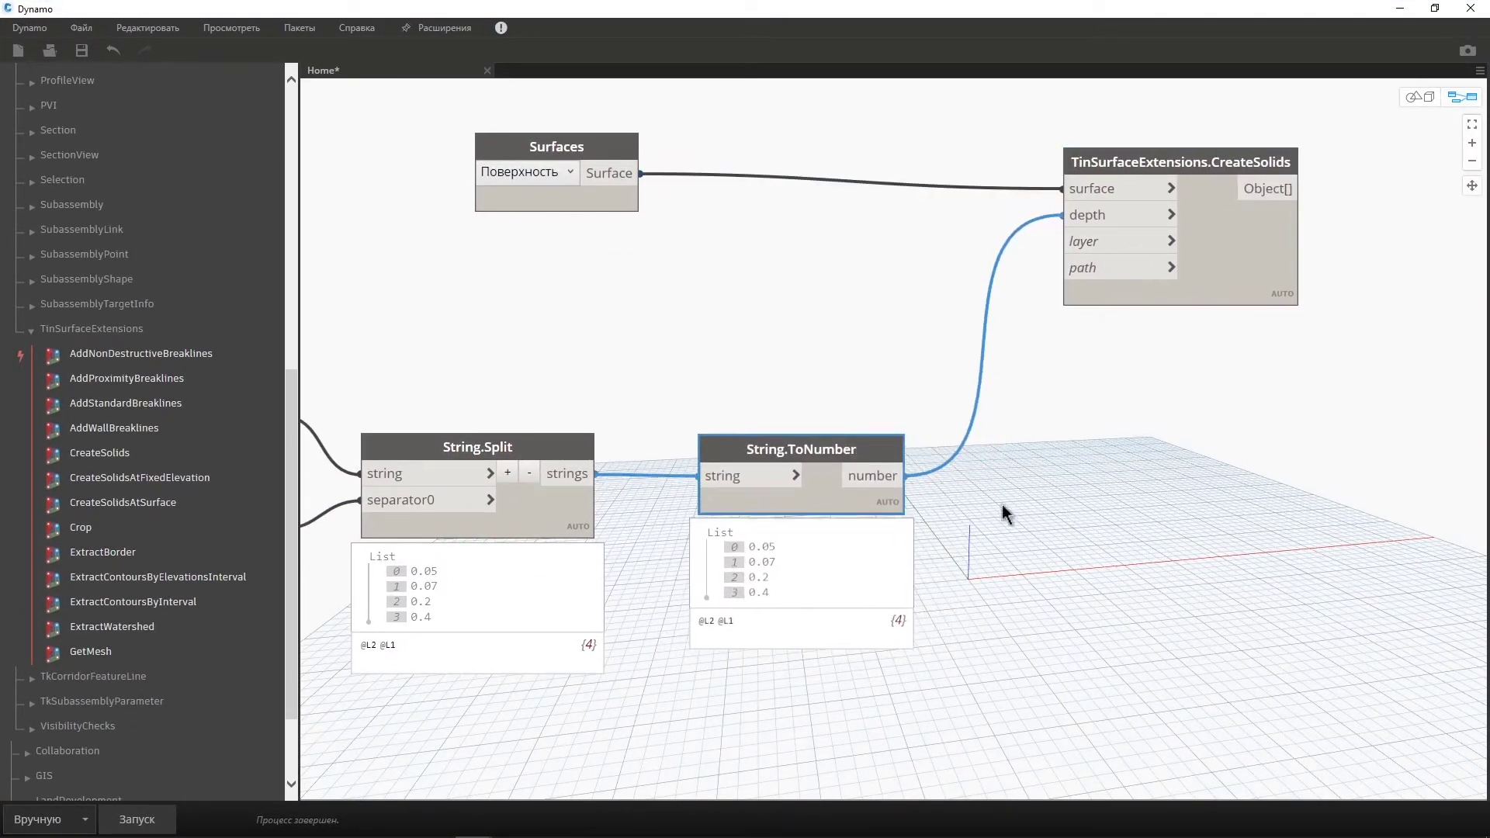
Insert an a*-1 Code Block between String.ToNumber and CreateSolids' depth.
double_click(994, 467)
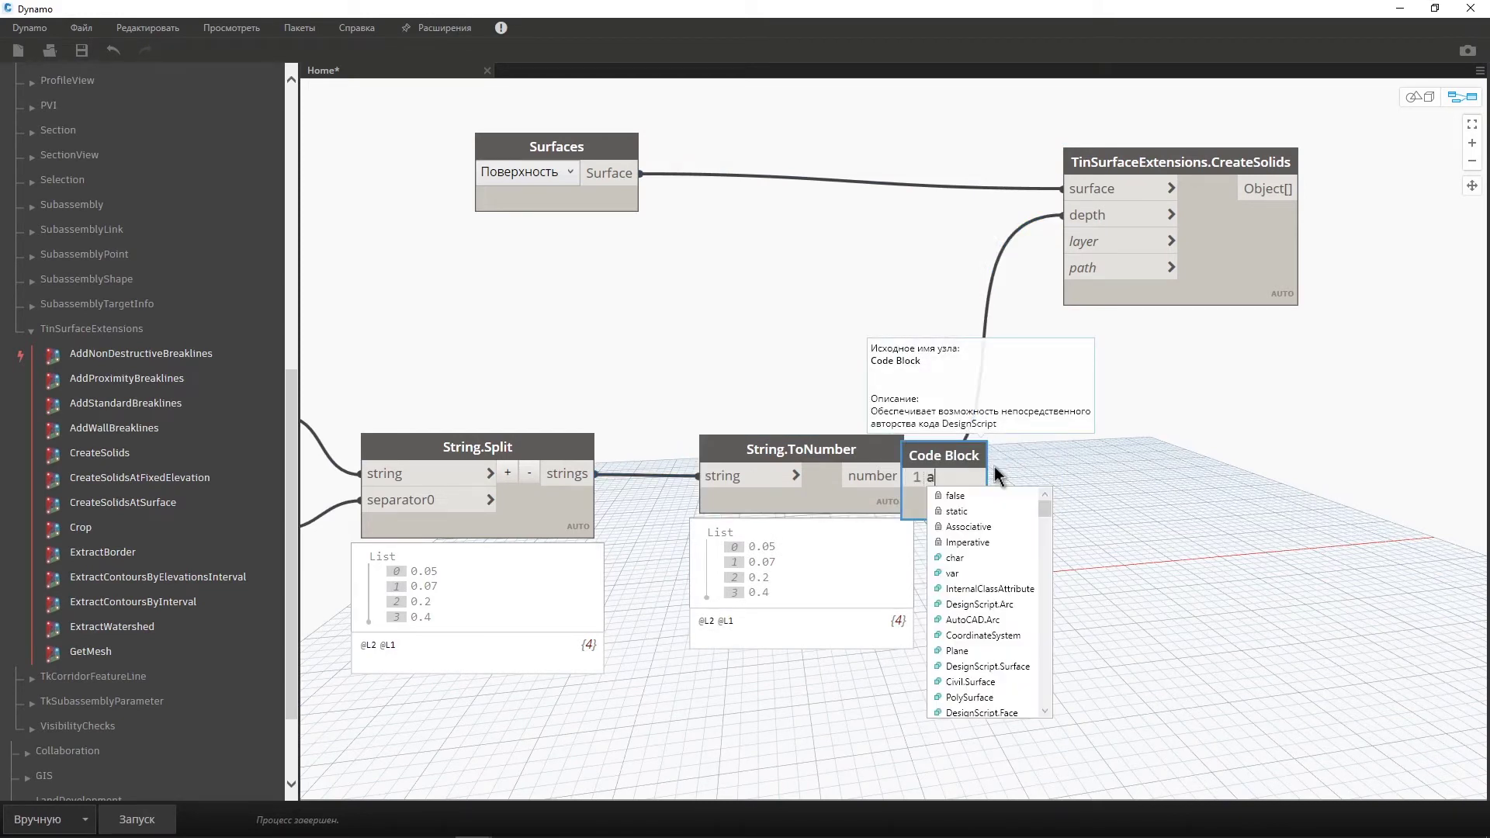
text(a*-1)
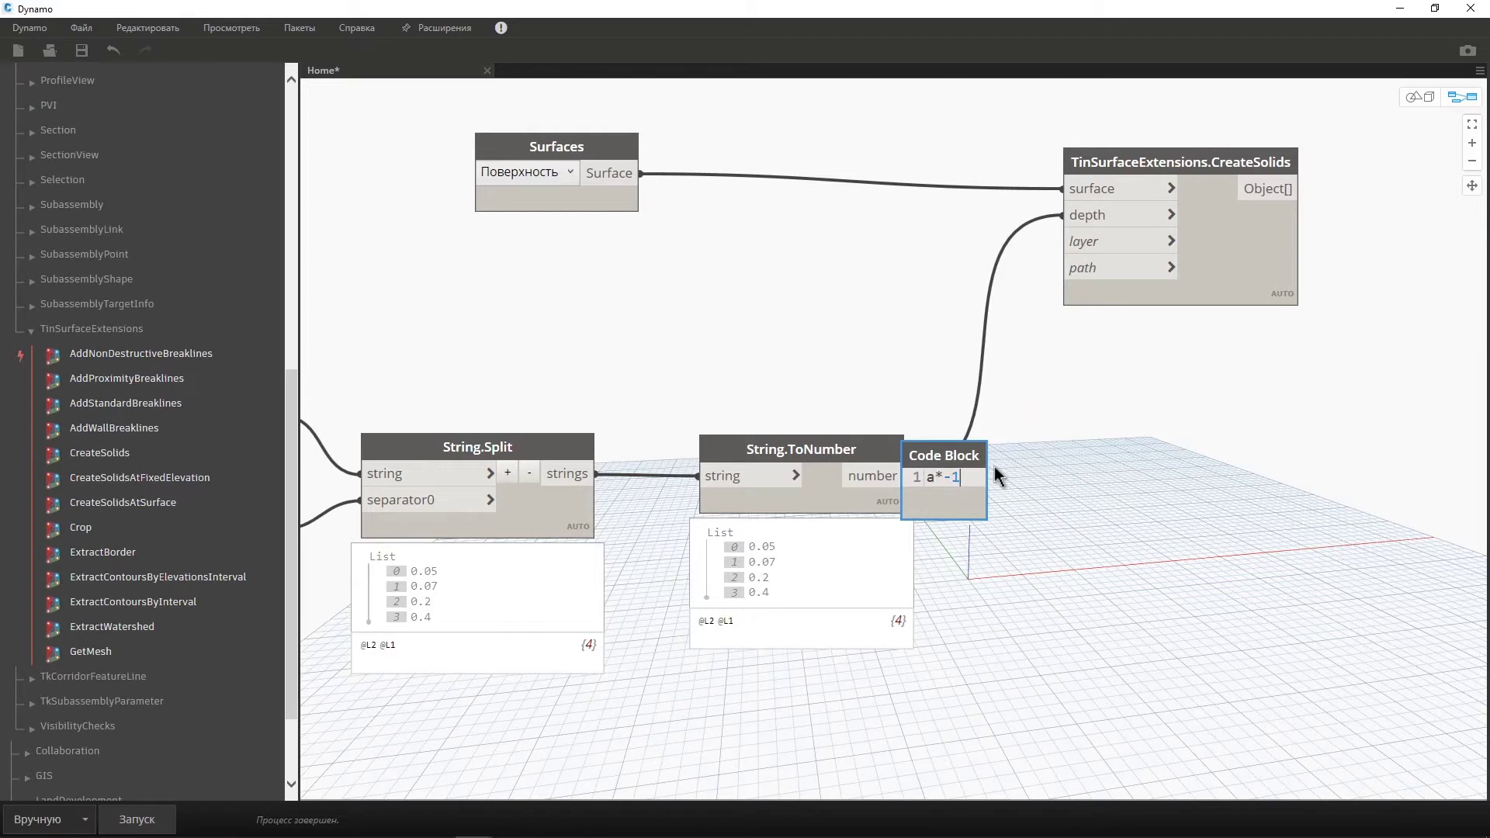
click(997, 475)
drag(943, 455, 1006, 464)
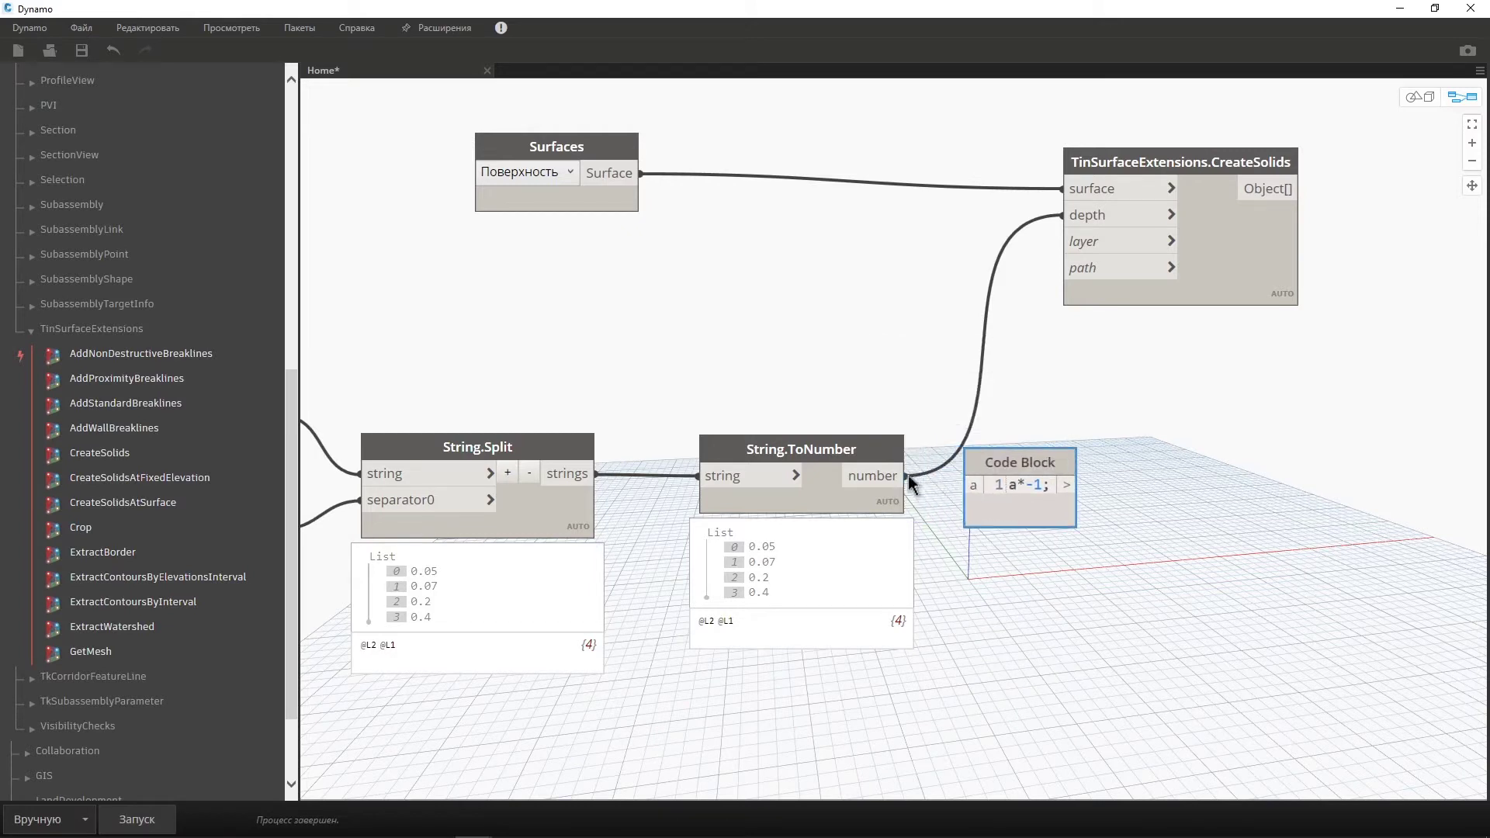
drag(908, 480, 972, 485)
drag(1079, 485, 1074, 216)
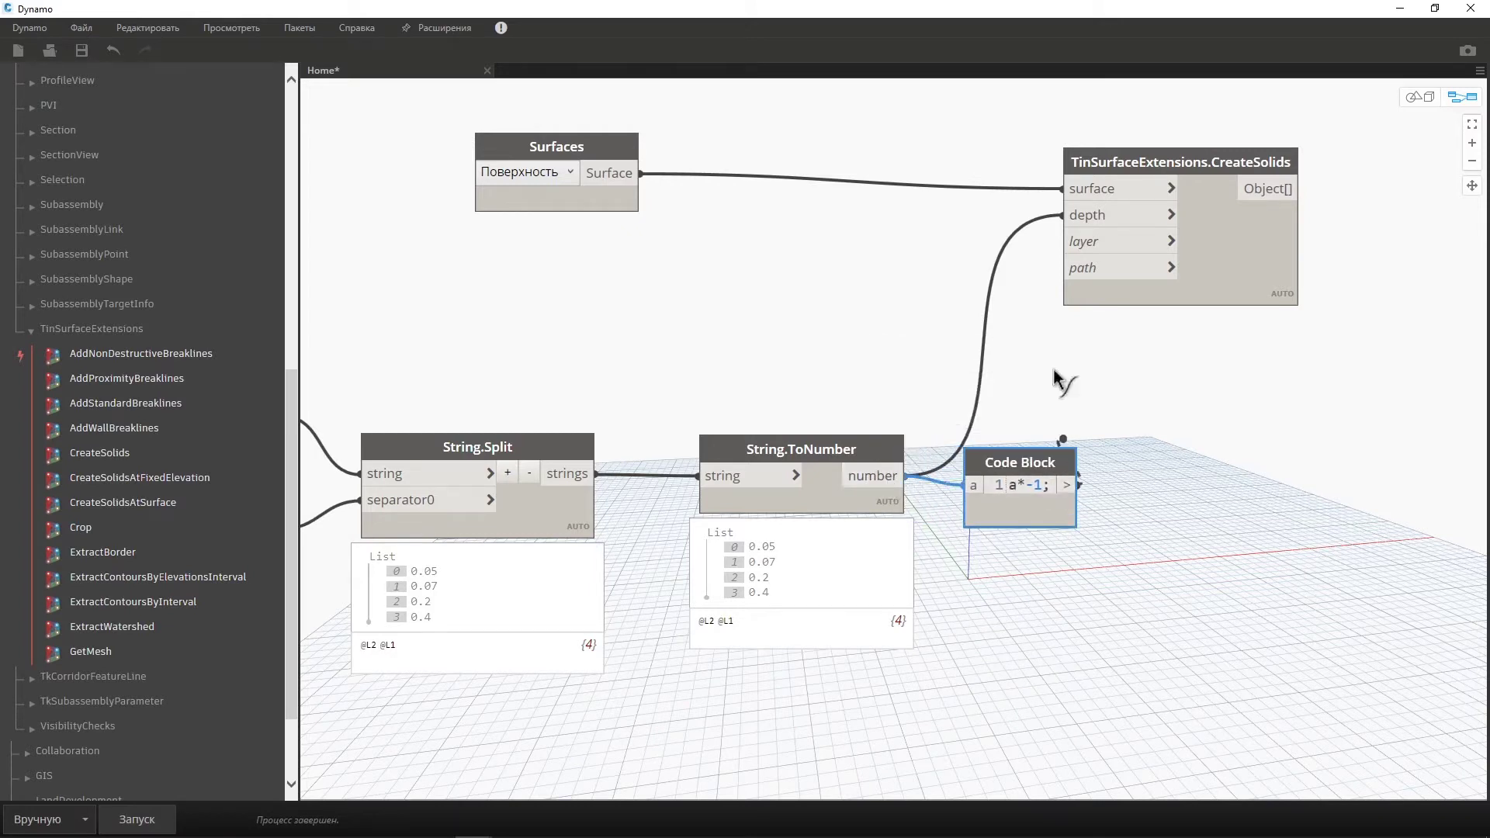
click(1074, 215)
Shrink Dynamo to check the rebuilt stacked solids in the drawing.
drag(998, 6, 626, 95)
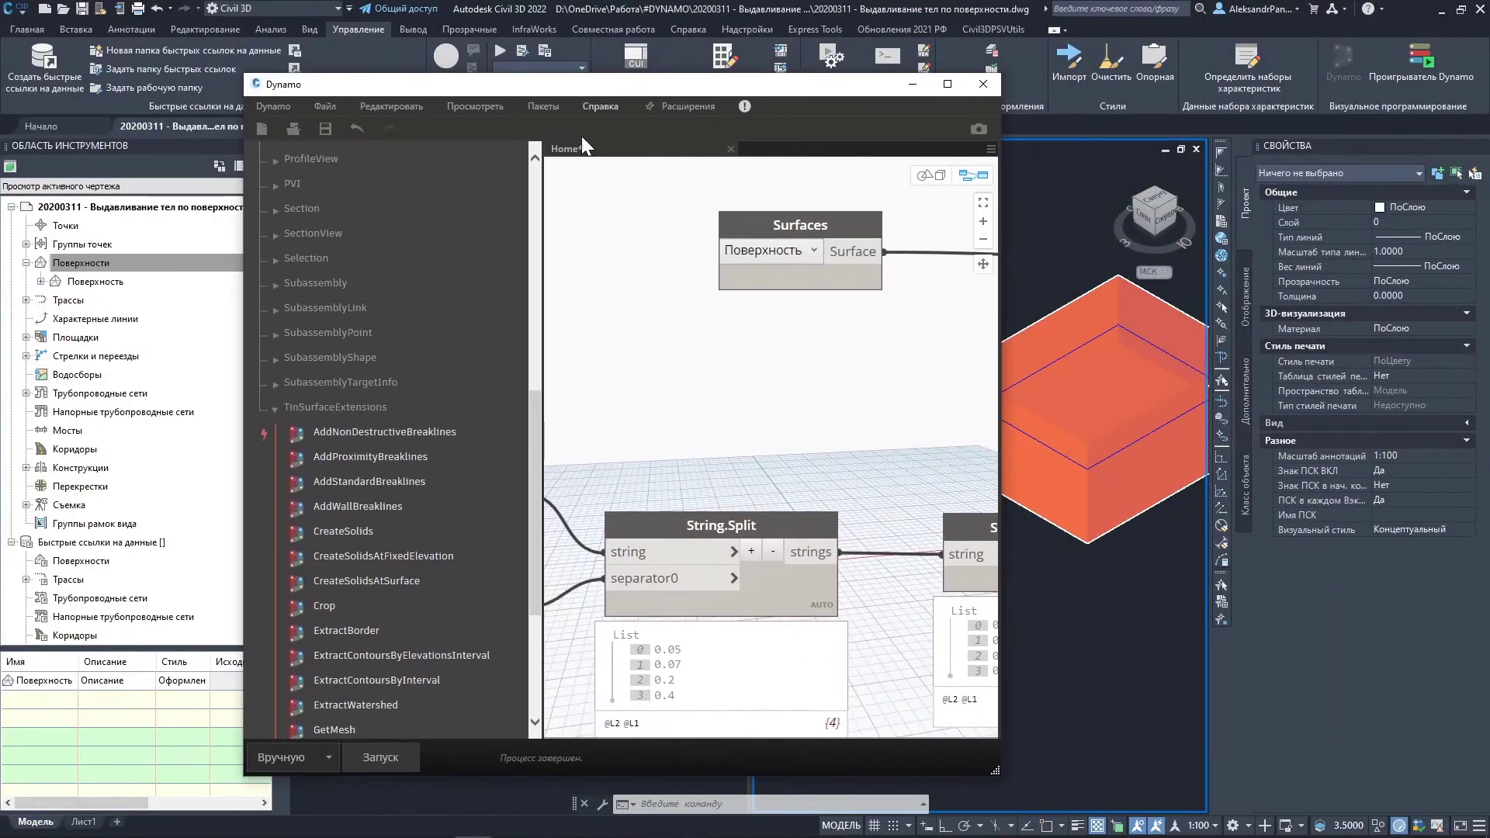
click(379, 757)
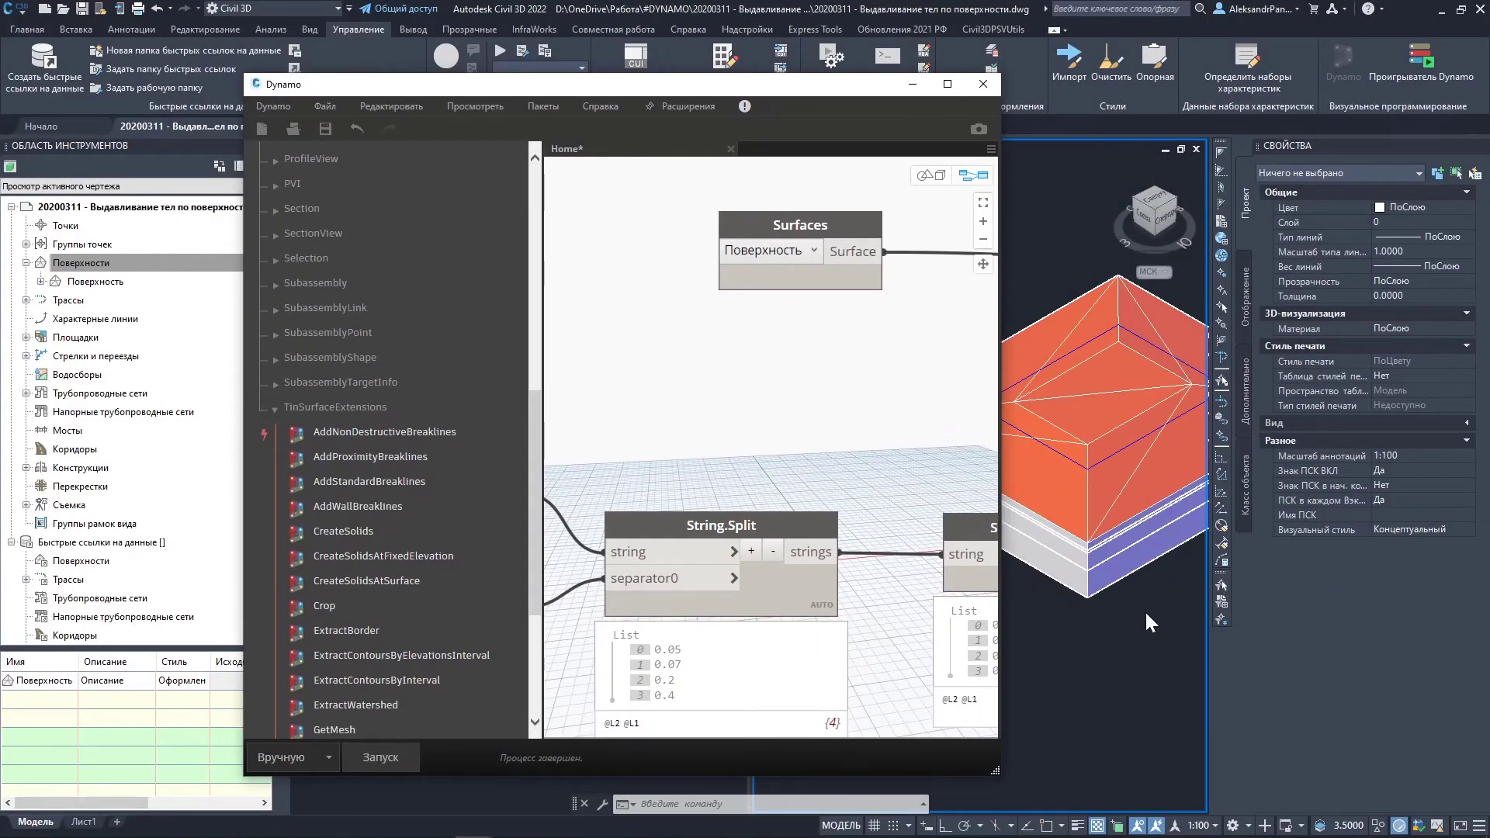
click(1136, 631)
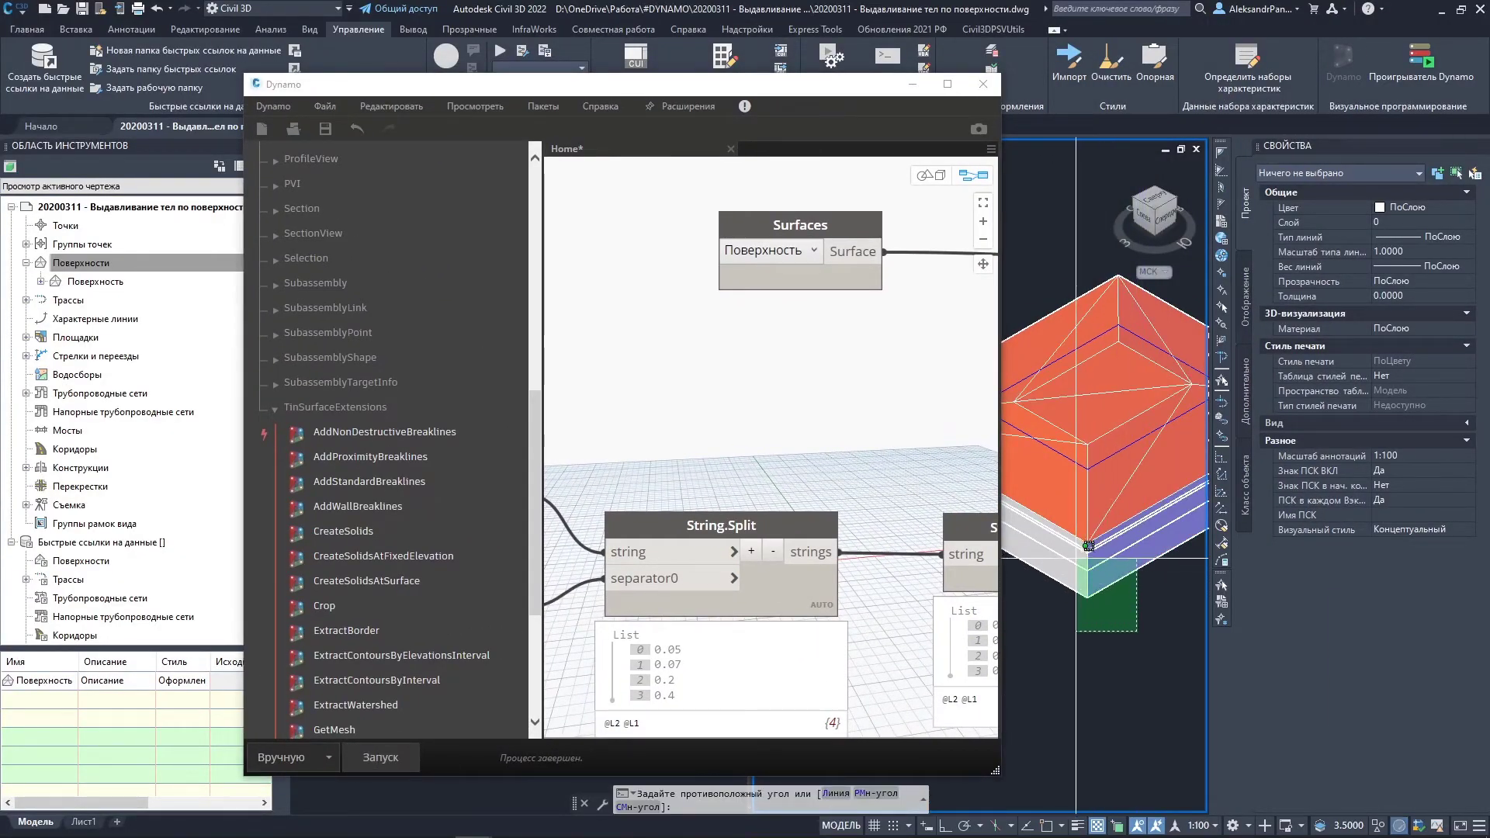
key(Escape)
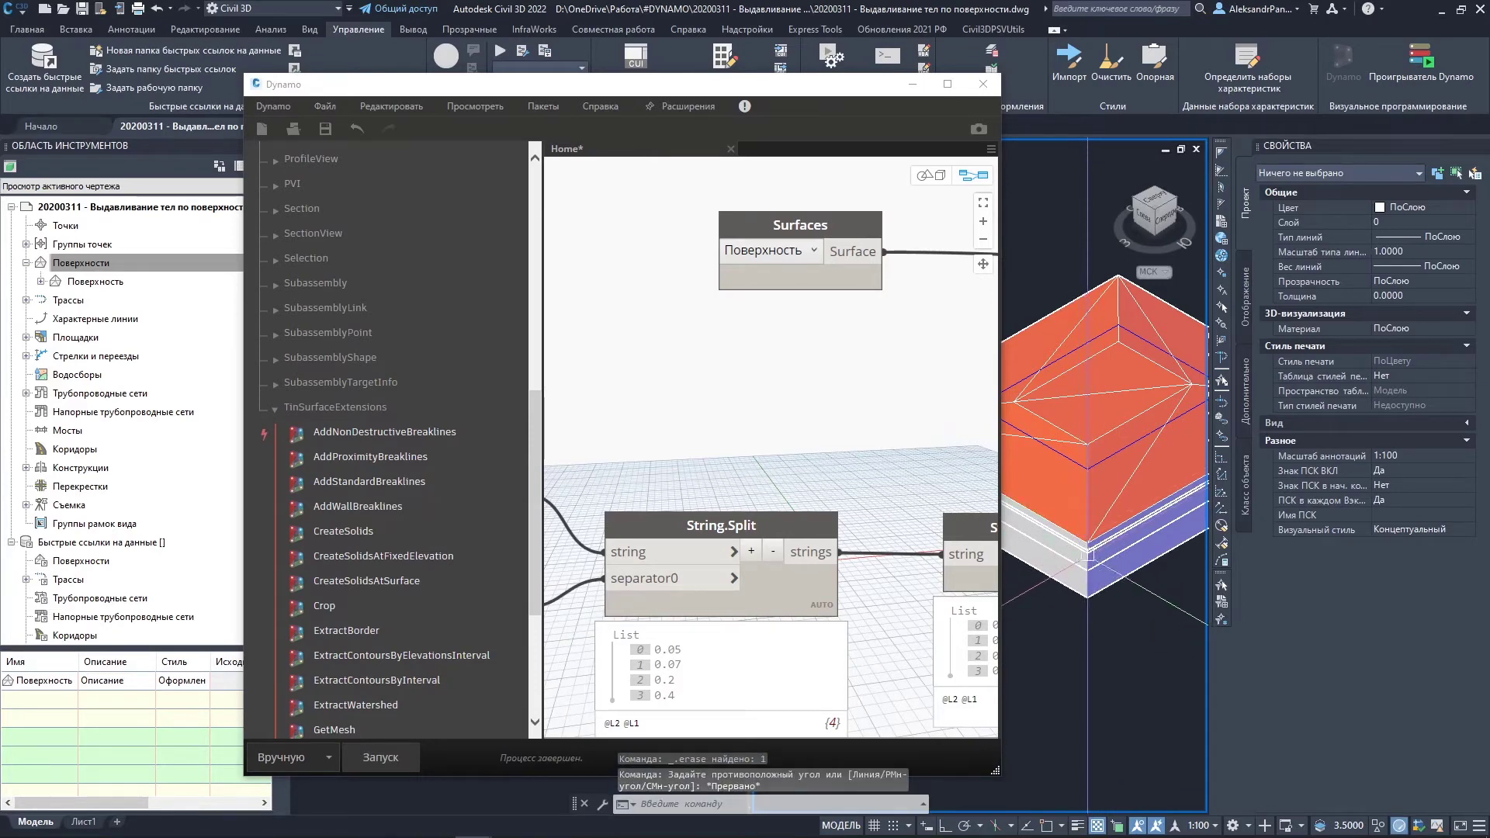
Maximize Dynamo and shift the CreateSolids node right to make room.
click(947, 84)
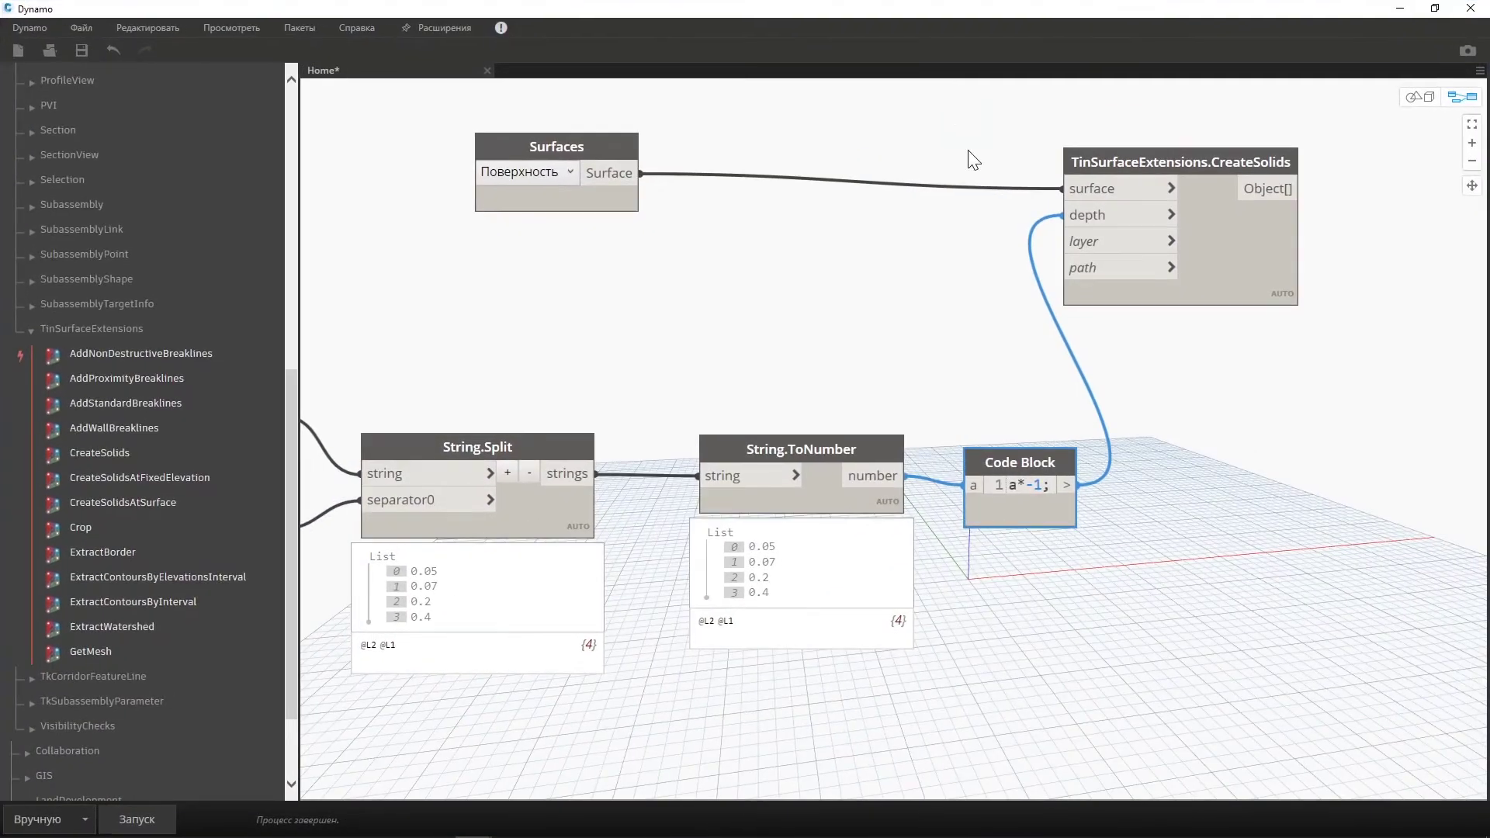
middle_drag(1187, 458, 1002, 426)
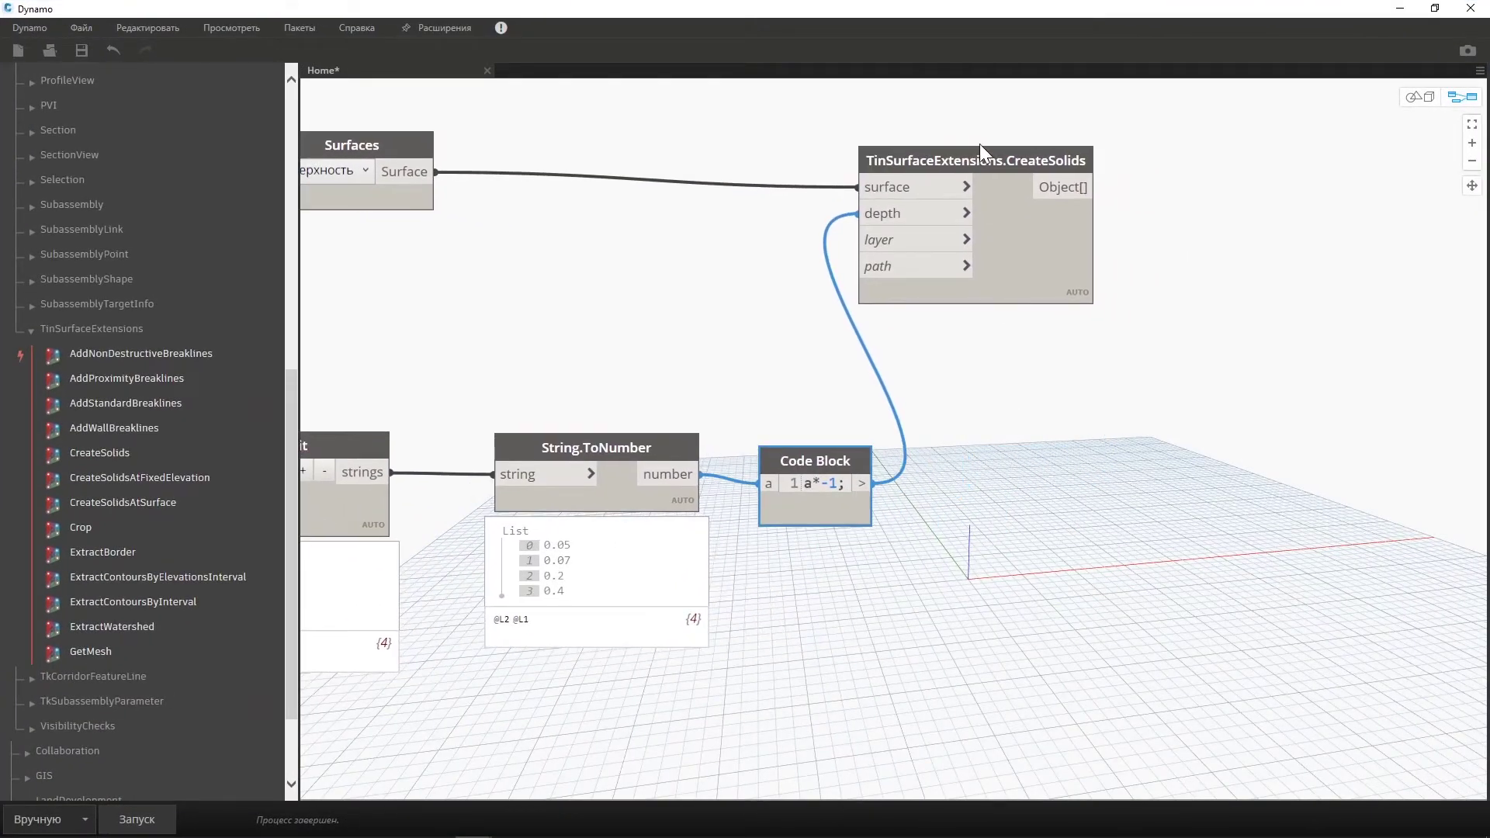
drag(979, 144, 1056, 140)
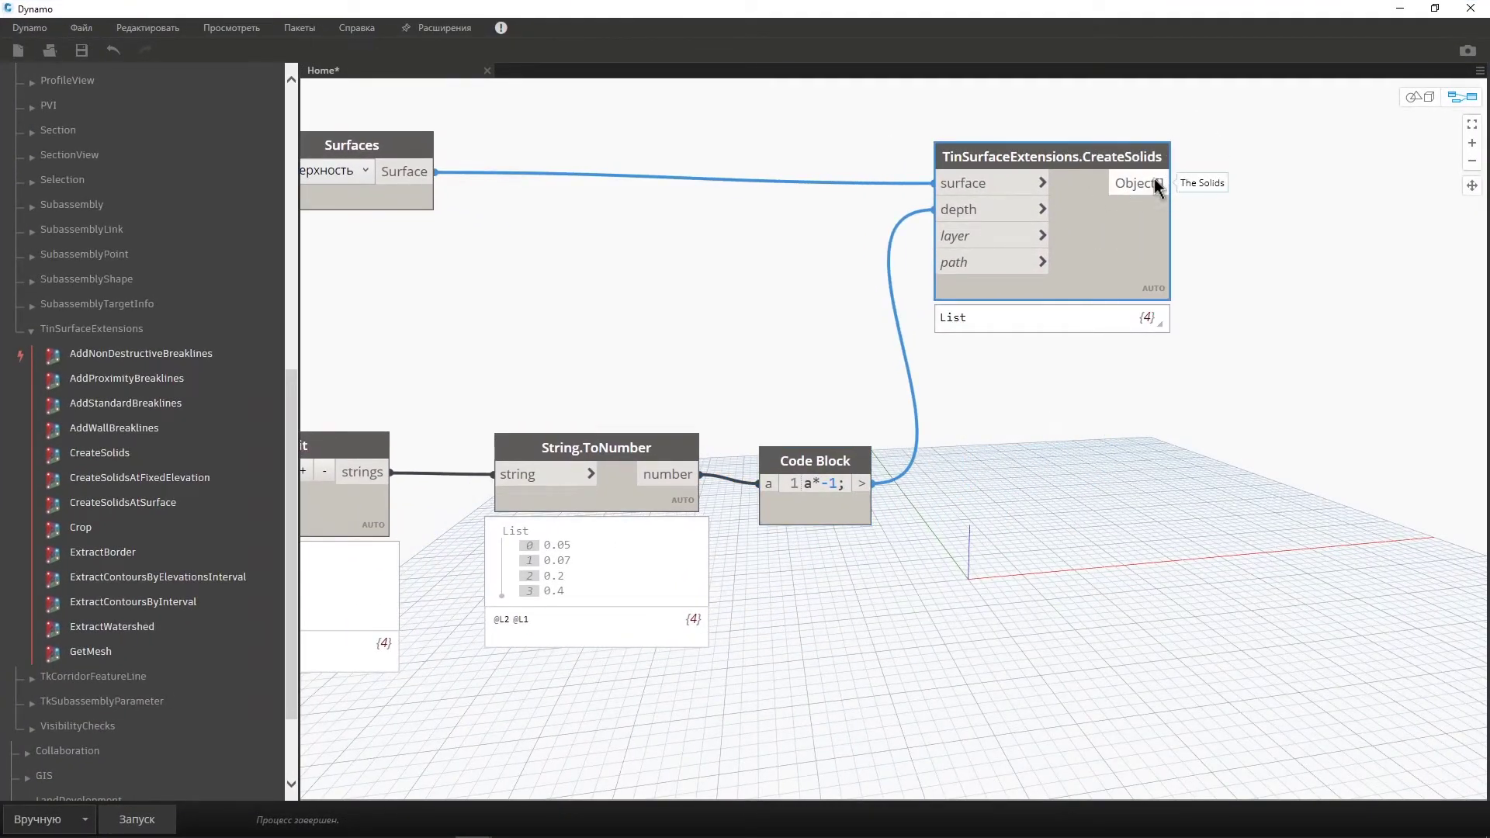
mouse_move(1322, 236)
middle_down()
mouse_move(1190, 254)
mouse_move(1161, 292)
middle_up()
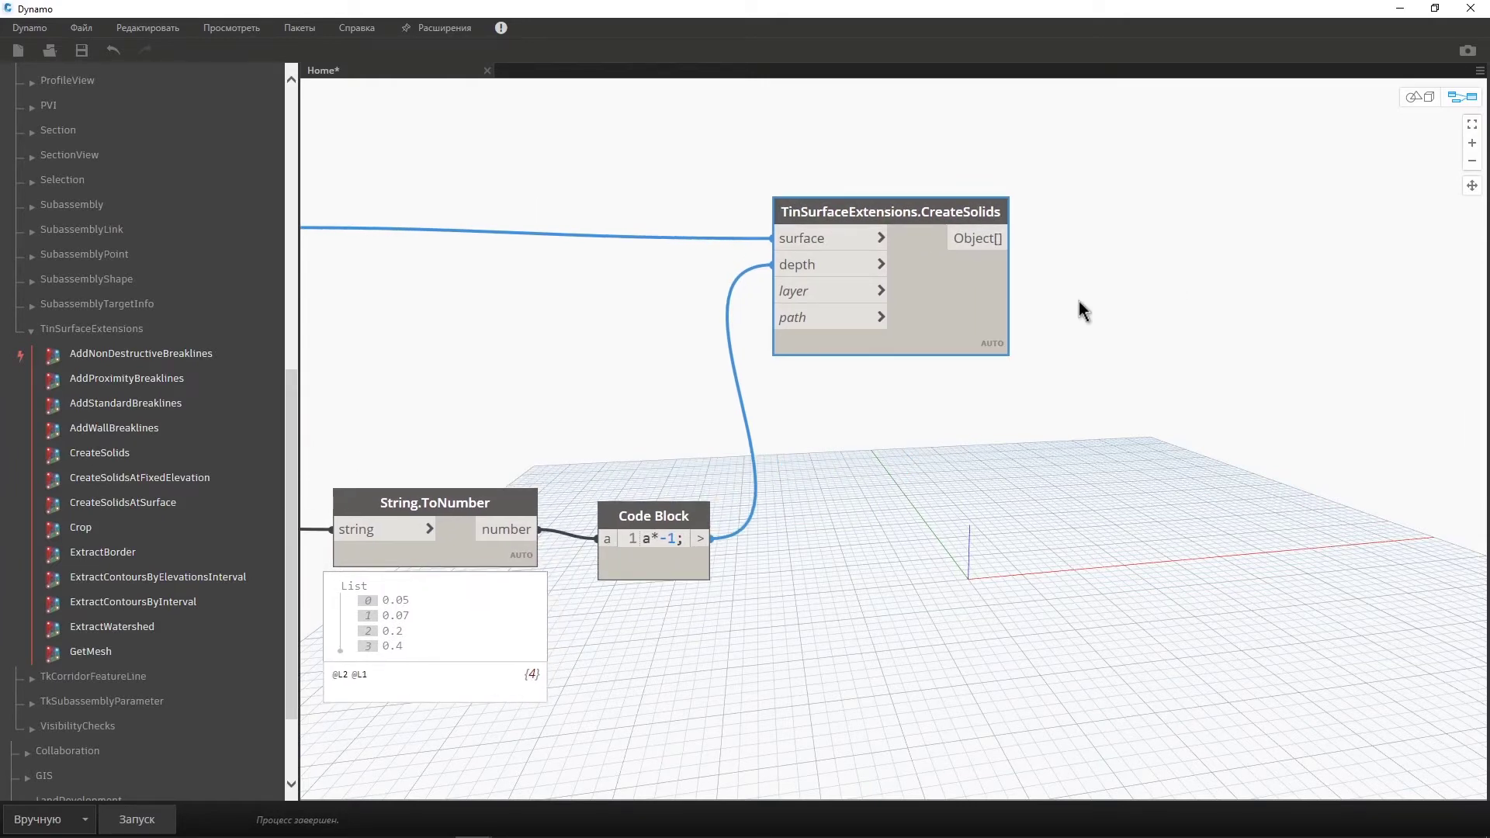
scroll(104, 197, up, 10)
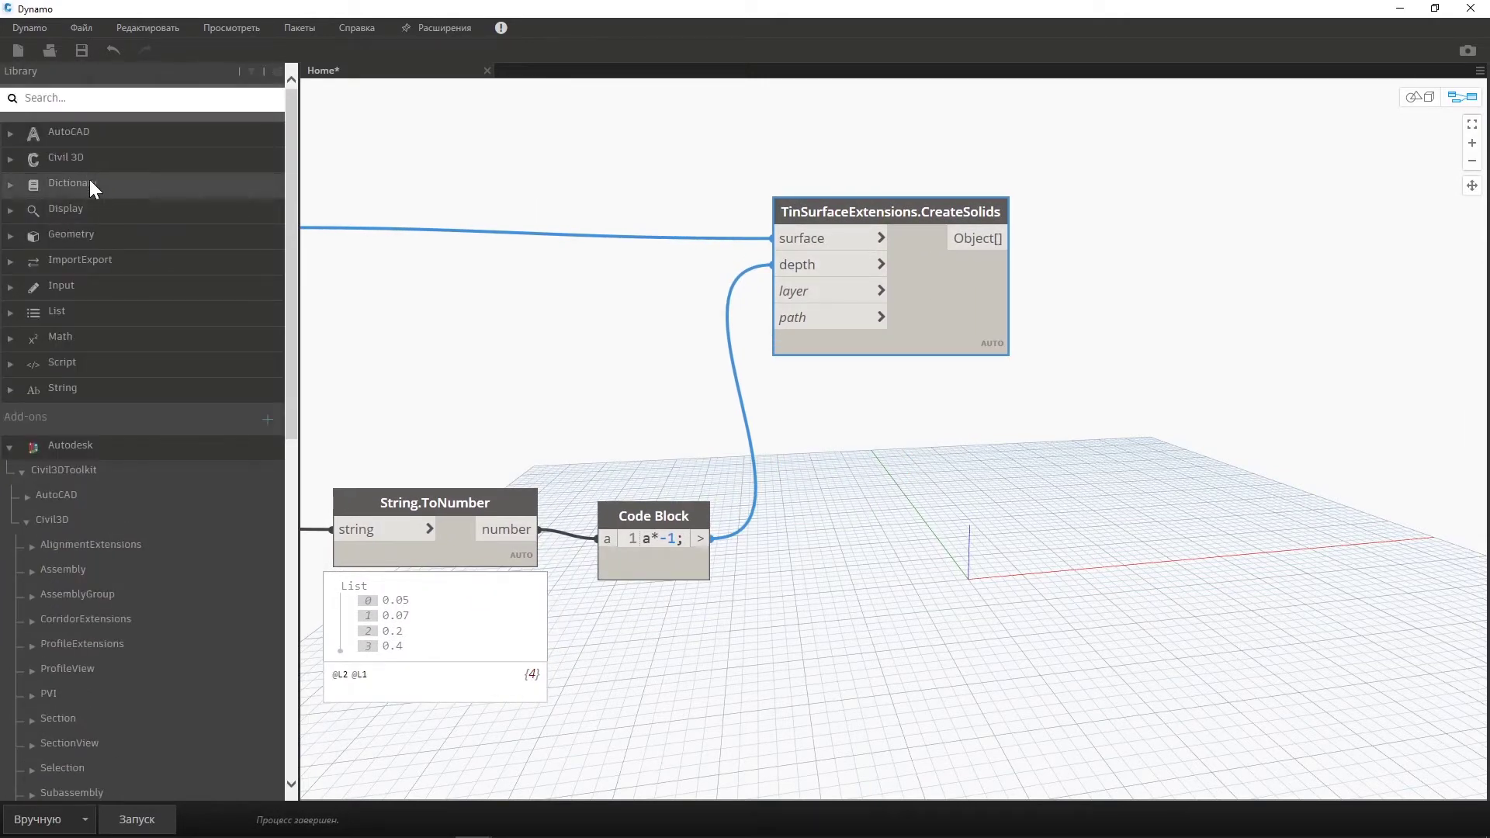
Add an Object.Transform node from AutoCAD > Objects > Object, placed at the upper right.
click(10, 134)
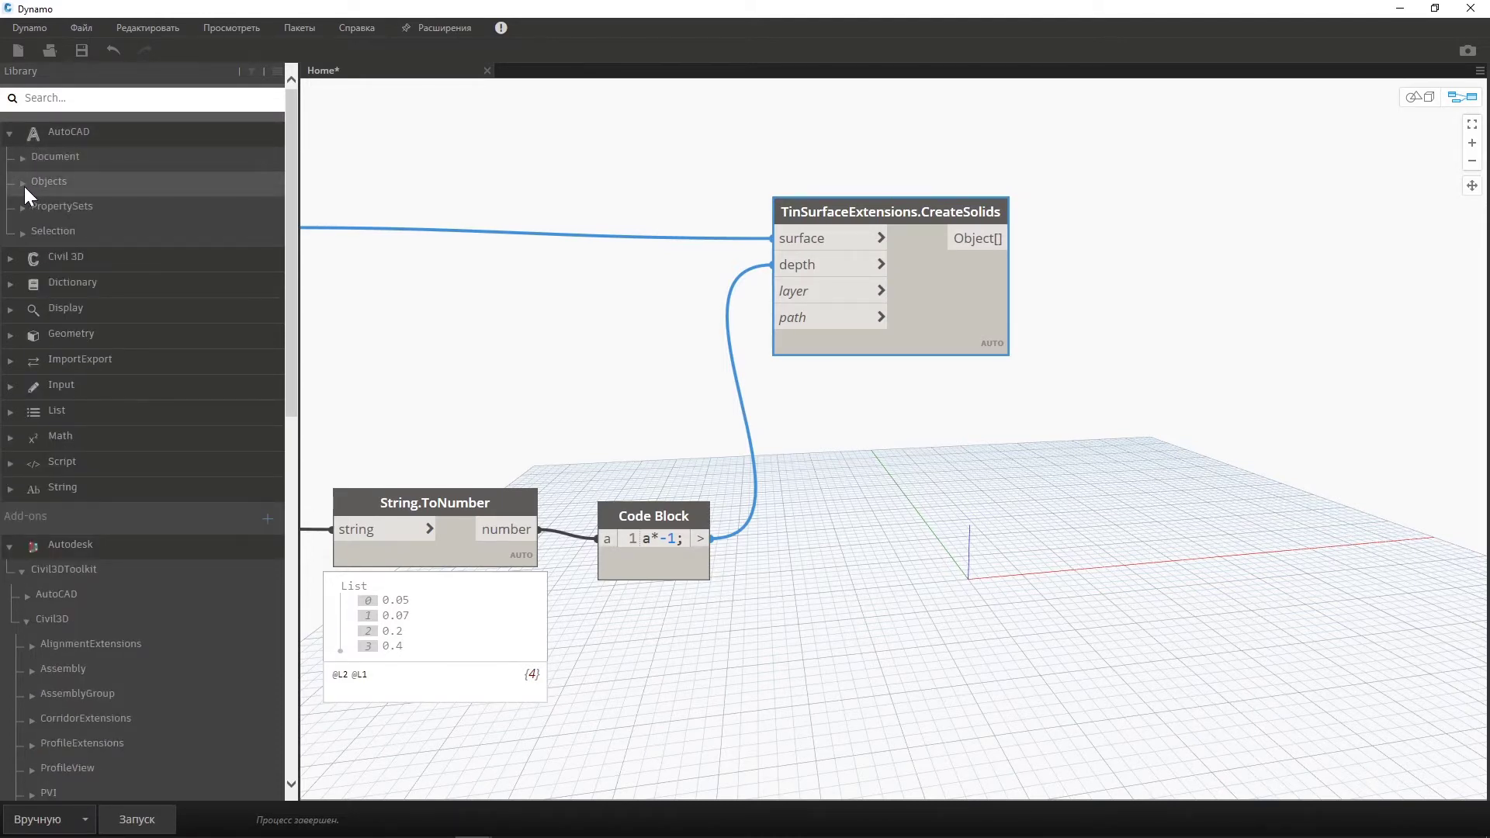
click(25, 186)
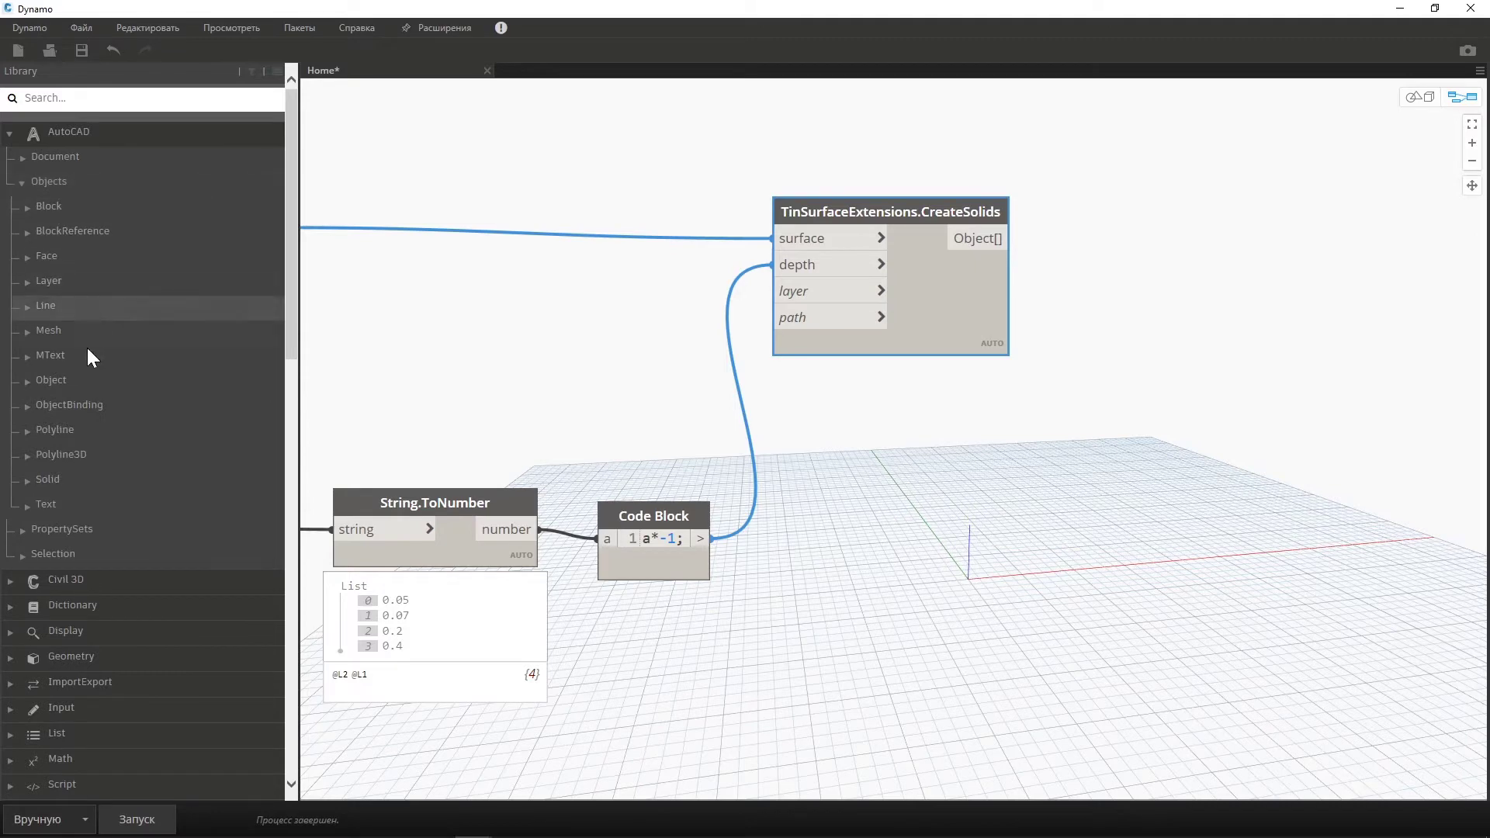
click(31, 386)
scroll(124, 404, down, 3)
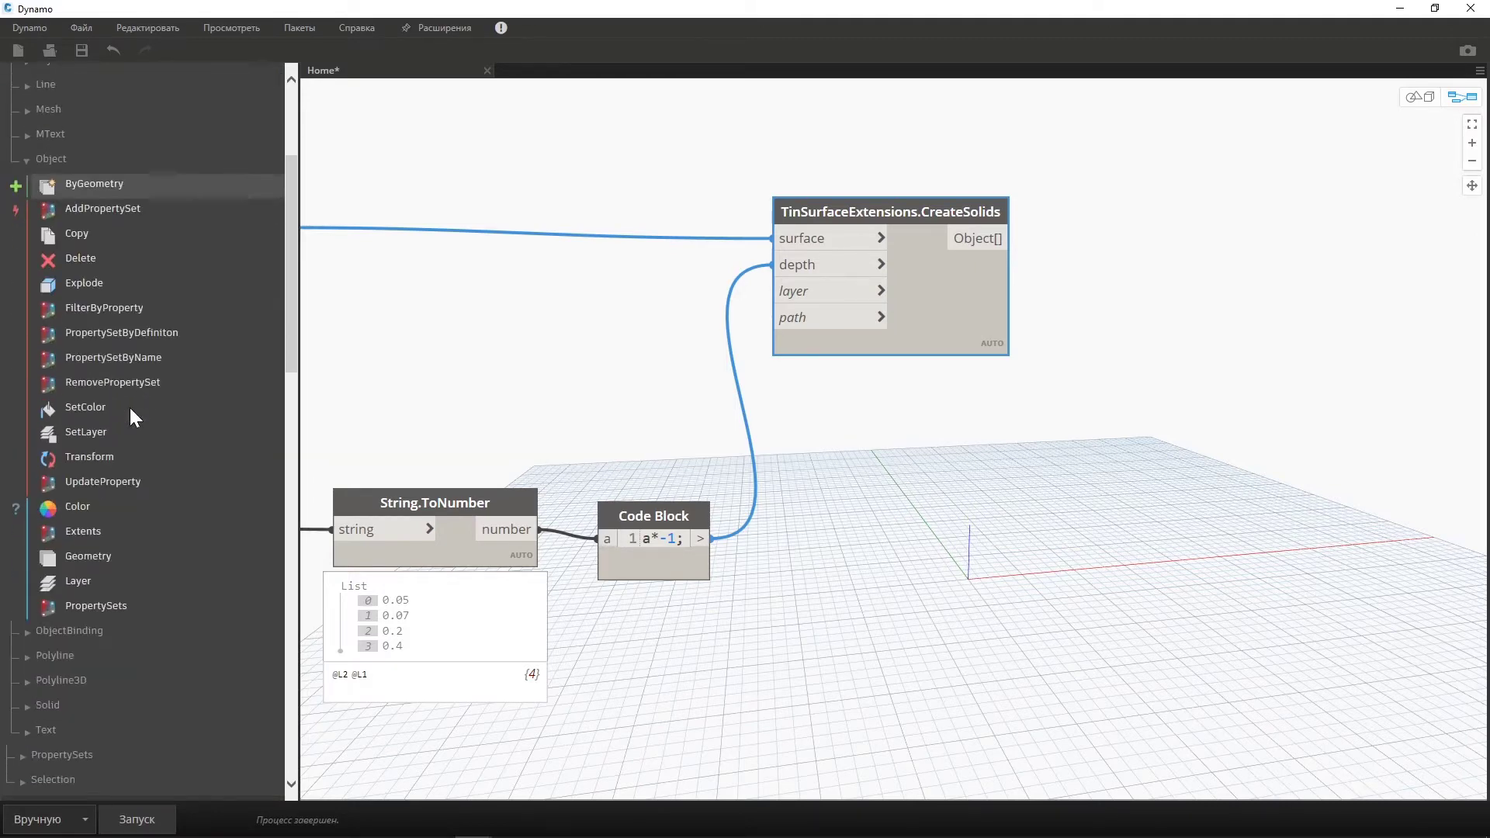
click(91, 458)
drag(1041, 469, 1379, 239)
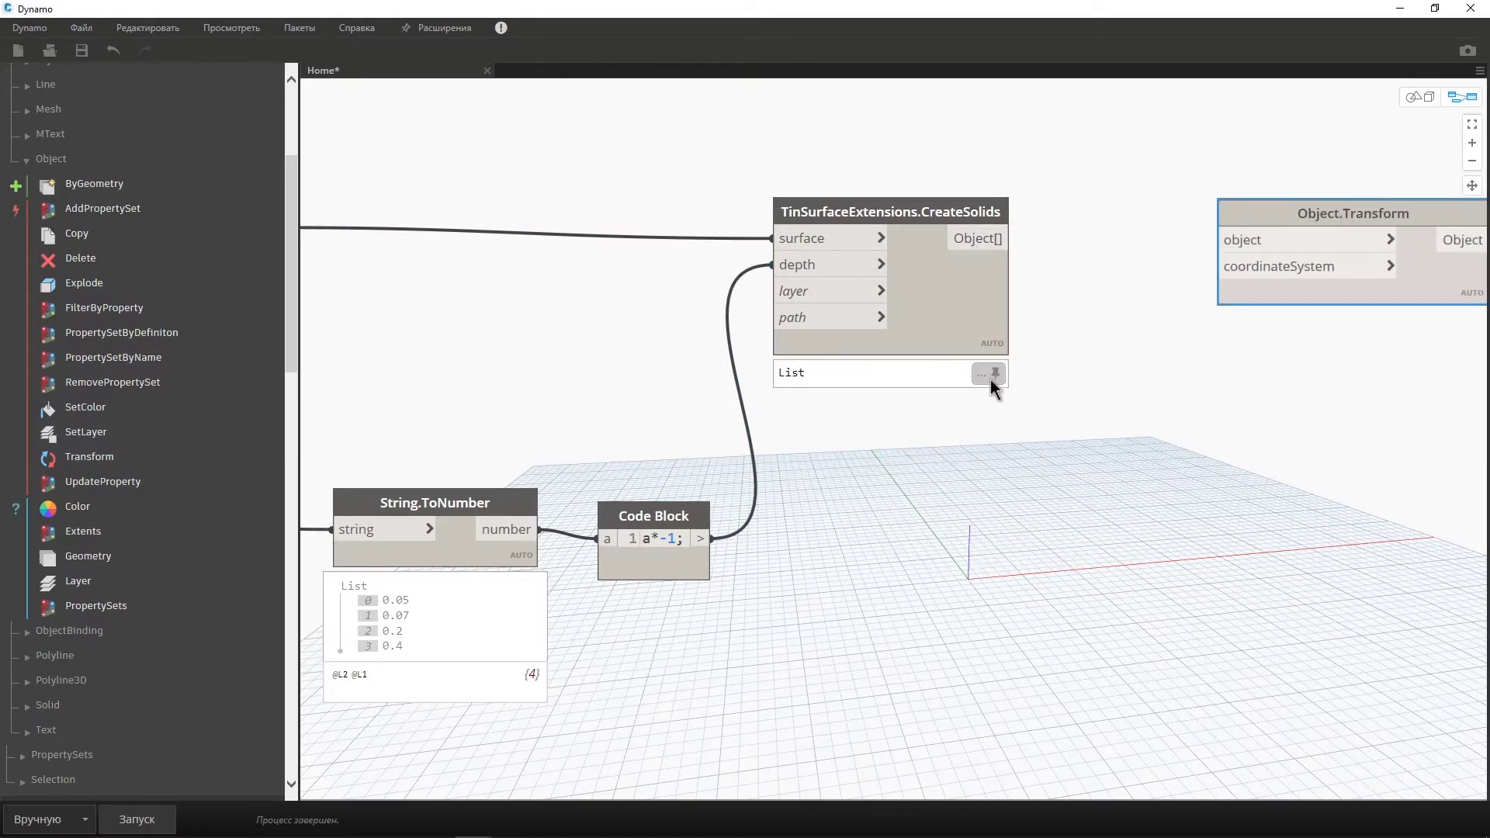
Wire CreateSolids' solids output into Object.Transform's object input.
click(991, 378)
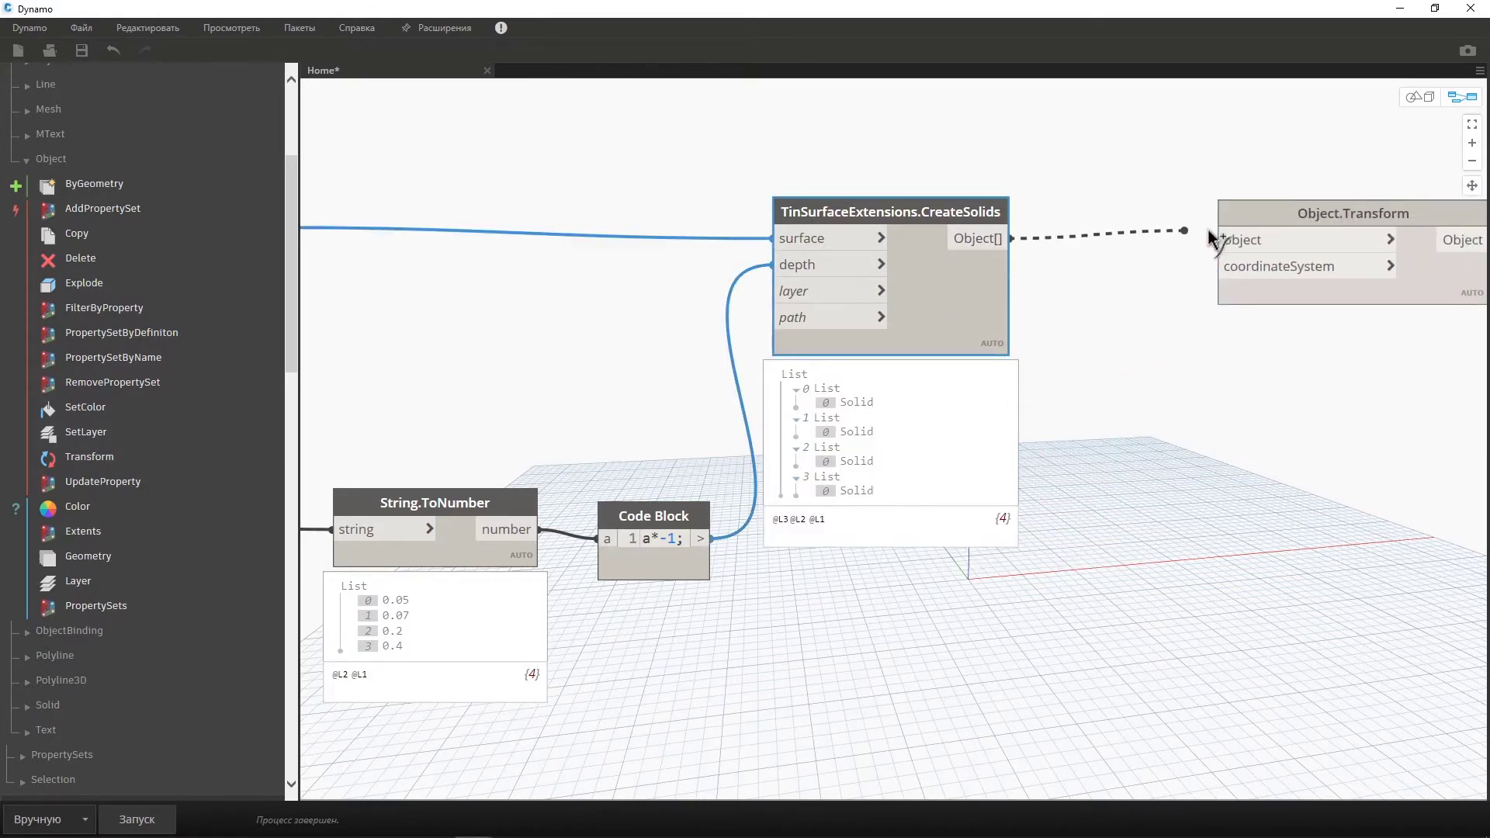
drag(1008, 239, 1219, 240)
middle_drag(1219, 335, 1087, 342)
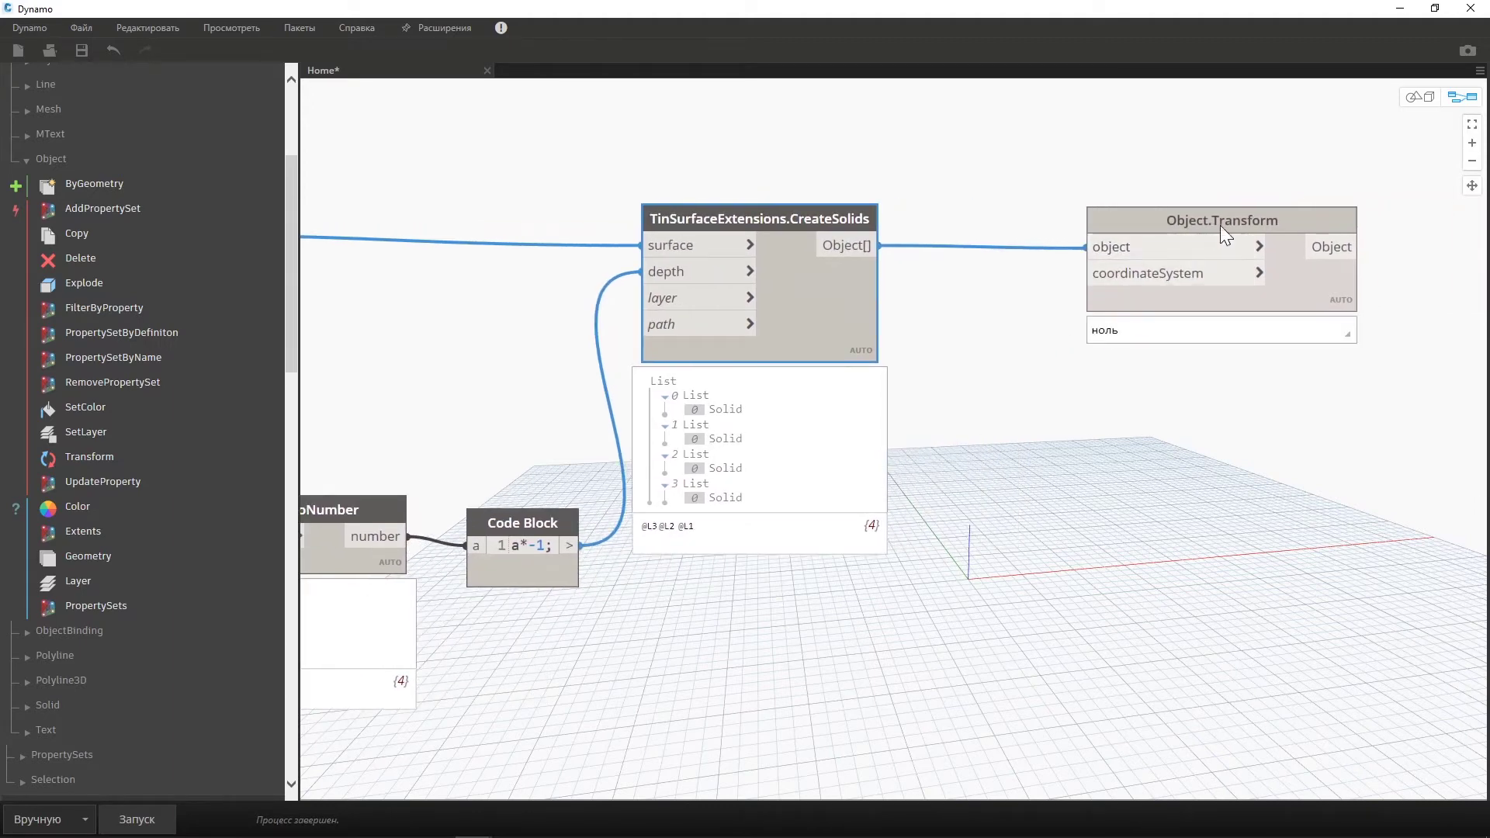
drag(1220, 225, 1272, 222)
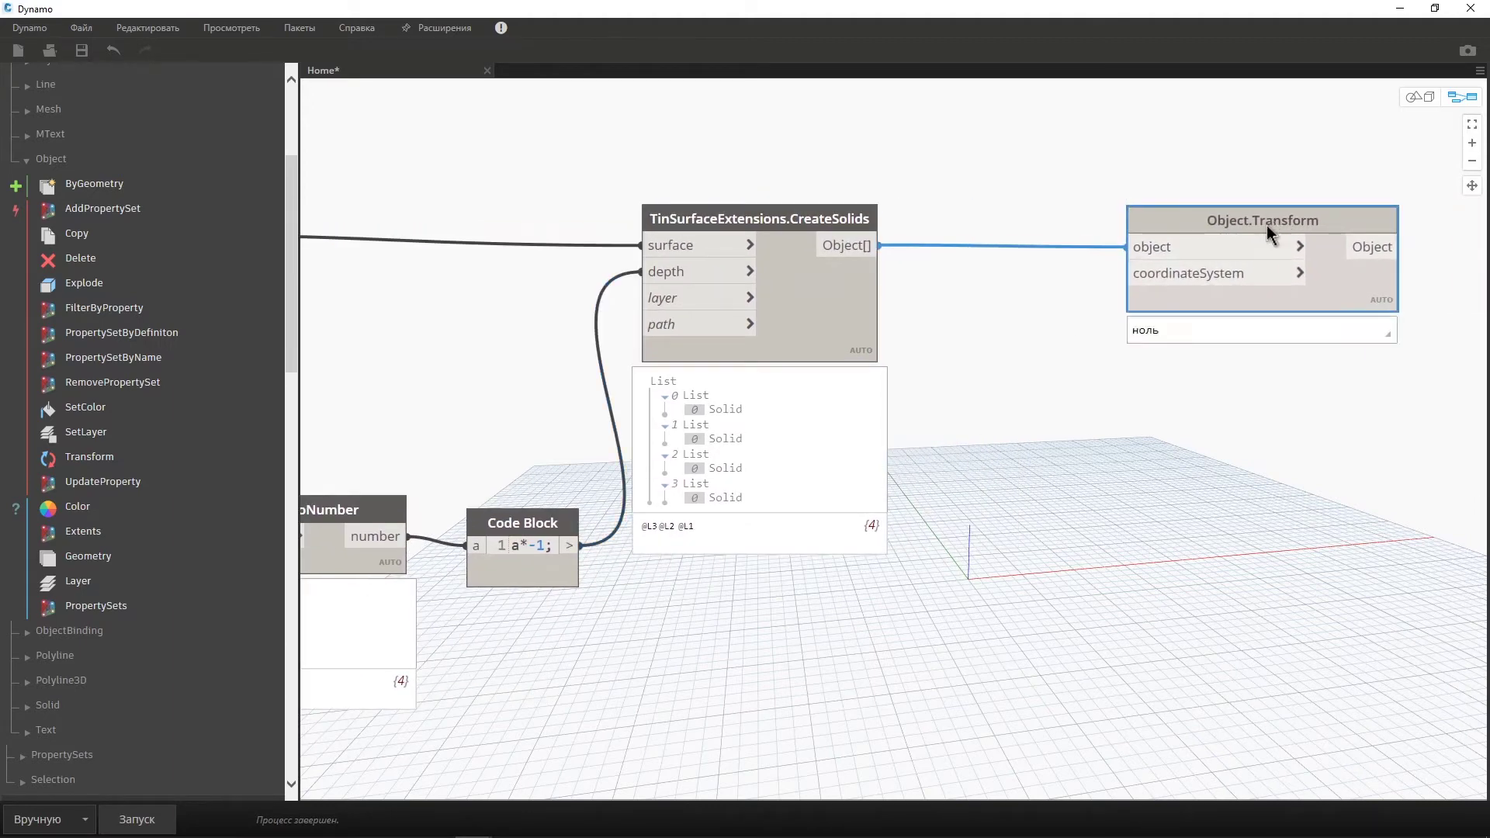
Collapse AutoCAD and expand Geometry > Abstract > CoordinateSystem in the Library.
scroll(38, 184, up, 5)
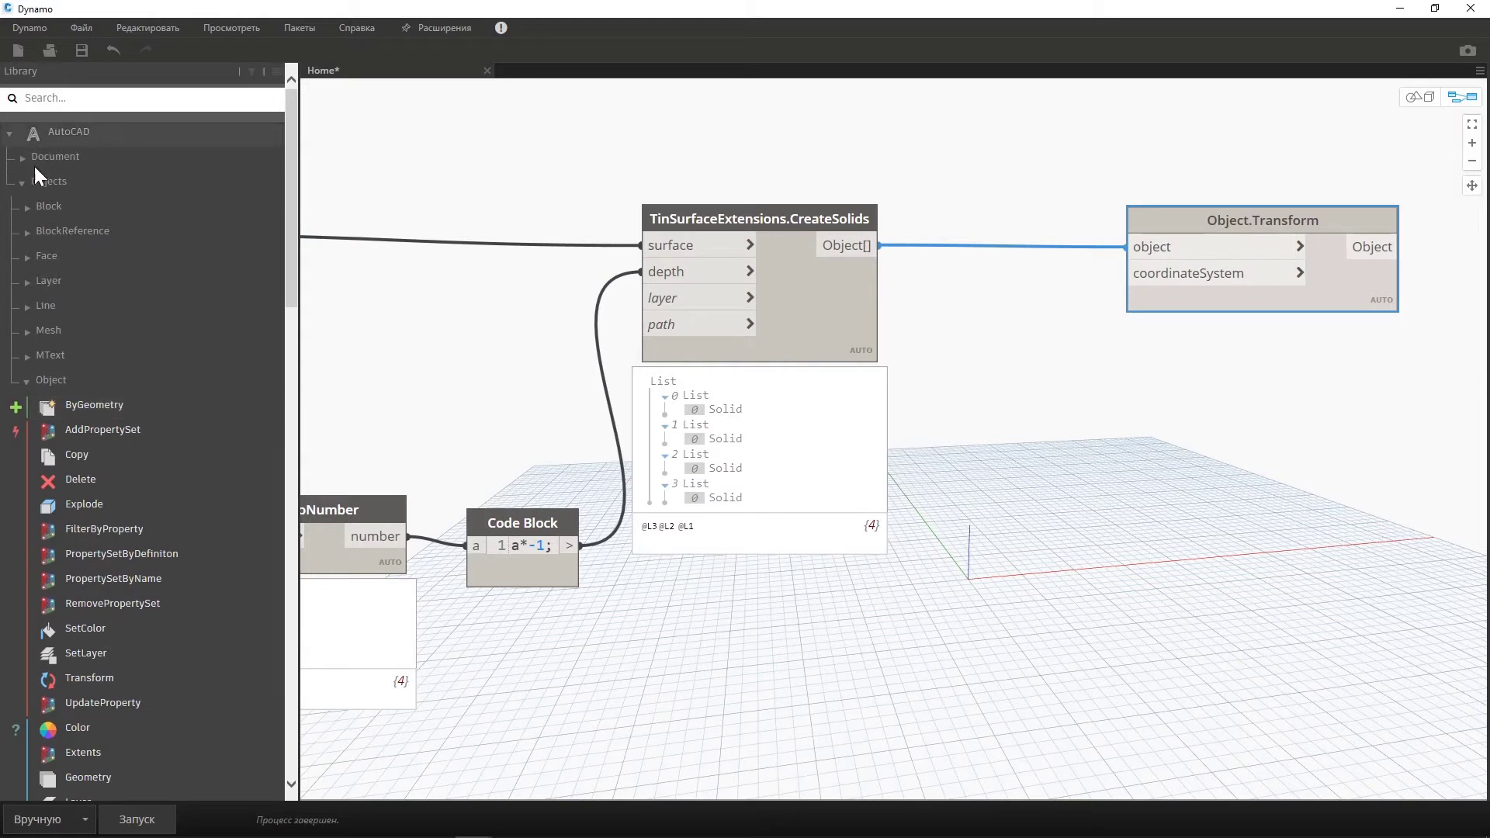
click(17, 183)
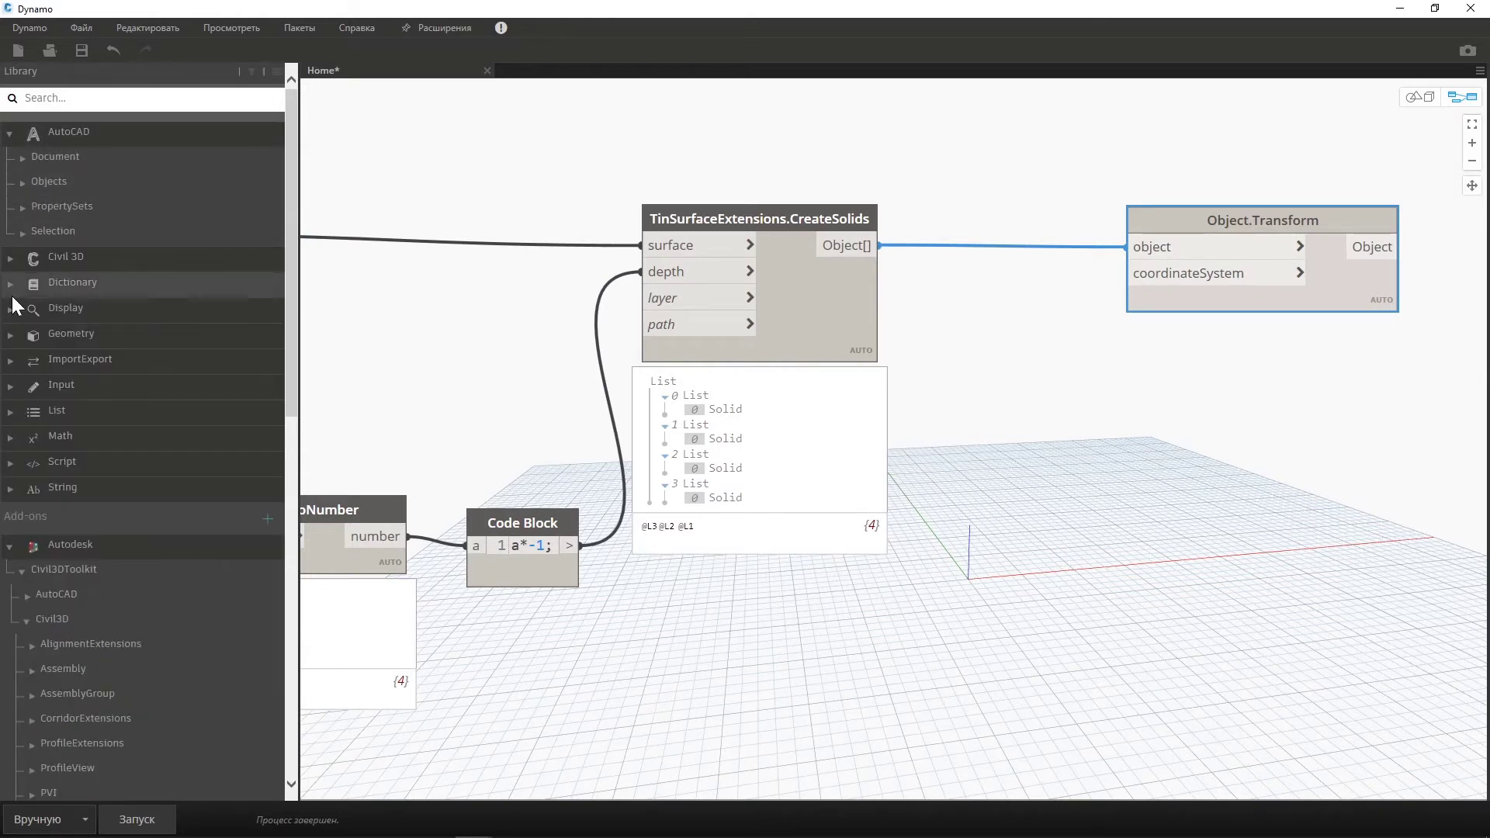
click(14, 341)
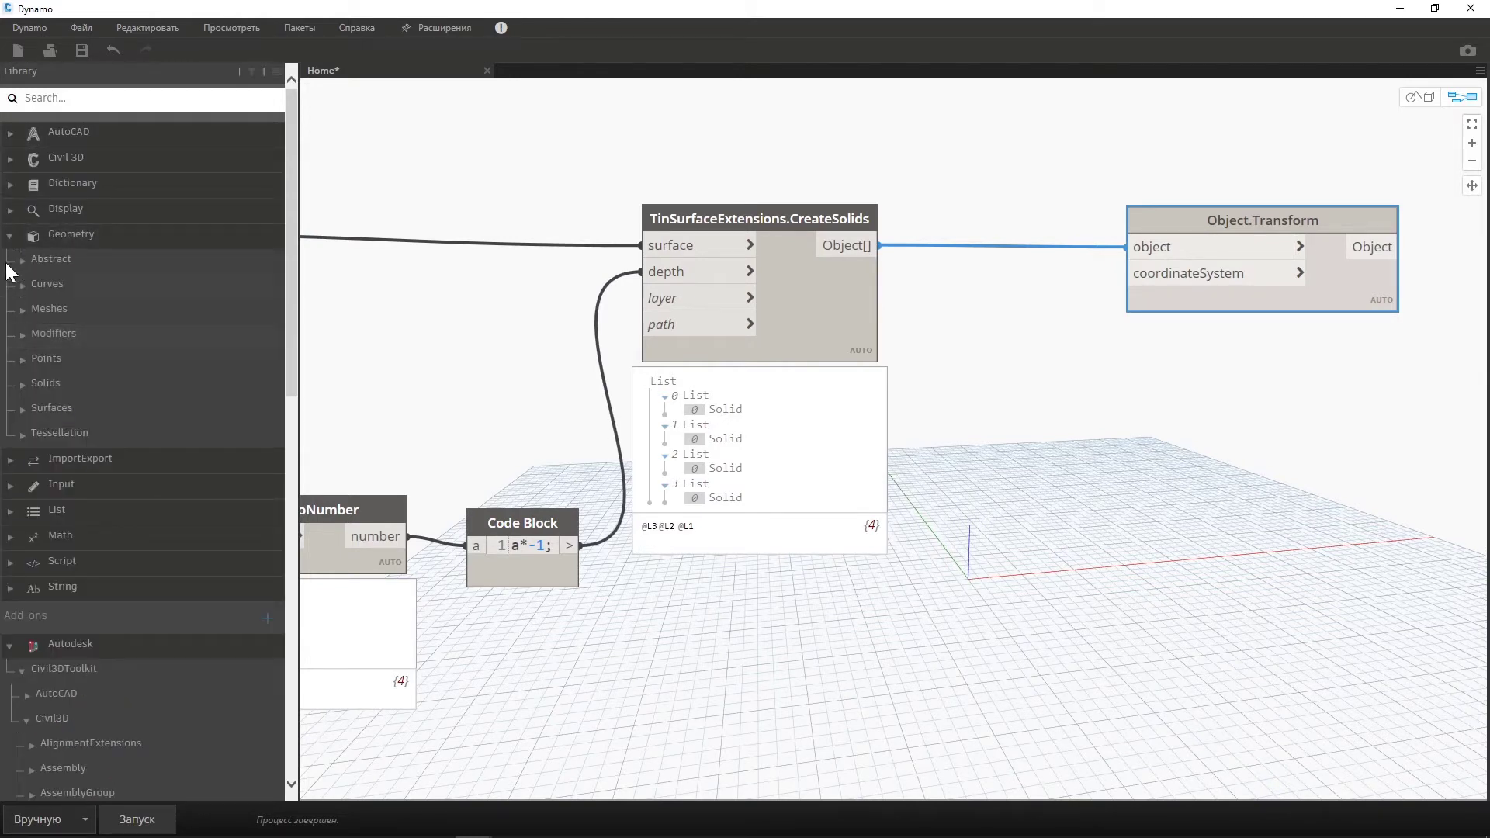
click(17, 262)
click(30, 309)
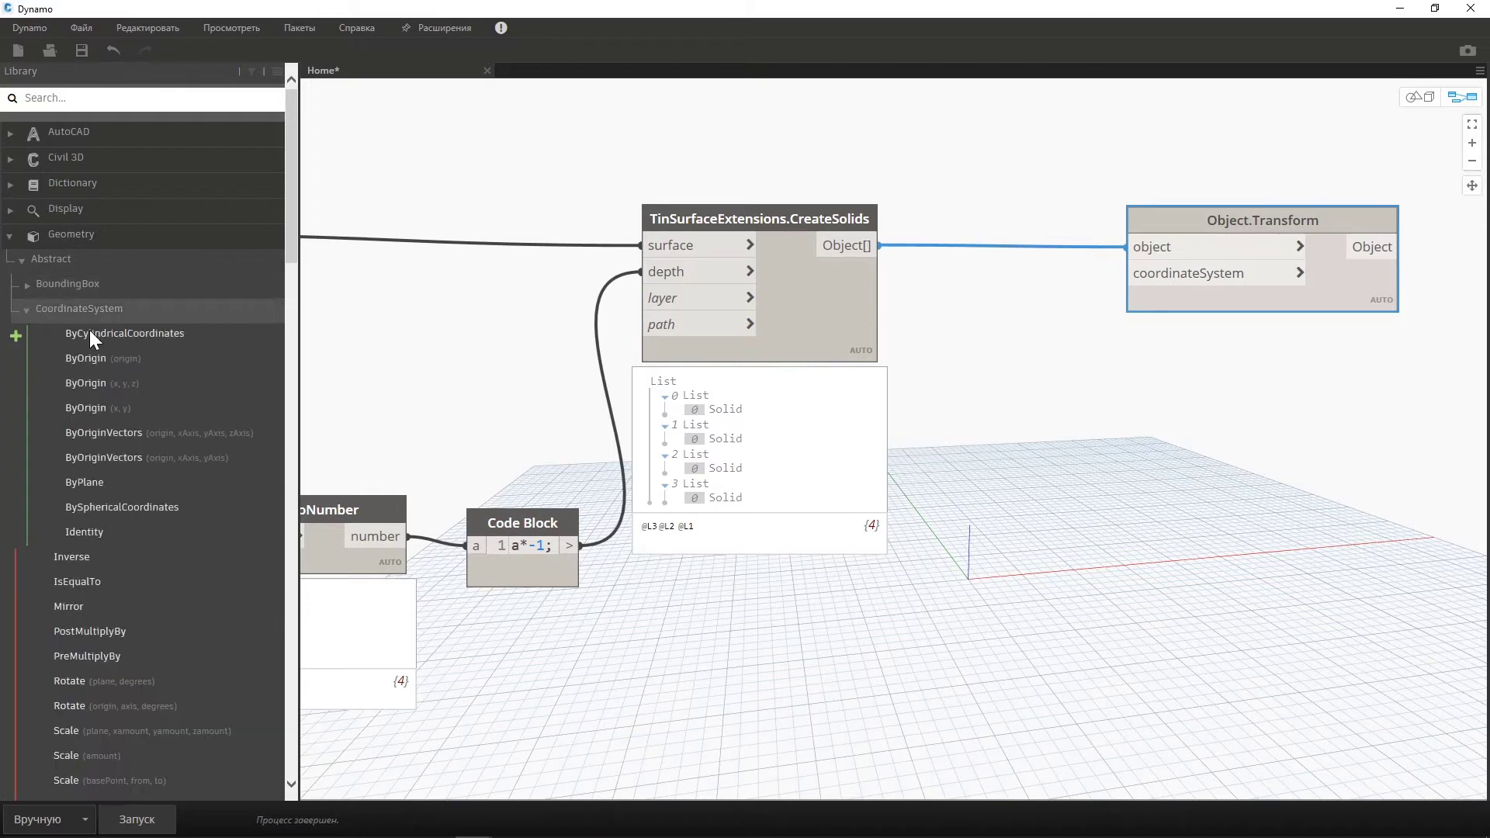
scroll(94, 329, down, 3)
scroll(96, 333, down, 3)
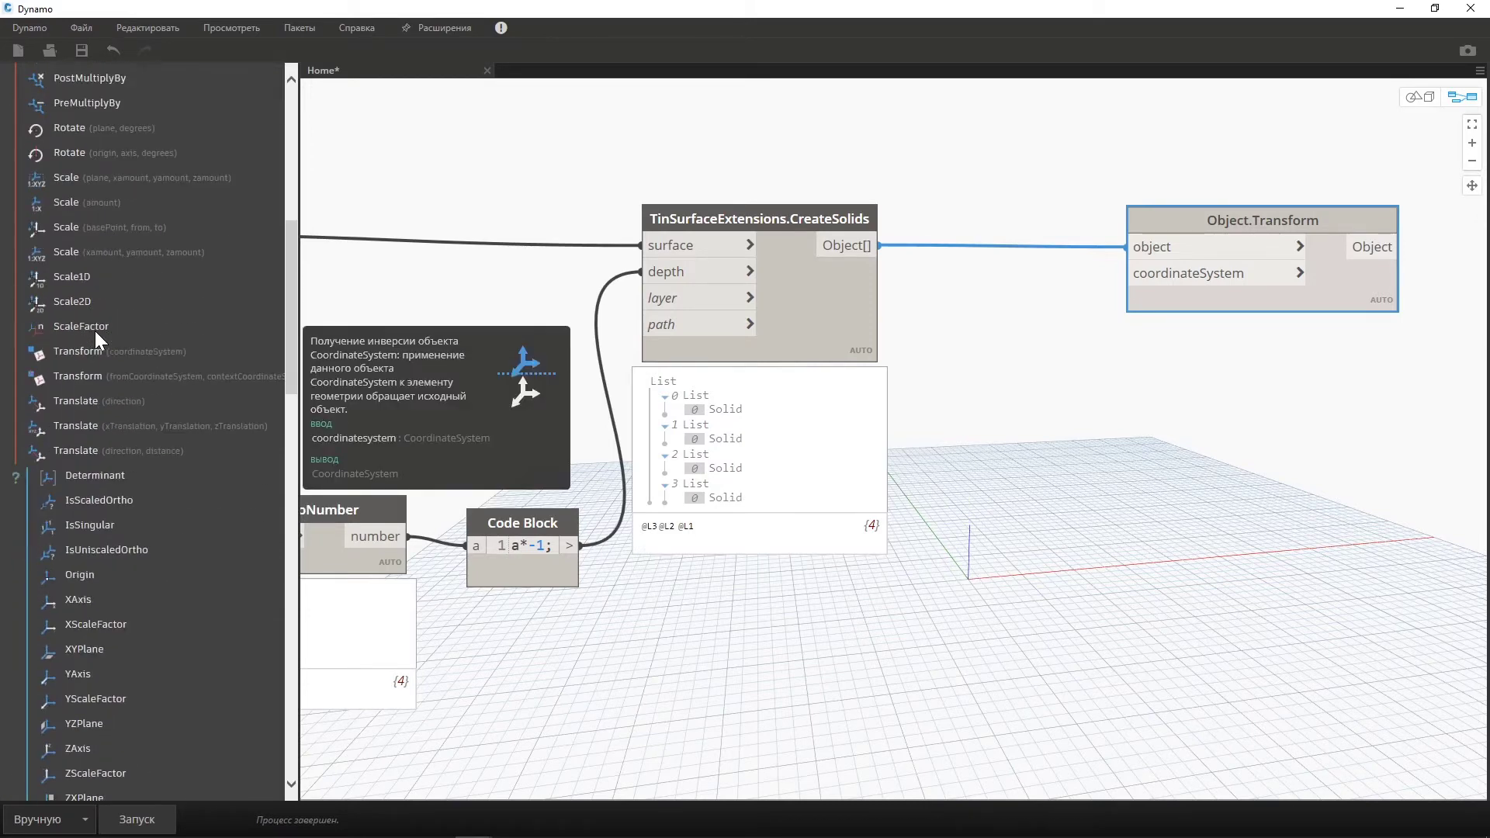
Add a CoordinateSystem.Translate node and position it below Object.Transform.
click(116, 453)
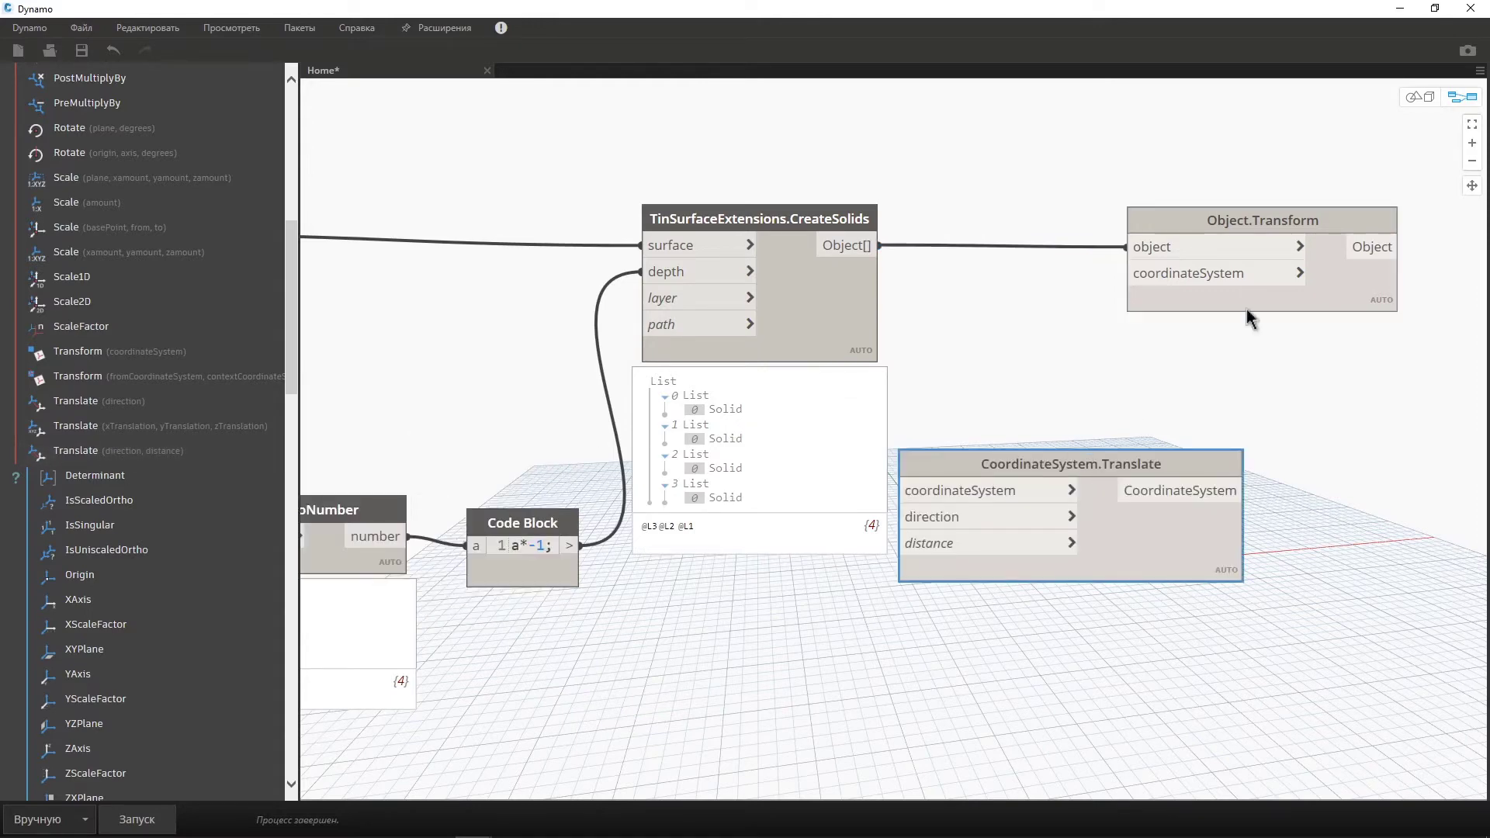
drag(1259, 217, 1444, 203)
middle_drag(1173, 395, 959, 395)
middle_drag(1174, 246, 997, 241)
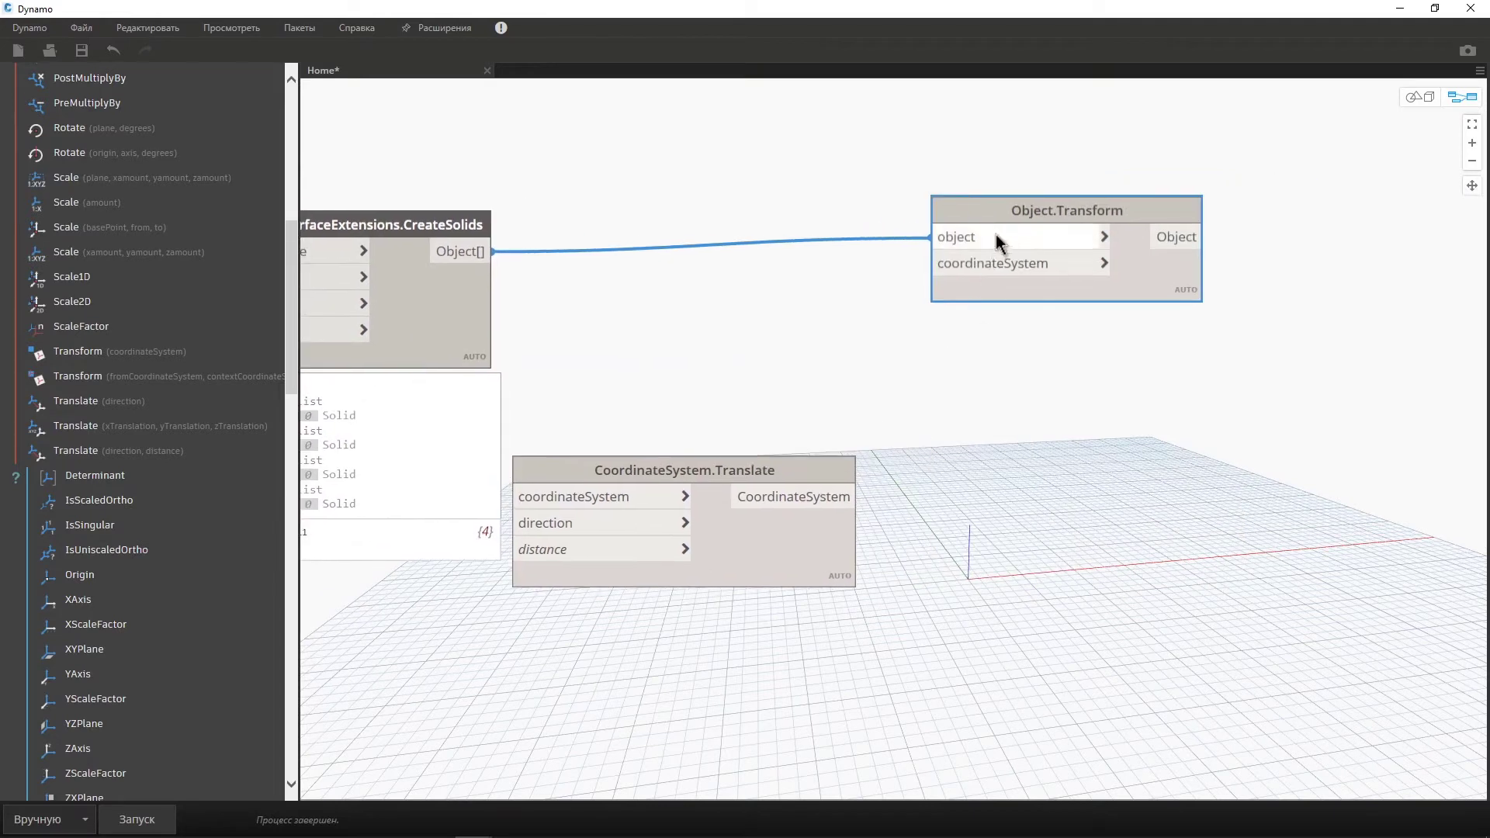
drag(999, 243, 1147, 272)
drag(828, 471, 1018, 393)
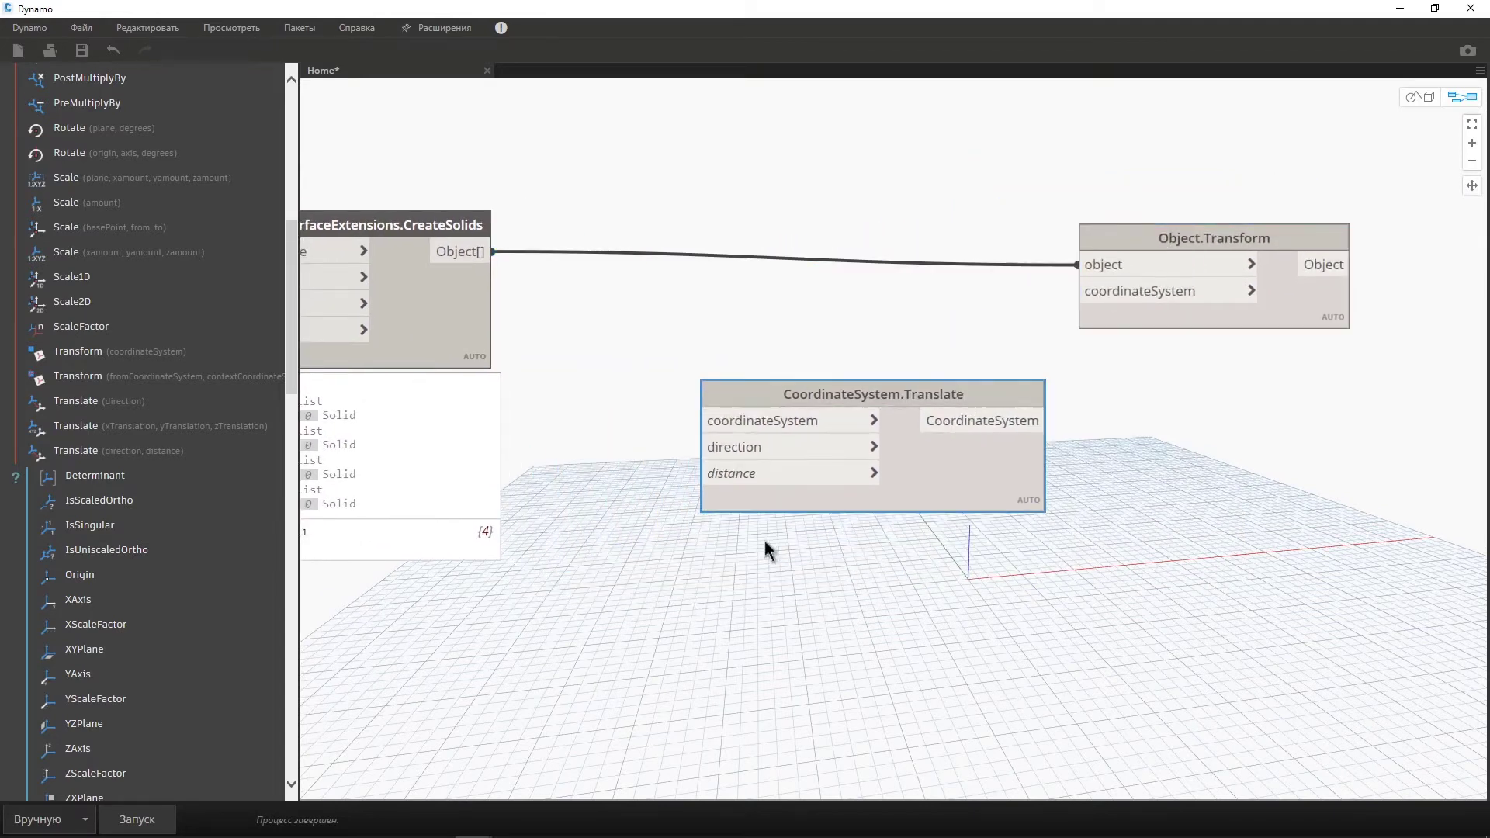
middle_drag(746, 443, 861, 419)
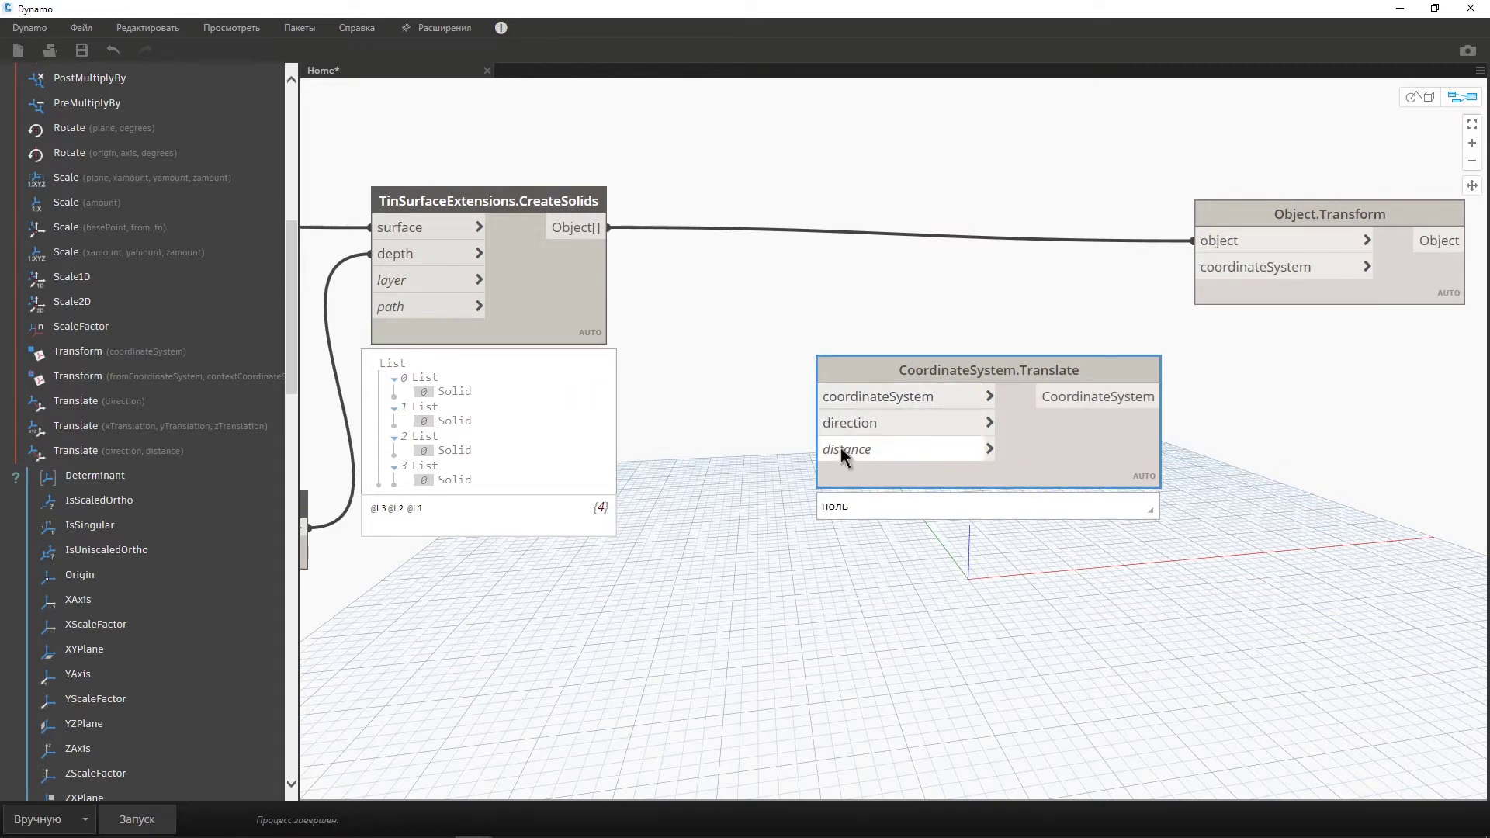
drag(888, 397, 913, 560)
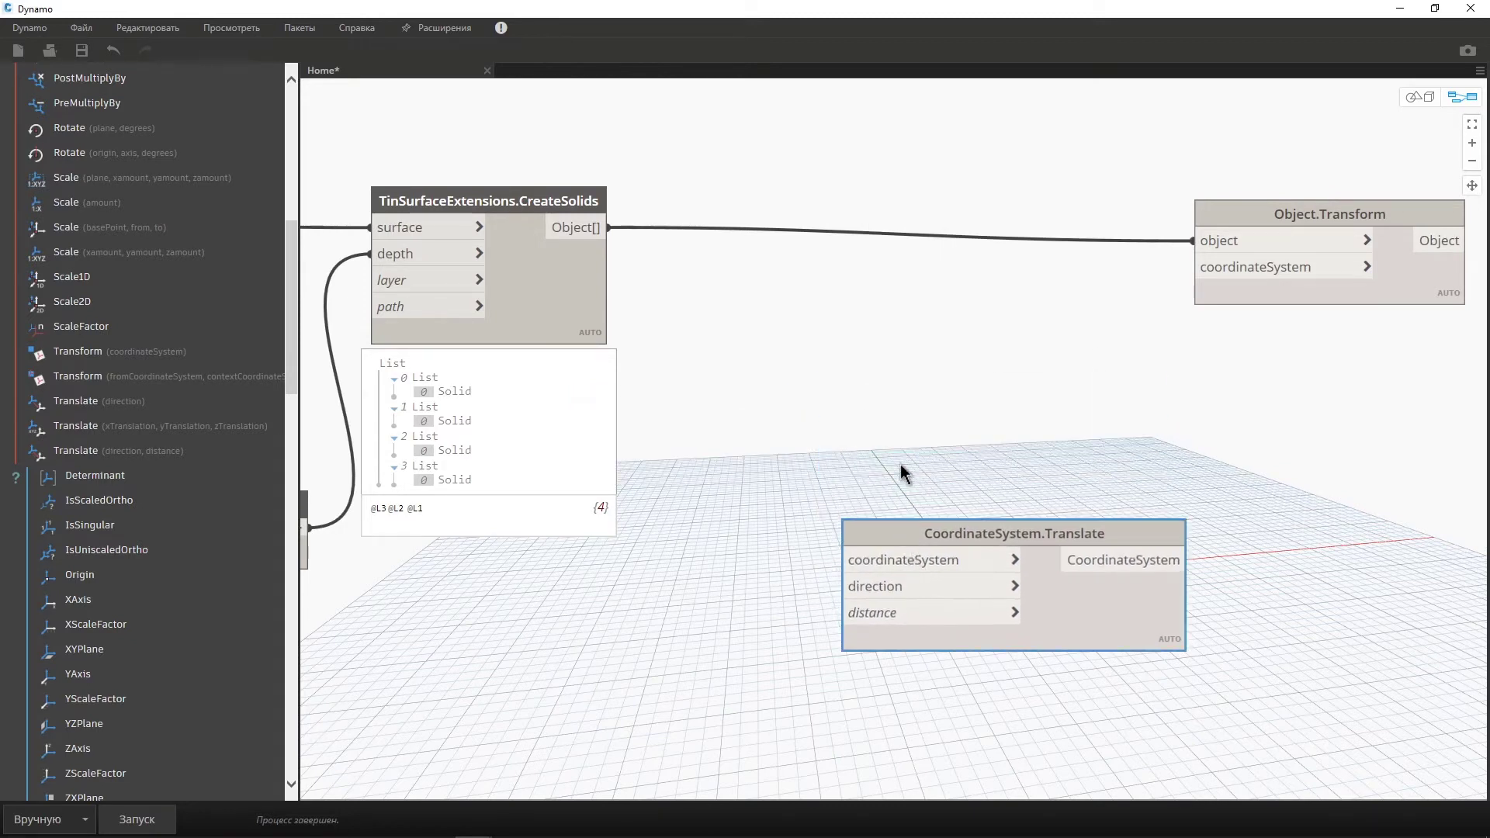
middle_drag(899, 476, 932, 388)
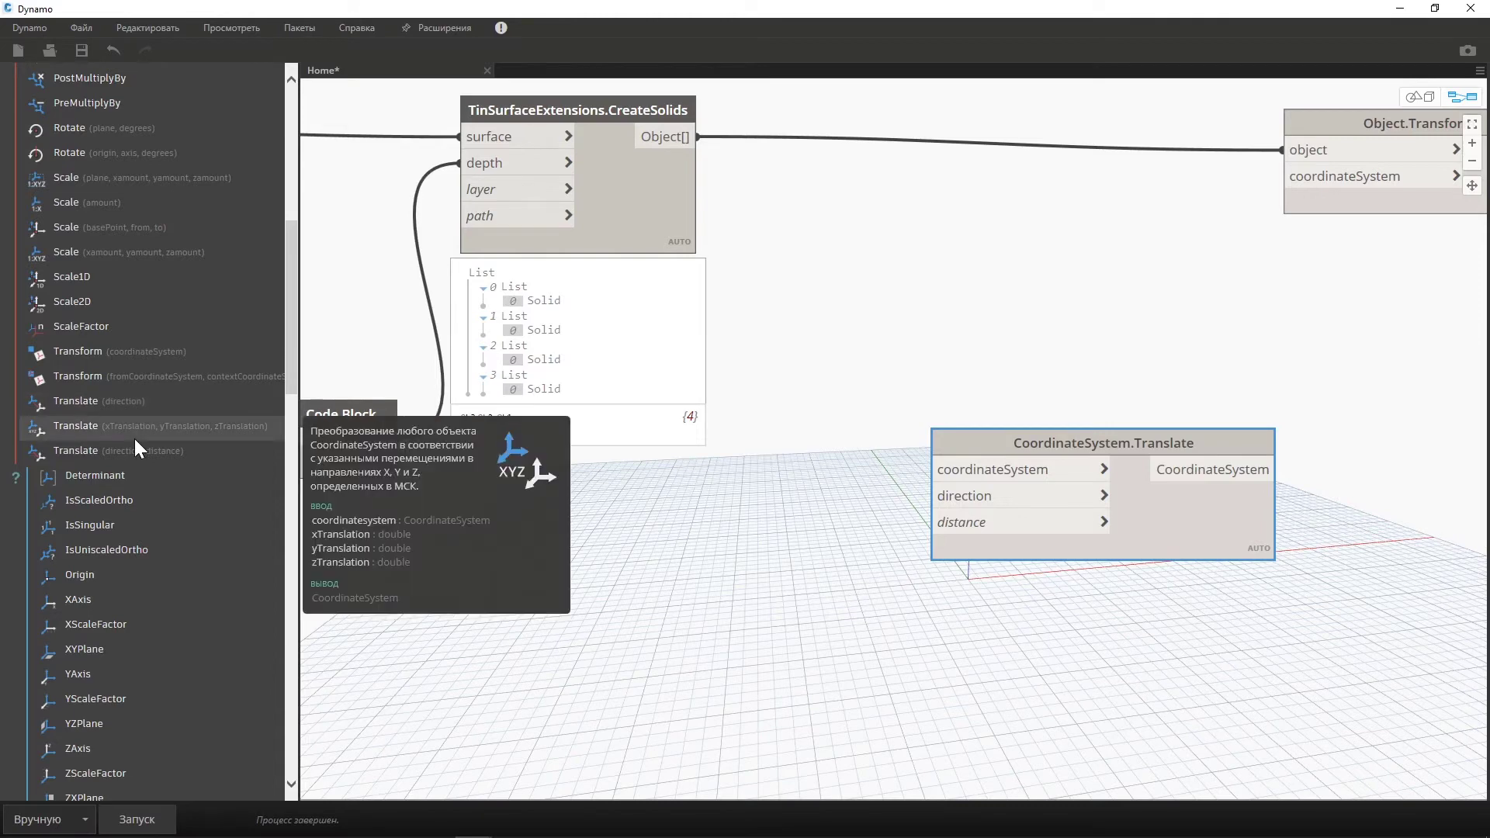
scroll(134, 439, up, 2)
scroll(133, 439, up, 5)
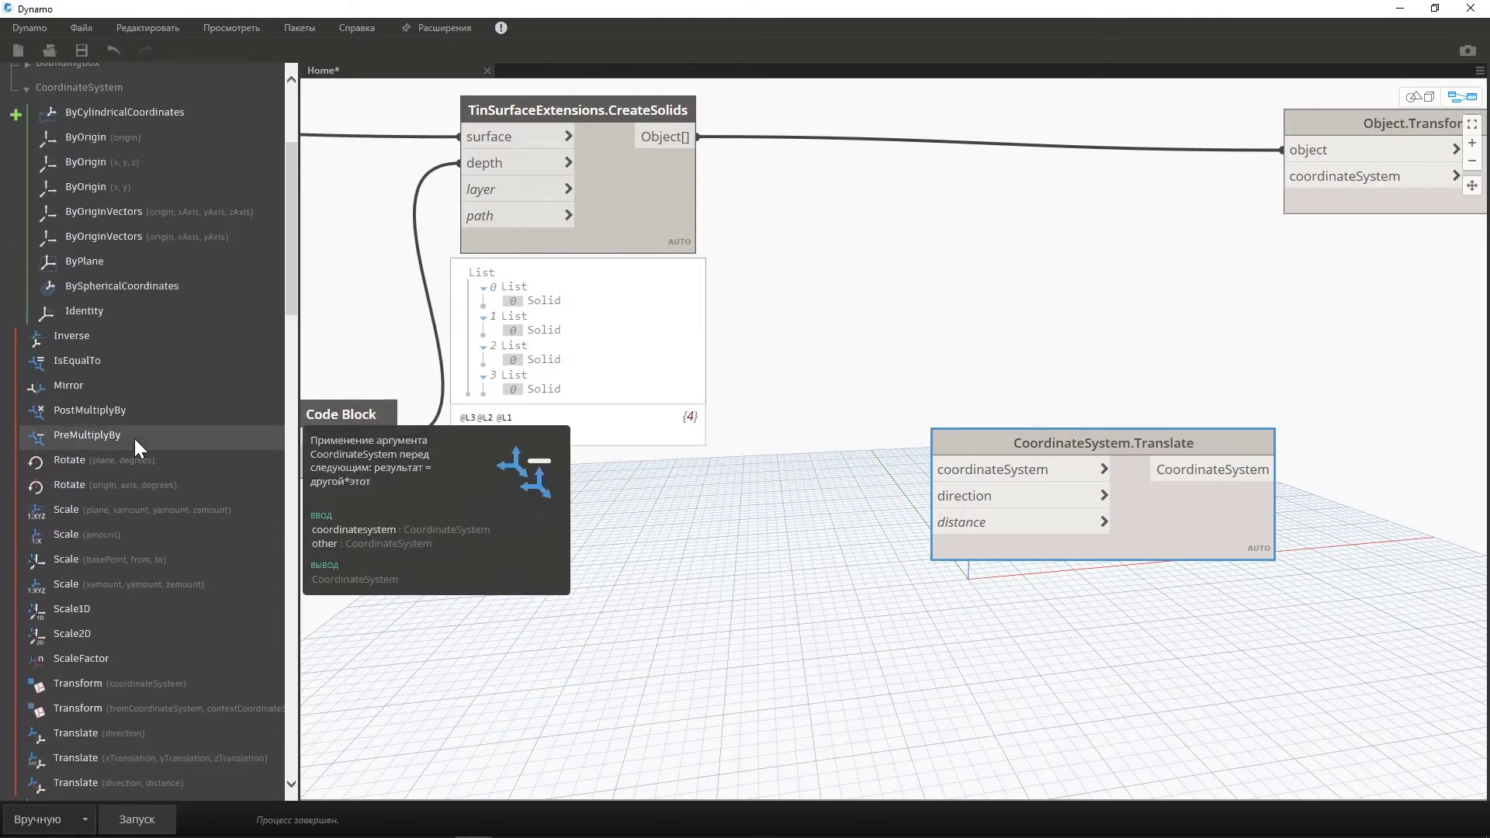
Add a CoordinateSystem.ByOrigin node and wire it into Translate's coordinateSystem input.
click(163, 147)
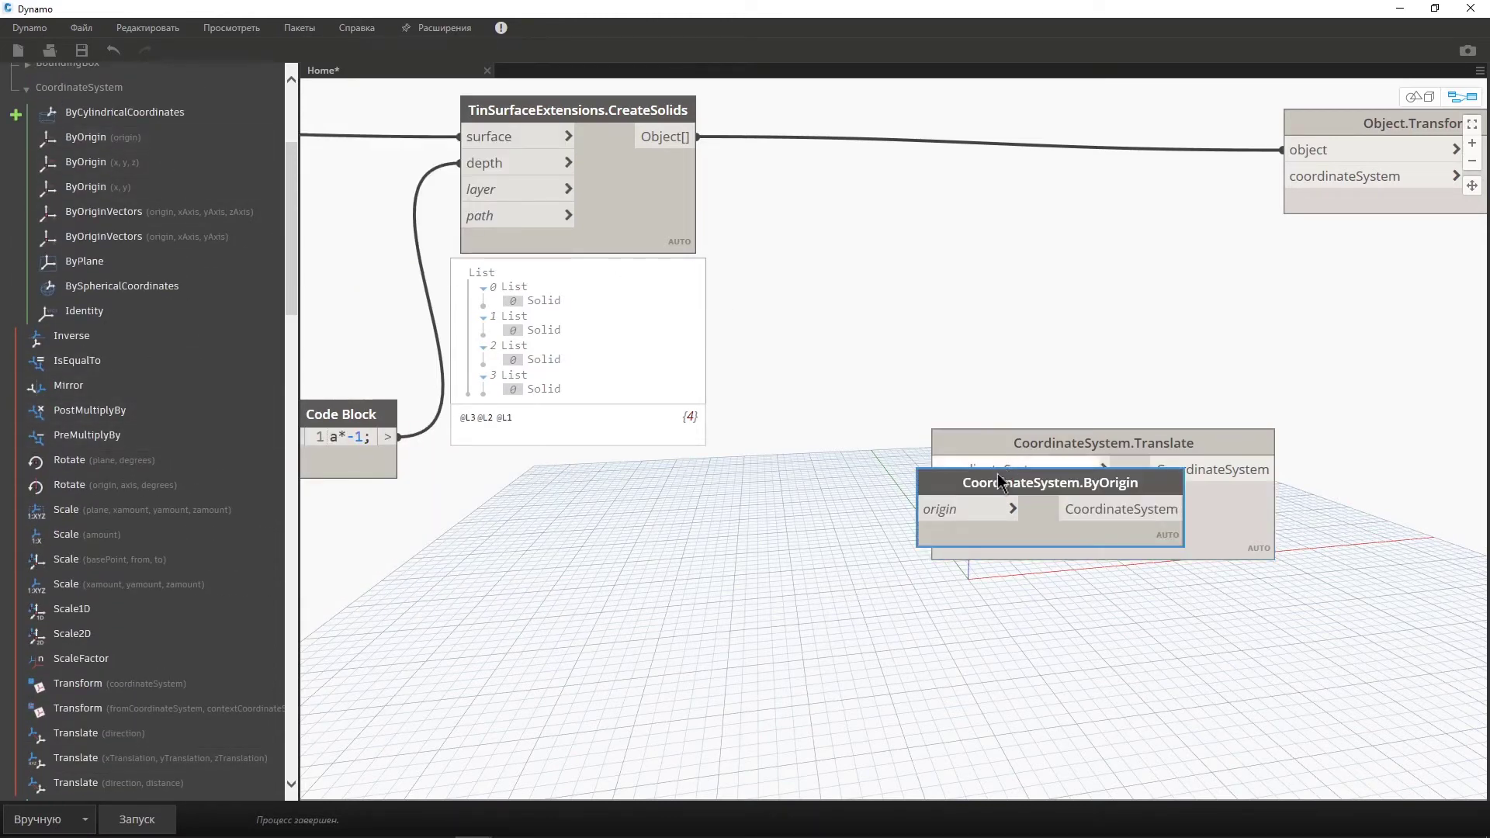
drag(976, 478, 575, 485)
click(780, 507)
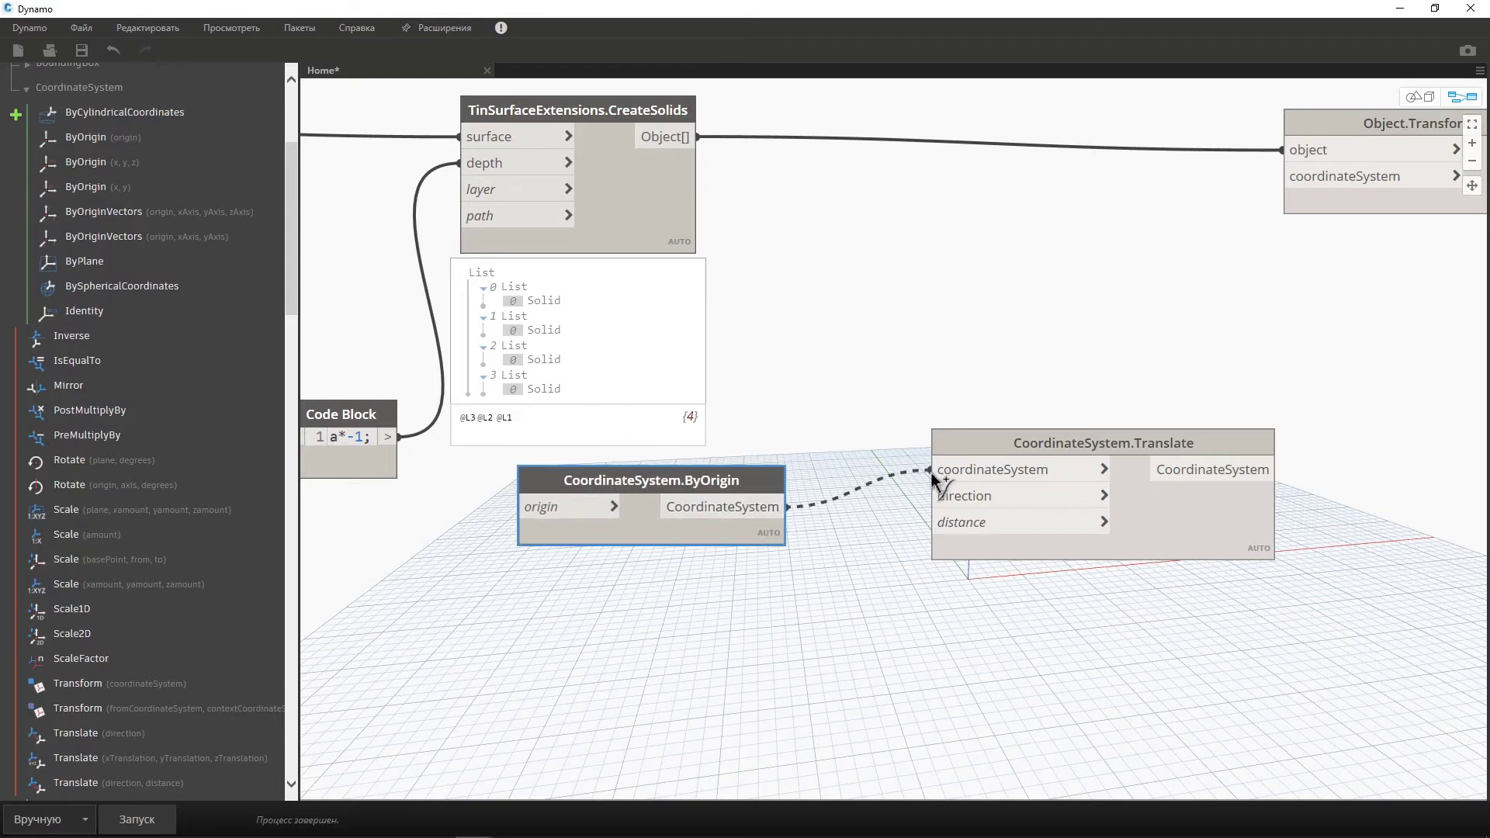
click(936, 470)
drag(1027, 436, 1063, 505)
middle_drag(832, 531, 848, 485)
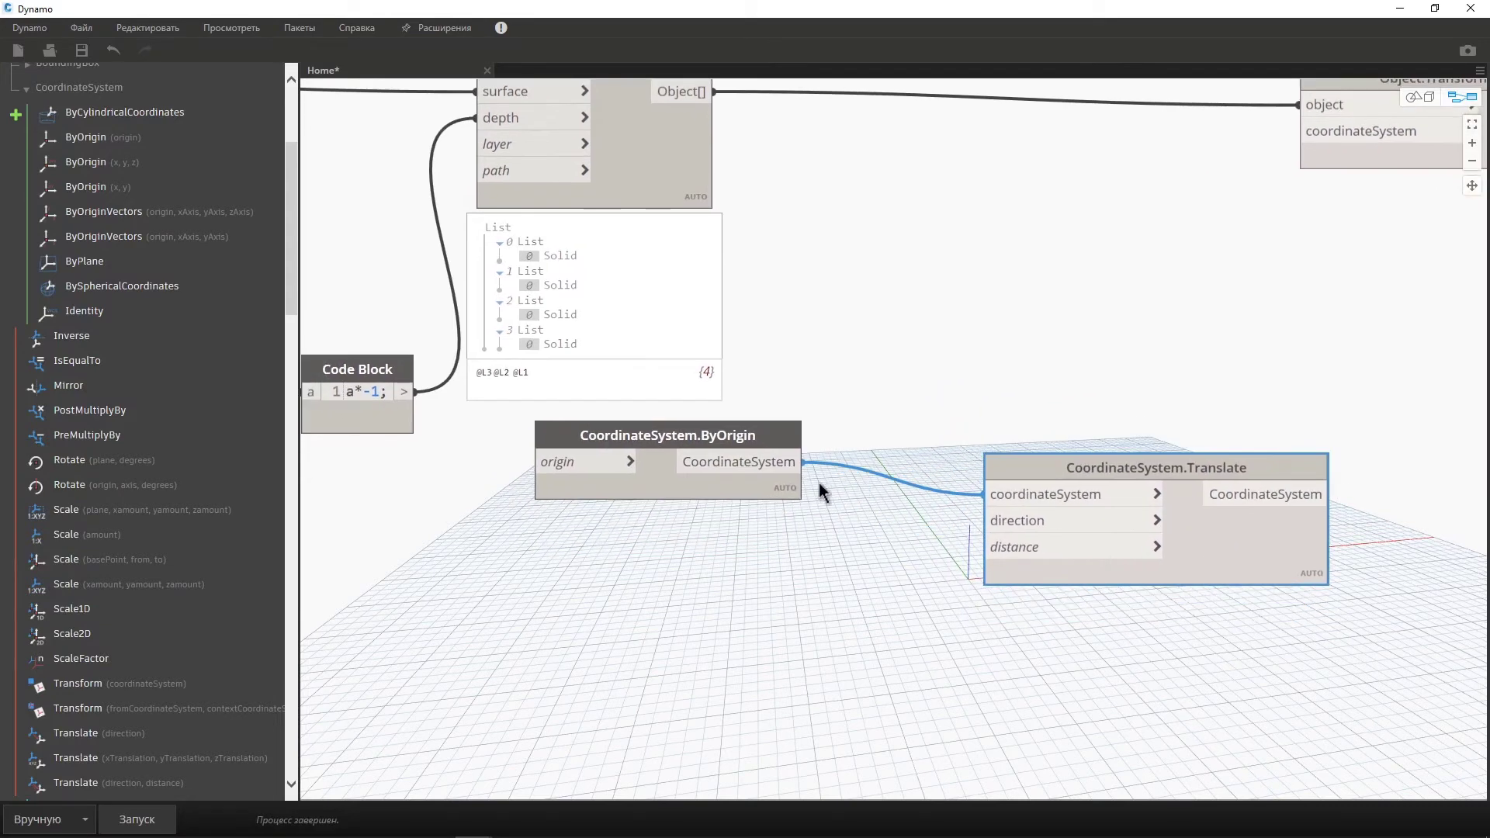
Add a Vector.ZAxis node as Translate's direction input.
double_click(1011, 518)
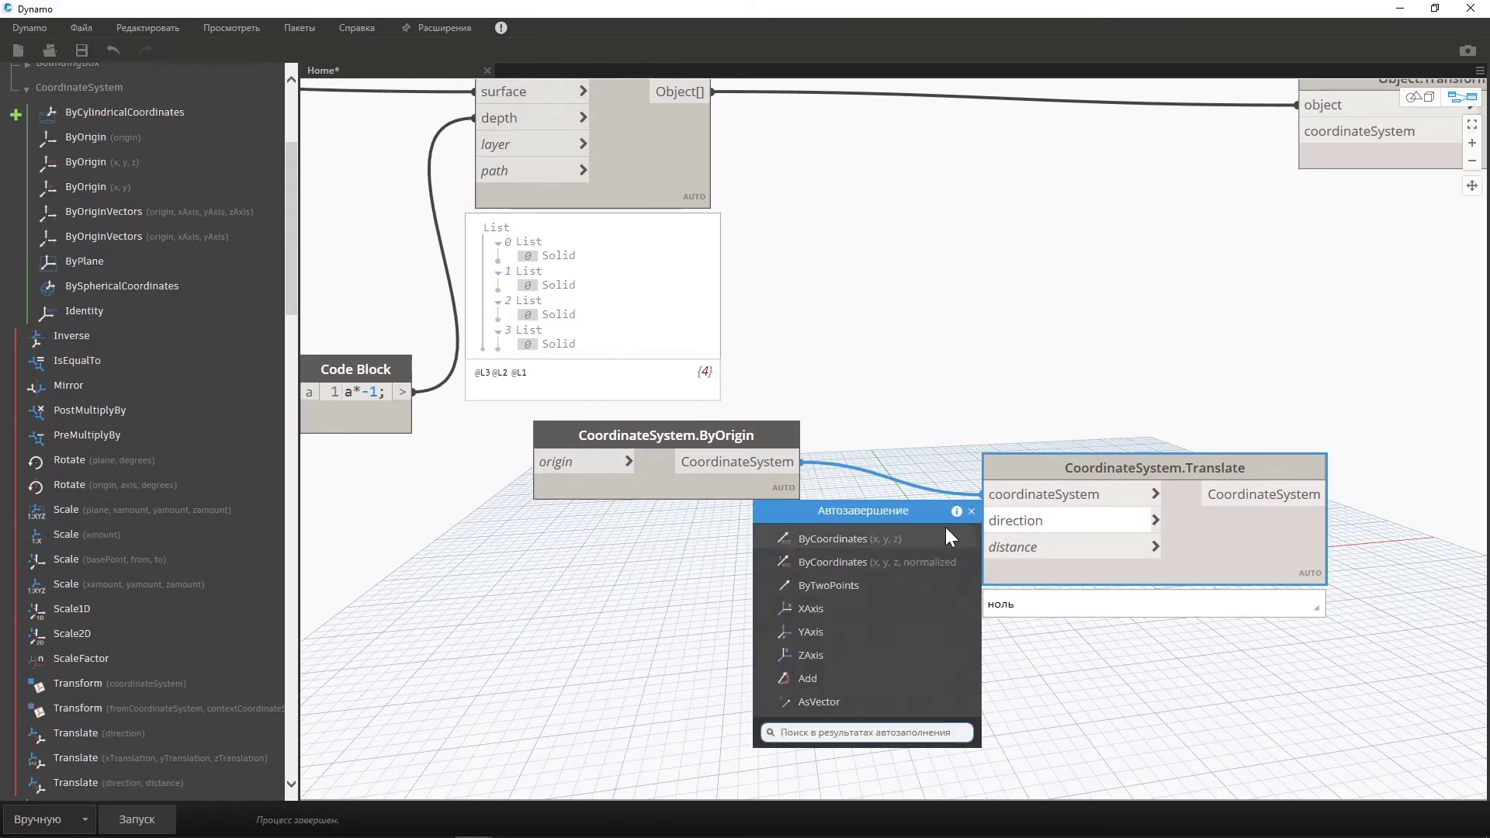
click(829, 652)
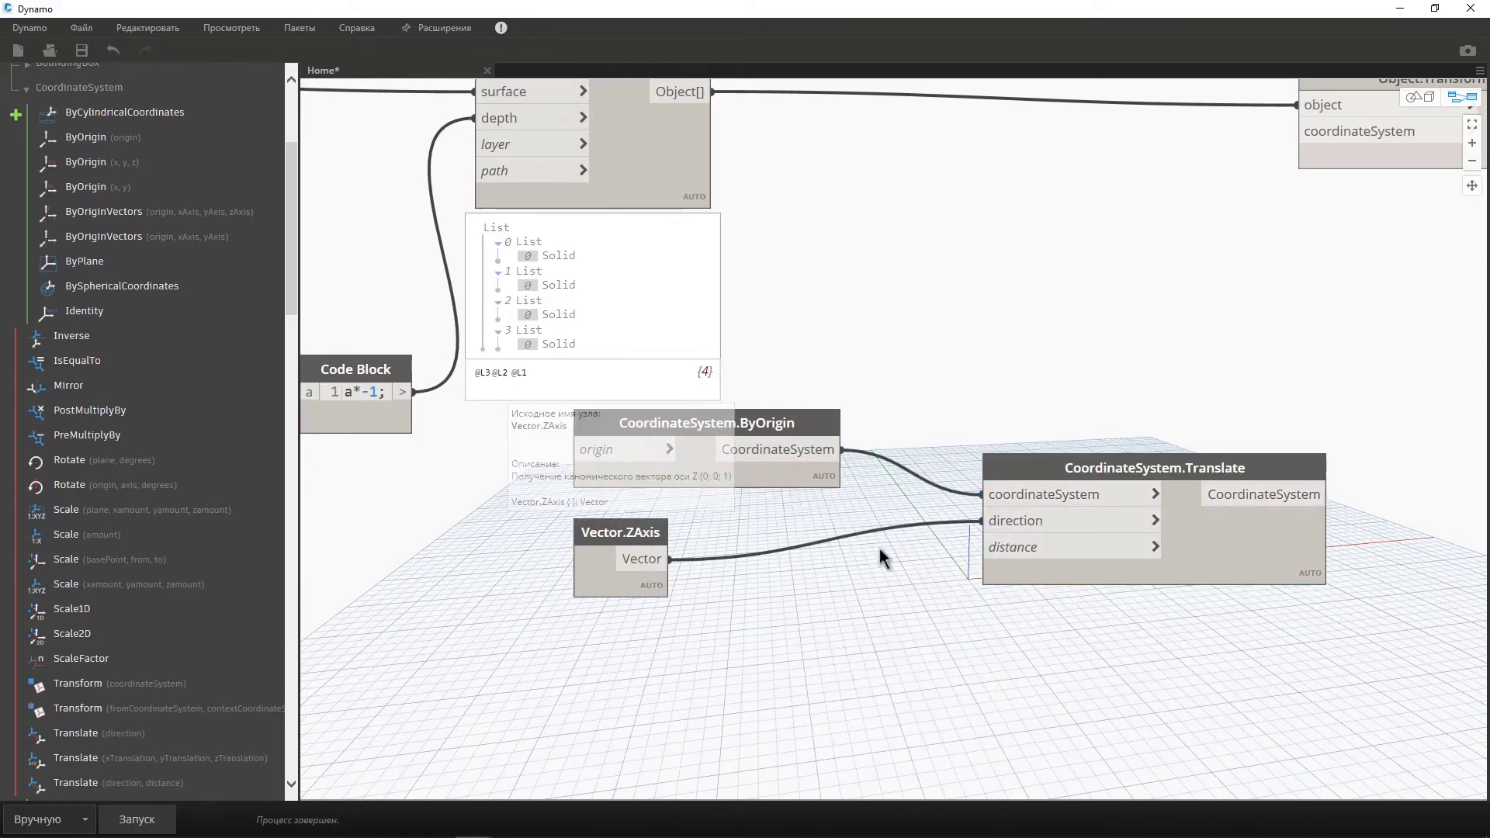
middle_drag(929, 595, 1052, 593)
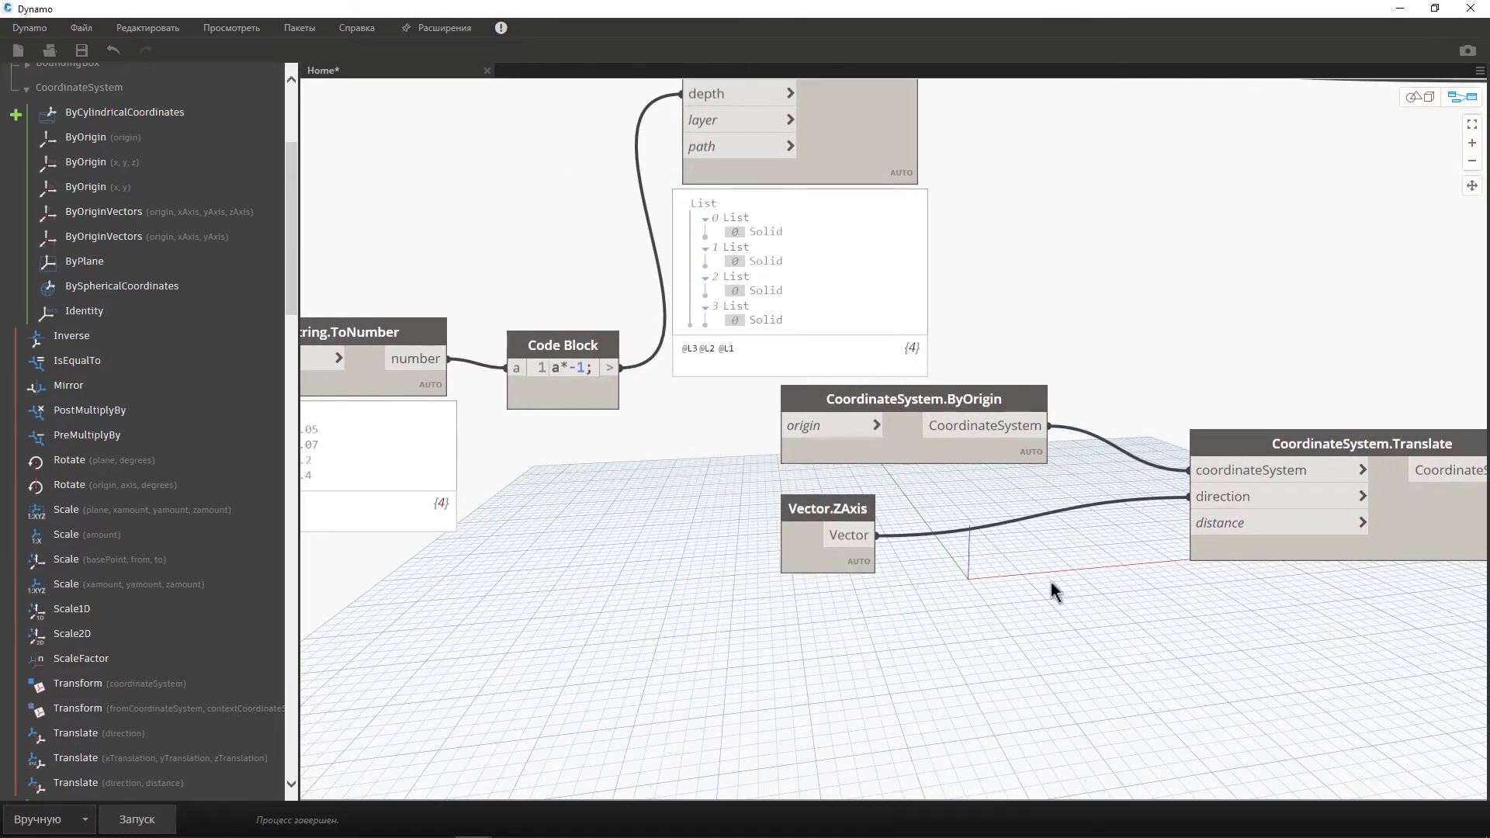
scroll(1052, 593, down, 2)
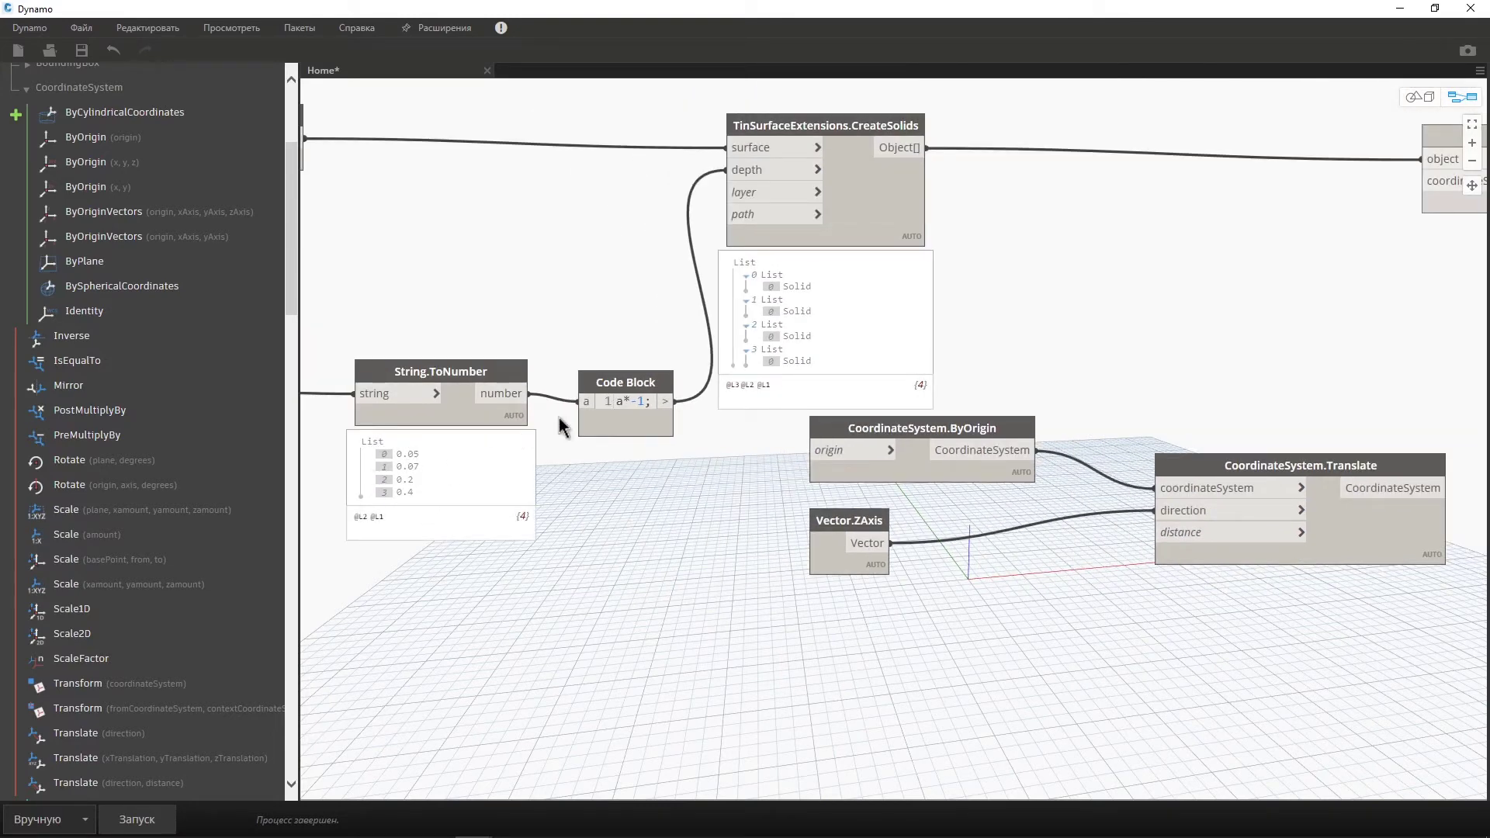
Place a List.Scan node near the negating a*-1 Code Block.
click(664, 449)
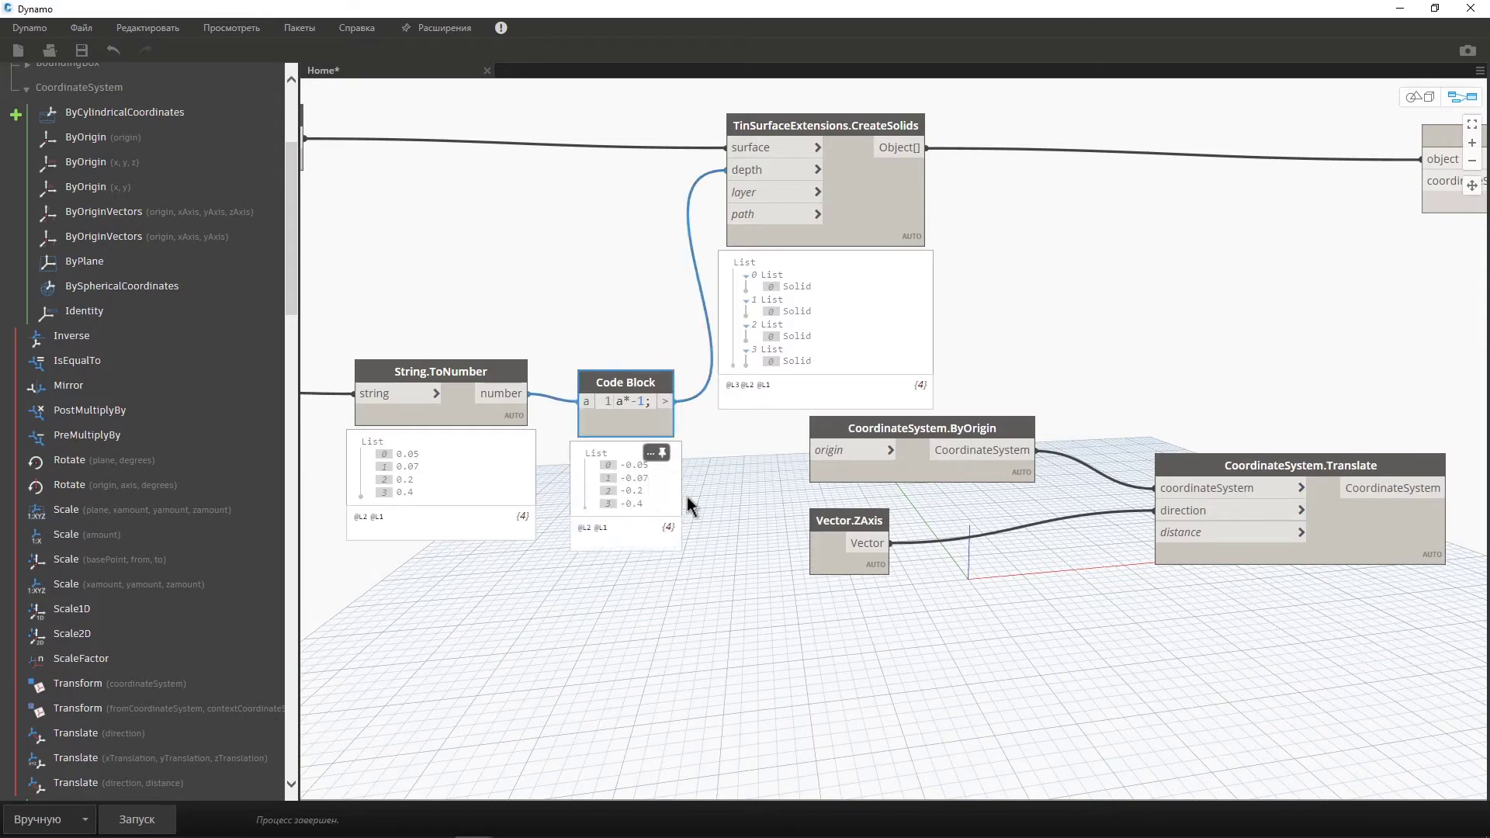
middle_drag(758, 513, 749, 458)
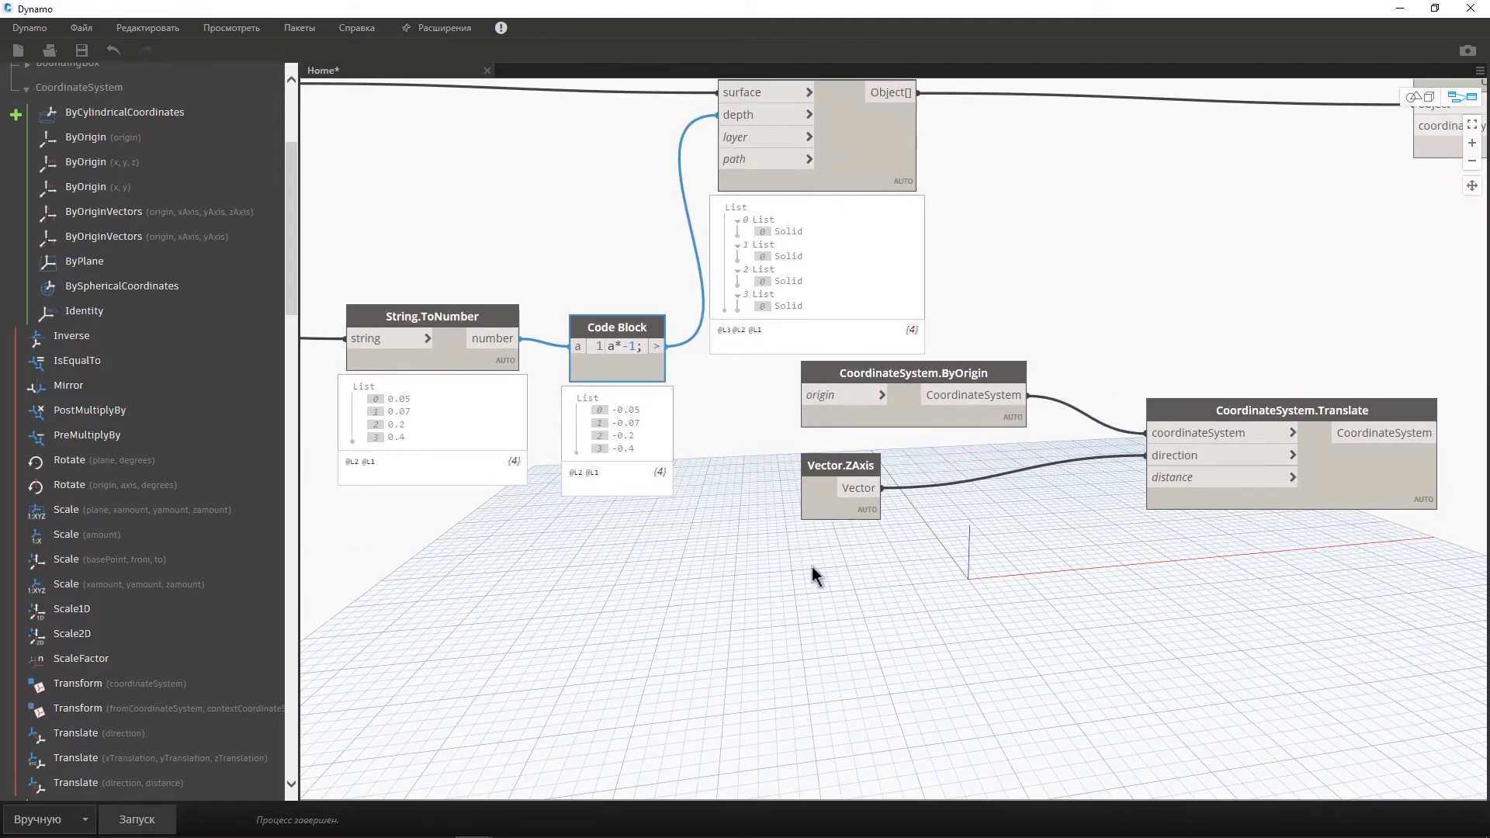
right_click(821, 592)
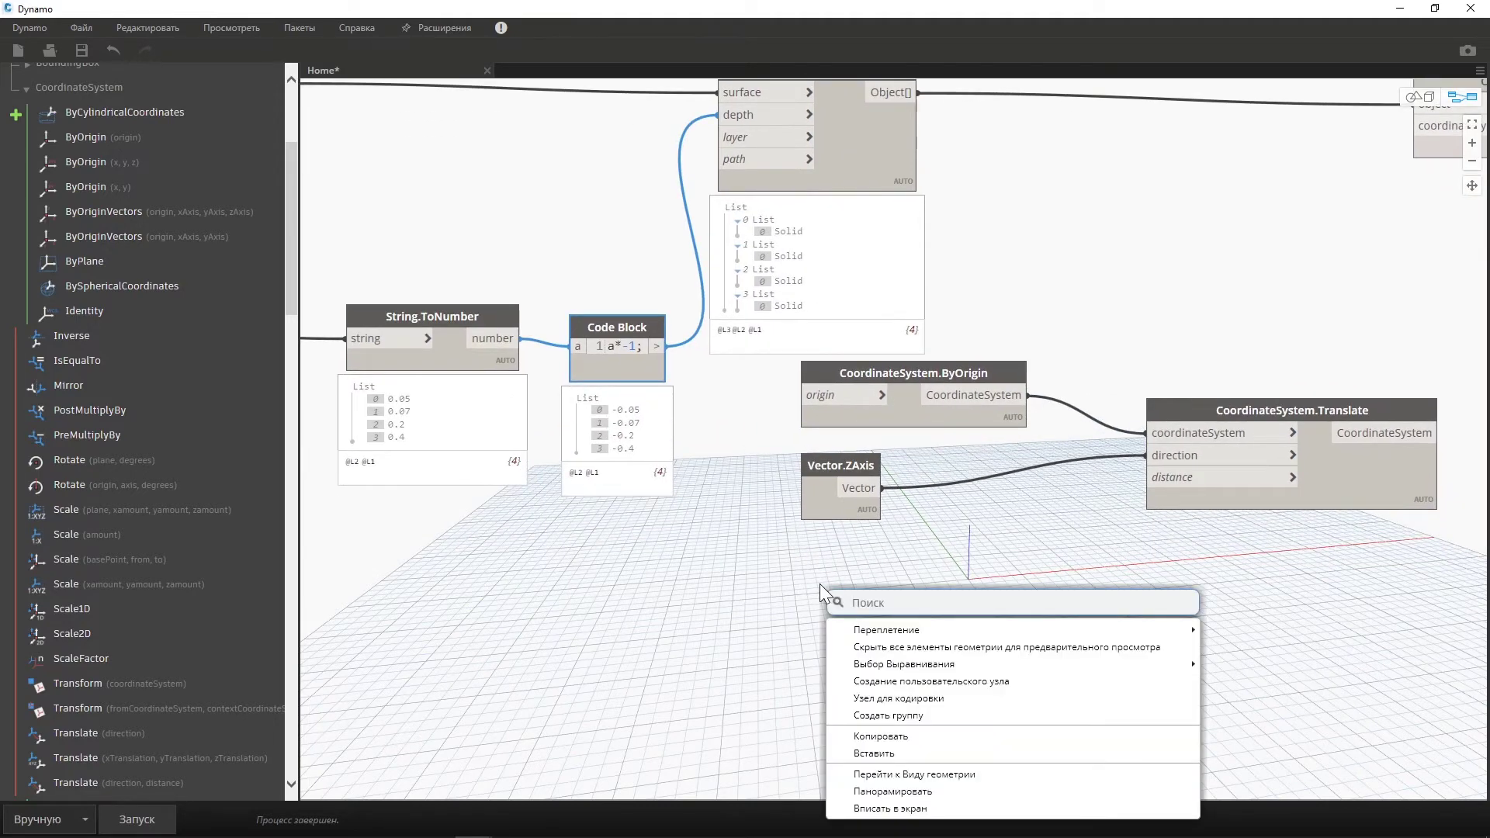
text(List.Scan)
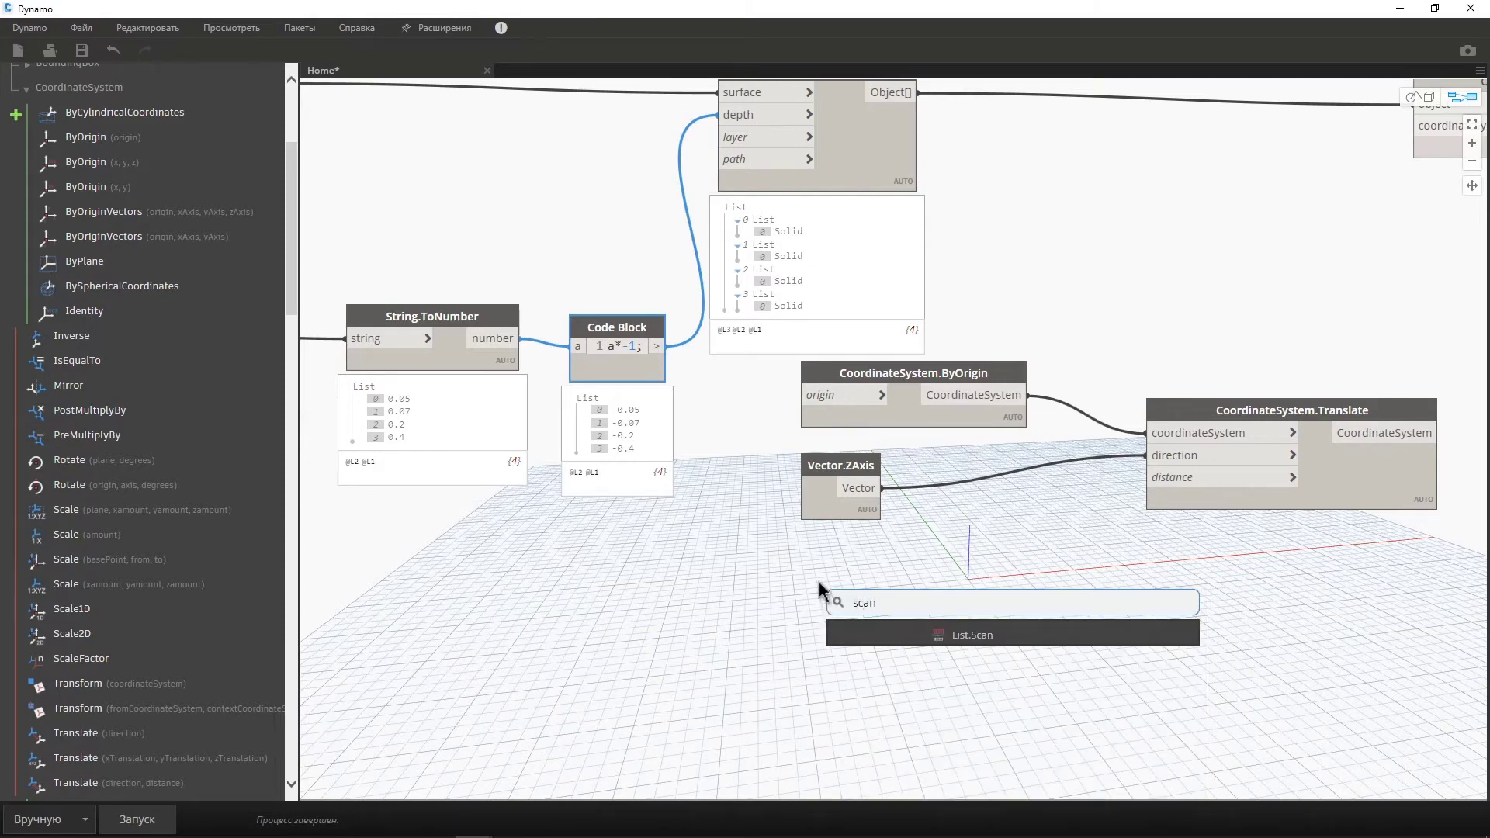
key(Return)
middle_drag(677, 378, 714, 305)
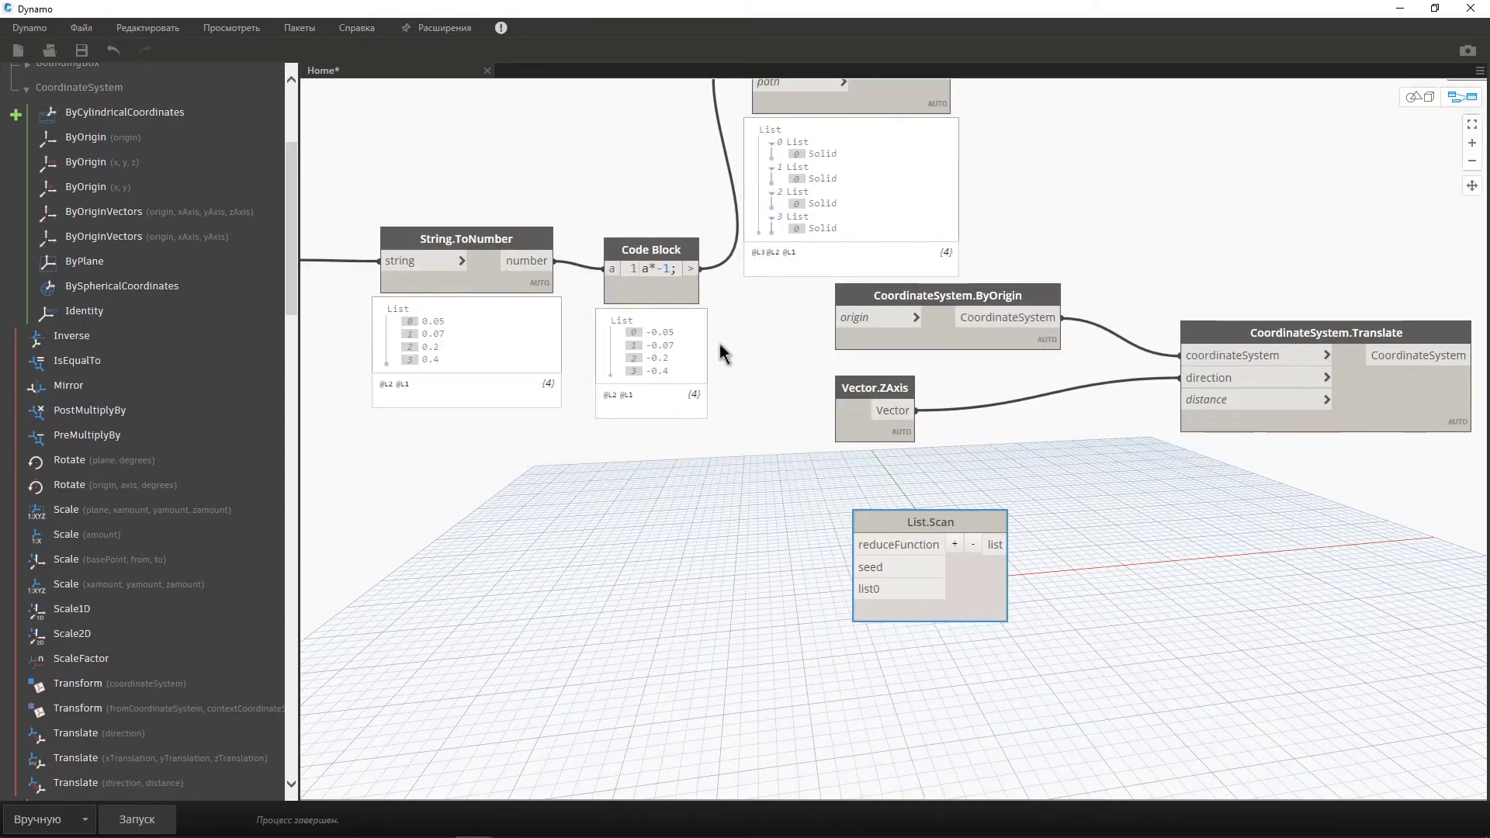
middle_drag(781, 510, 801, 457)
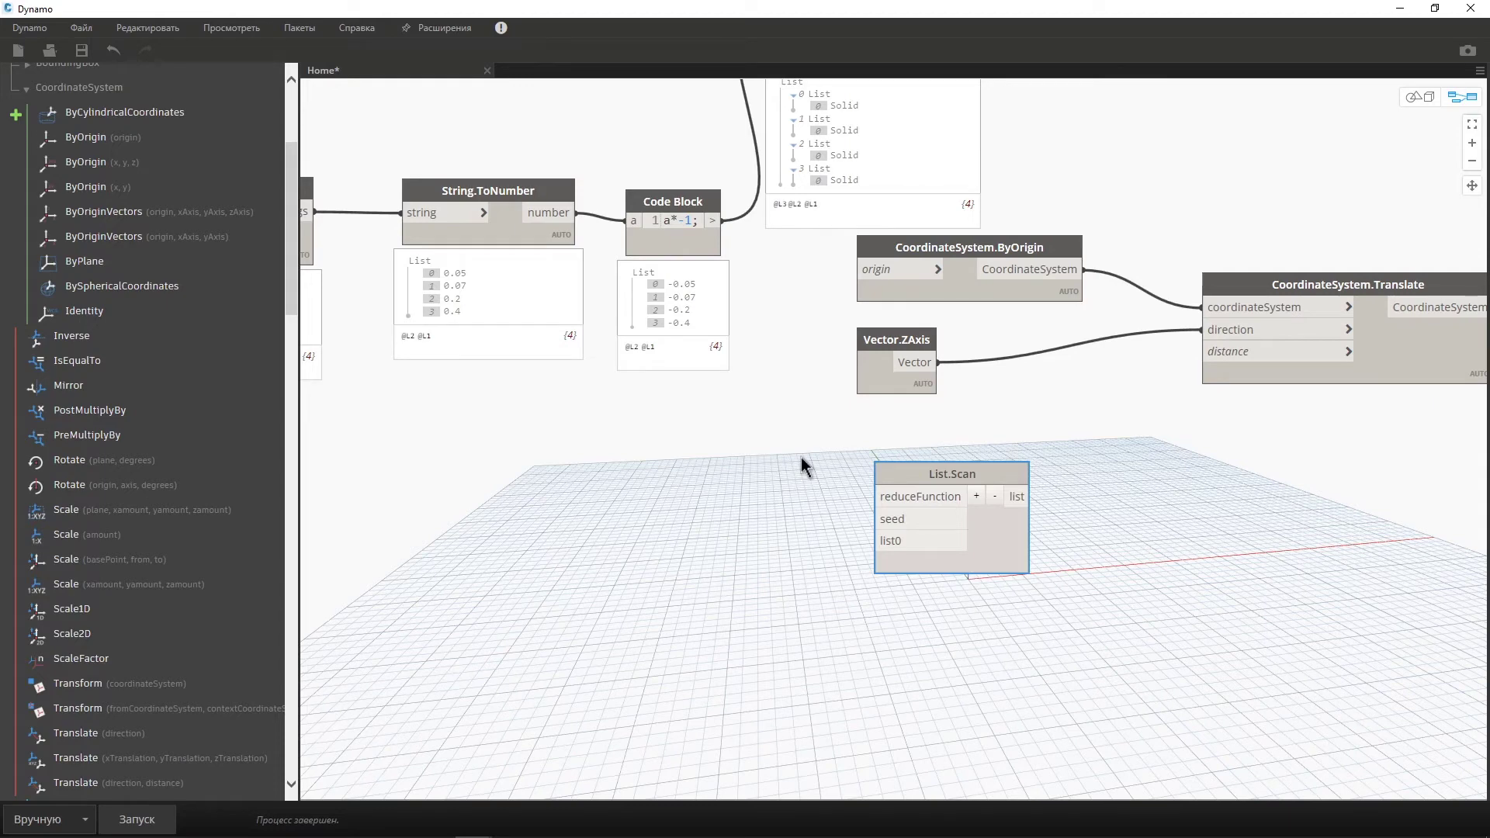
click(801, 458)
Use an addition (+) node as List.Scan's reduceFunction.
right_click(789, 475)
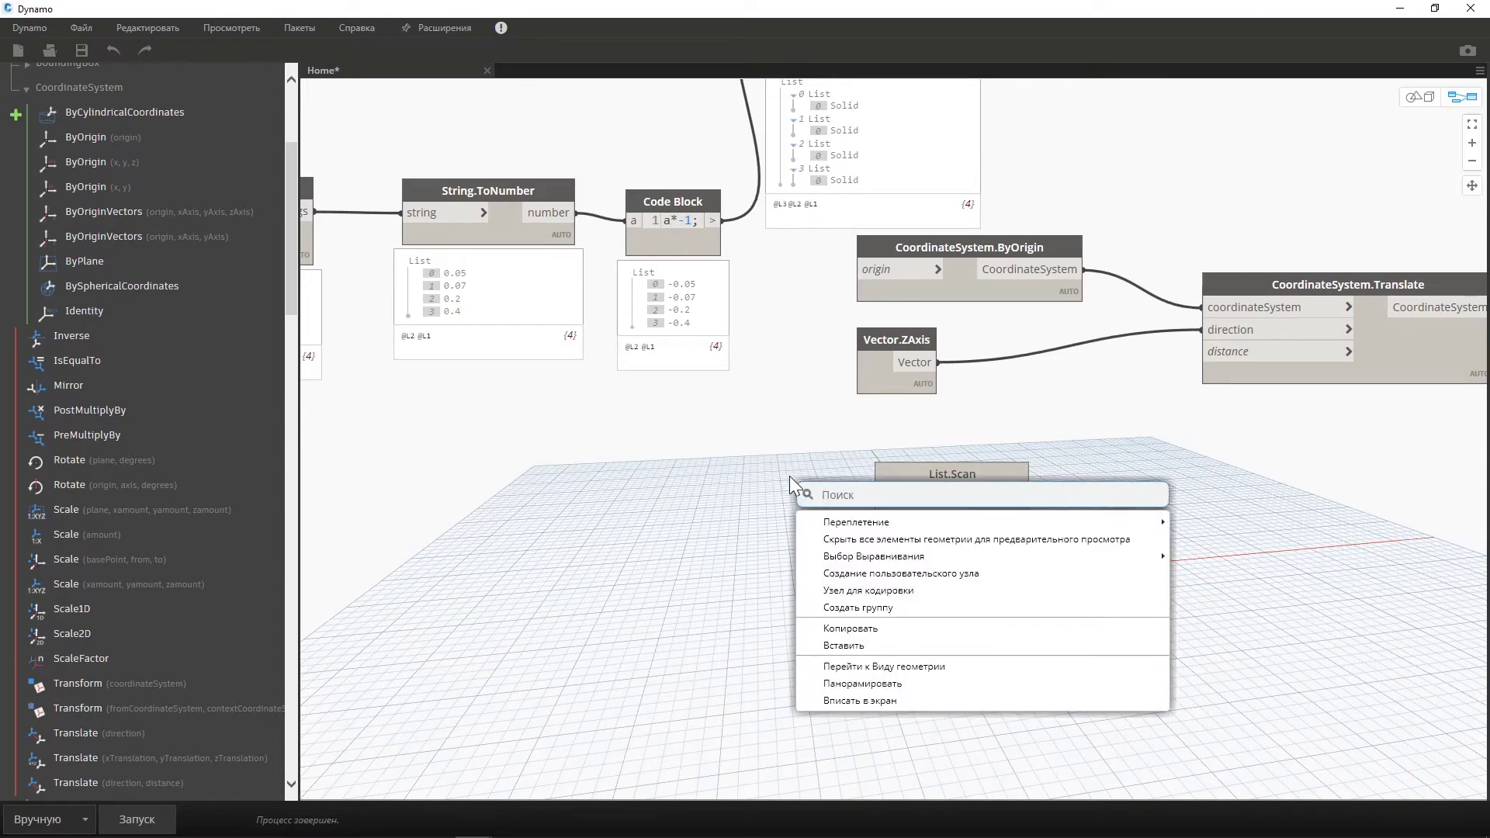
text(+)
key(Return)
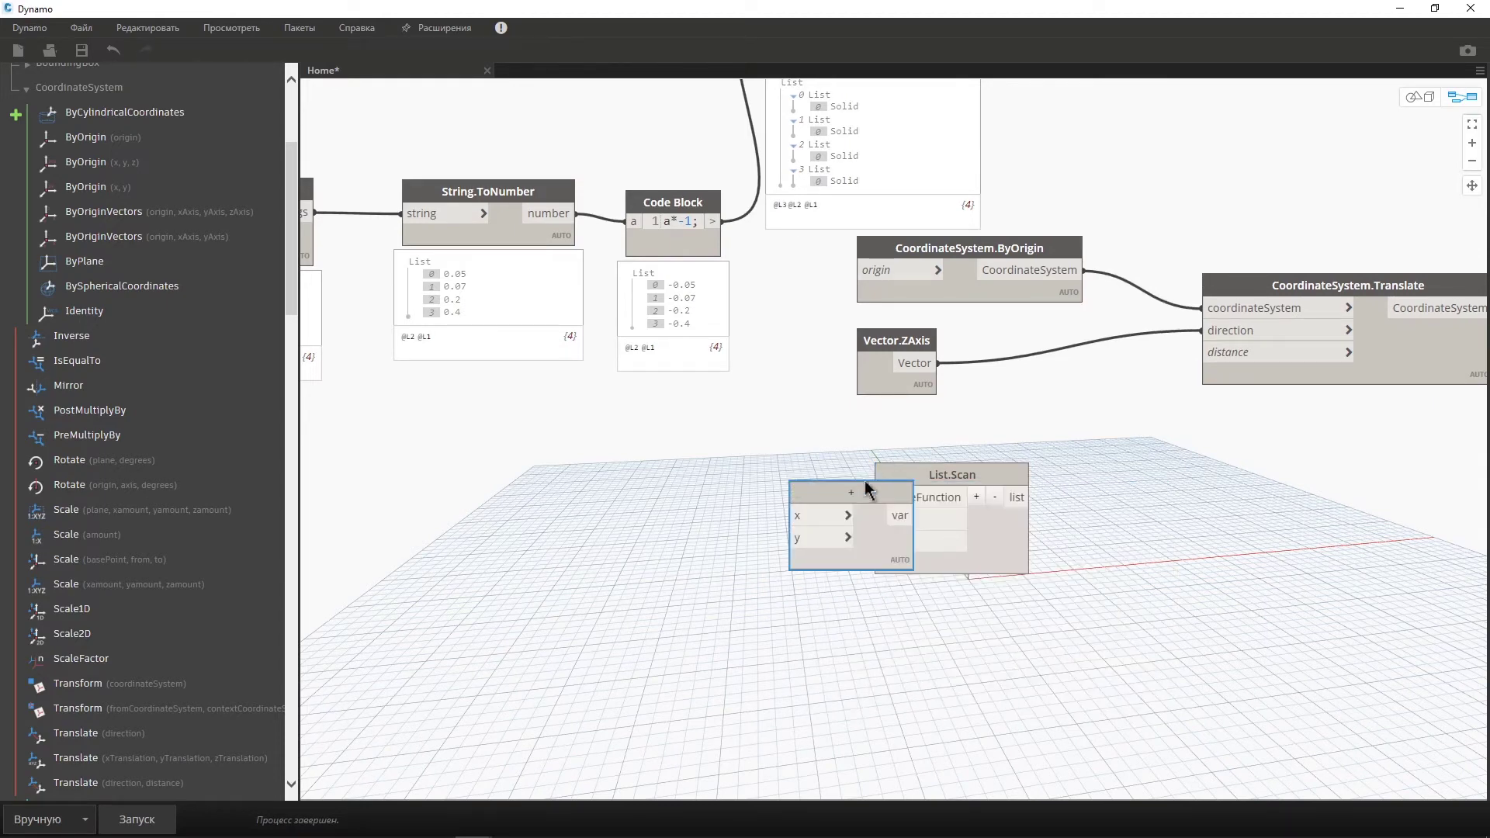
mouse_move(865, 487)
mouse_down()
mouse_move(728, 459)
mouse_move(877, 497)
mouse_up()
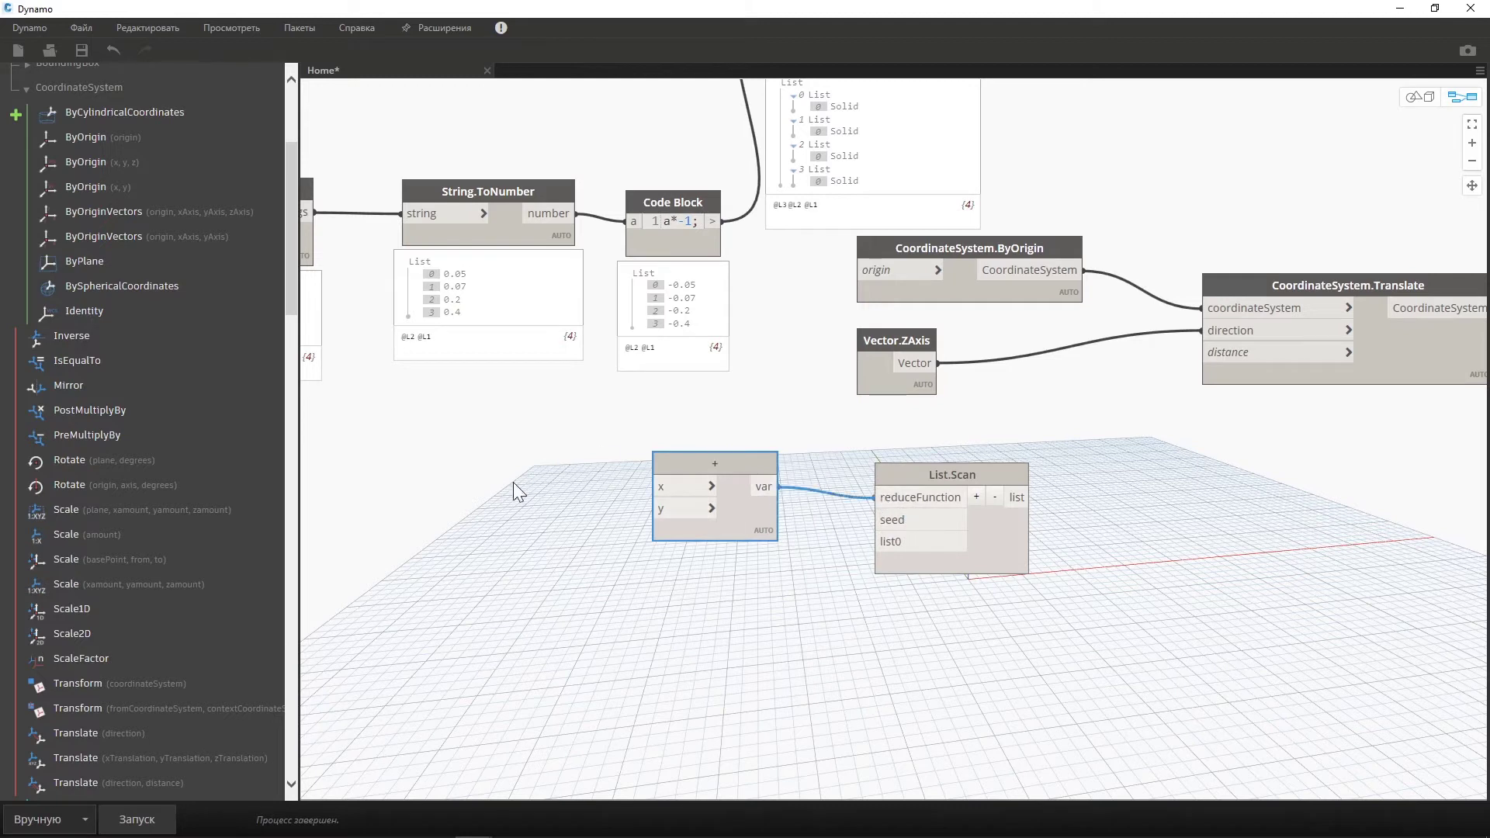
drag(701, 466, 695, 436)
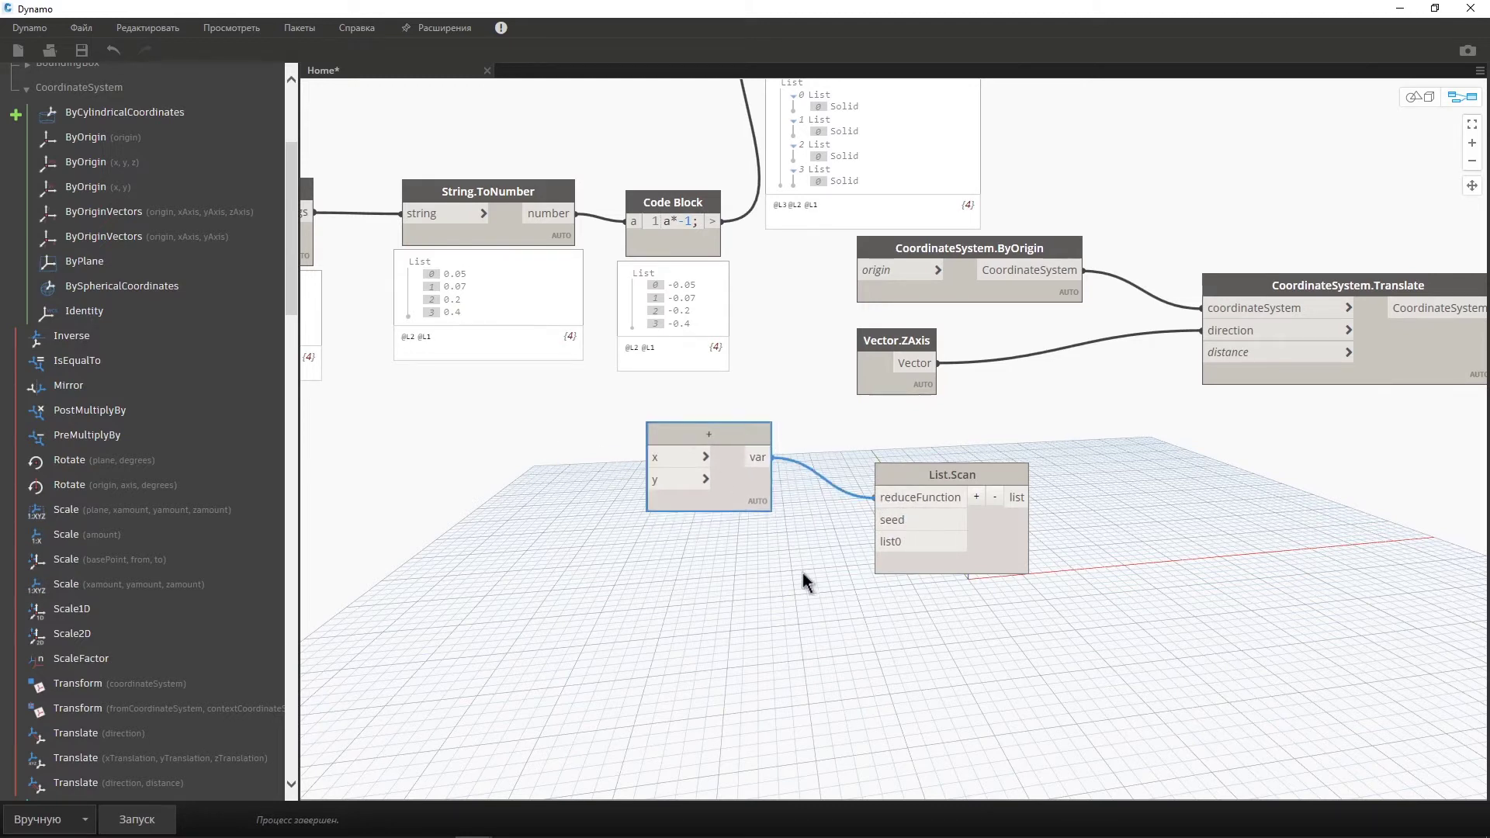
Feed the negated depths into list0 and a 0 Code Block into seed.
drag(712, 221, 876, 542)
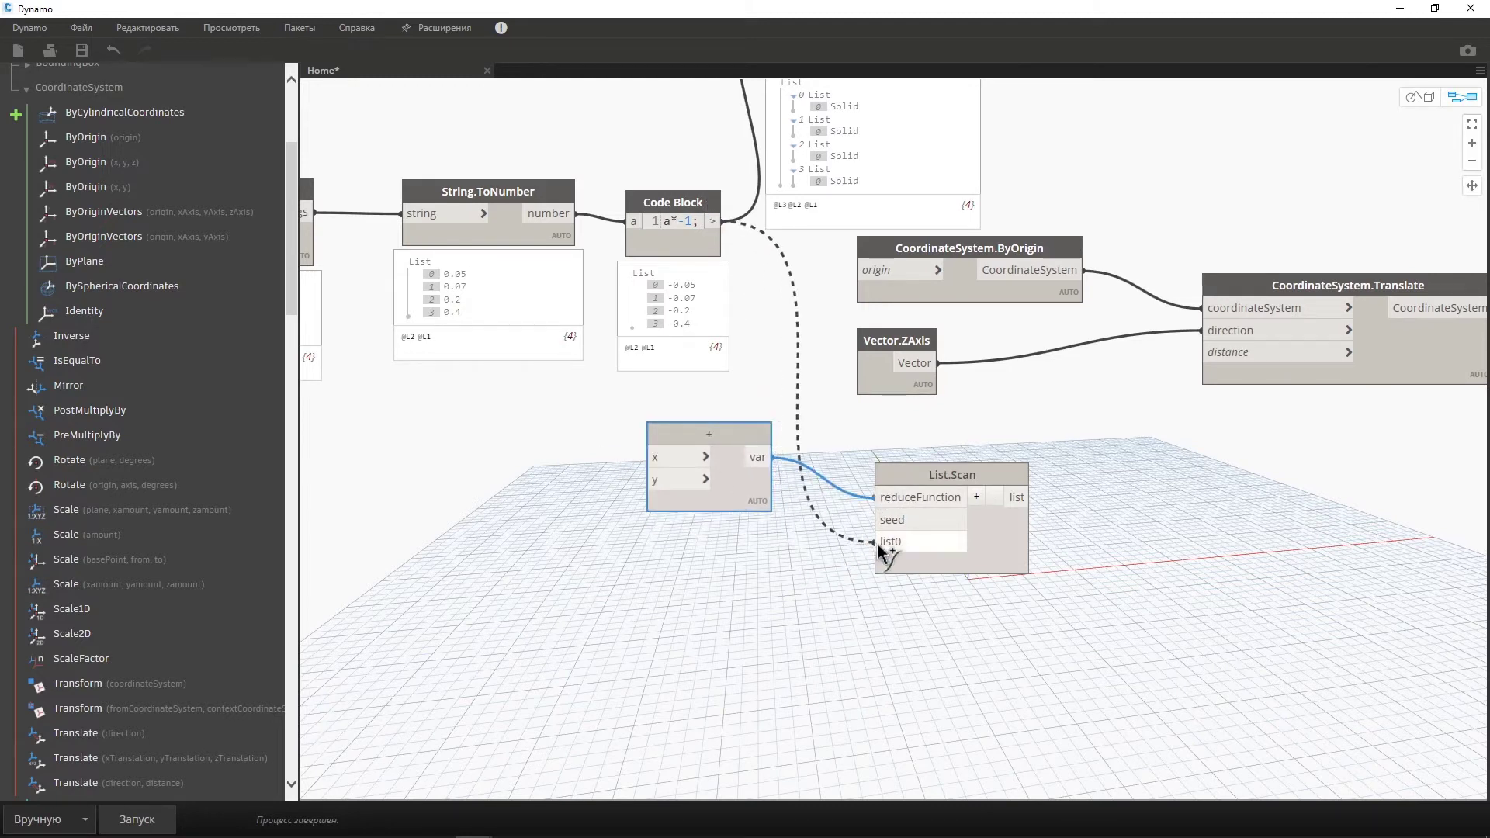
double_click(779, 551)
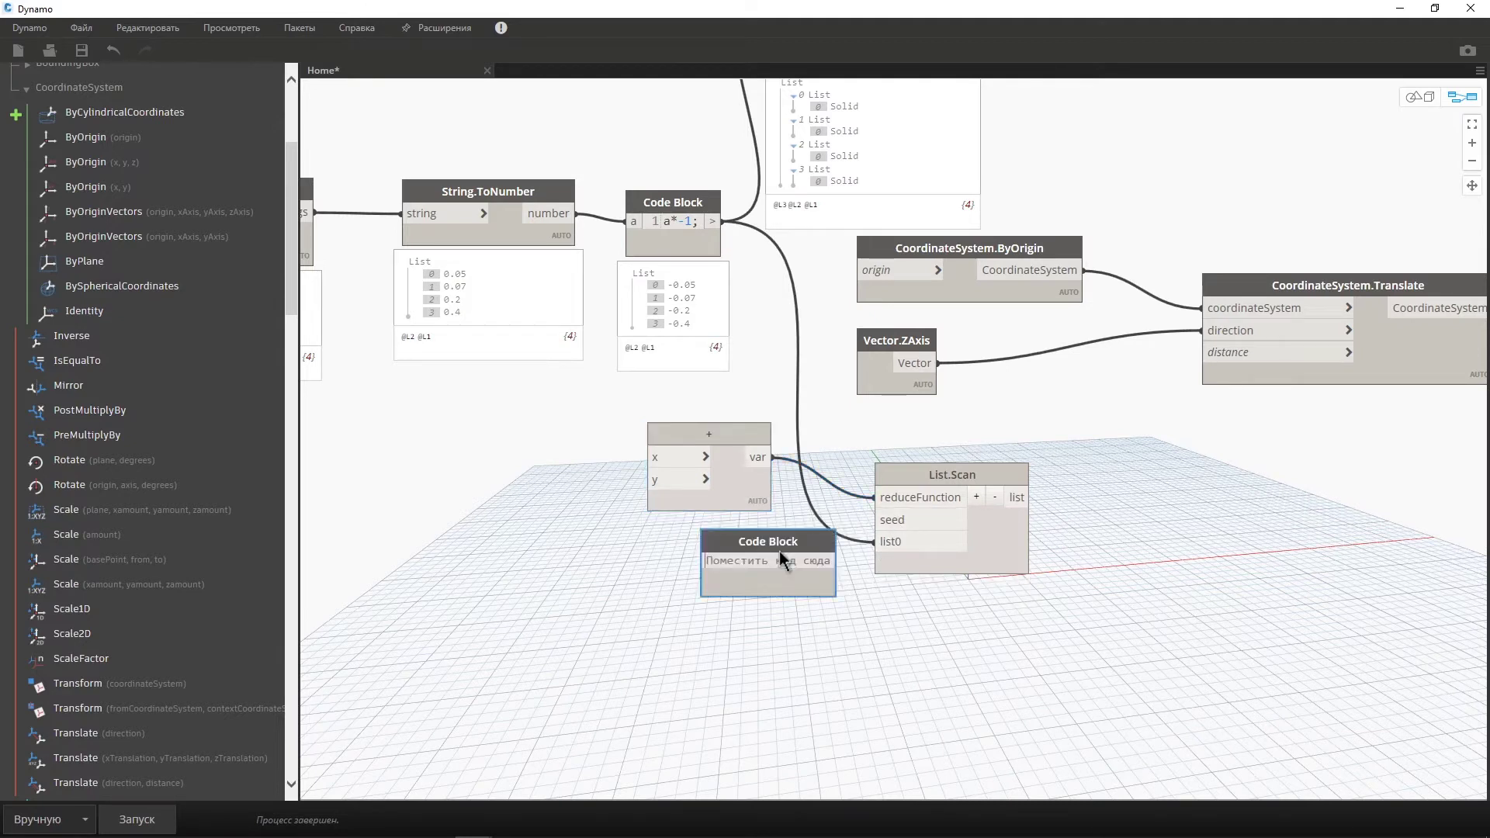
text(0)
click(796, 617)
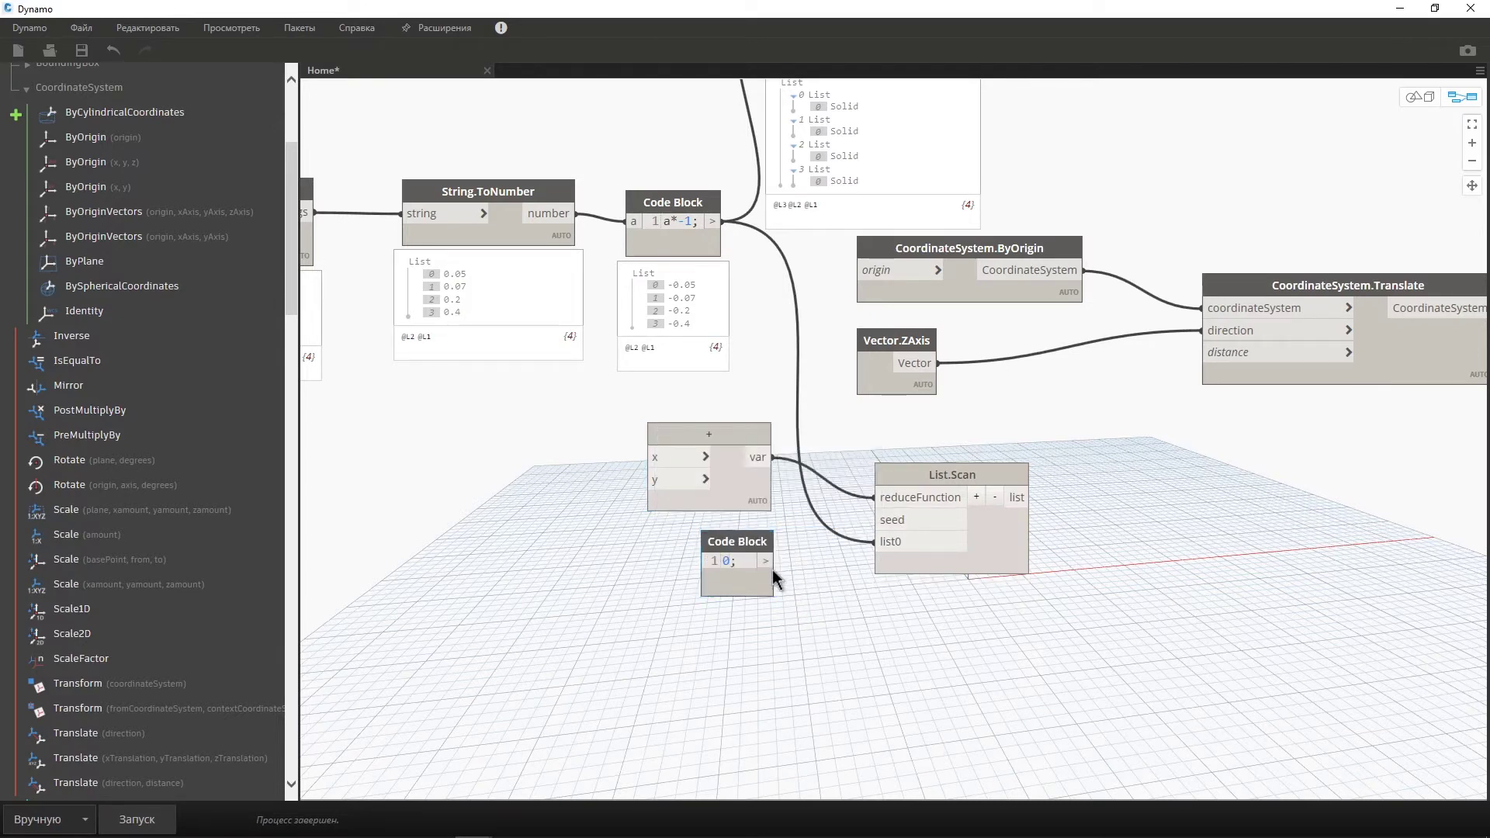
drag(765, 561, 877, 520)
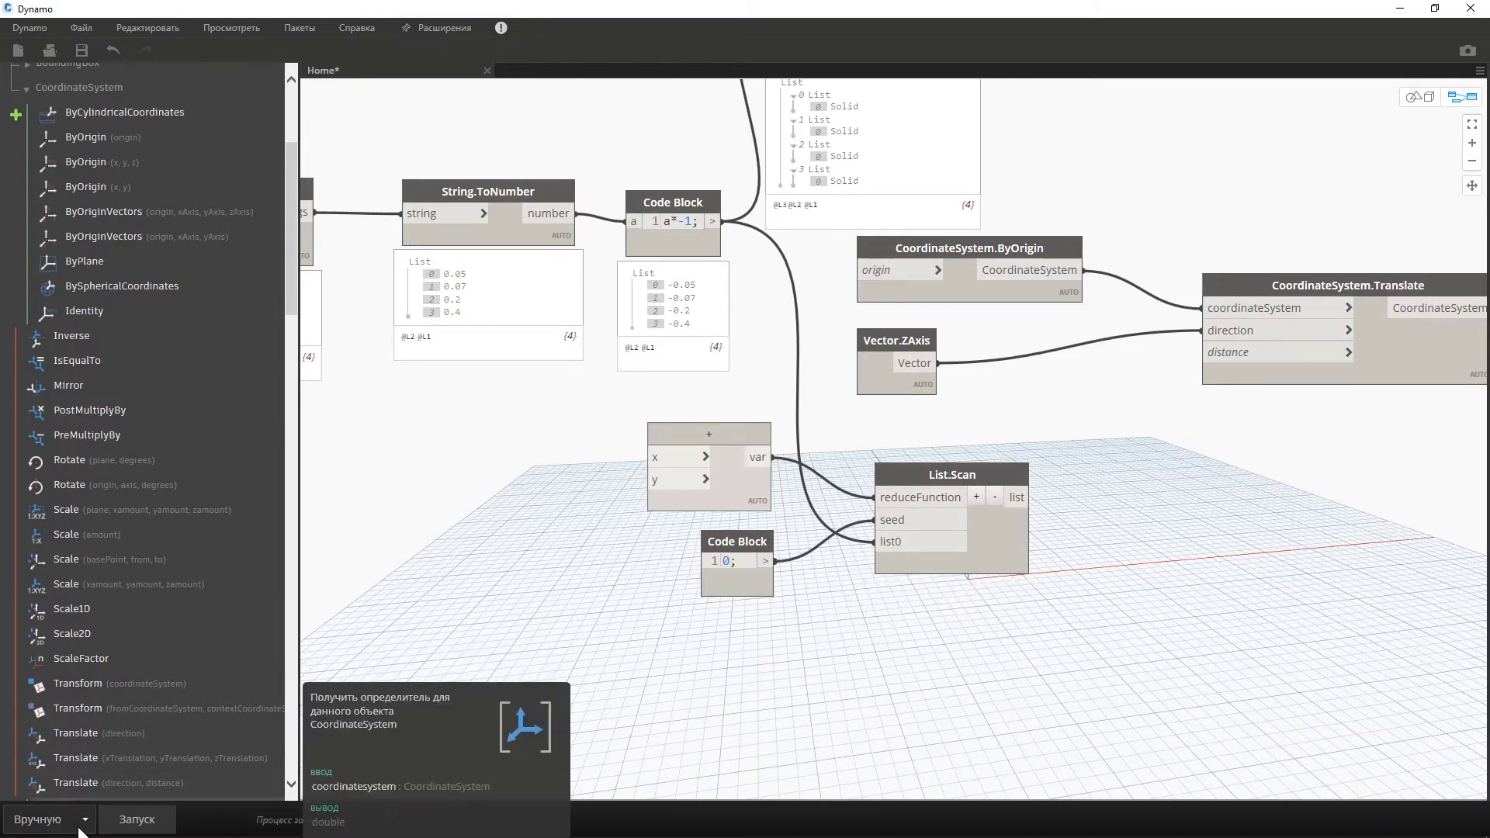
Set the run mode to Automatic and check List.Scan gives 0, -0.05, -0.12, -0.32, -0.72.
click(46, 819)
click(63, 763)
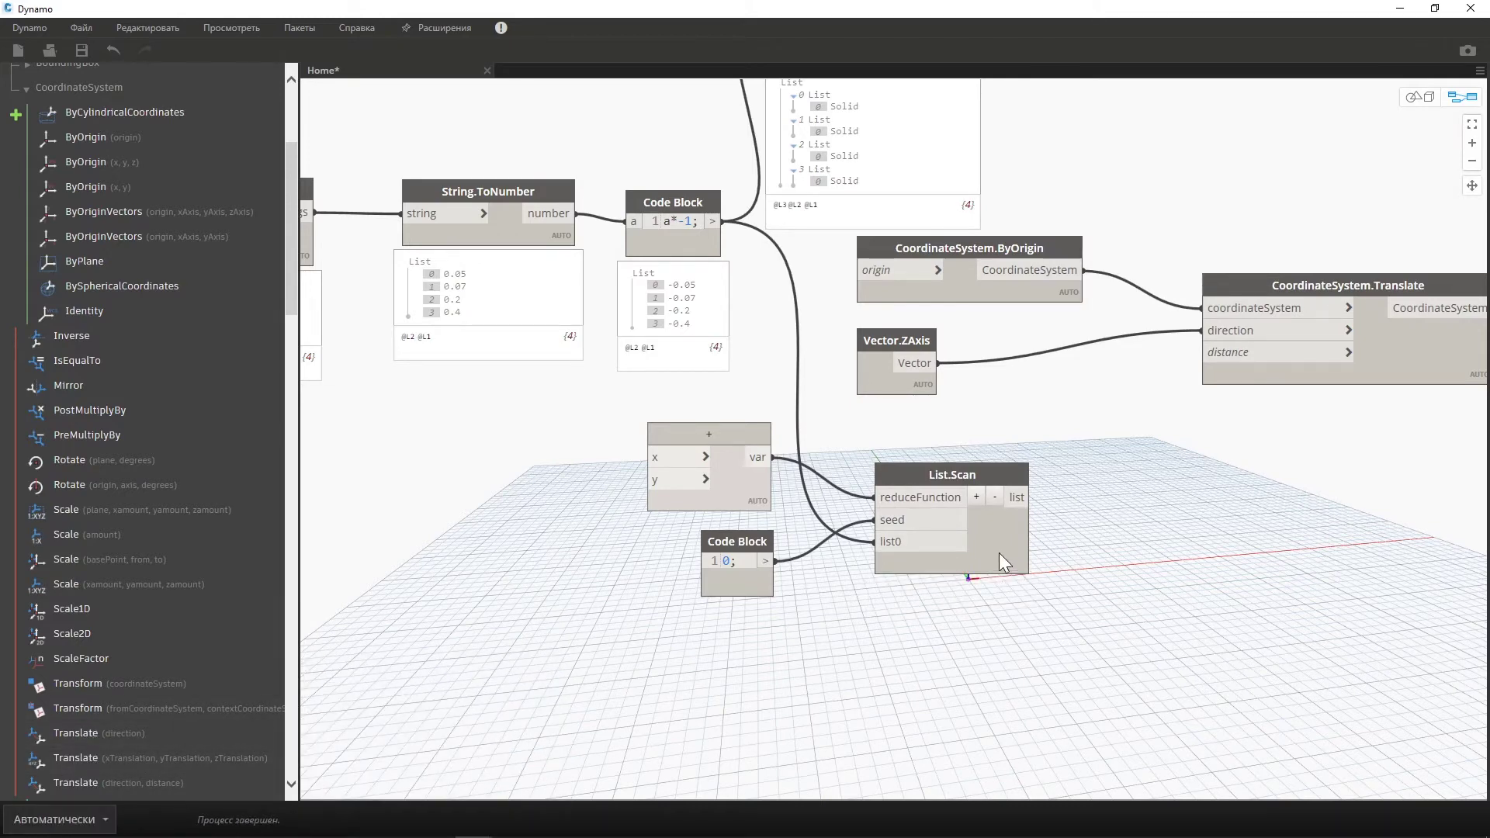
click(1012, 590)
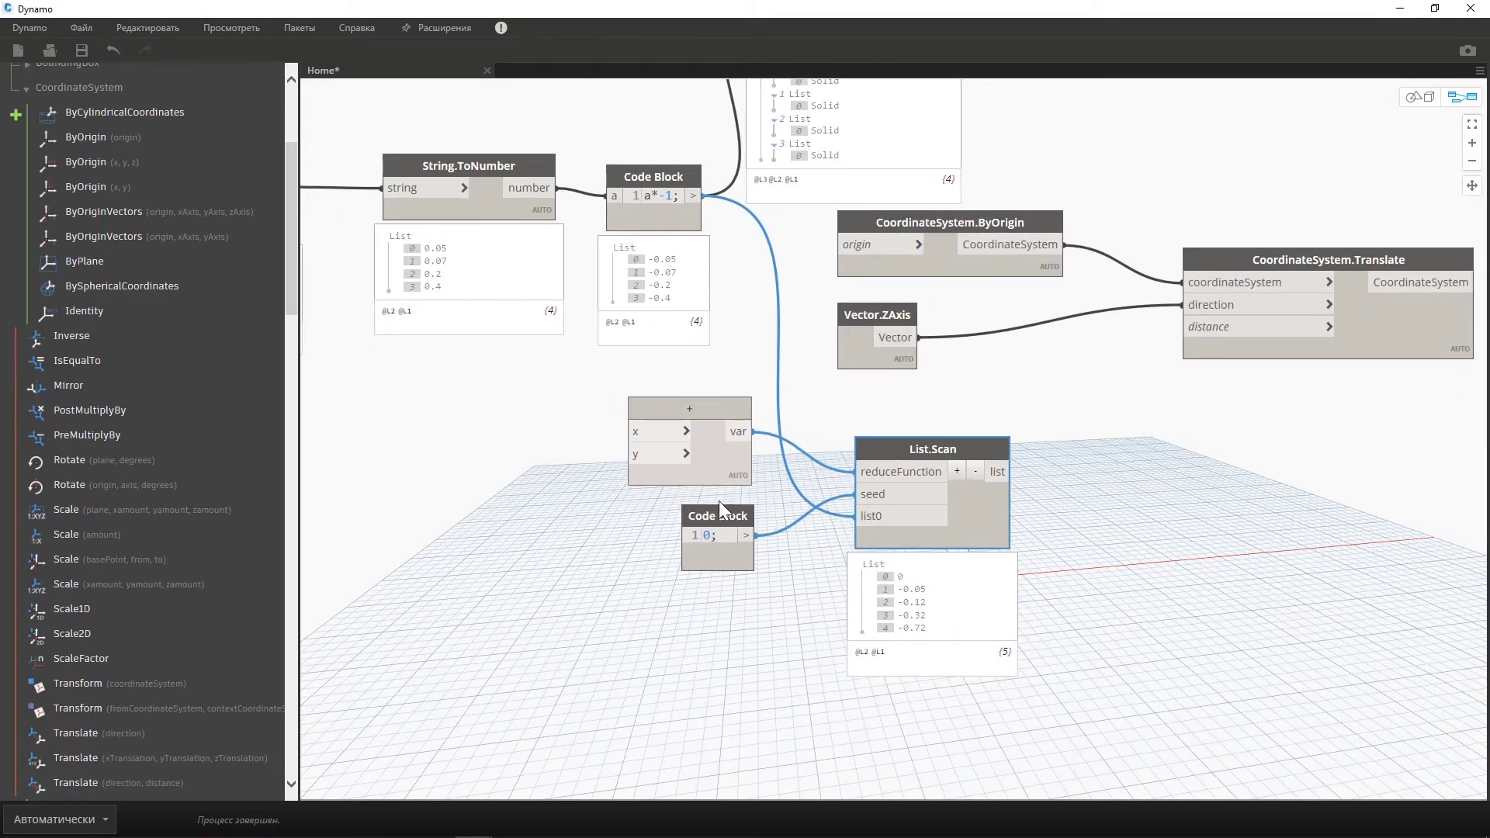
drag(717, 515, 714, 514)
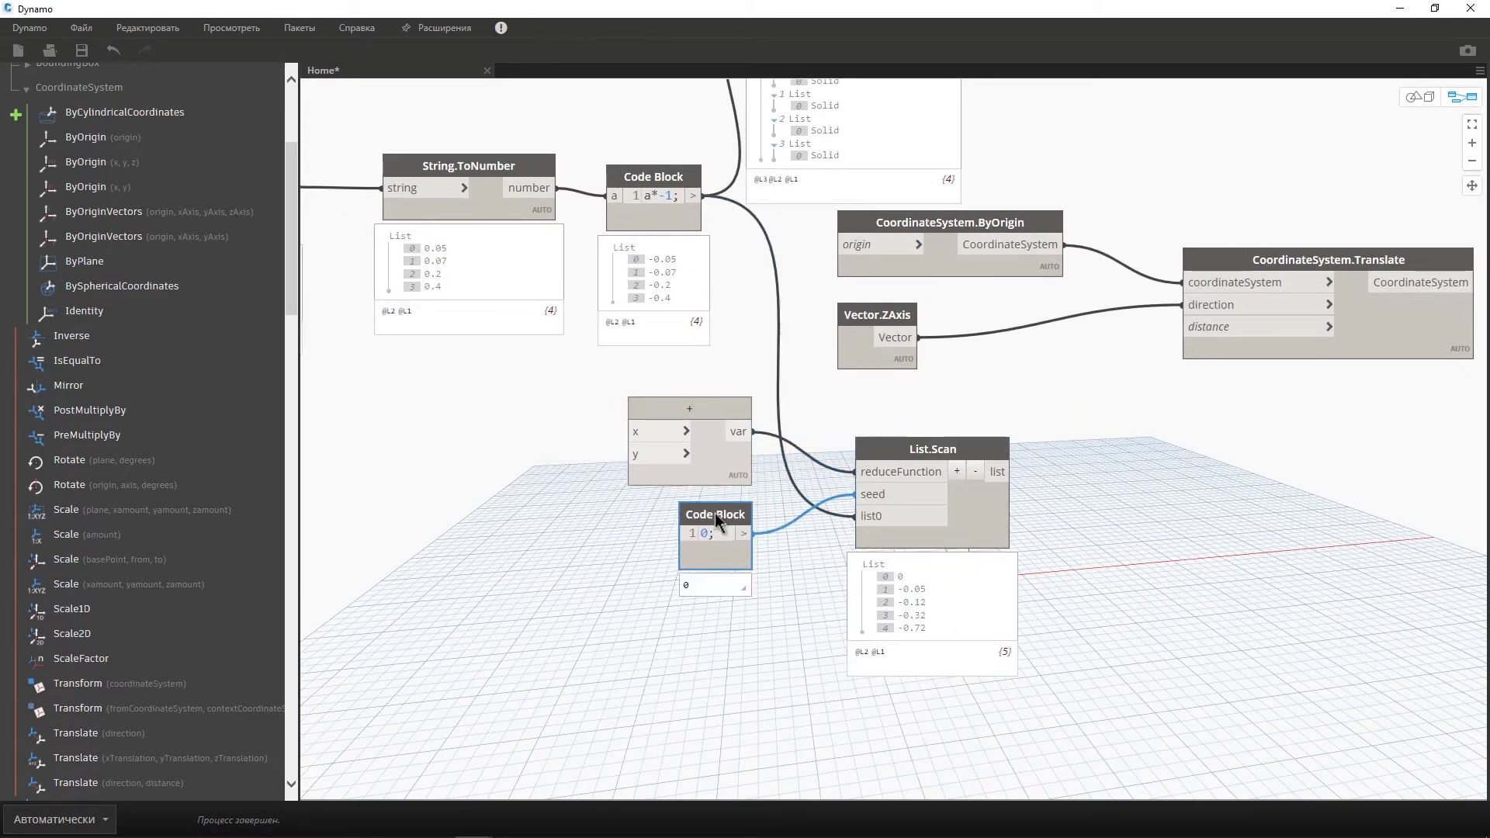
mouse_move(653, 279)
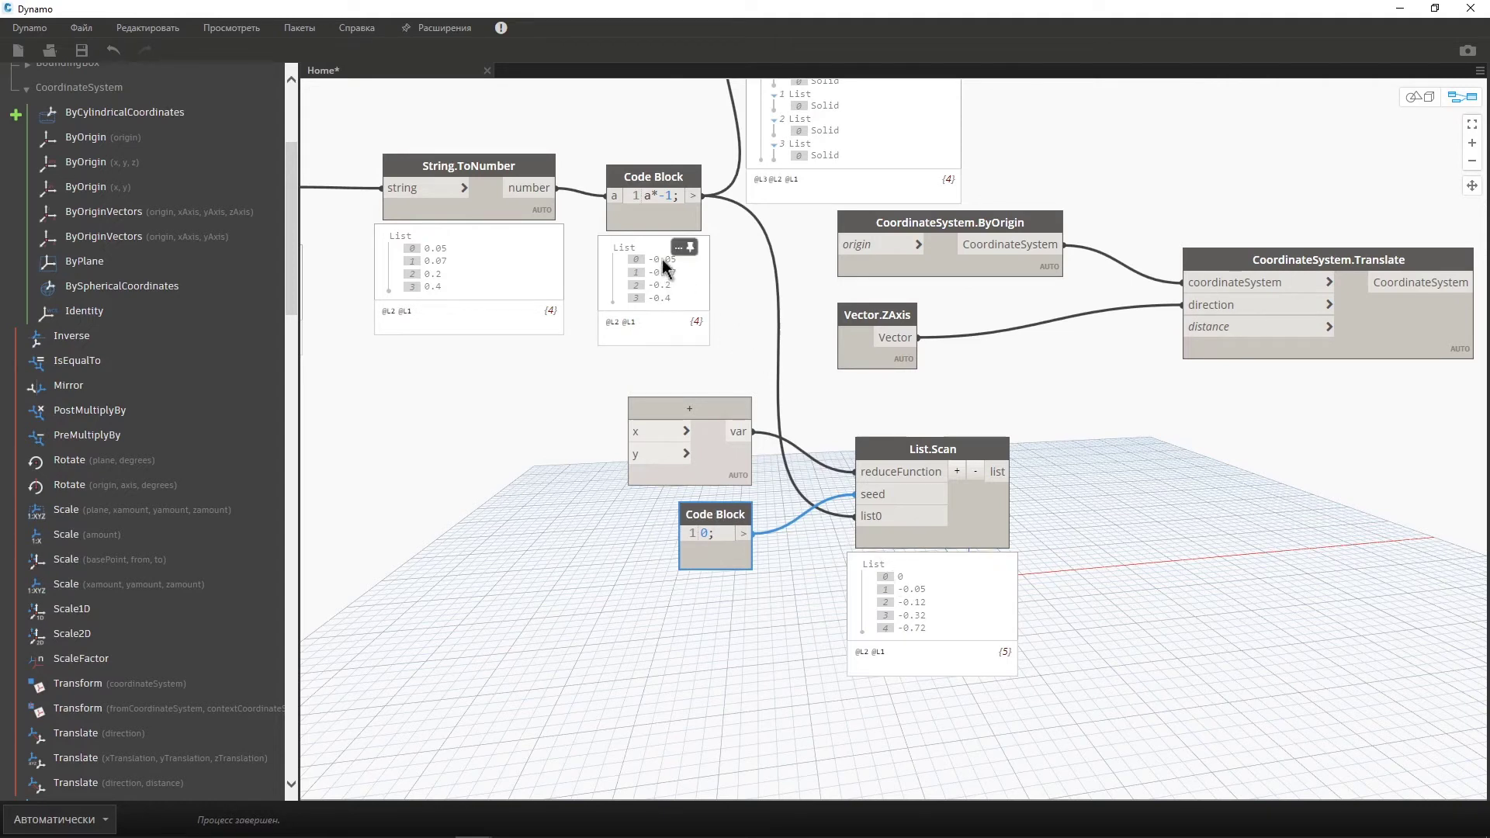
click(679, 273)
click(658, 285)
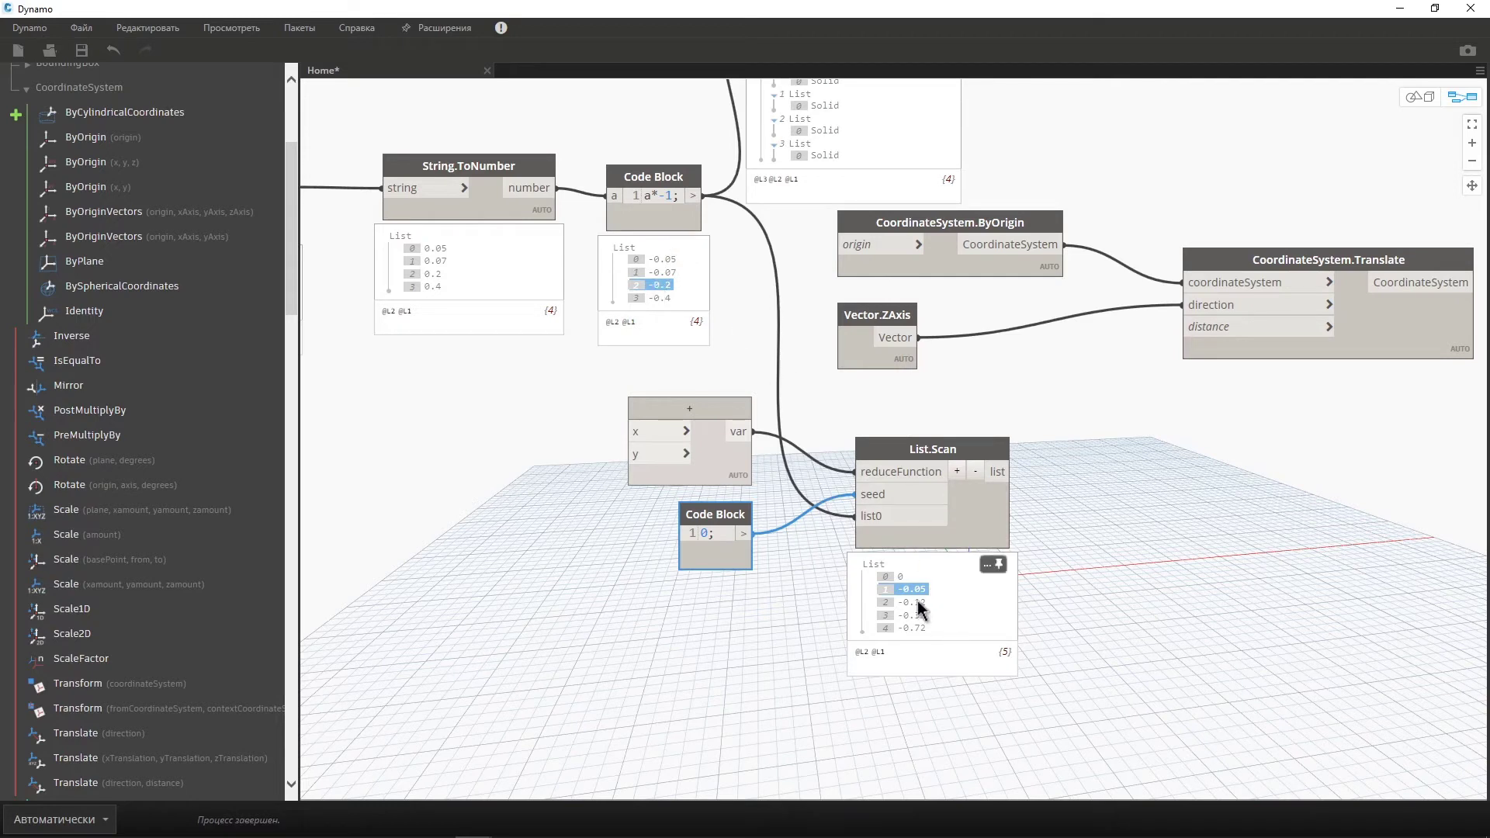
click(672, 273)
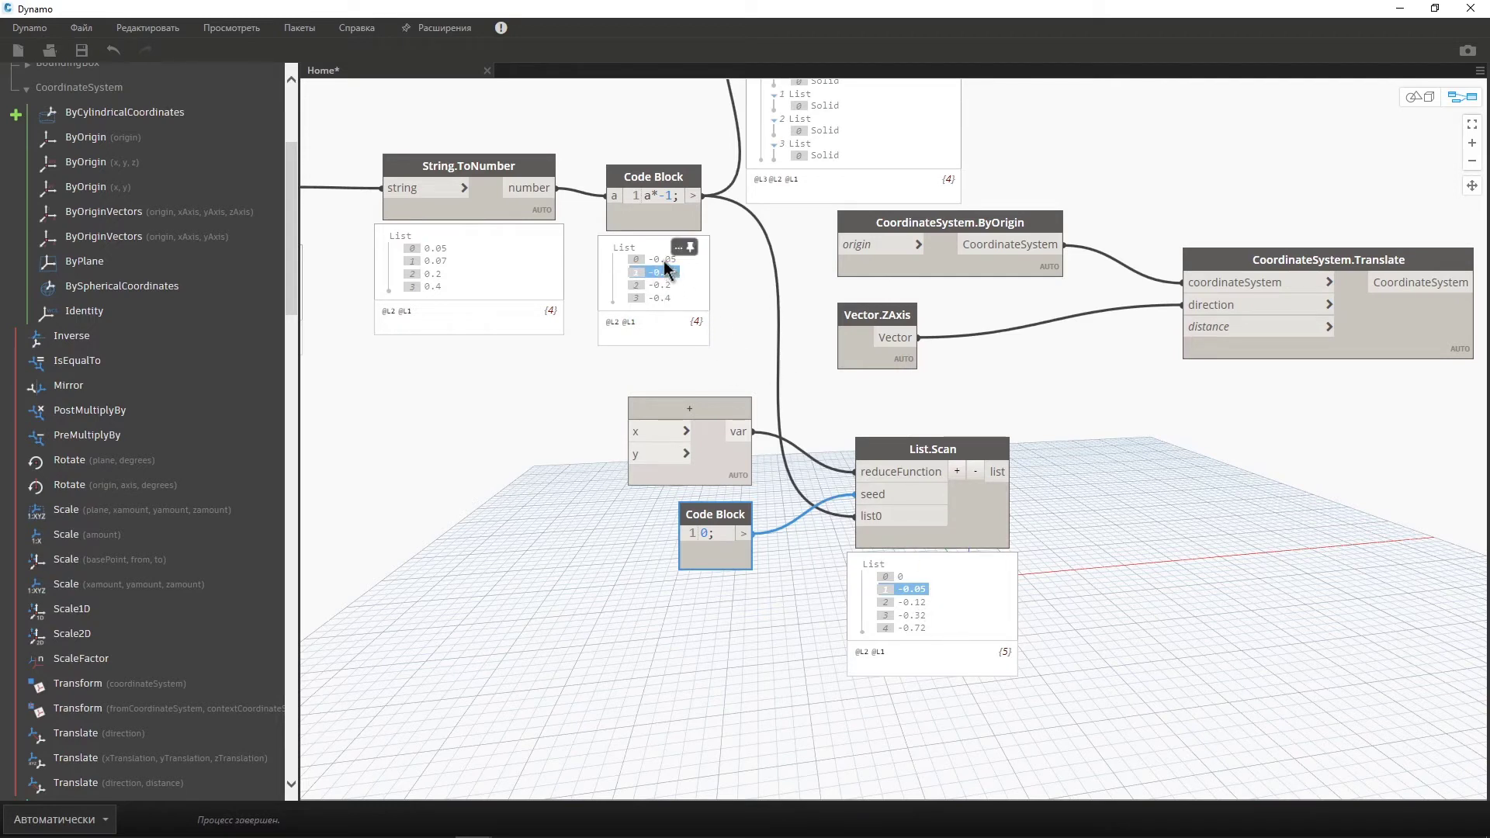
click(664, 261)
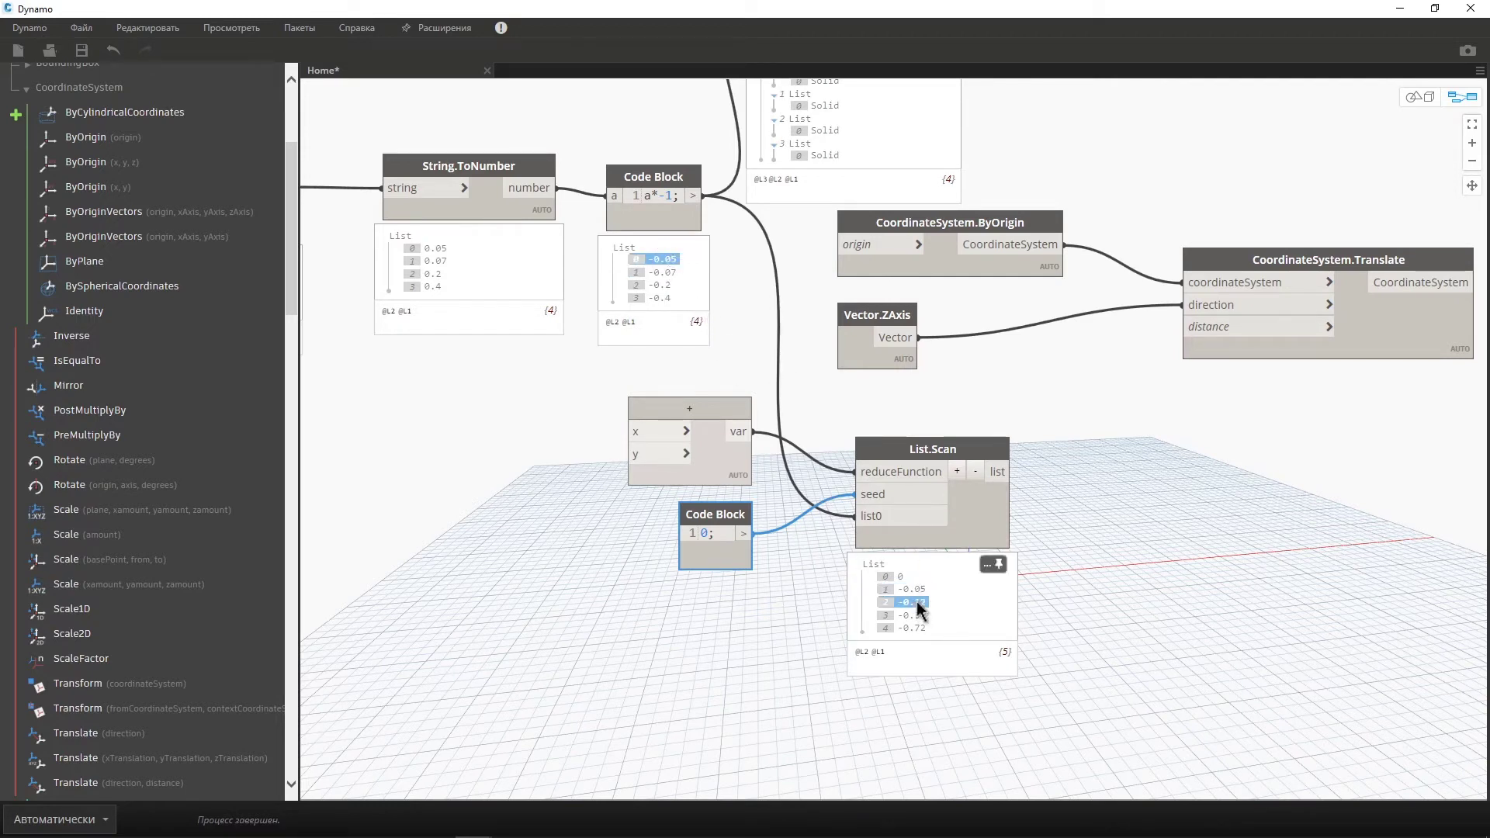
click(664, 285)
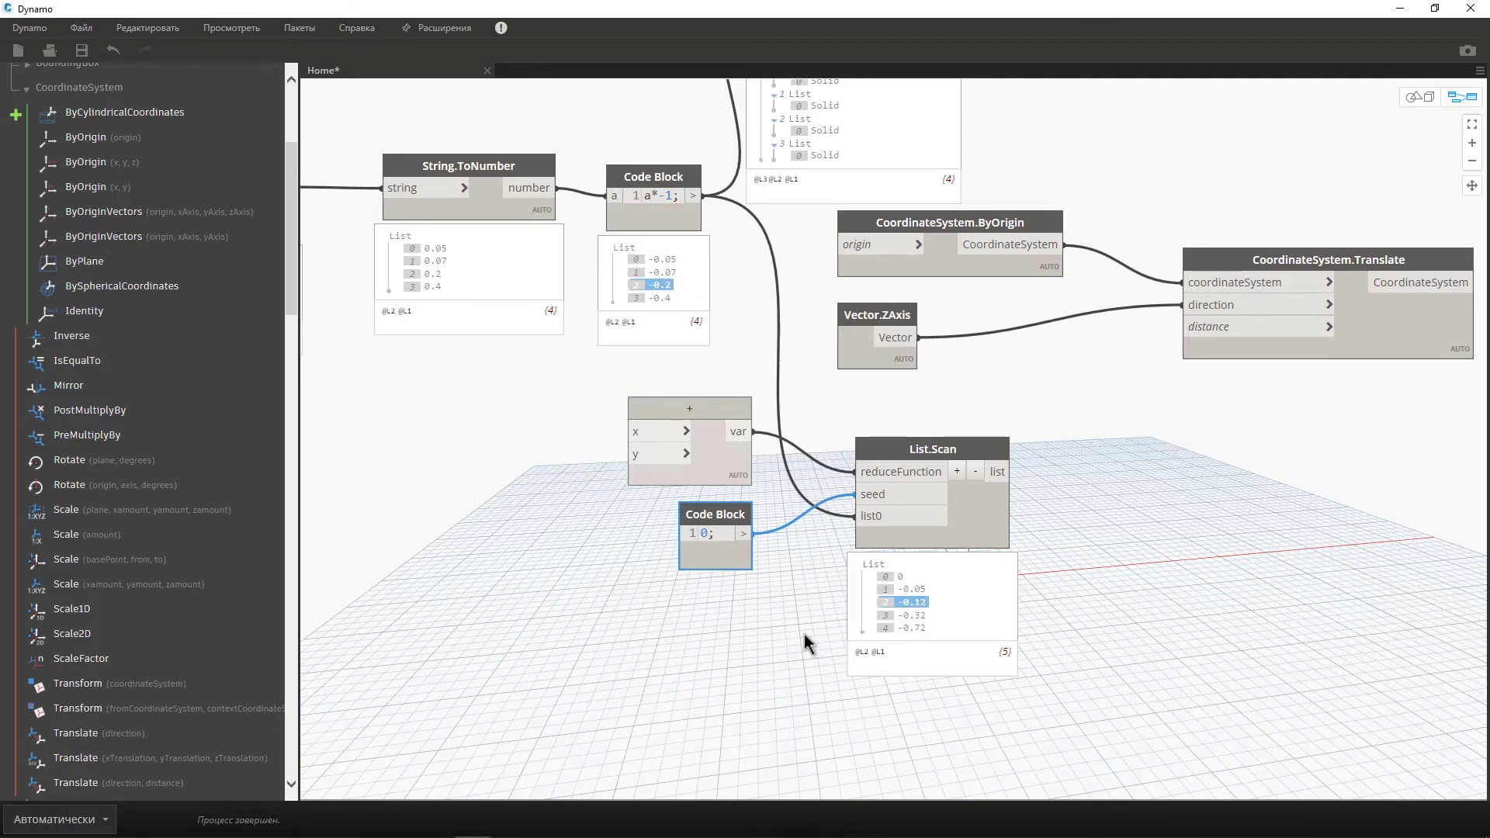
middle_drag(804, 634, 775, 622)
middle_drag(1115, 558, 1068, 570)
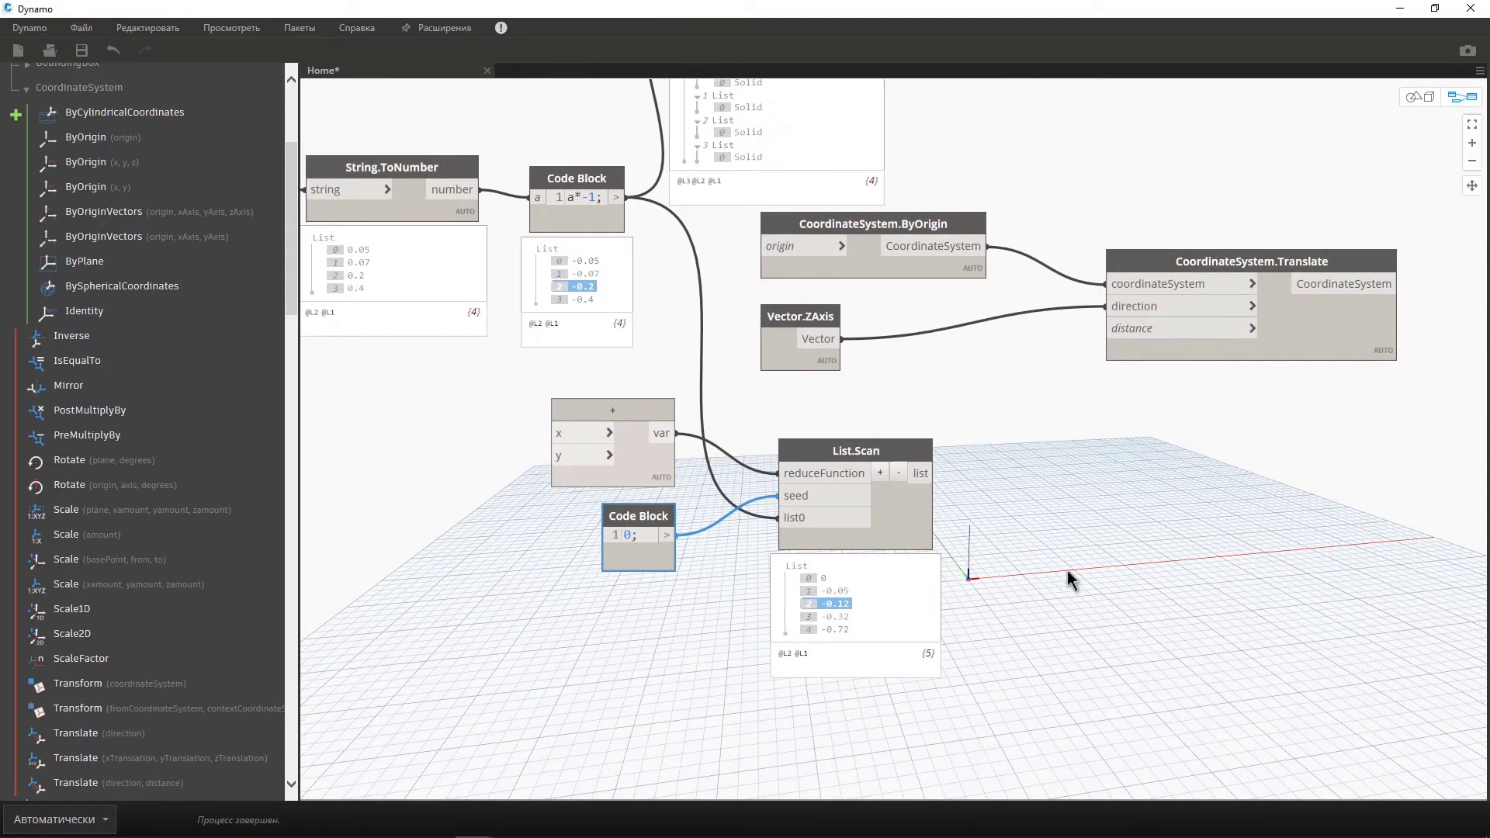
Wire List.Scan's cumulative list into Translate's distance input.
middle_drag(1001, 458, 985, 502)
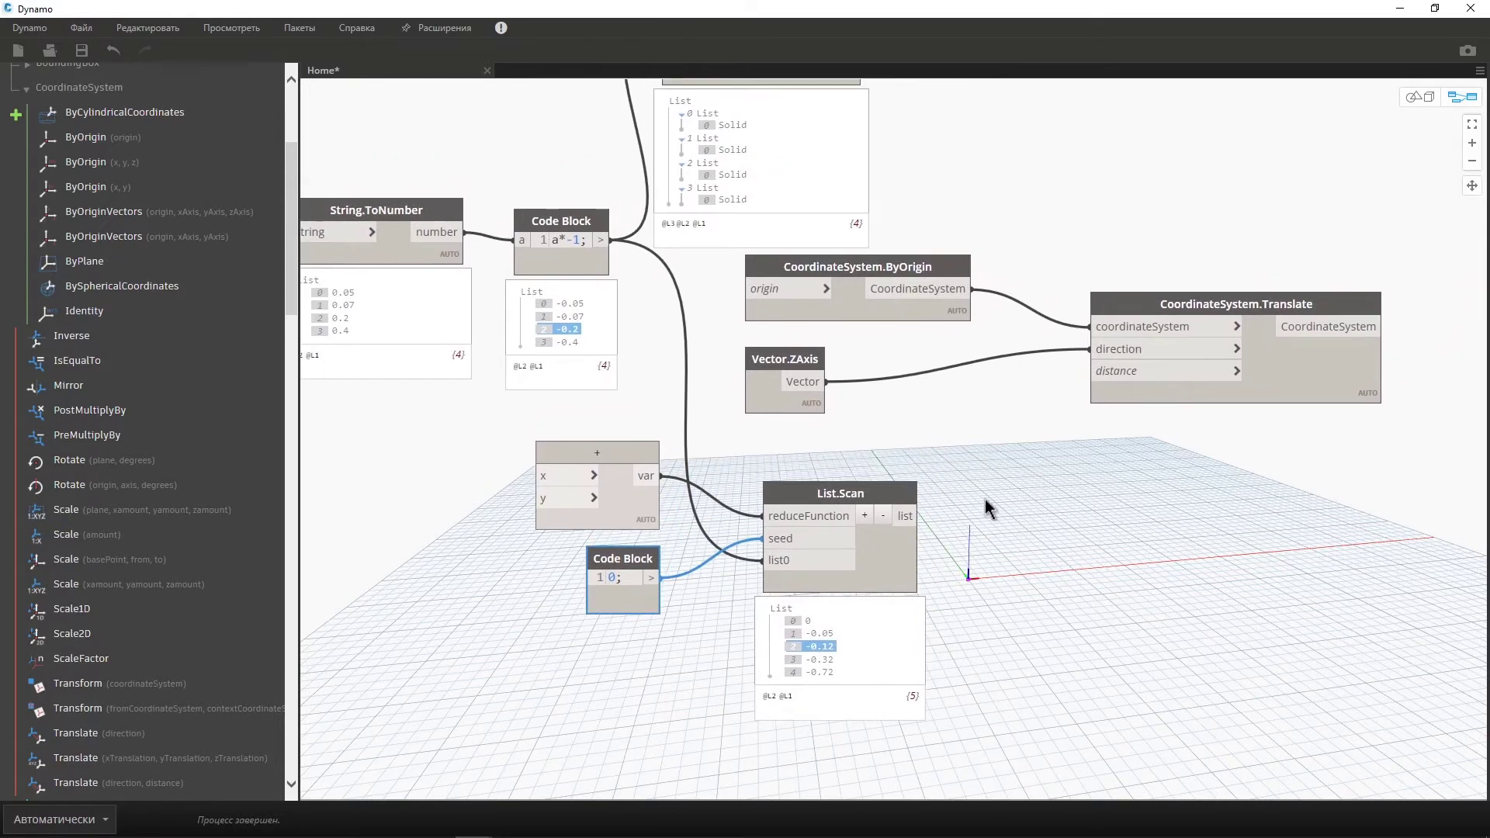
click(917, 515)
click(1091, 371)
middle_drag(1111, 426, 880, 586)
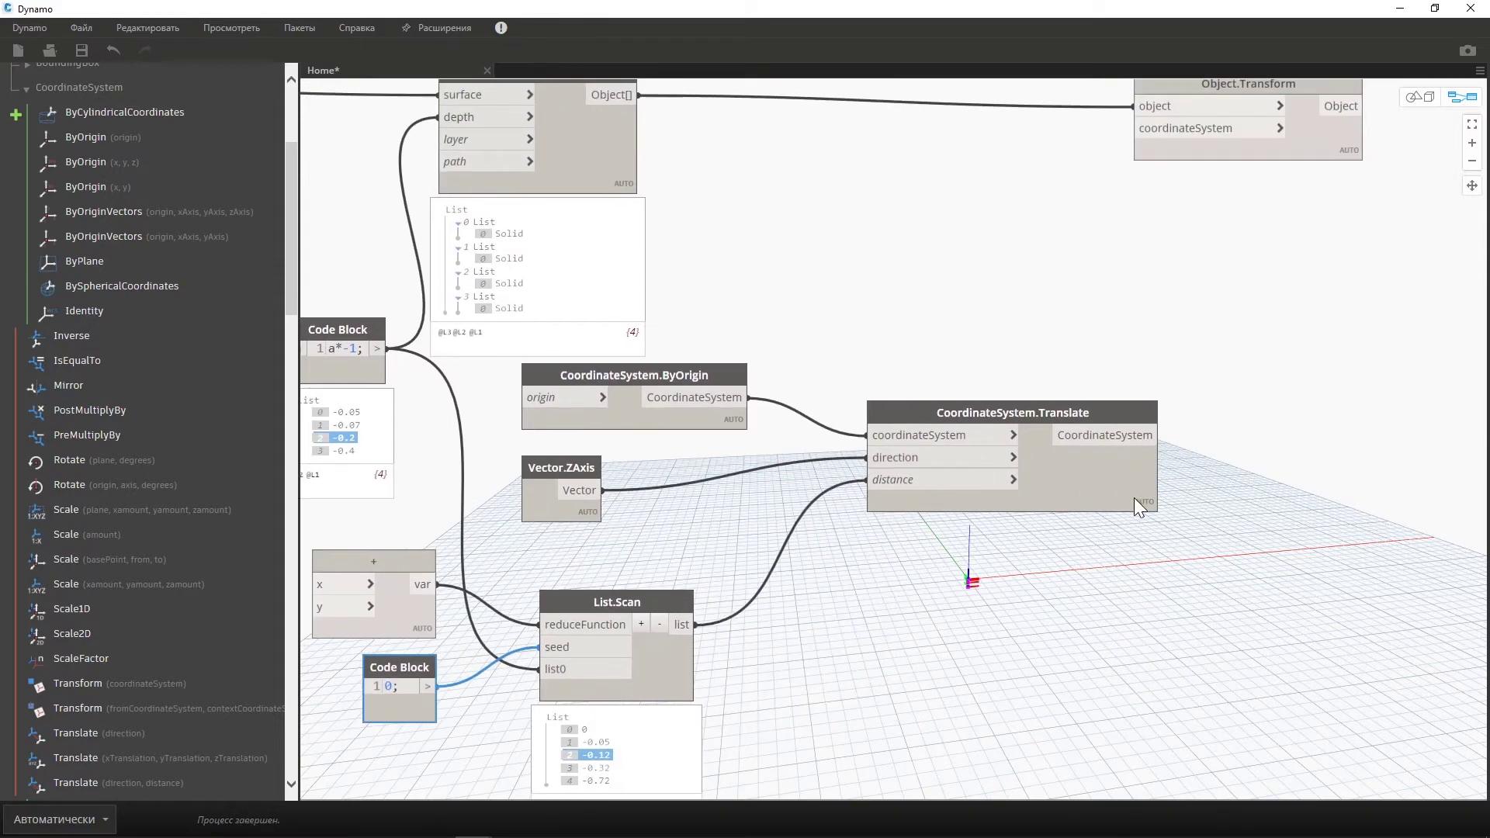
Feed the translated coordinate system into Object.Transform and restore the Dynamo window.
middle_drag(1133, 496, 1093, 501)
mouse_move(1012, 460)
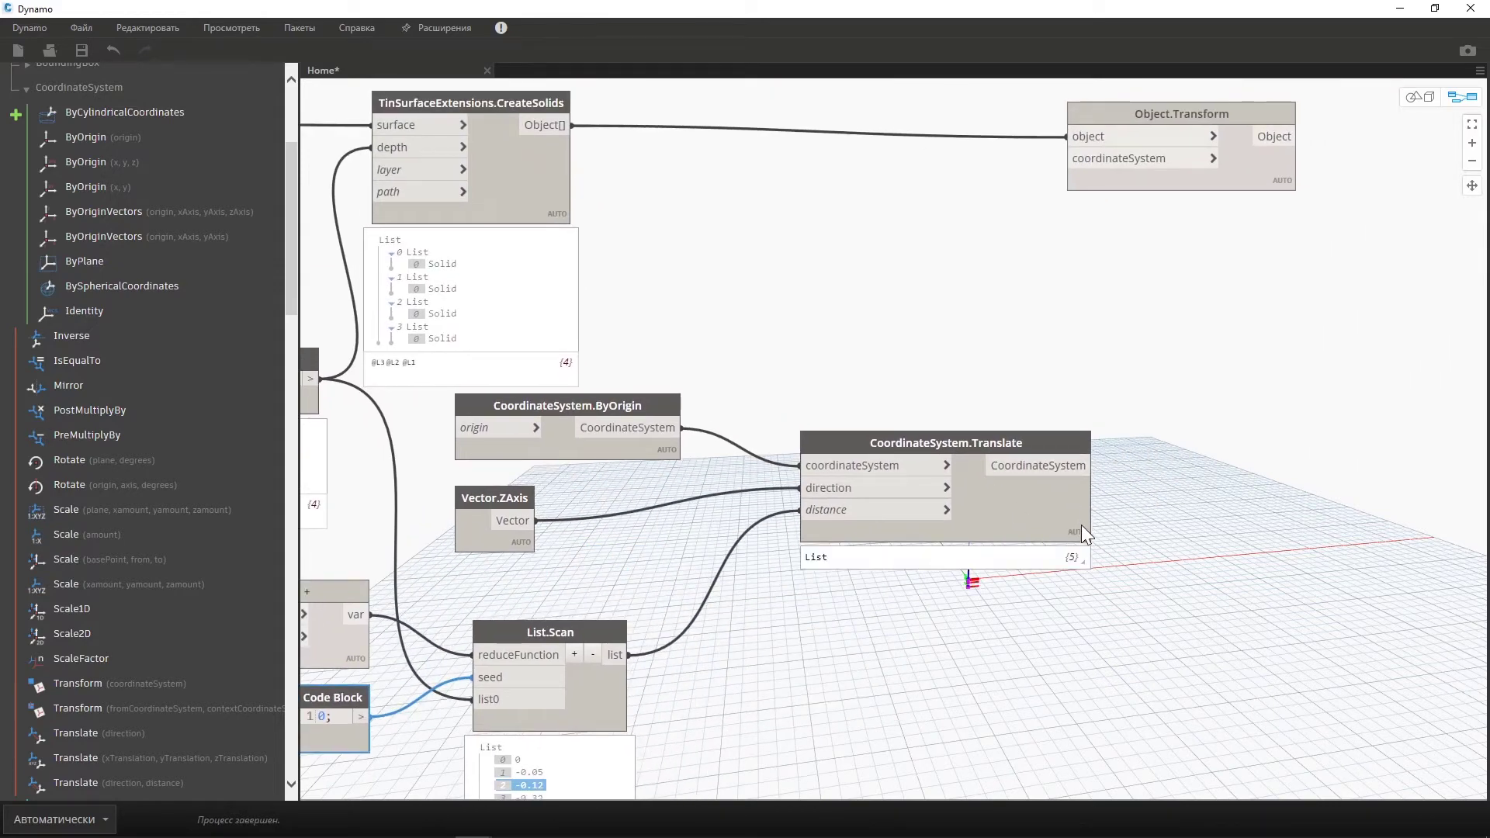
click(1072, 470)
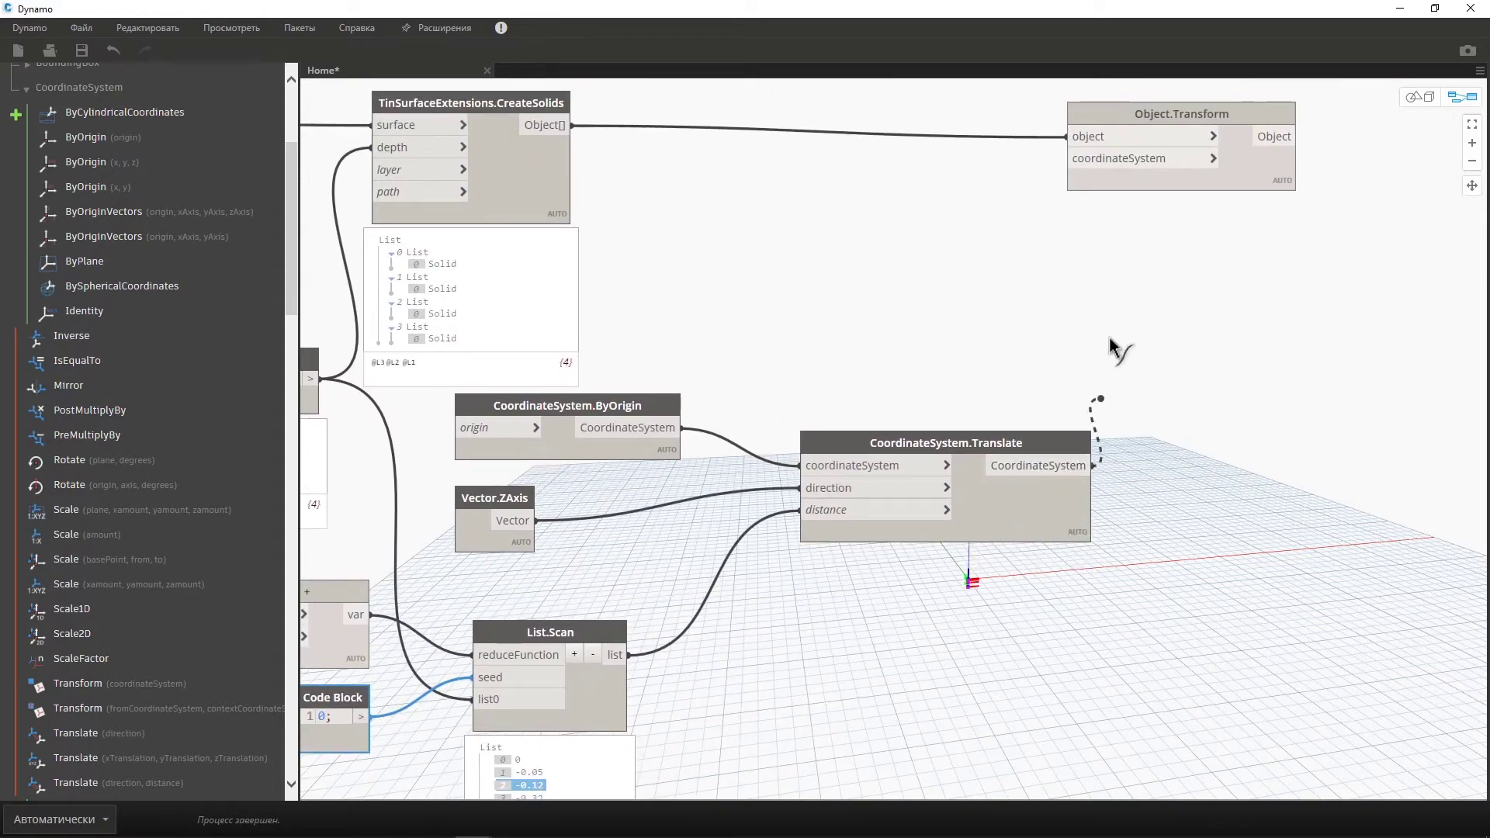
click(1074, 163)
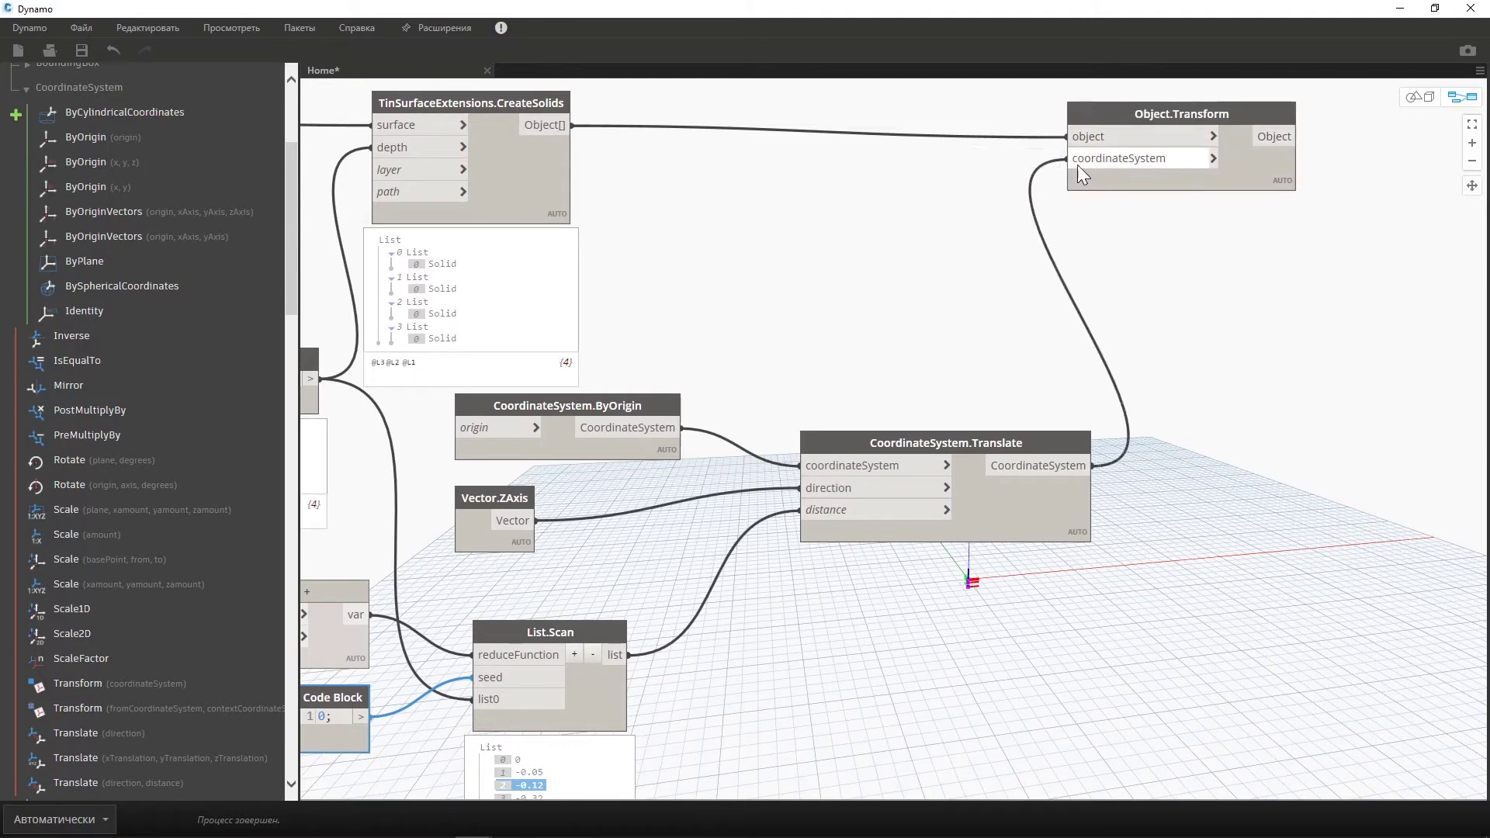
double_click(952, 12)
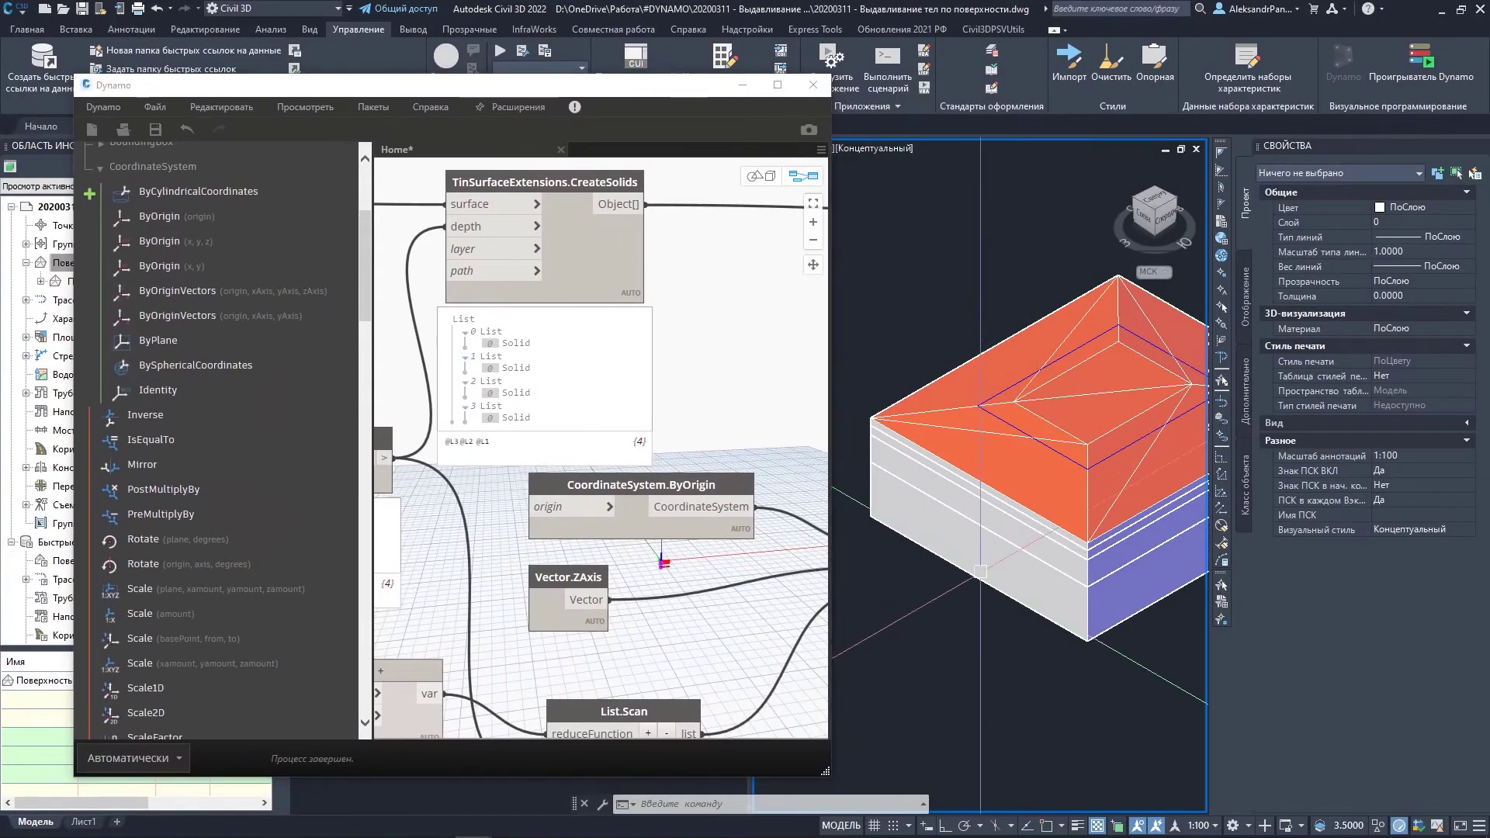
Switch Dynamo to manual run mode and delete the eight old layer solids.
click(174, 765)
click(128, 694)
click(1147, 666)
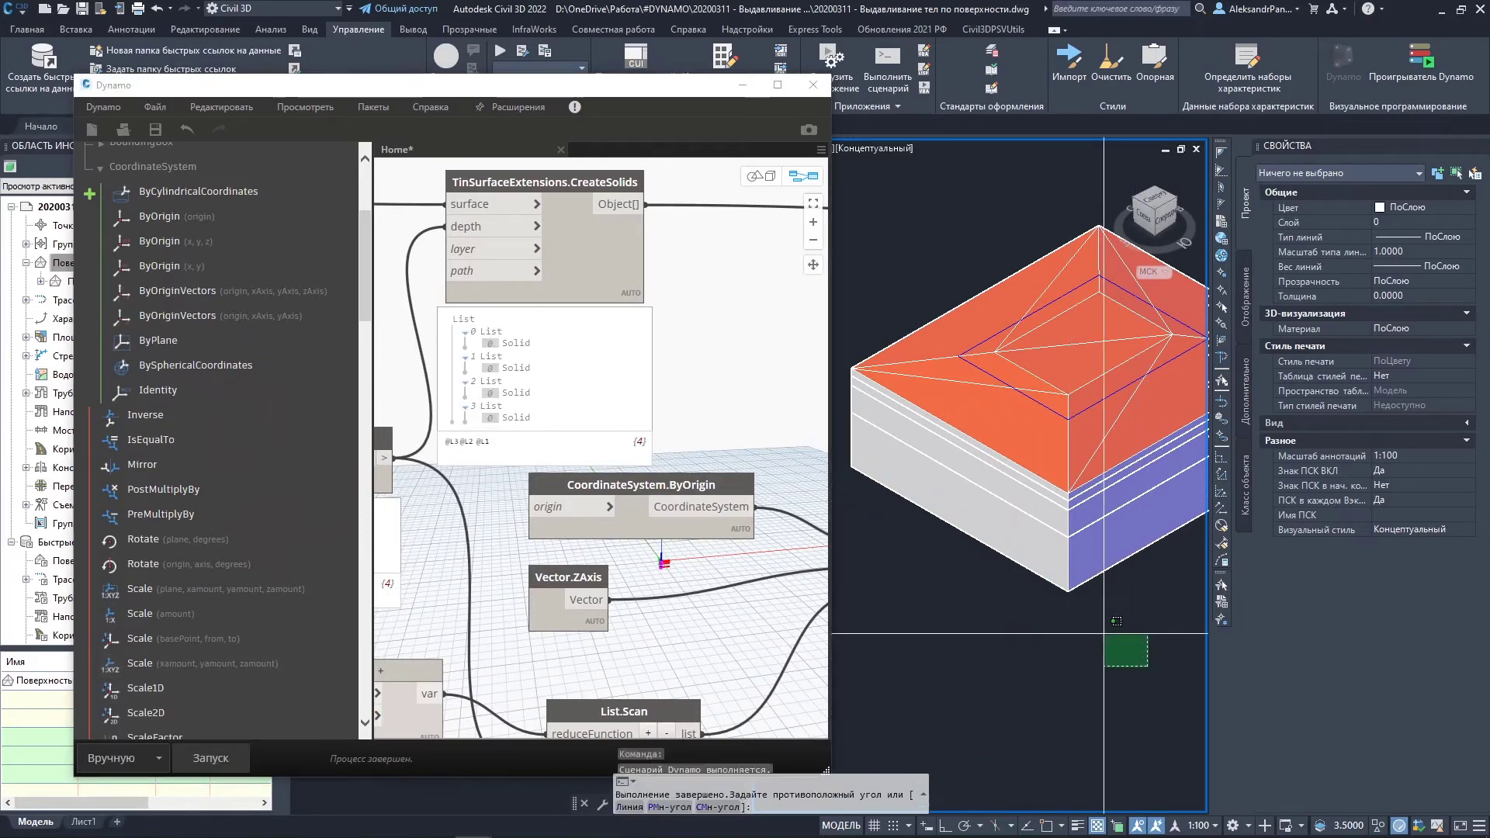
click(943, 493)
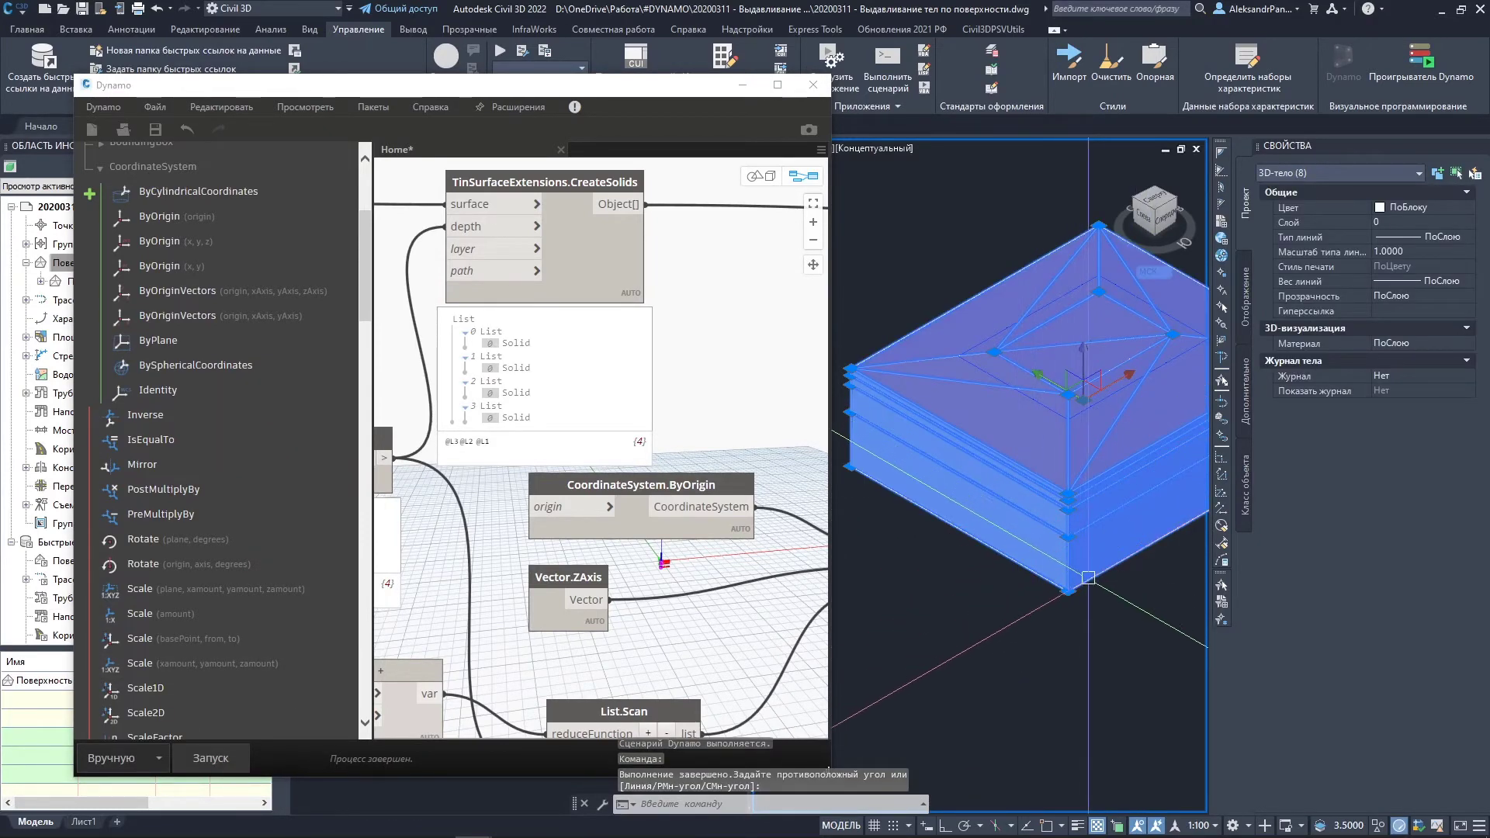
click(1105, 664)
click(994, 497)
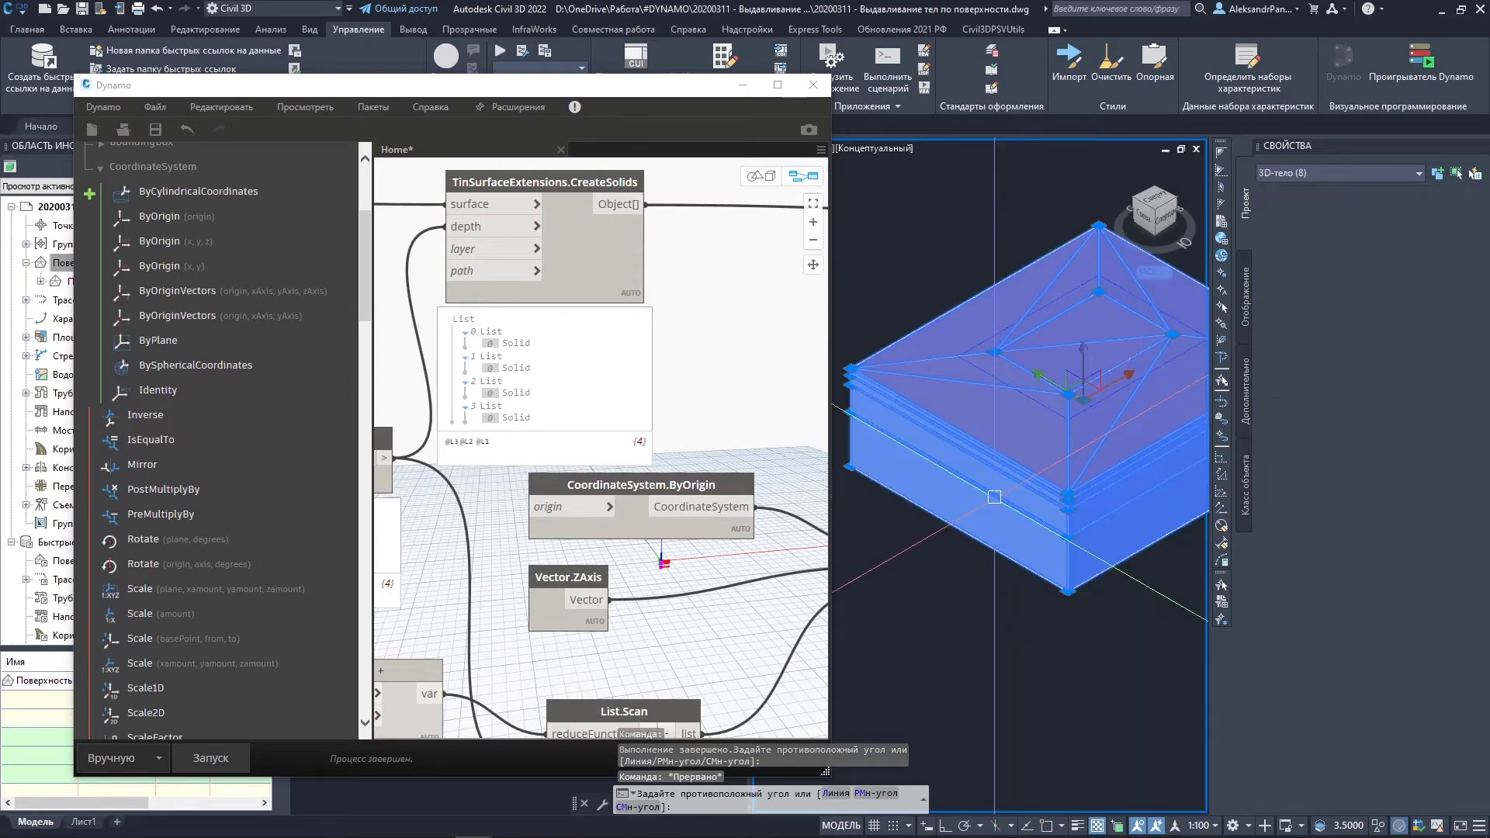
key(Delete)
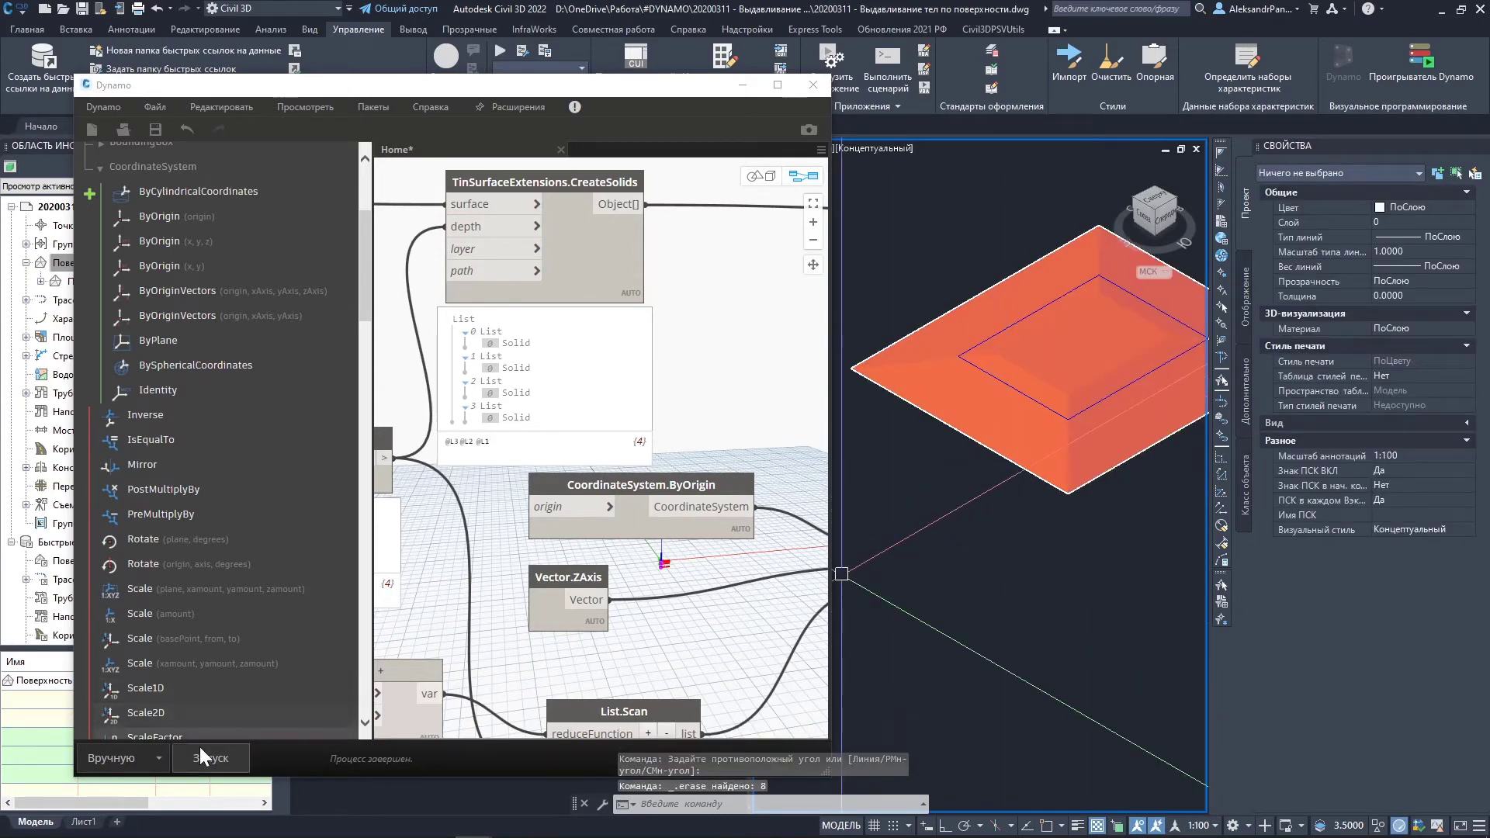
Rerun the graph, inspect the stacked solids under the surface, and maximize Dynamo.
click(203, 757)
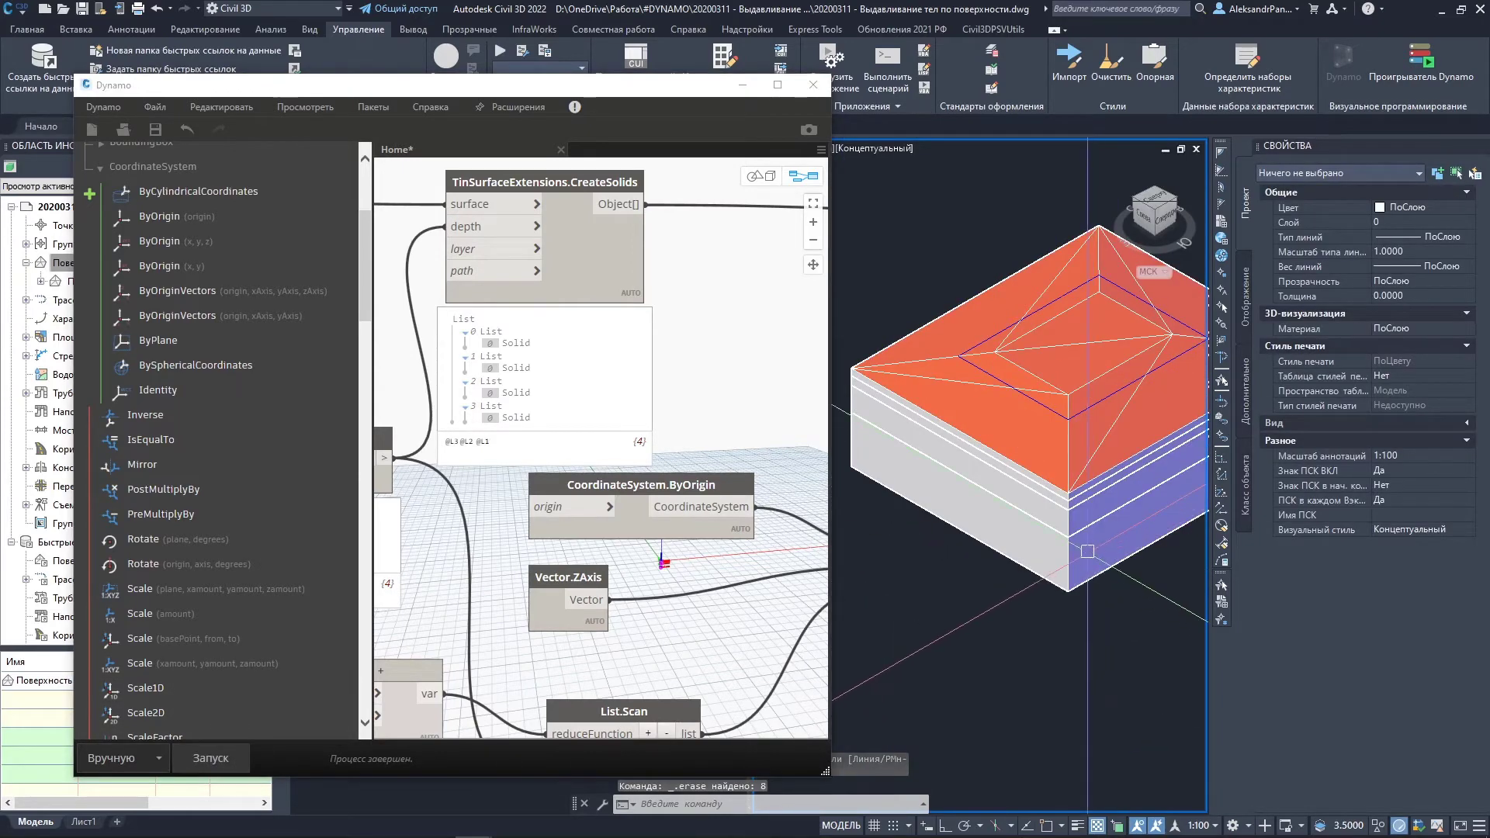
click(1088, 551)
scroll(1068, 518, up, 2)
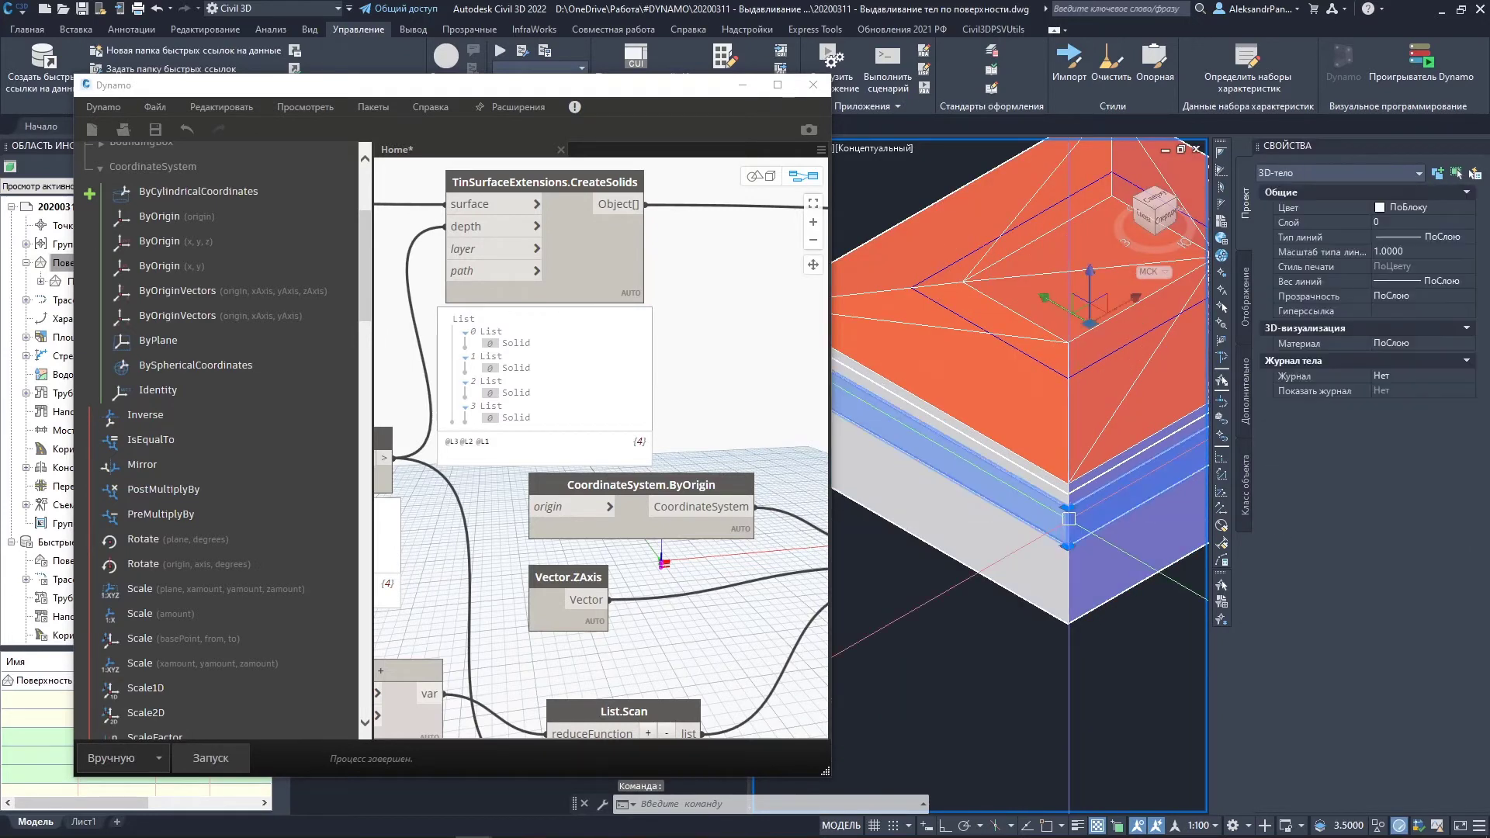
scroll(1069, 519, up, 2)
key(Escape)
scroll(1069, 489, up, 1)
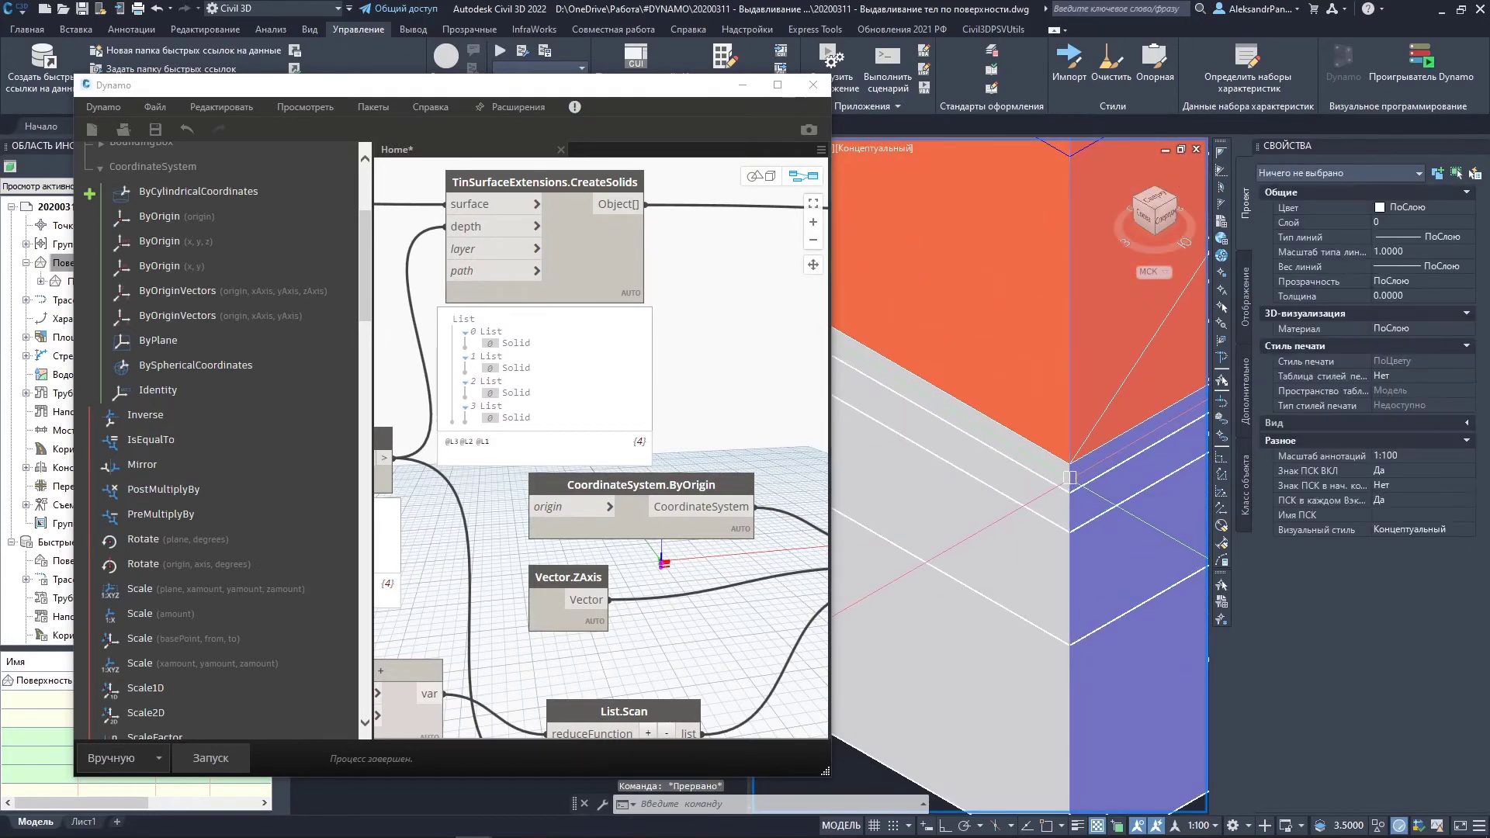
click(1069, 478)
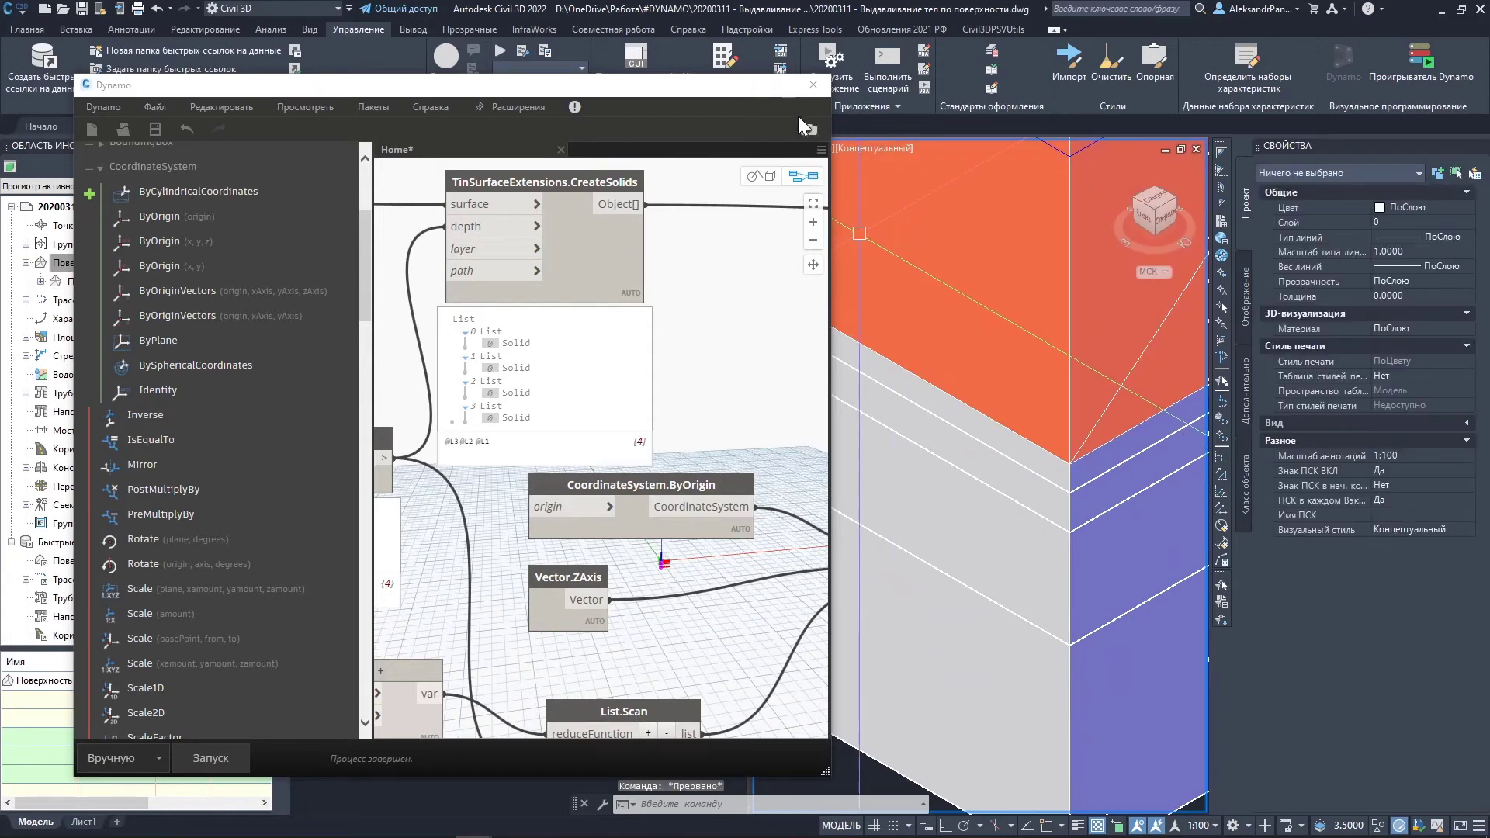
click(779, 87)
mouse_move(929, 367)
middle_down()
mouse_move(673, 374)
mouse_move(883, 371)
middle_up()
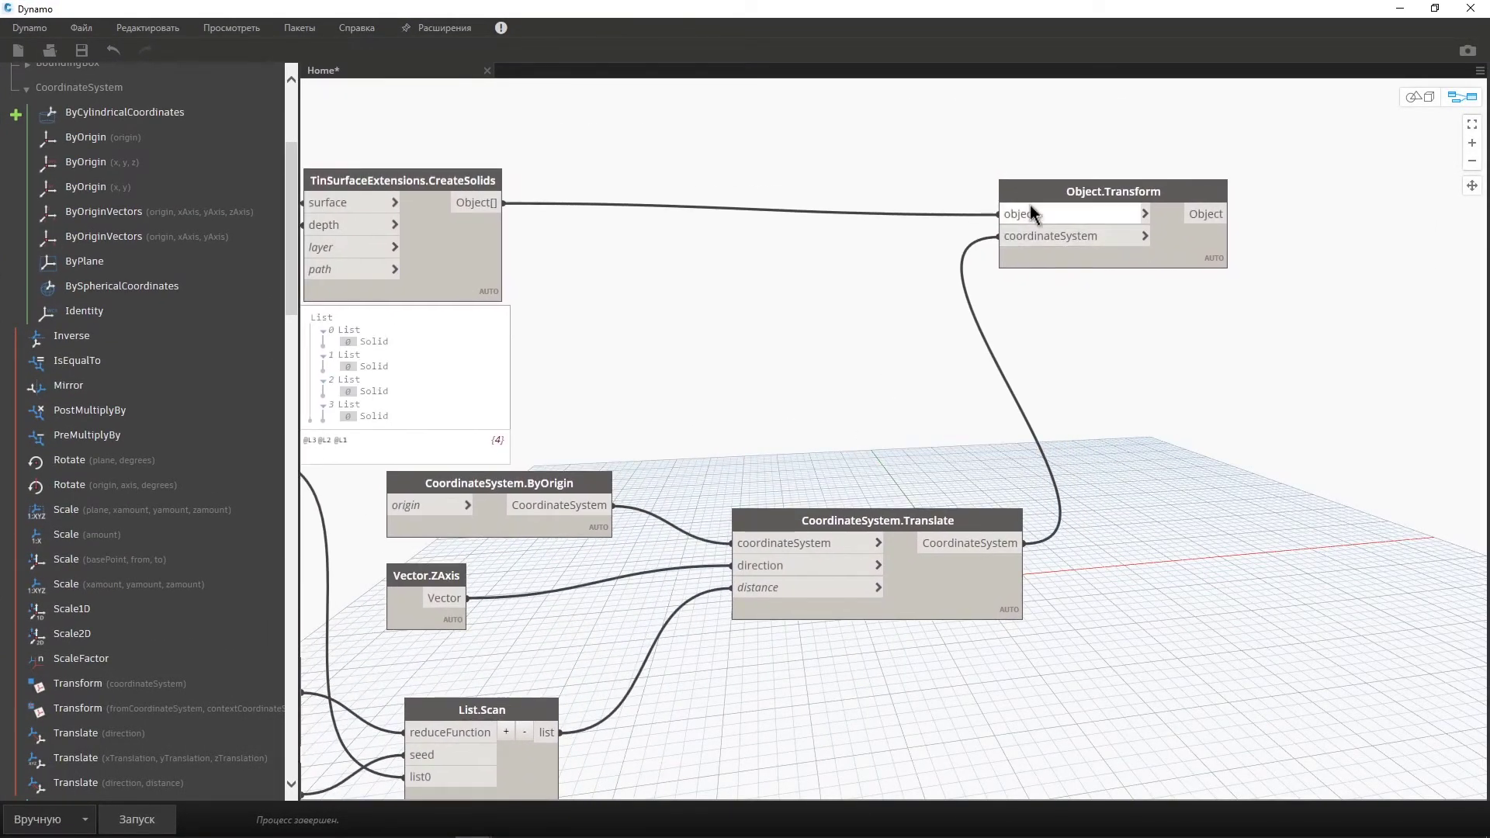
Move Object.Transform and CreateSolids further right and bring Surfaces and CreateSolids into view.
drag(1031, 205, 1186, 178)
scroll(1172, 295, down, 2)
scroll(976, 361, down, 1)
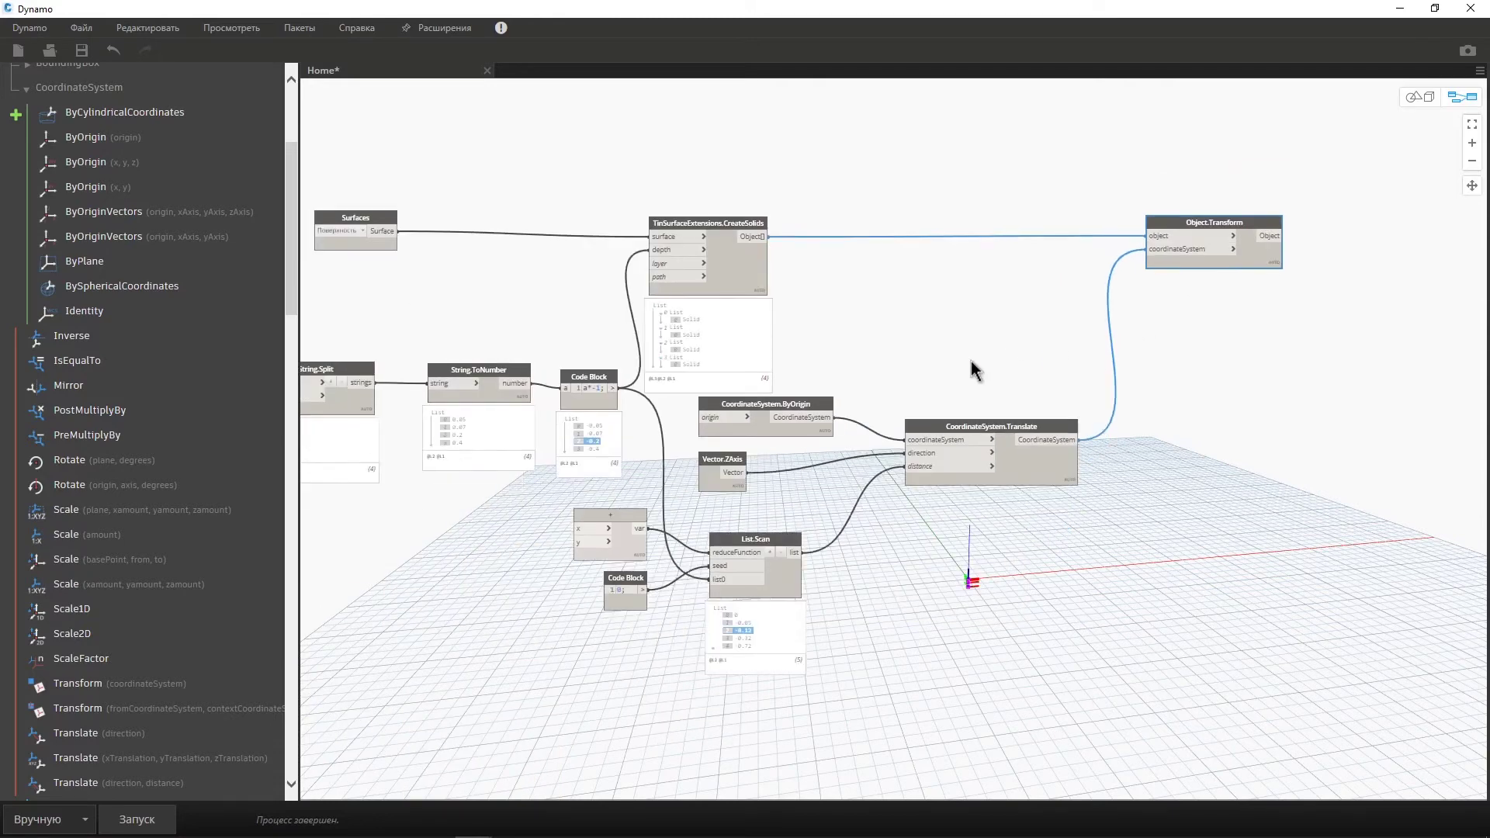
middle_drag(975, 361, 1083, 367)
scroll(1083, 367, down, 1)
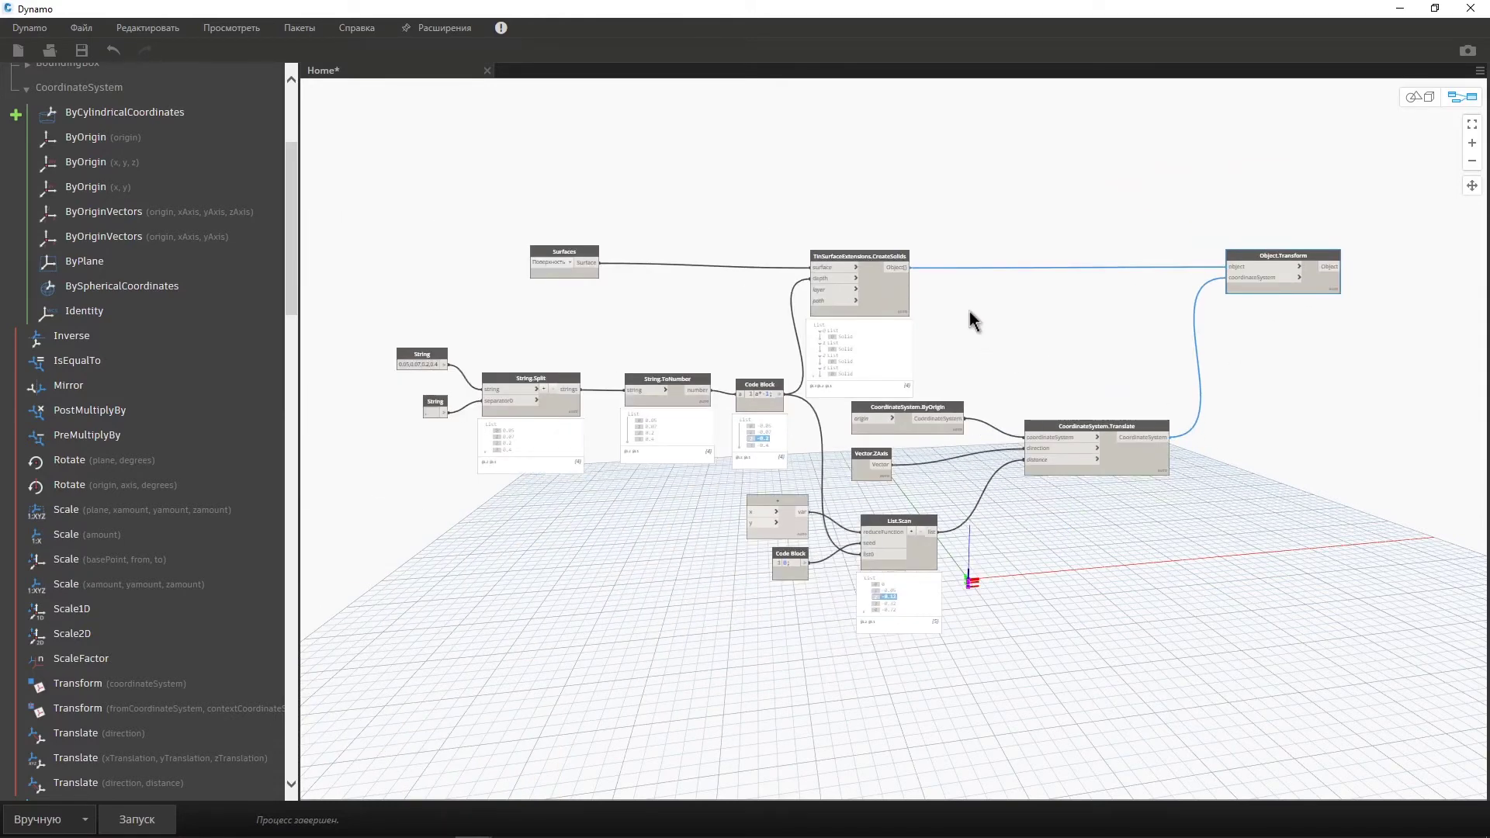
middle_drag(970, 312, 1012, 312)
drag(895, 253, 1007, 249)
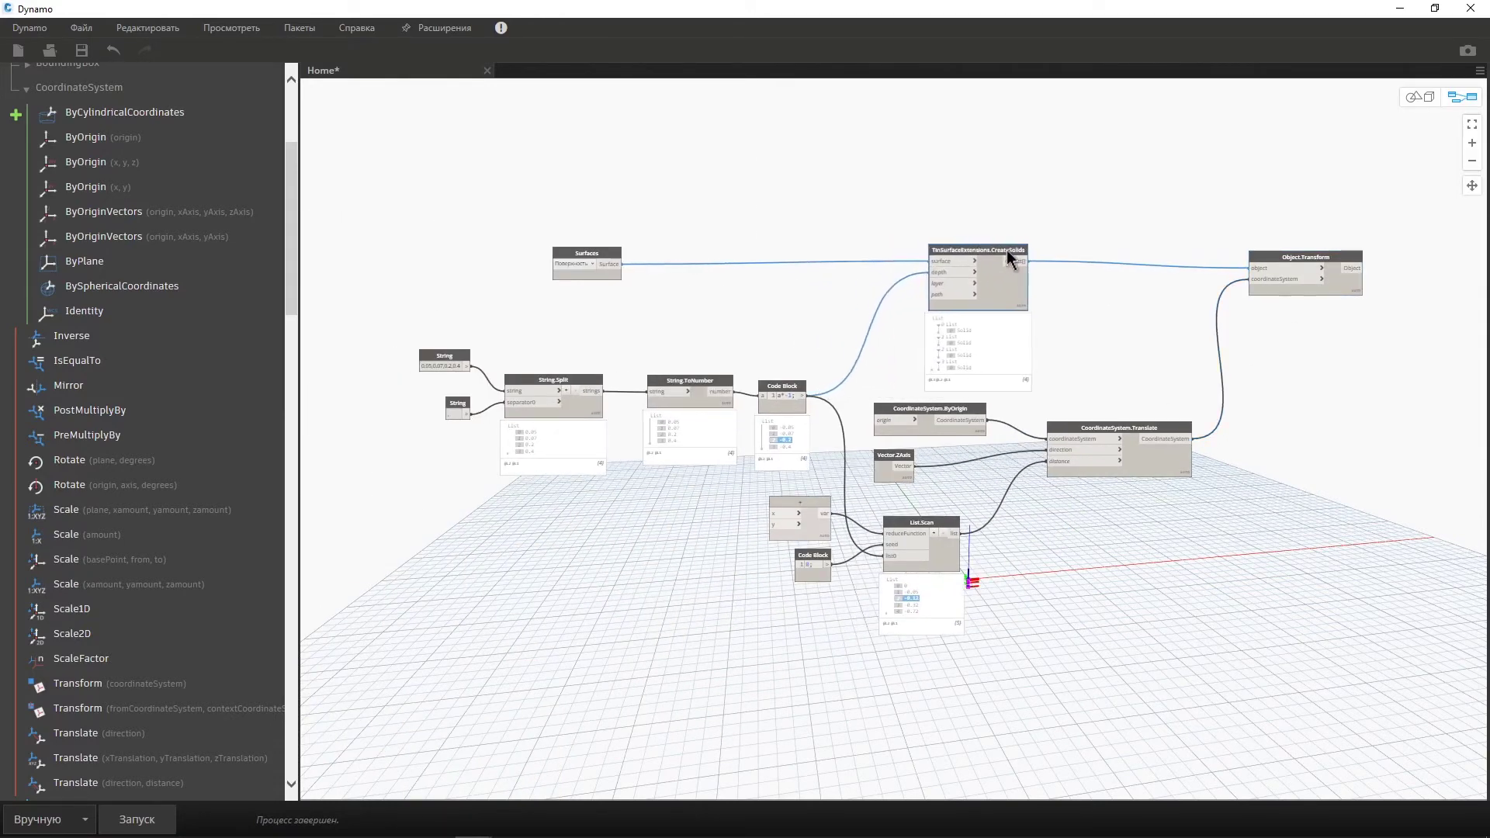
scroll(937, 284, up, 3)
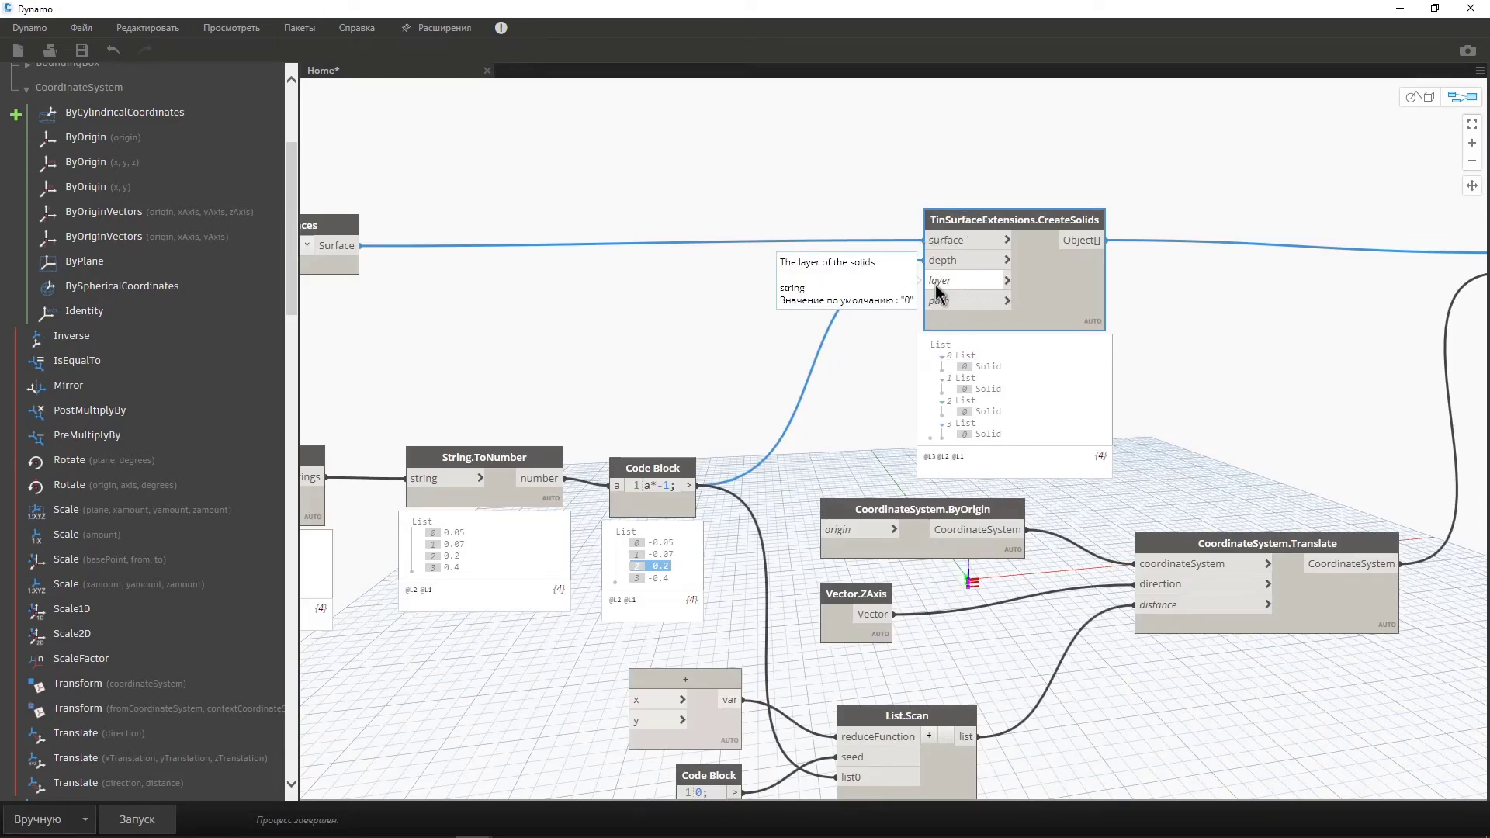
mouse_move(640, 351)
middle_down()
mouse_move(672, 347)
mouse_move(642, 343)
middle_up()
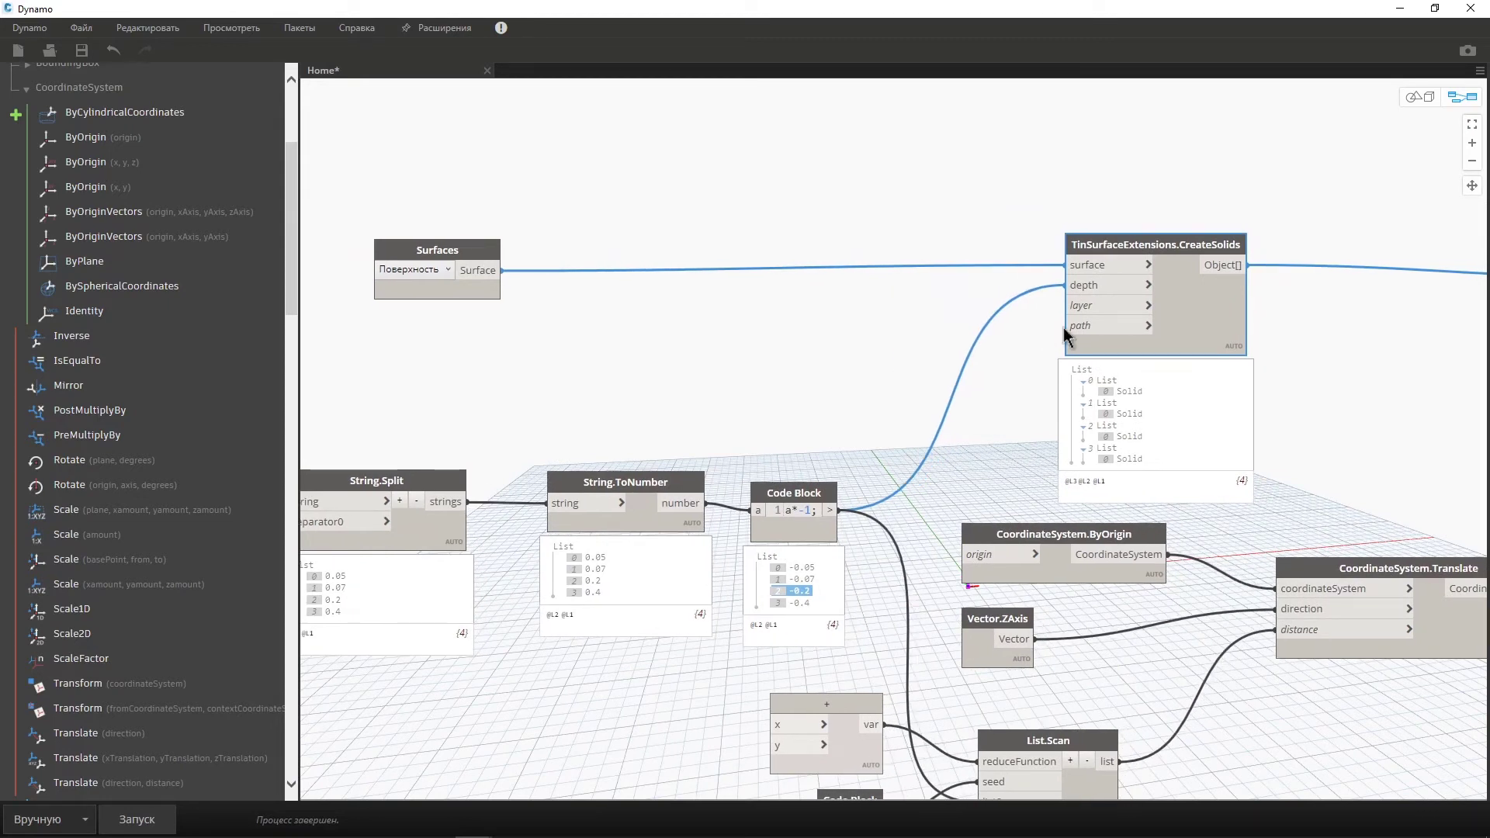
Add a String node containing 'Слои 3D' and wire it to CreateSolids' layer input.
click(889, 321)
right_click(883, 315)
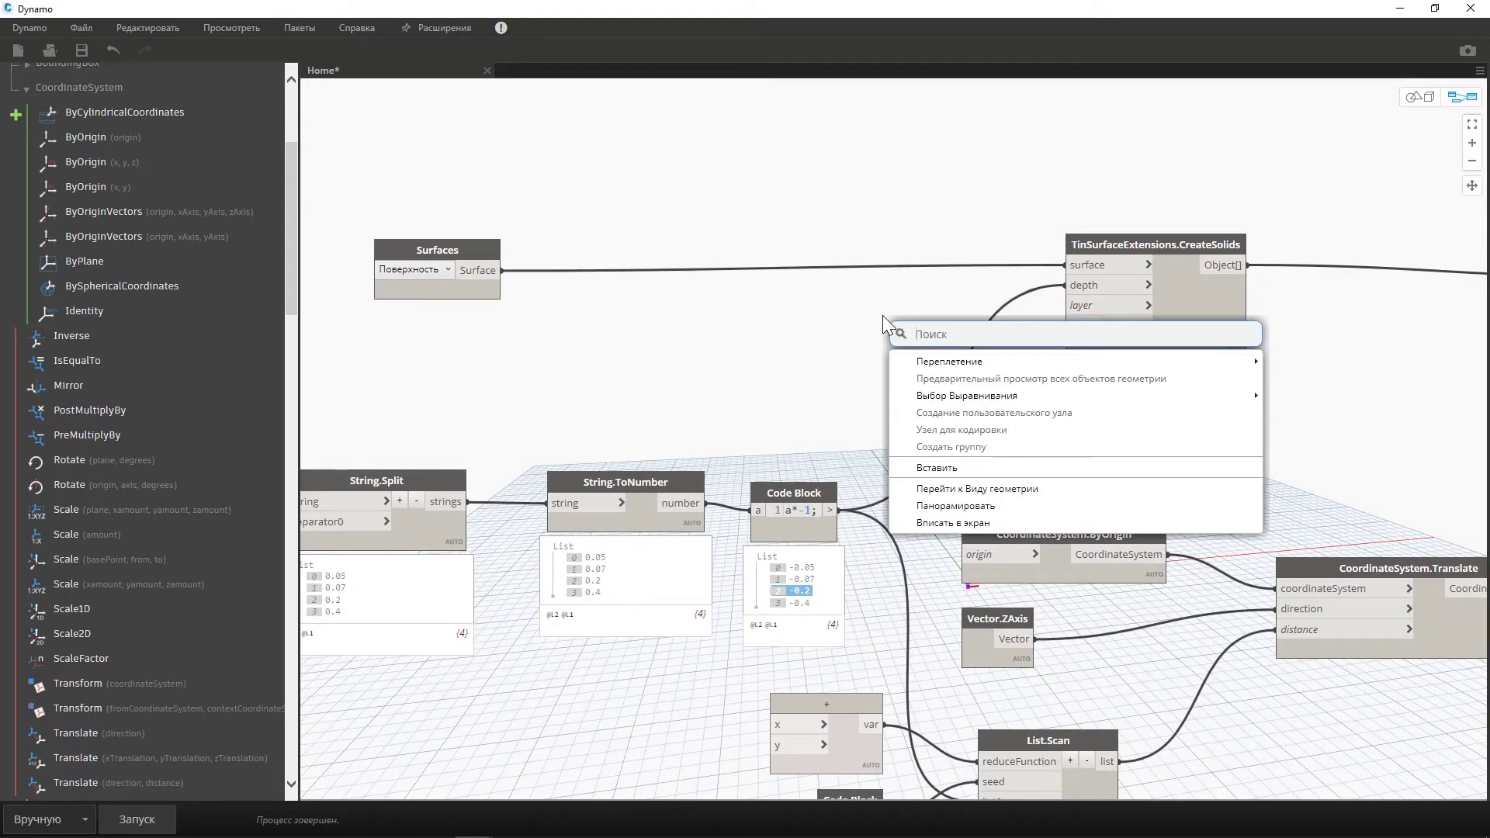
text(string)
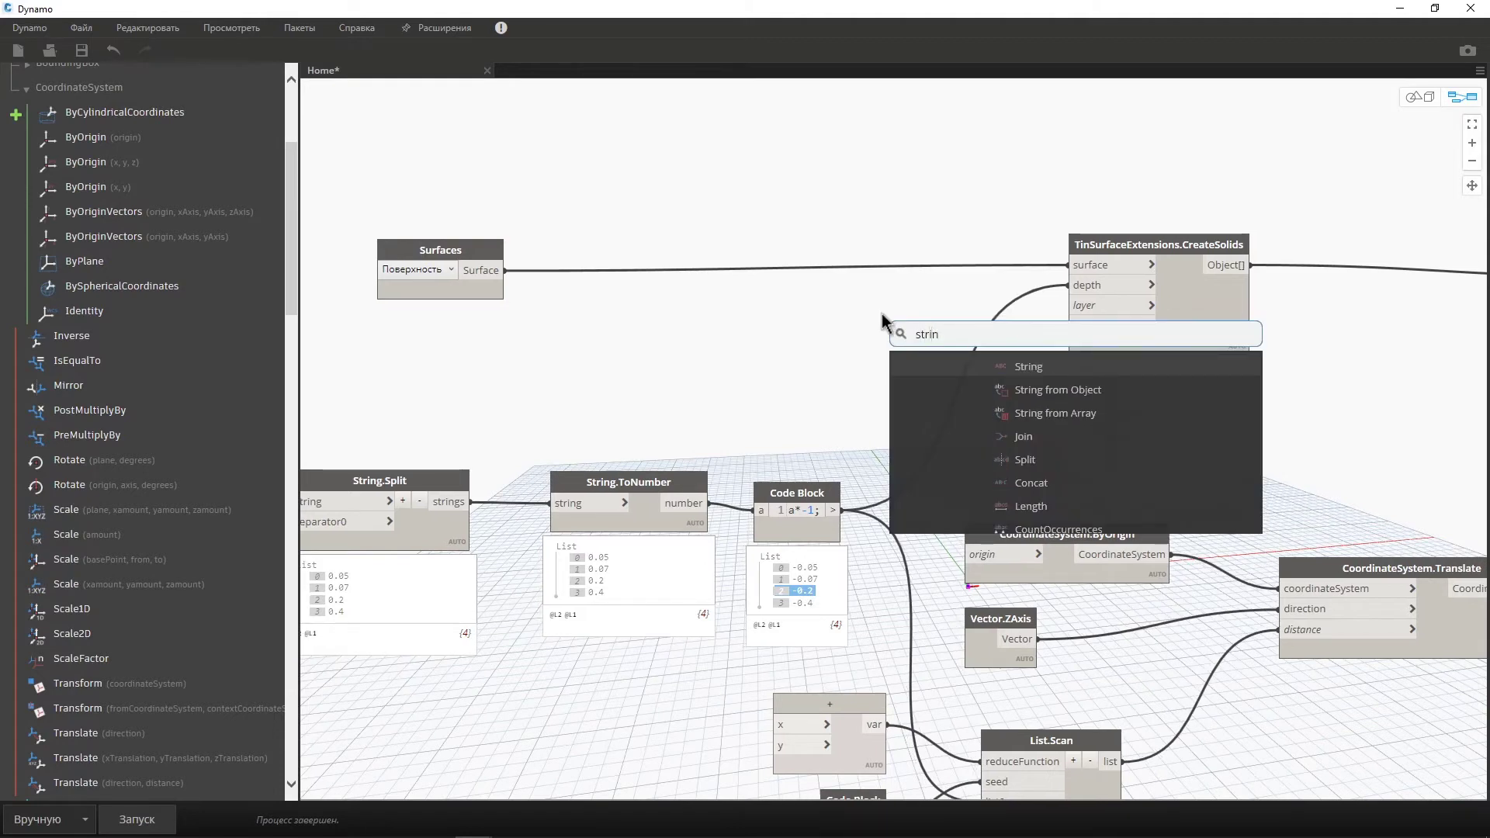
key(Return)
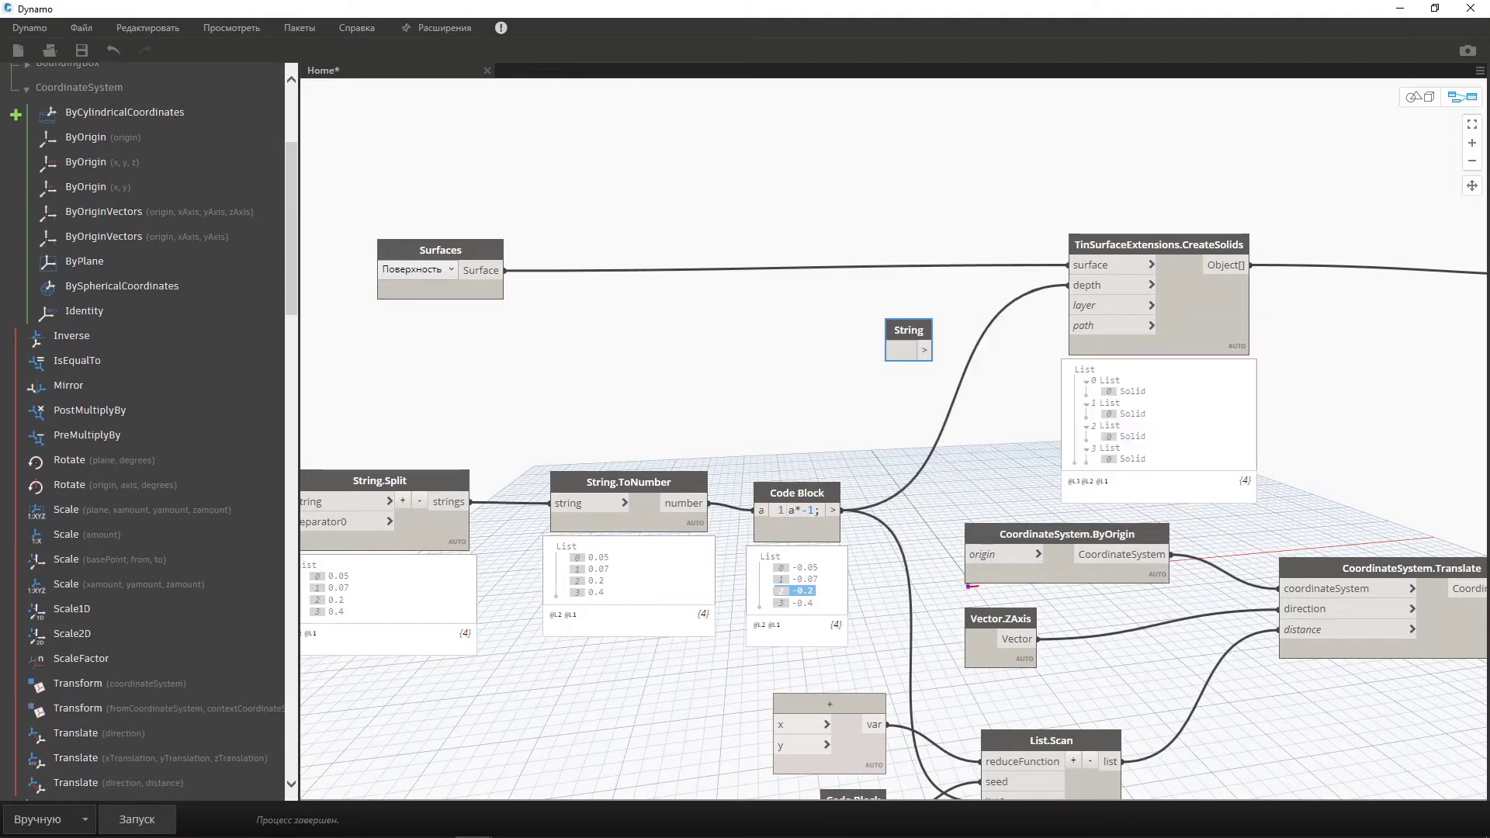
click(900, 350)
text(C)
text(й 3)
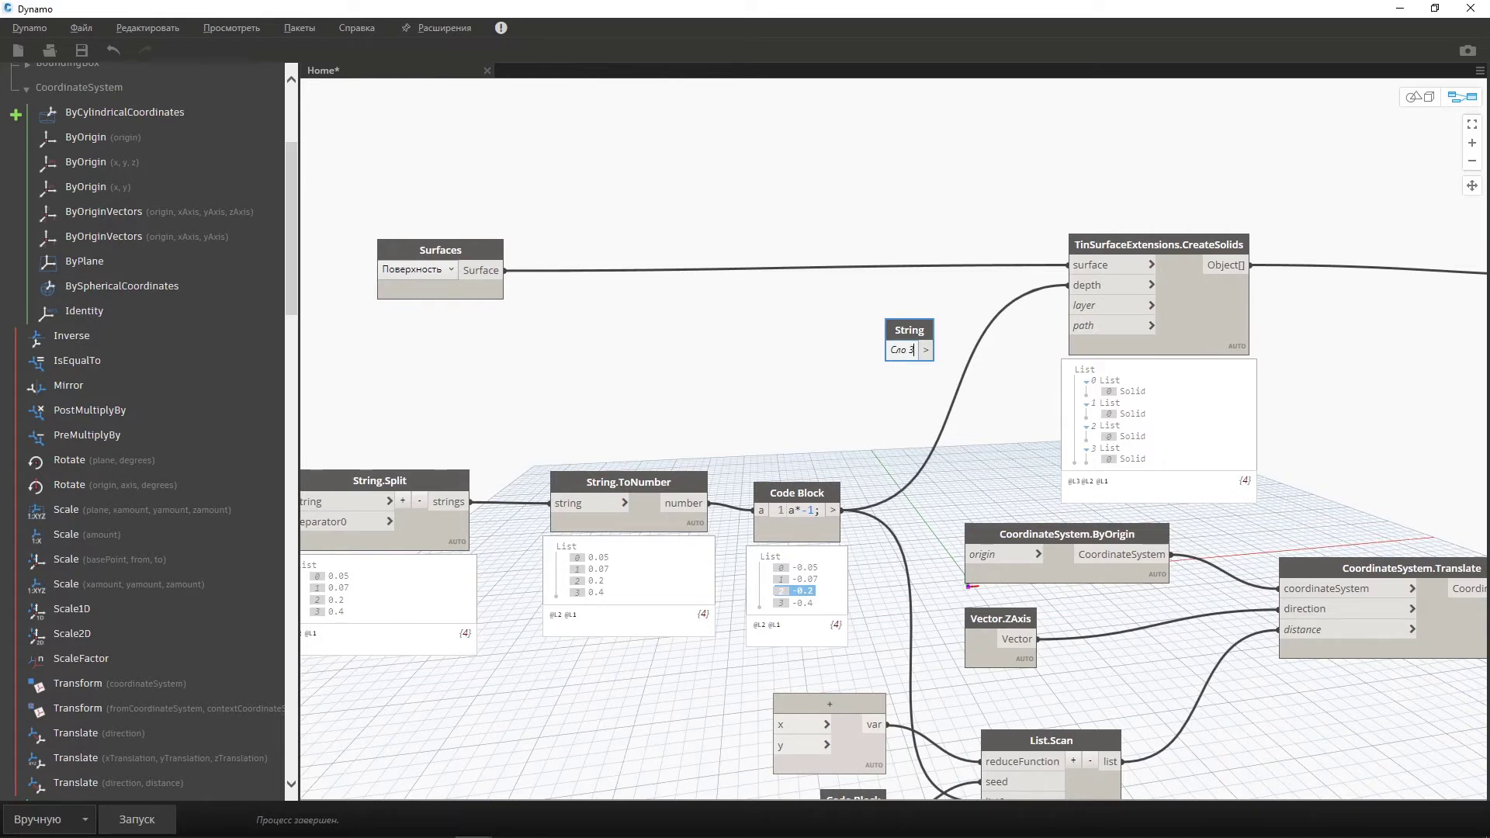
text(D)
text(й)
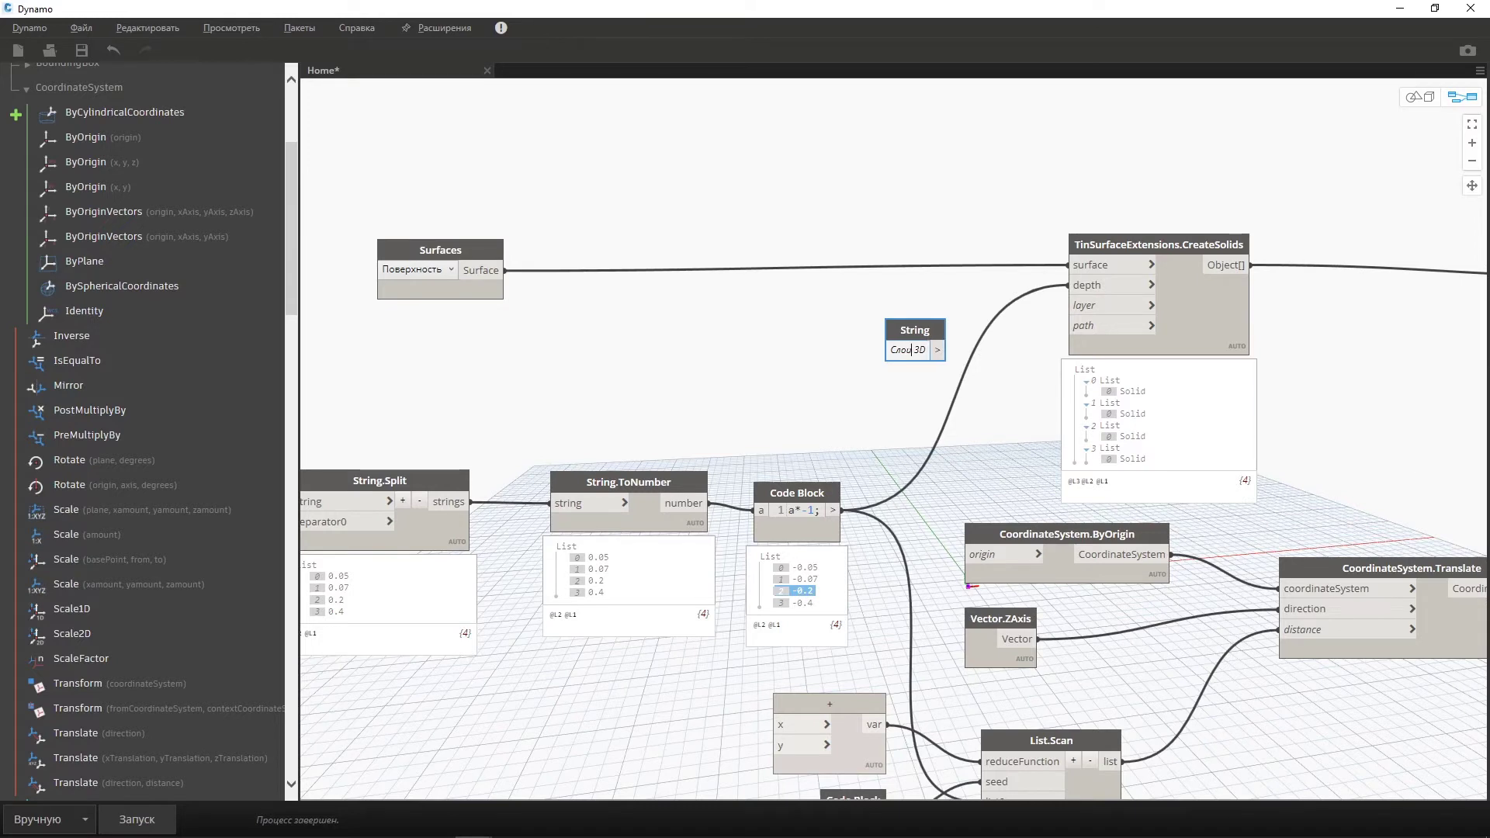
click(946, 365)
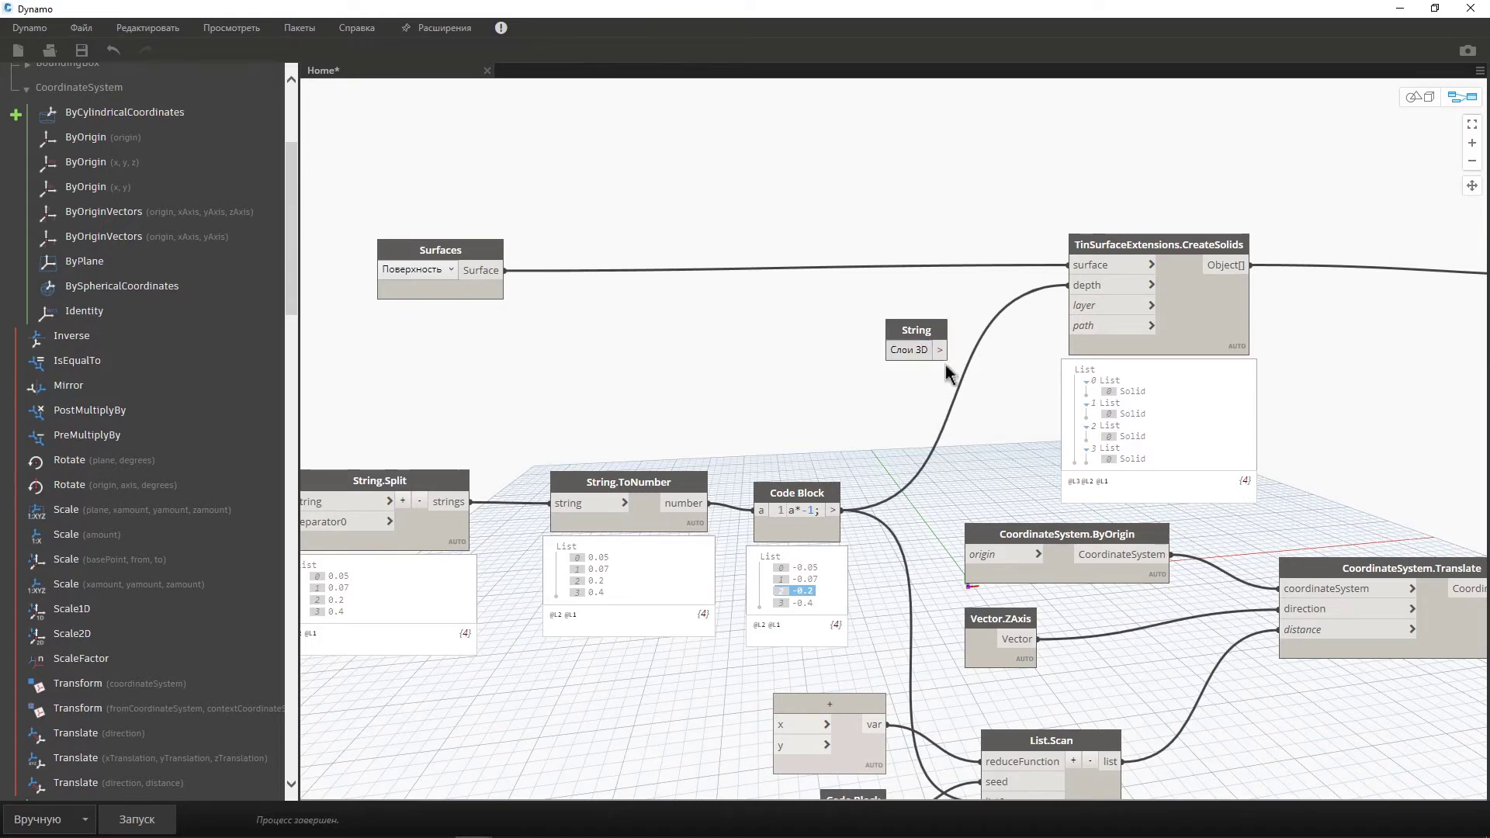
click(1069, 305)
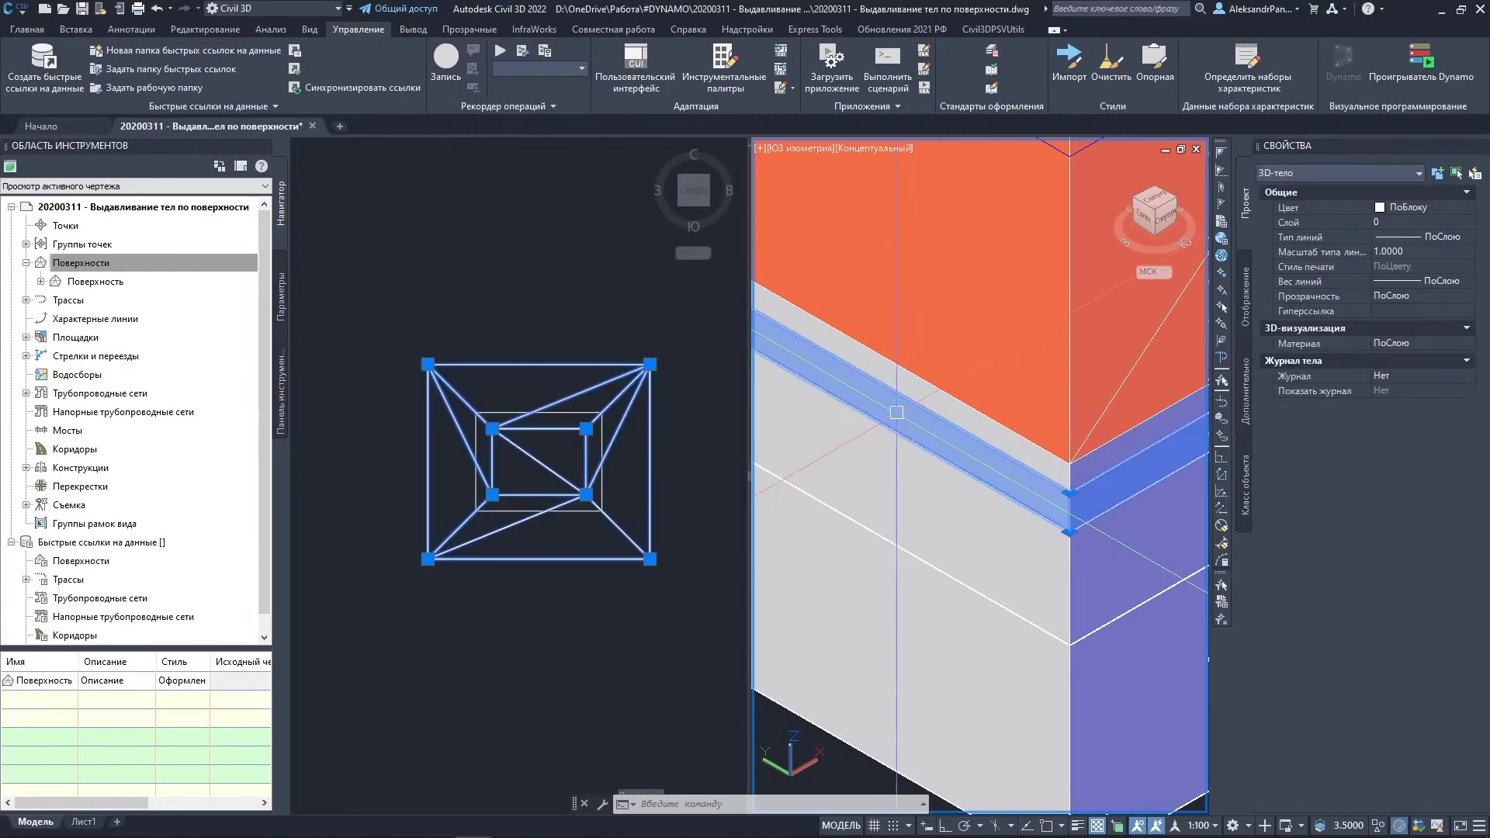
Crossing-select the old layer solids in Civil 3D for replacement.
scroll(897, 412, down, 5)
key(Escape)
key(Escape)
click(1004, 588)
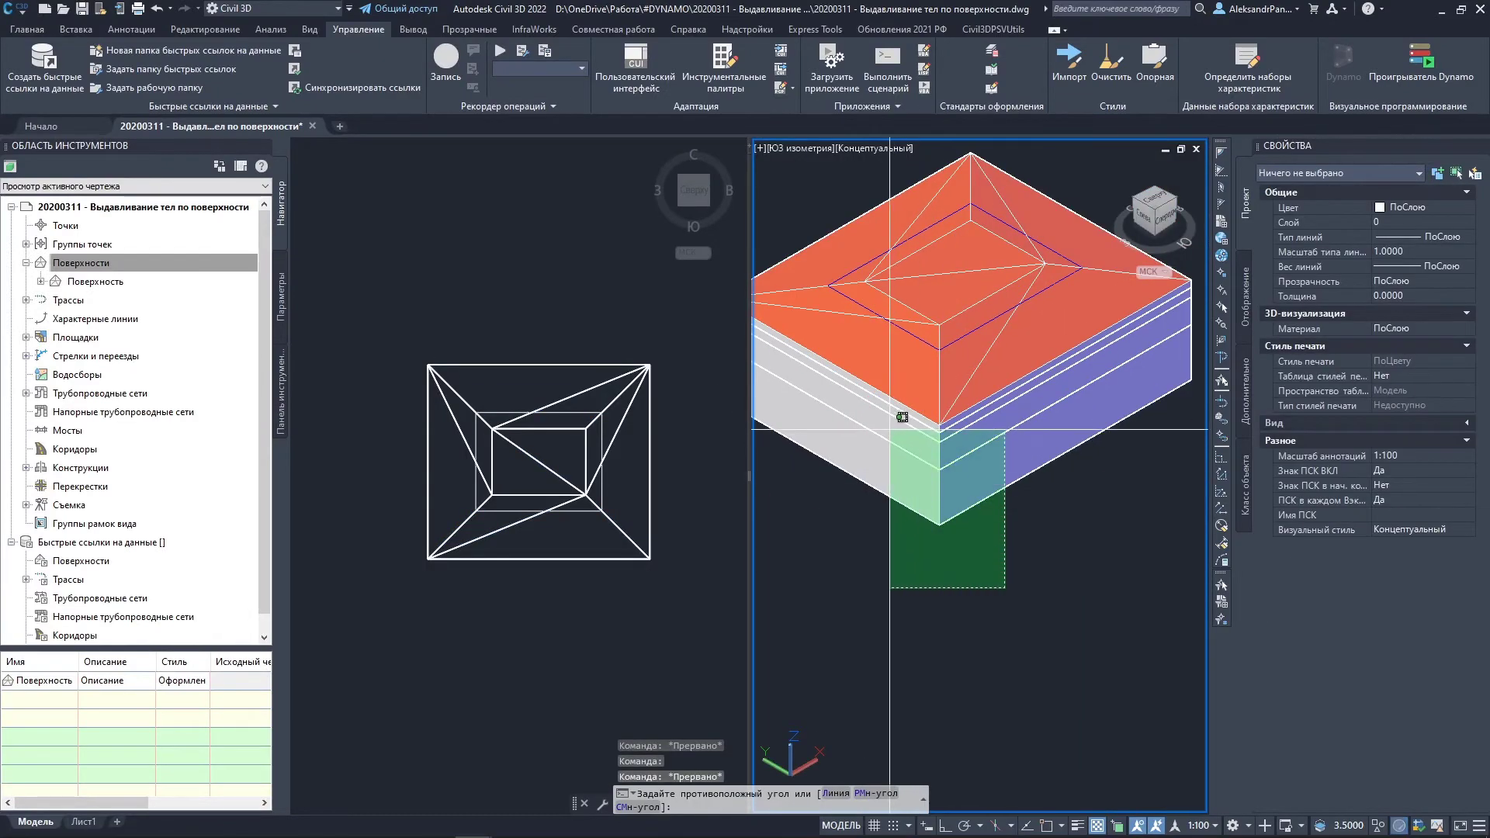
click(890, 429)
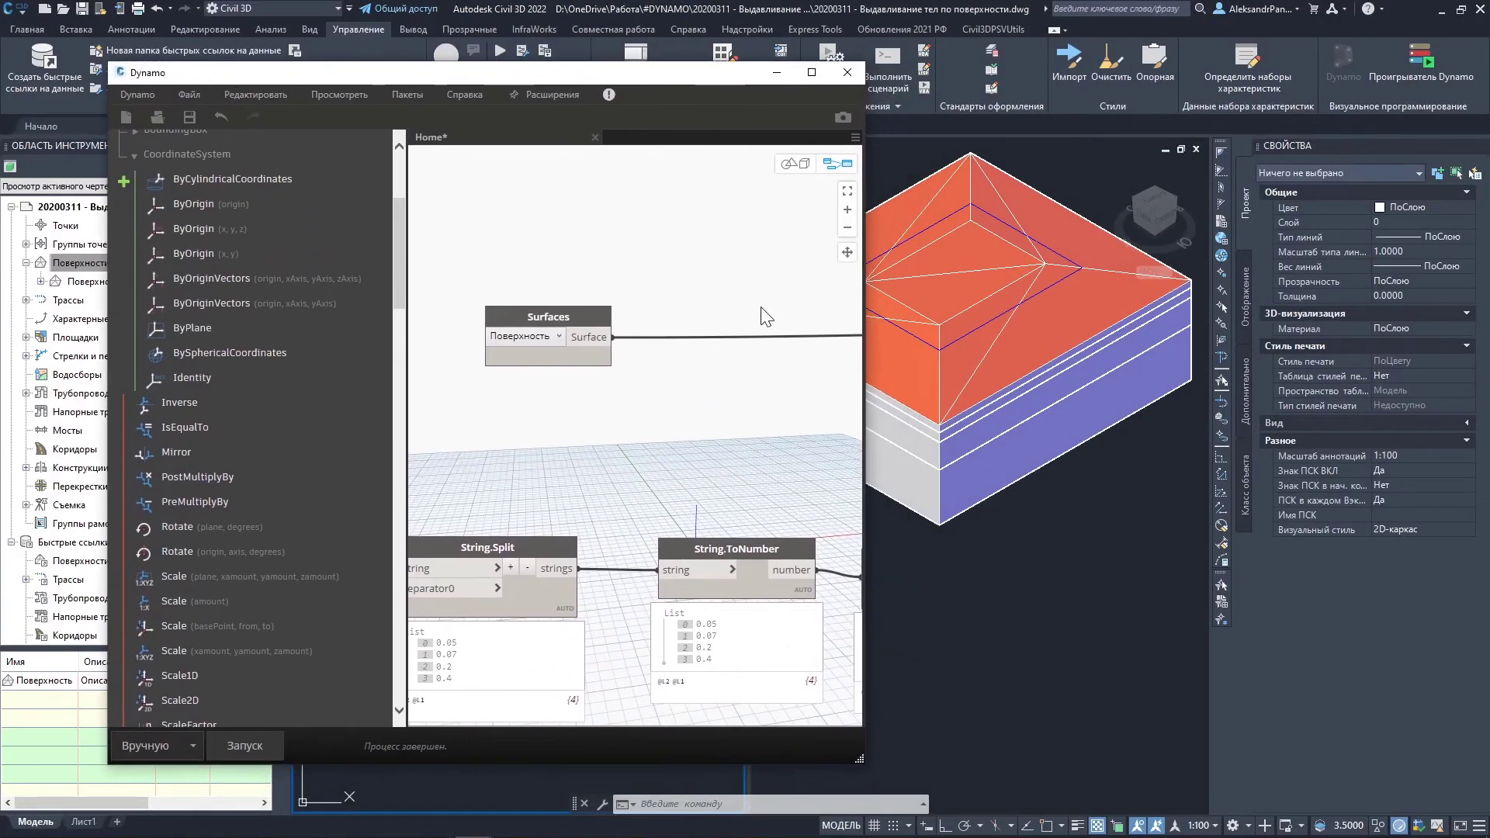
Select regenerated solids to confirm layer Слои 3D, then pan the Dynamo graph.
click(1101, 342)
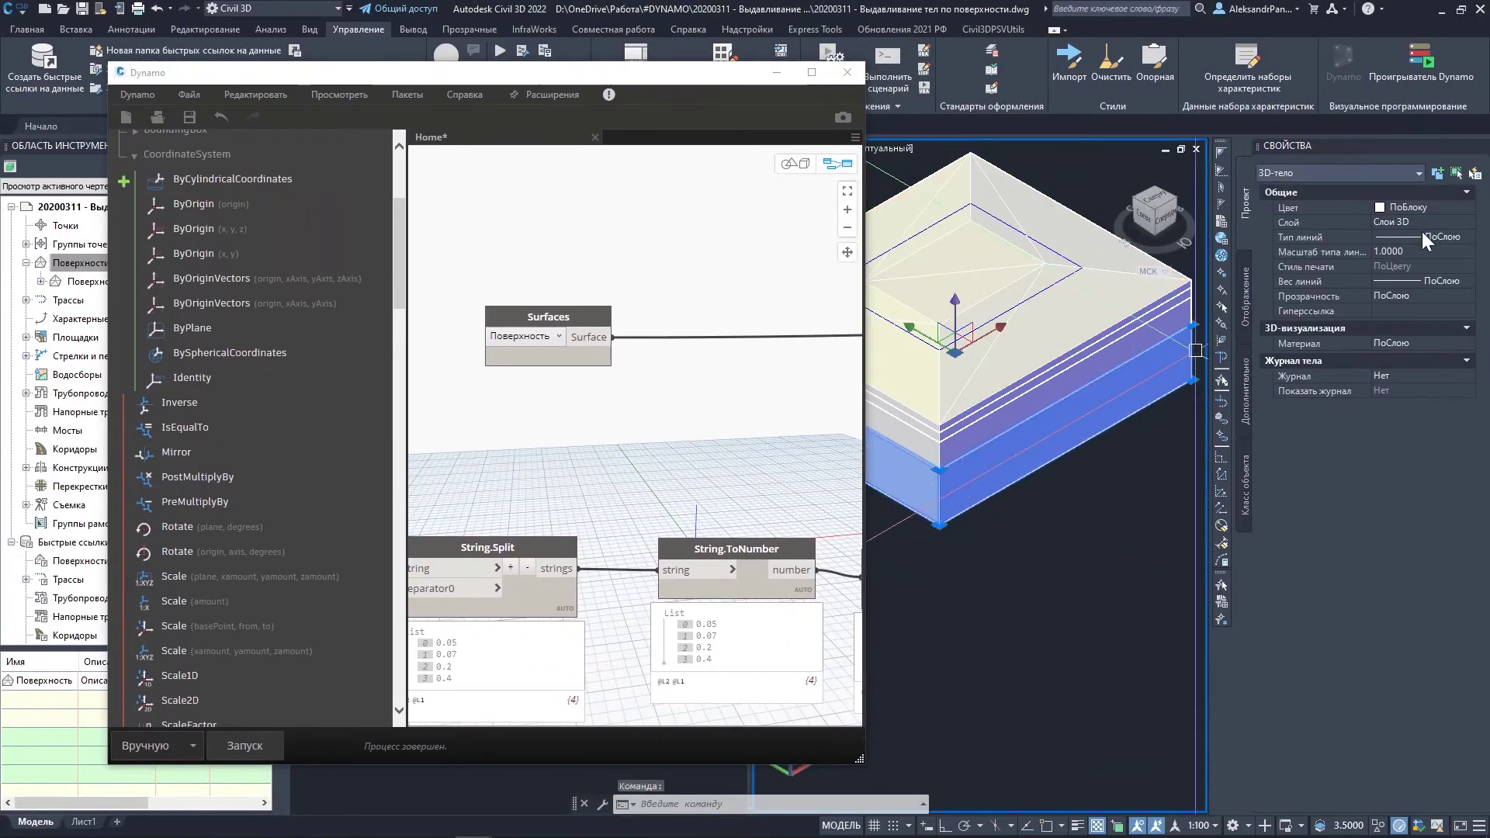
key(Escape)
click(949, 450)
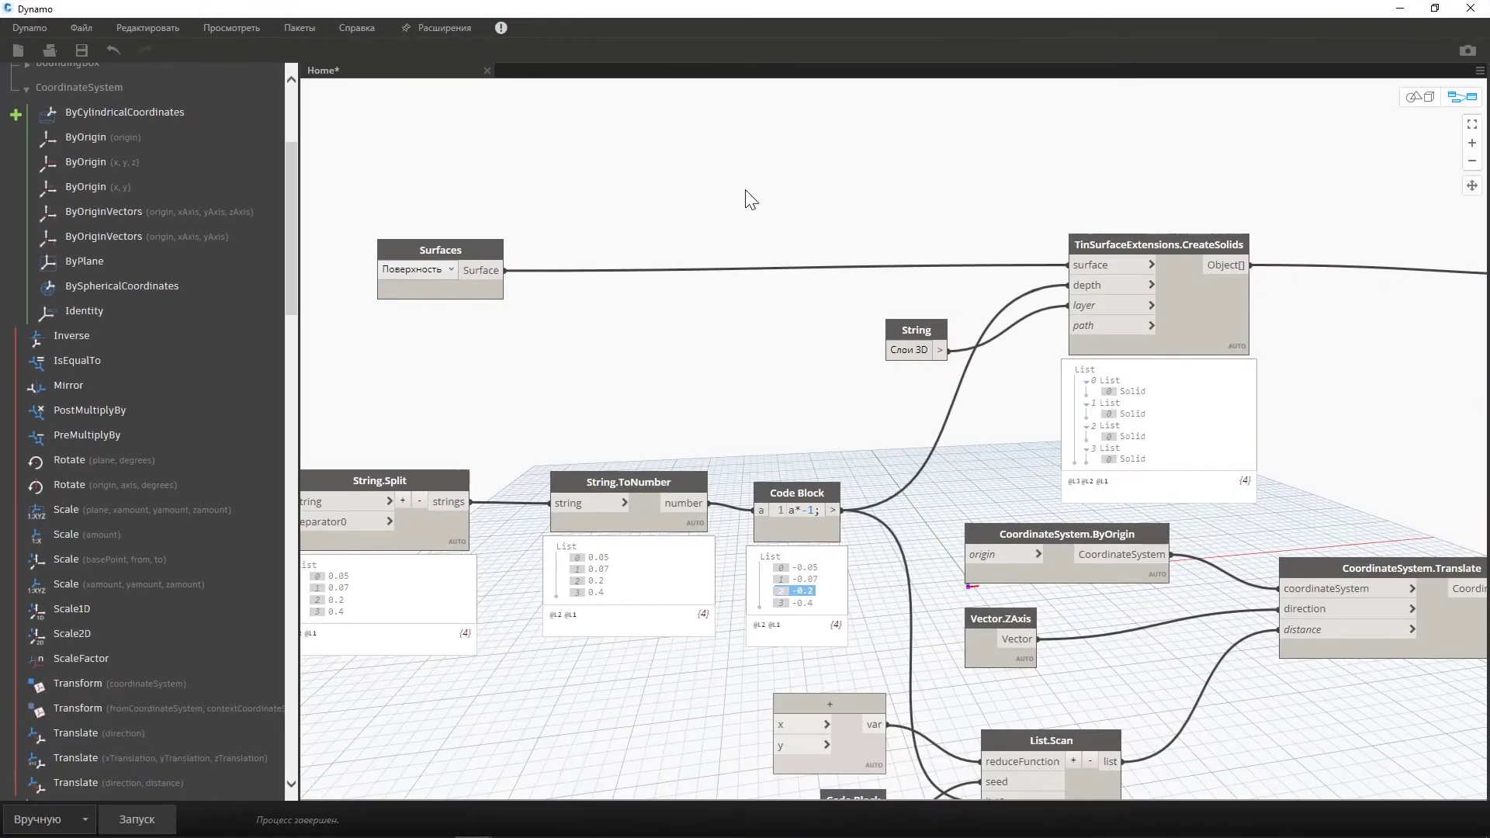
middle_drag(787, 349, 812, 333)
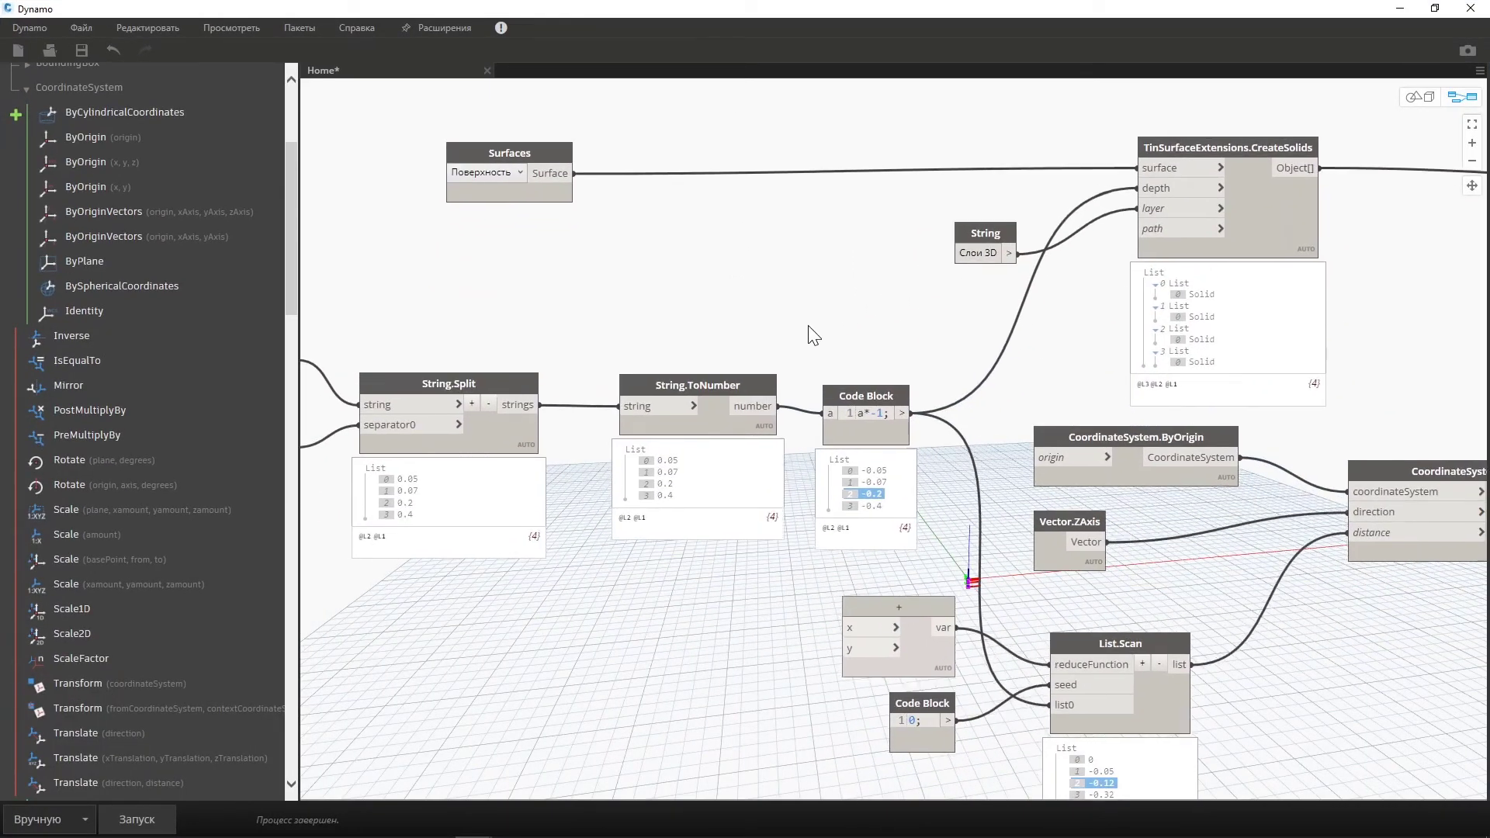
middle_drag(507, 509, 565, 514)
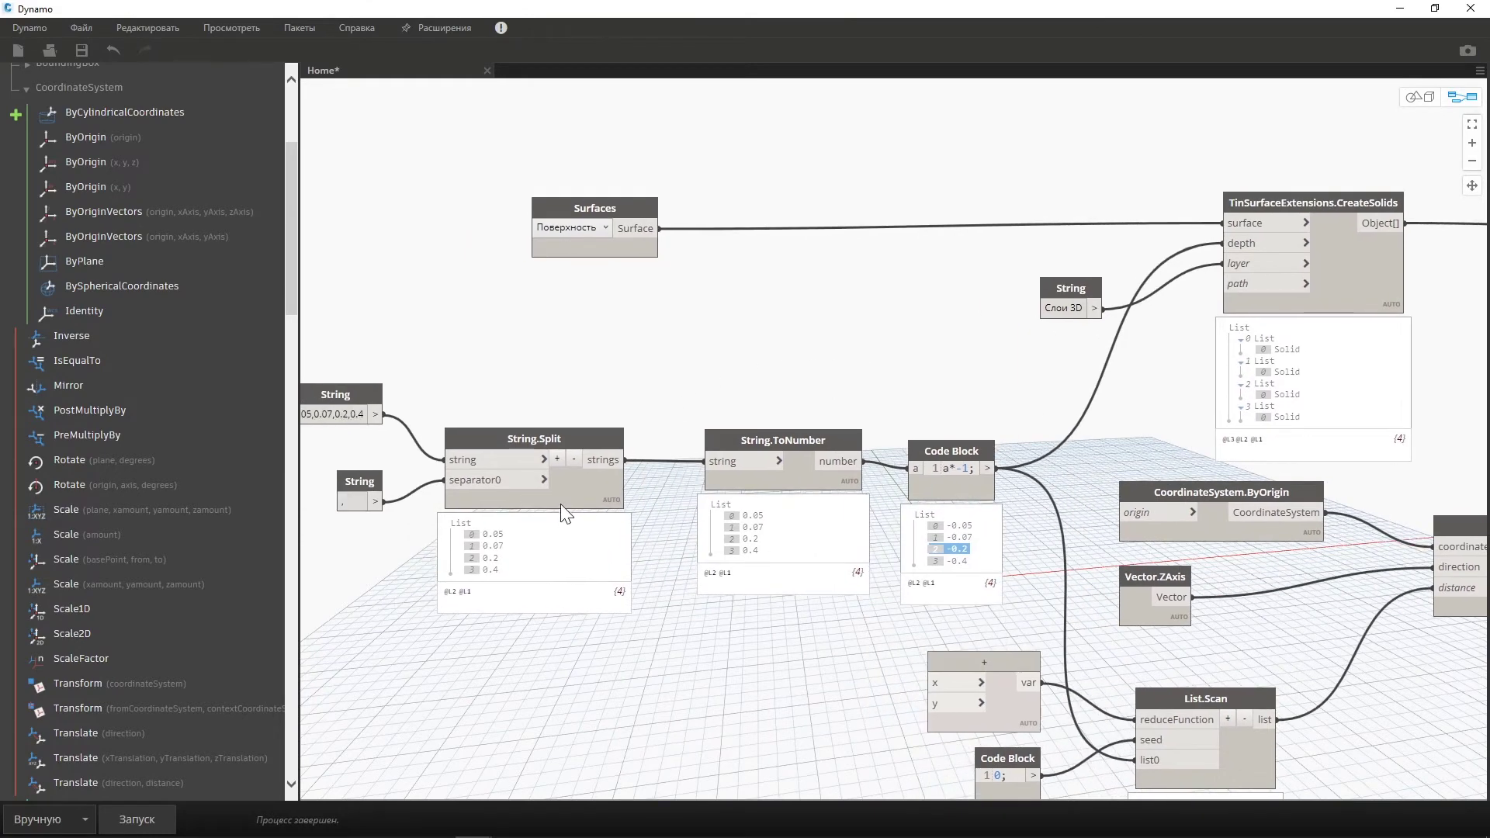
Add an a.Name code block fed by the Surfaces node to output the surface name Поверхность.
drag(605, 215, 416, 164)
middle_drag(416, 165, 874, 360)
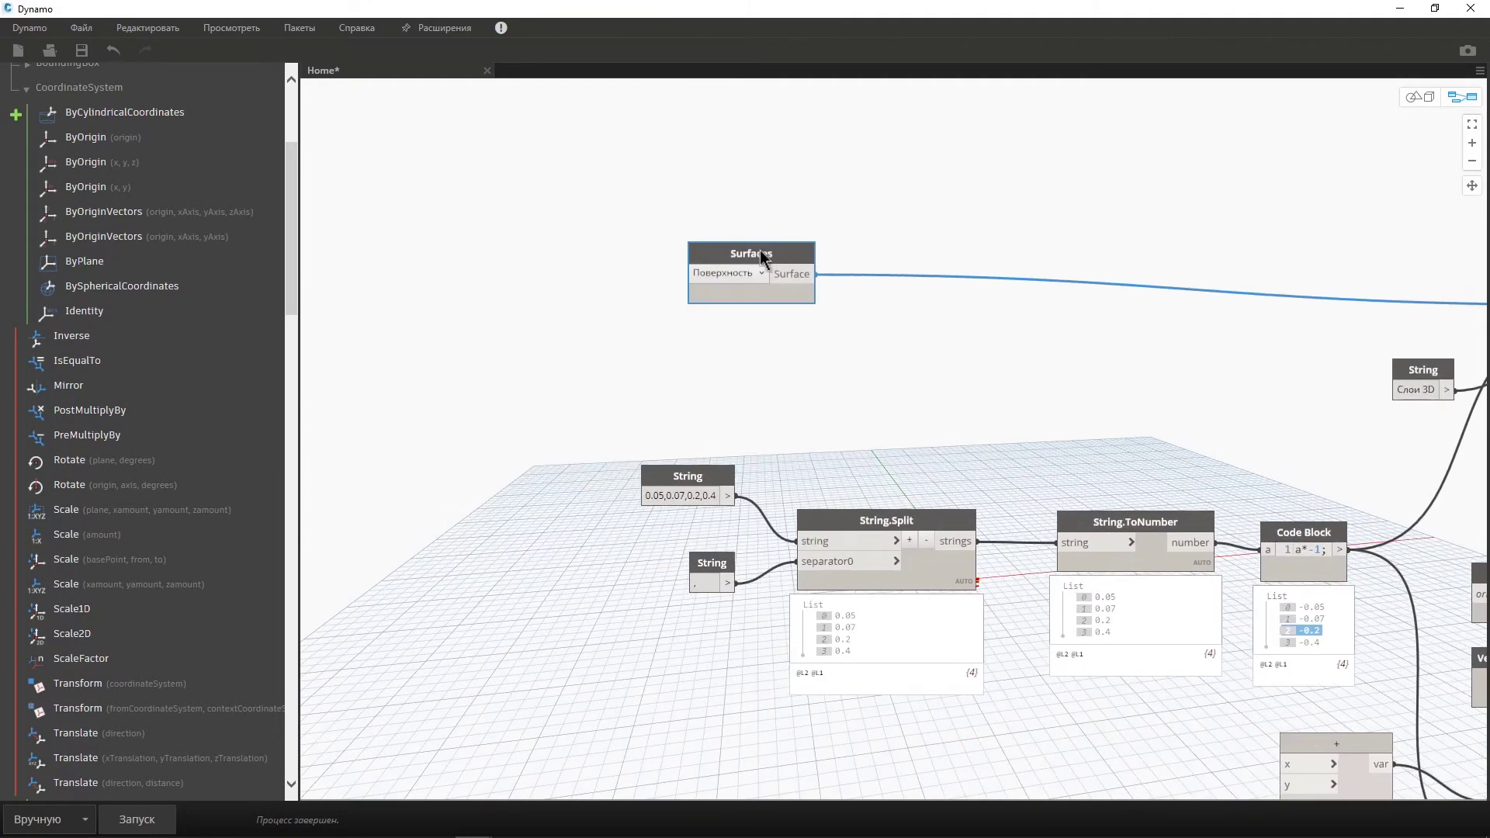
drag(762, 260, 598, 272)
double_click(754, 320)
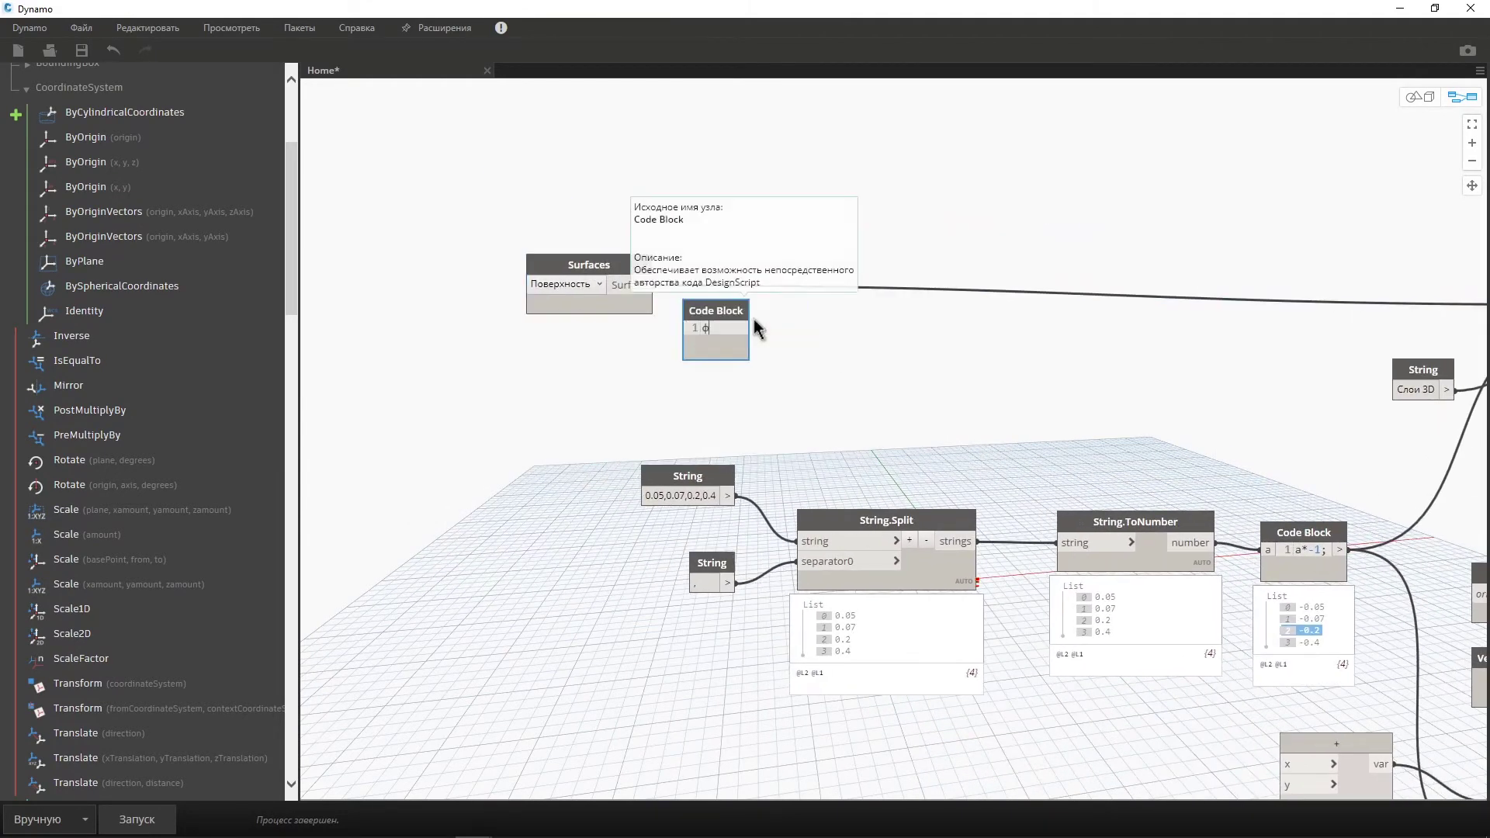
text(фюТфьу)
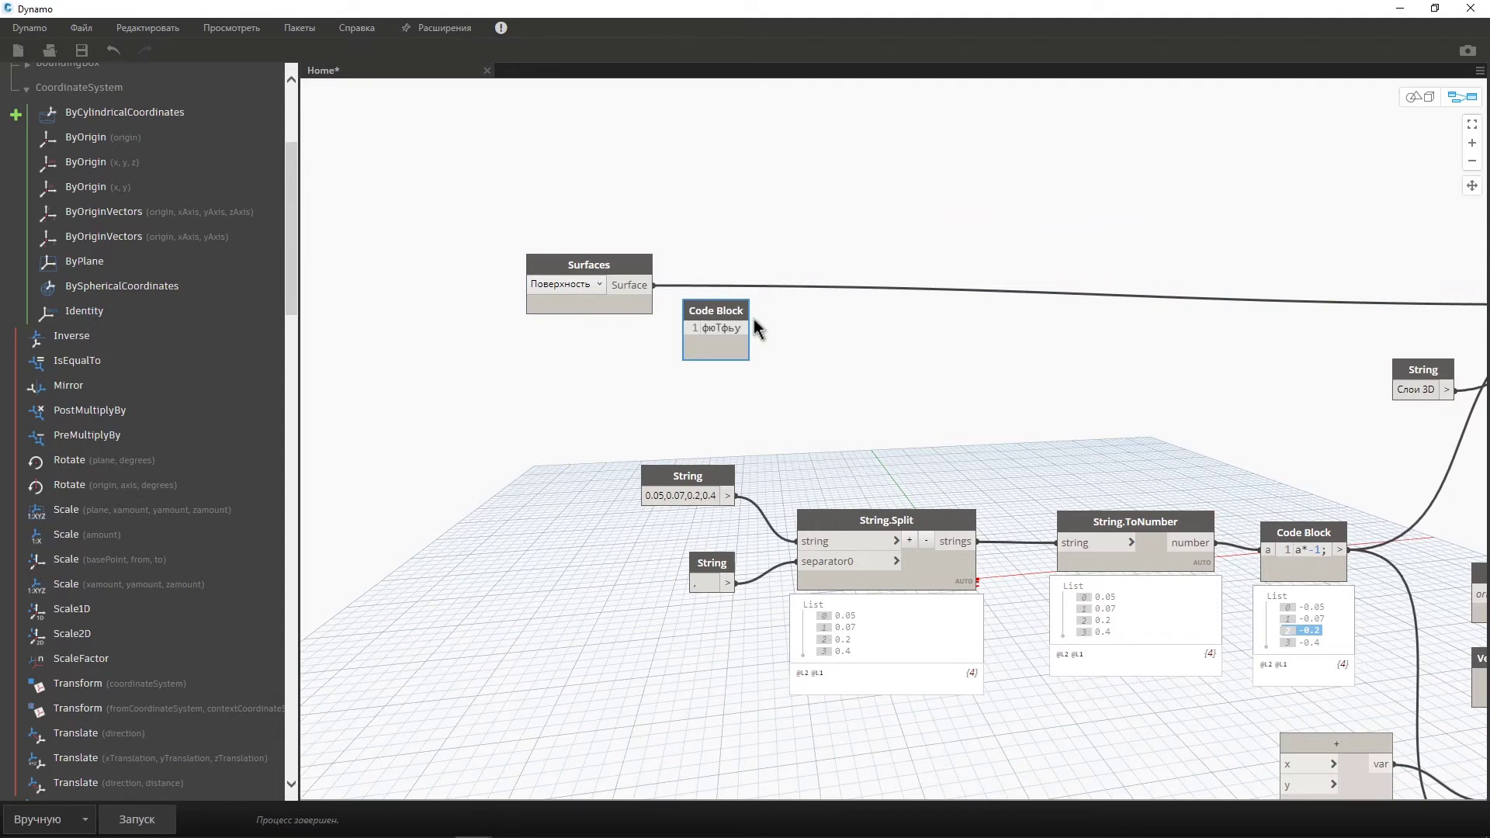
text(a.Name;)
click(751, 382)
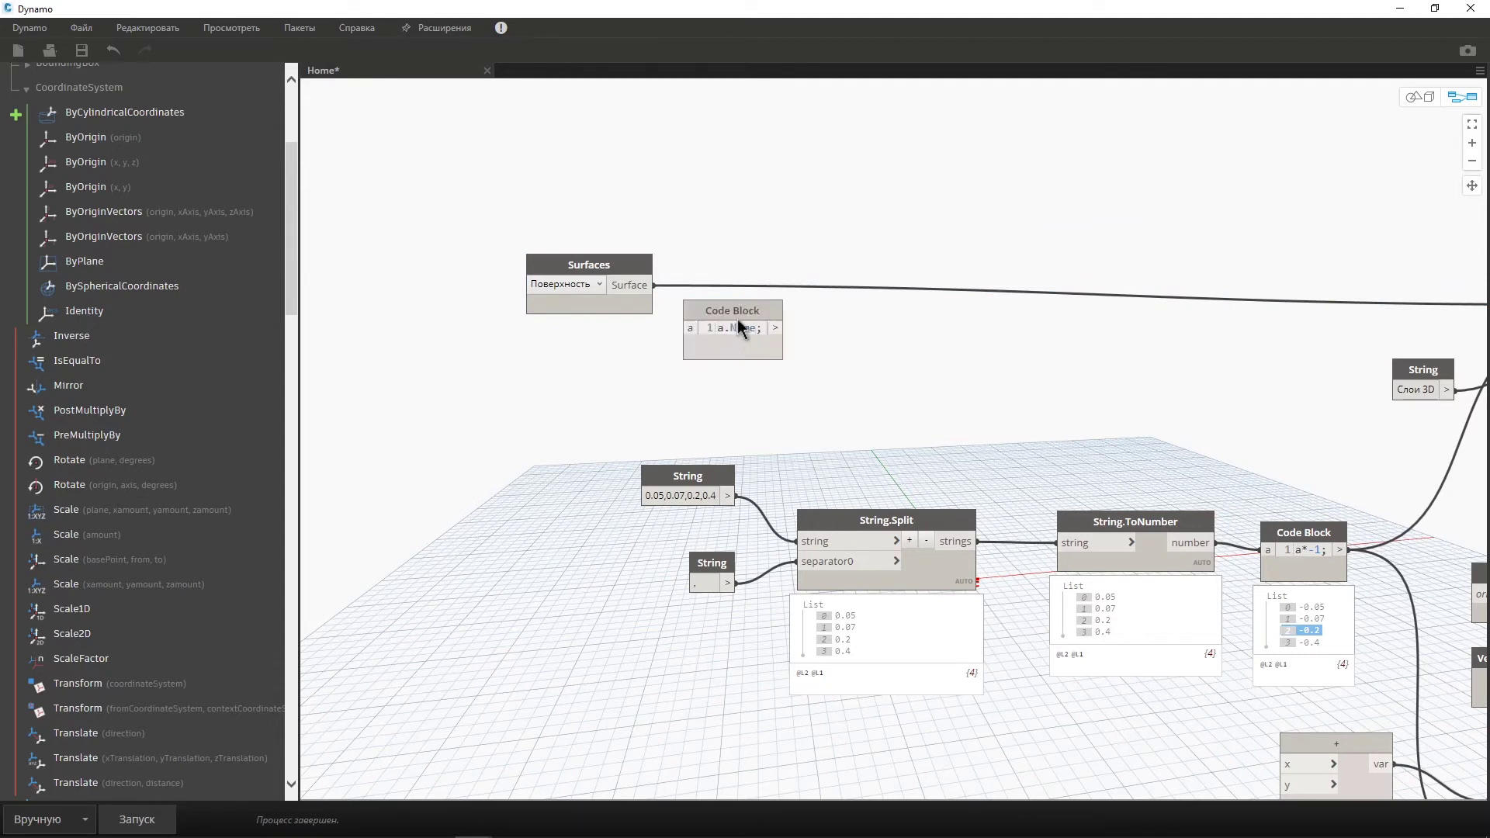
drag(737, 330, 789, 342)
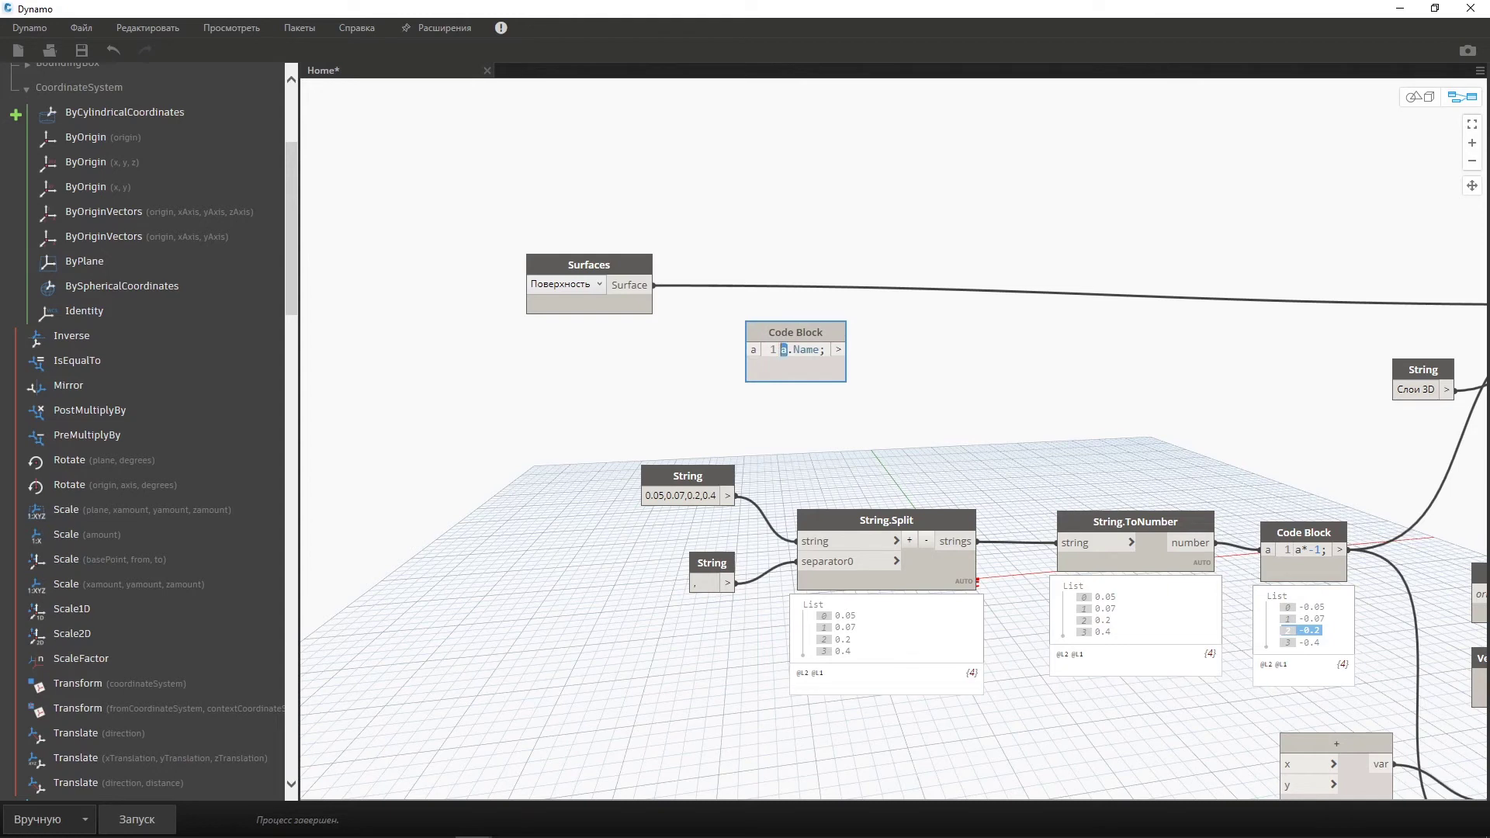
drag(790, 350, 762, 358)
drag(654, 285, 744, 350)
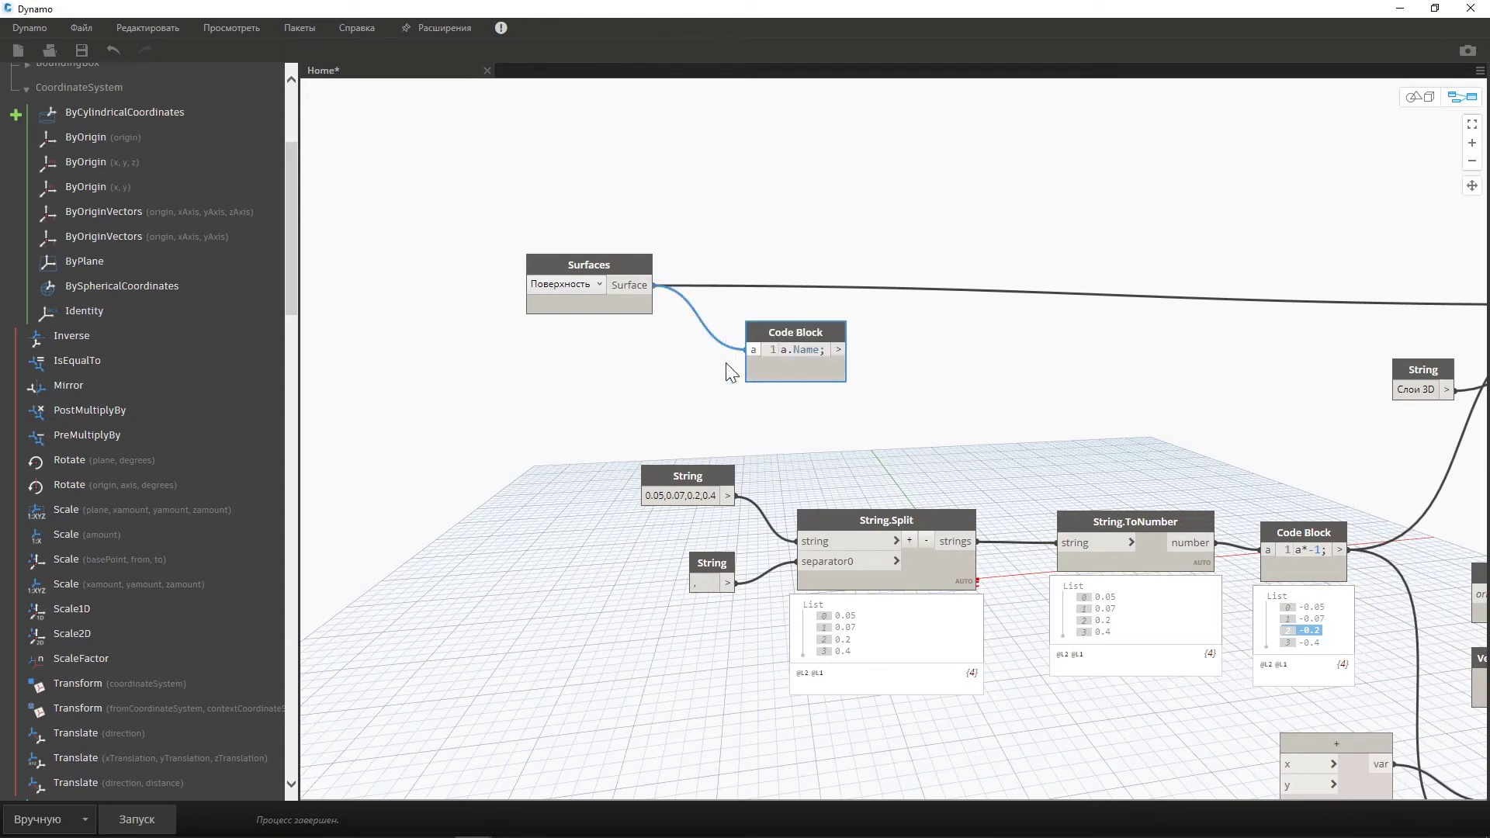
Set the graph run mode to Автоматически and rearrange the Surfaces, code block and Слои 3D nodes.
click(76, 816)
click(63, 763)
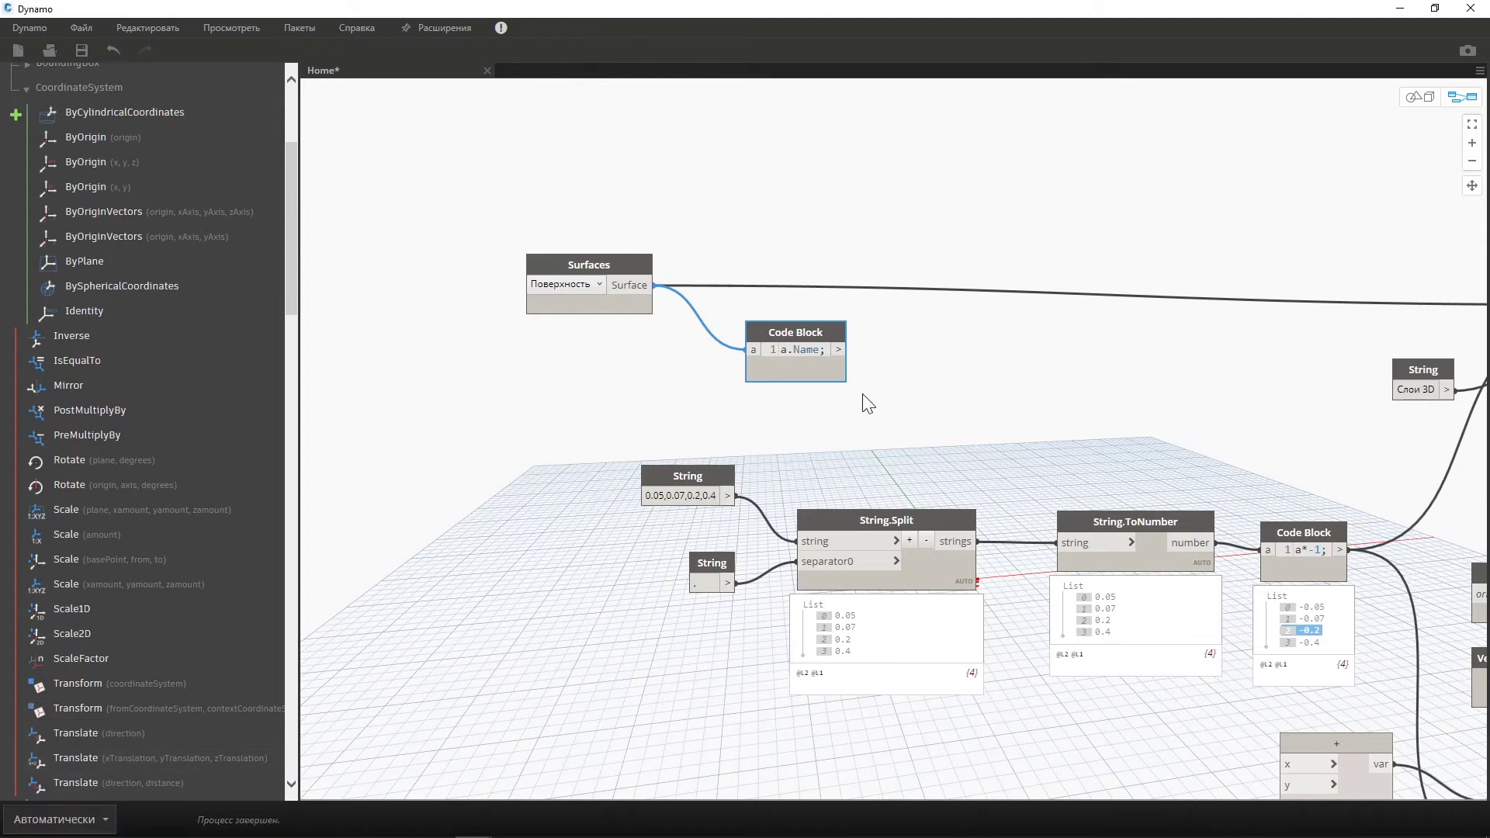
drag(828, 334, 841, 335)
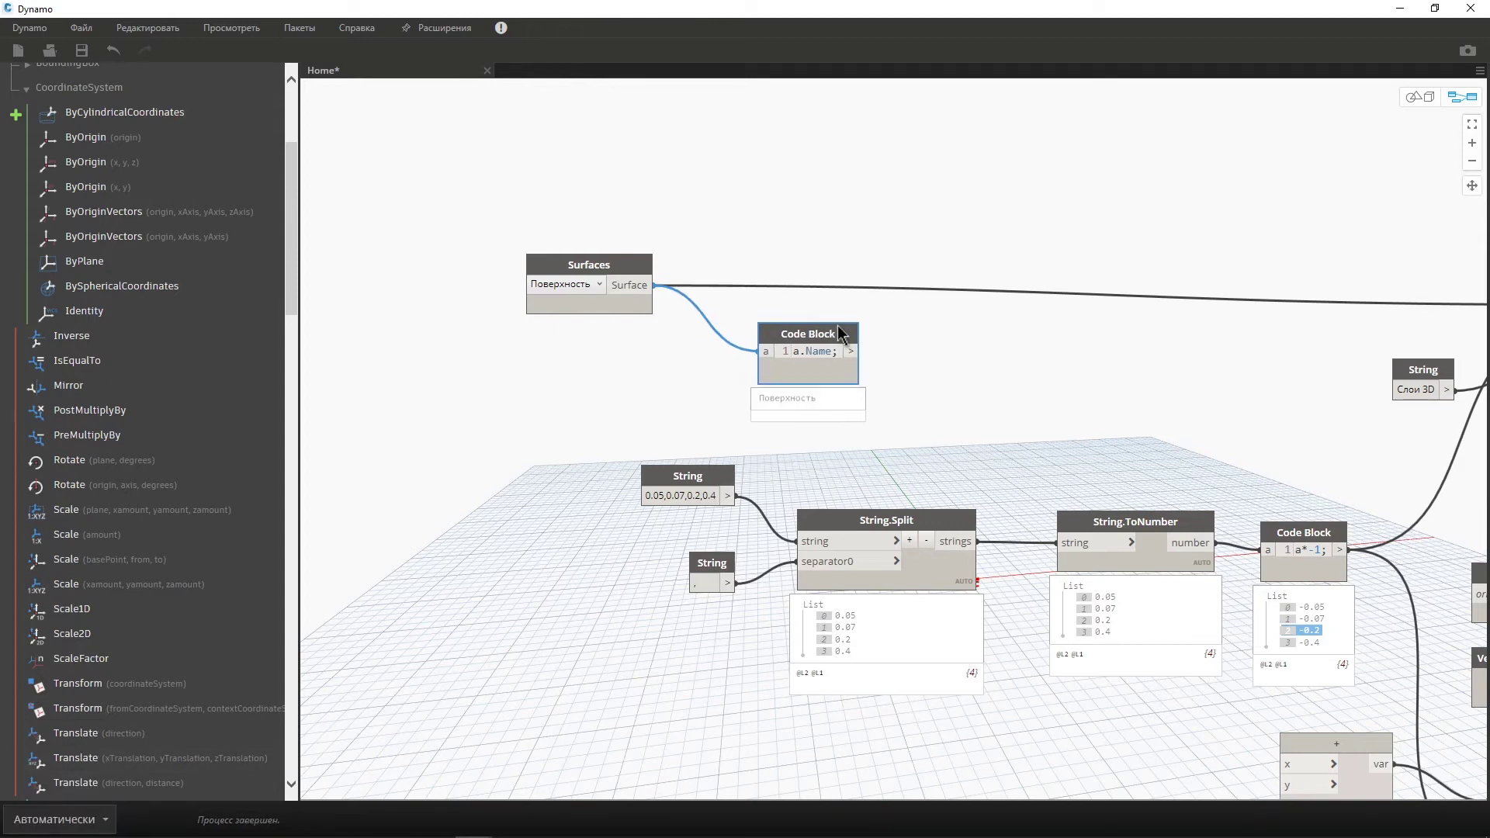
drag(598, 264, 580, 198)
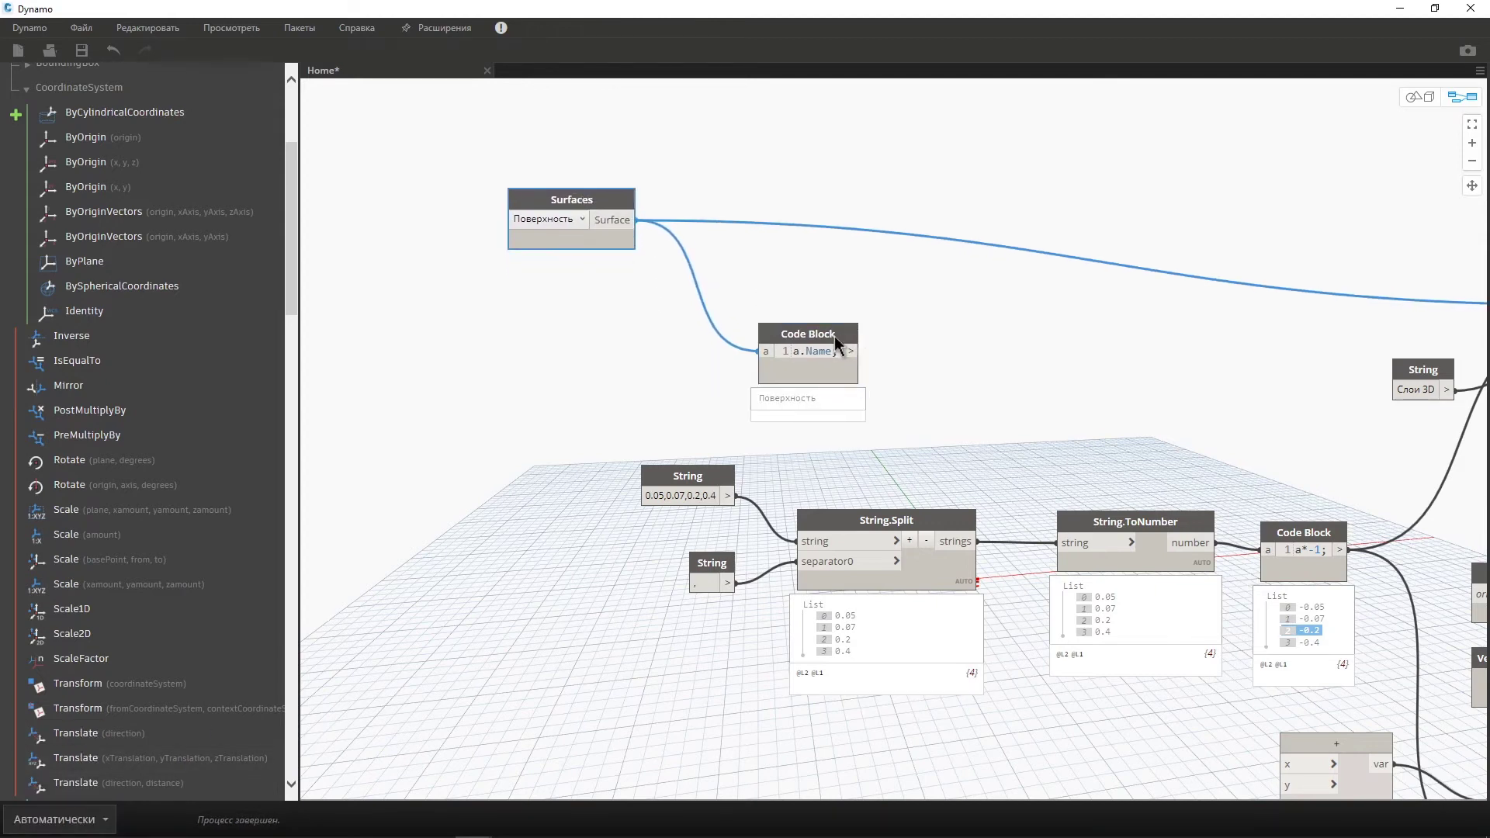
drag(835, 336, 850, 290)
middle_drag(851, 291, 894, 352)
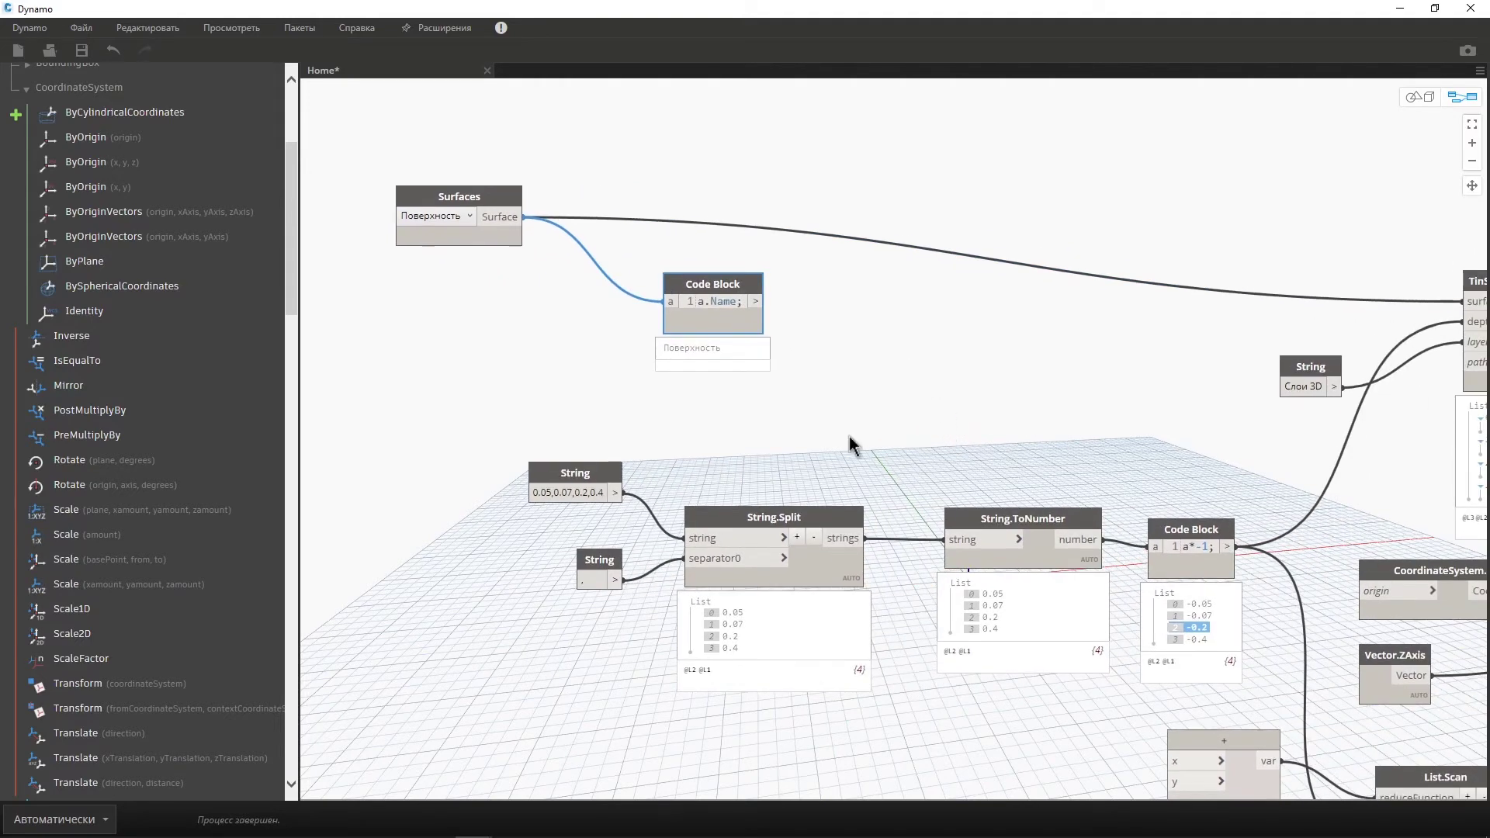
click(734, 615)
mouse_move(1325, 370)
mouse_down()
mouse_move(1187, 347)
mouse_move(826, 385)
mouse_move(743, 441)
mouse_up()
Create an a+b+c code block wired to the surface name, Слои 3D string and split depths.
double_click(894, 347)
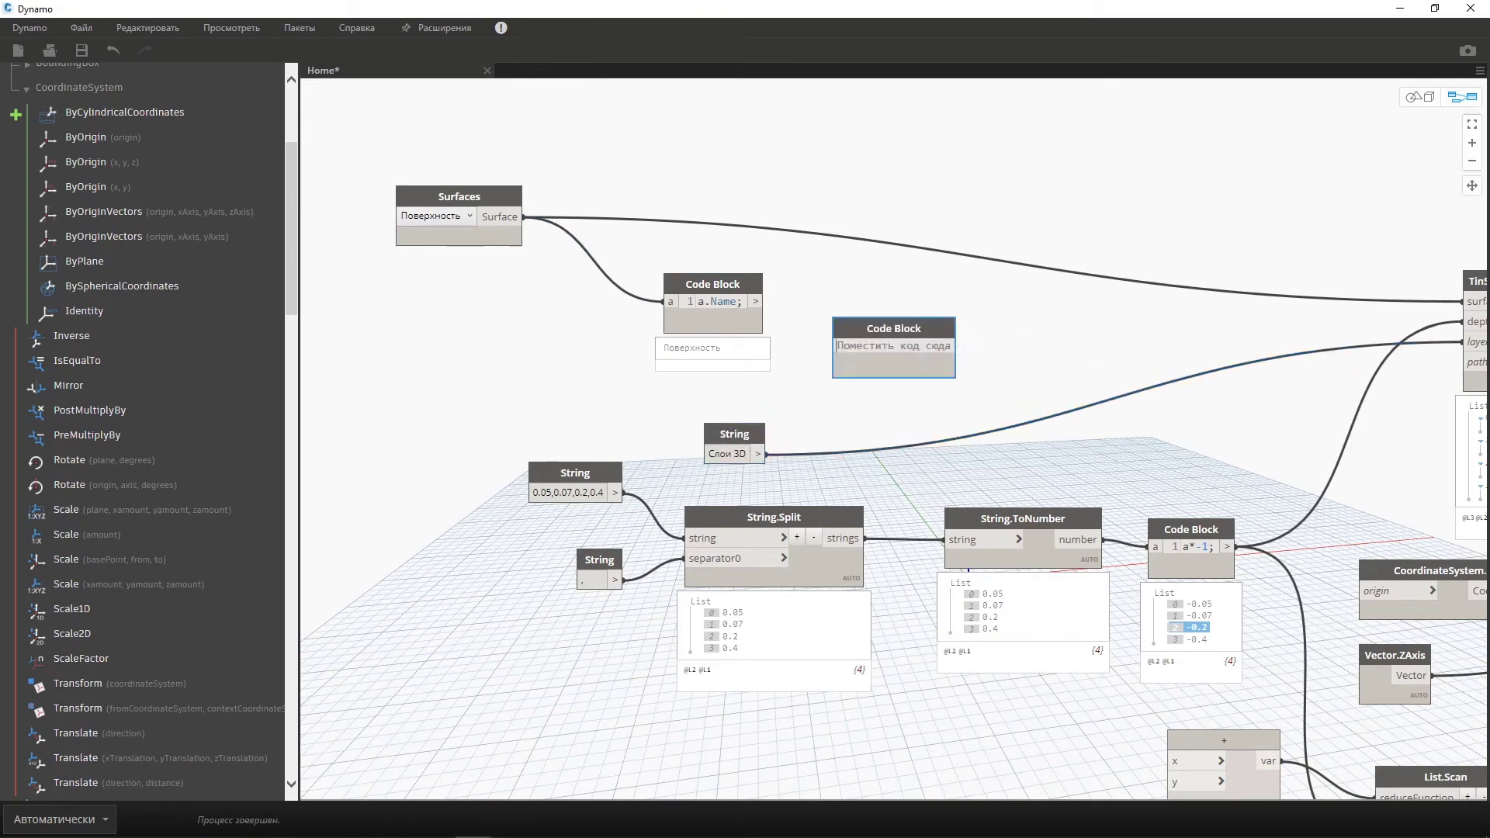
text(a+)
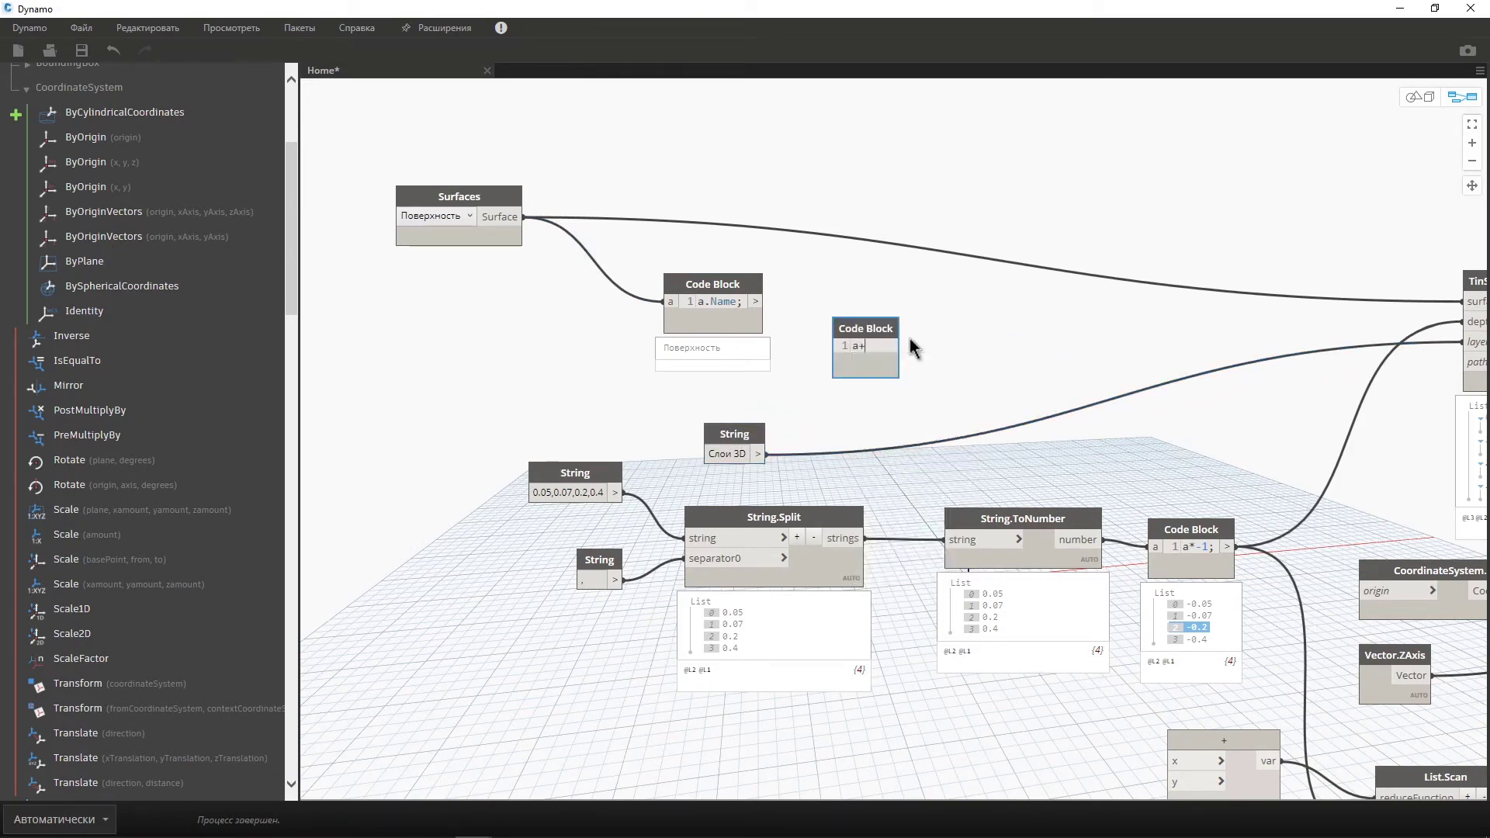
text(b+)
text(c)
key(Escape)
drag(906, 329, 980, 323)
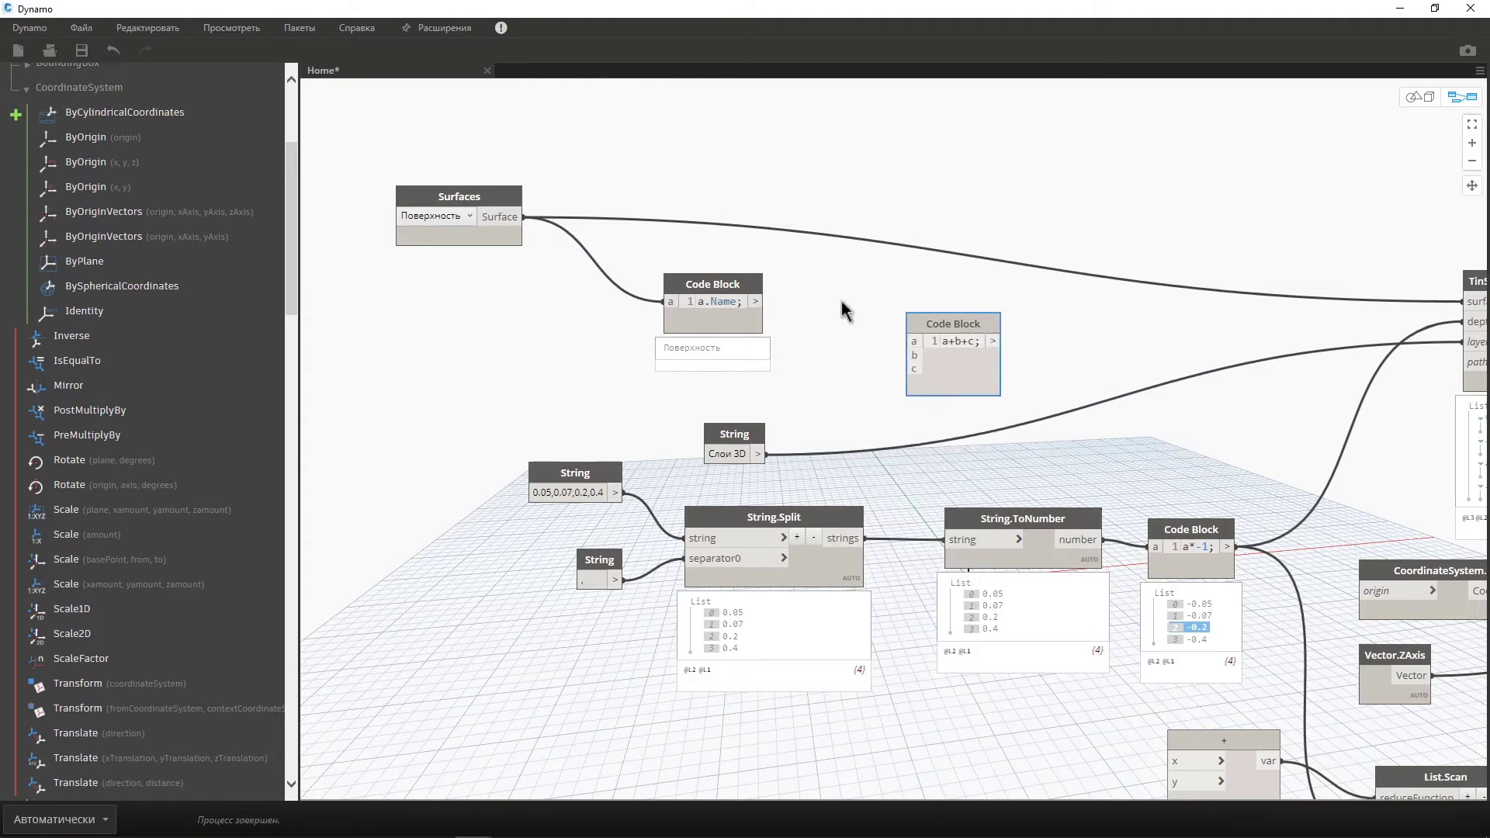
drag(756, 301, 900, 346)
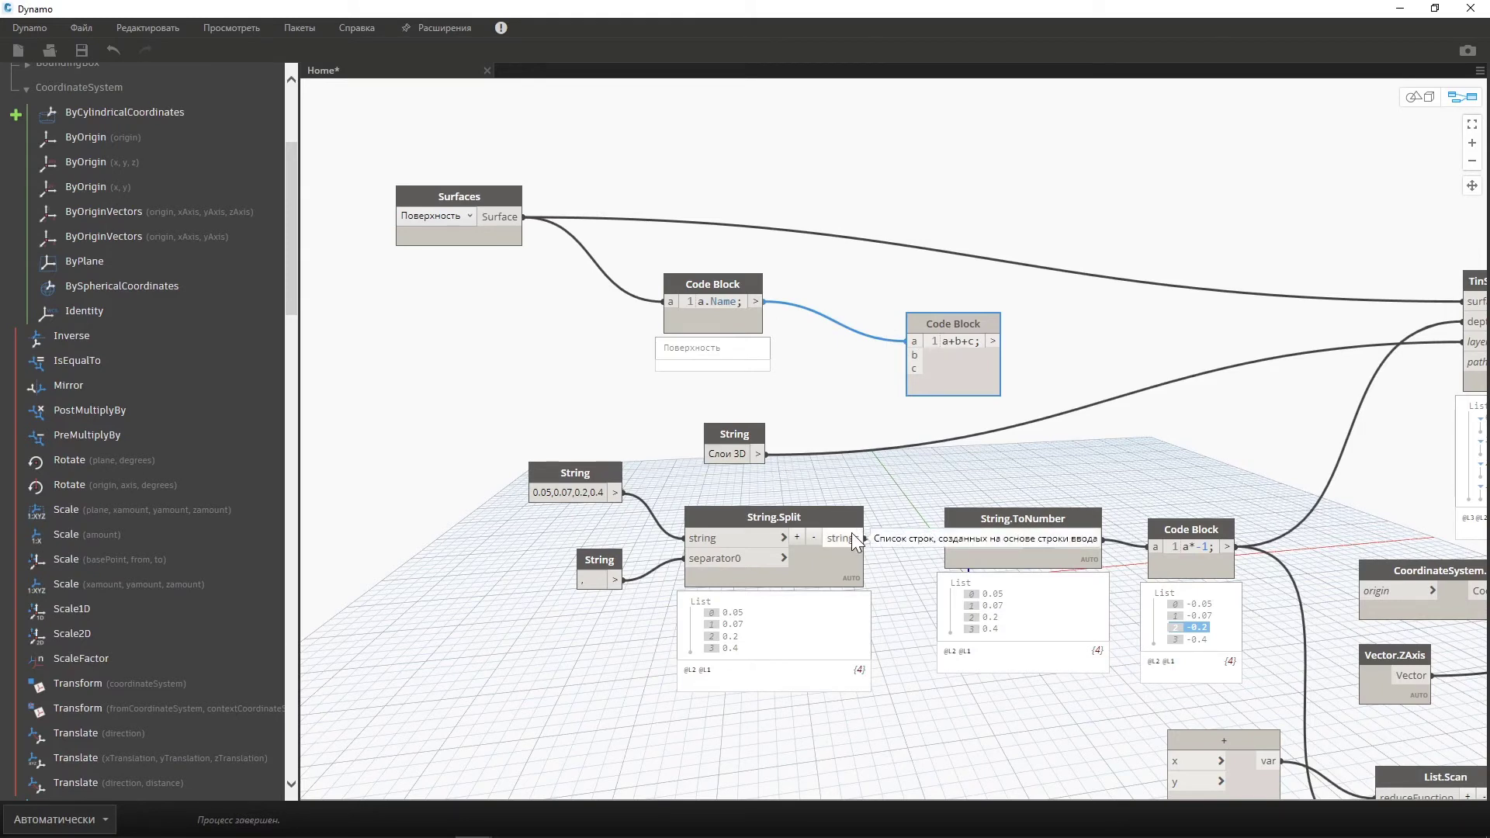
drag(850, 535, 915, 369)
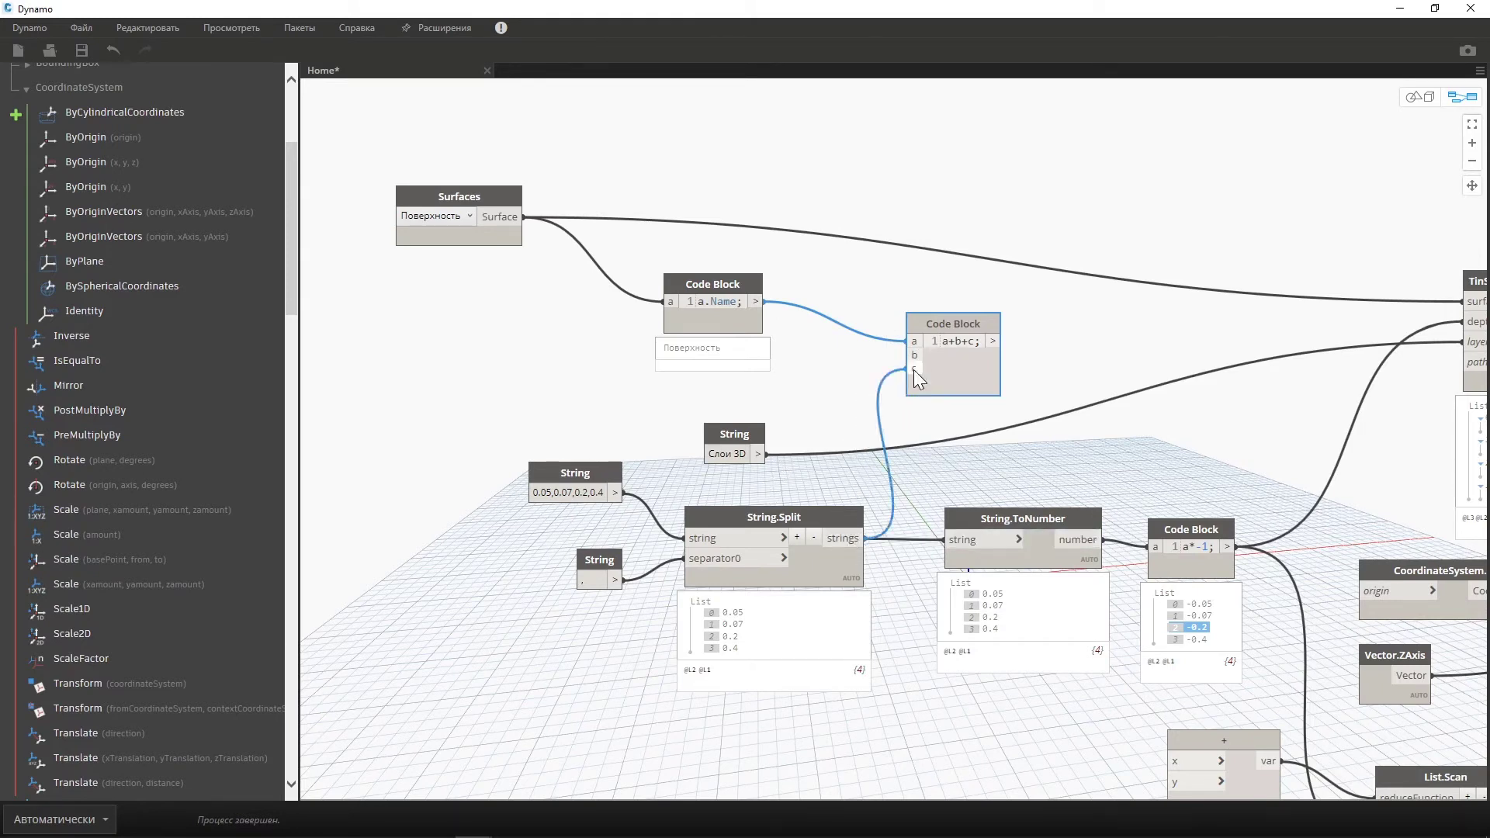
drag(760, 453, 905, 355)
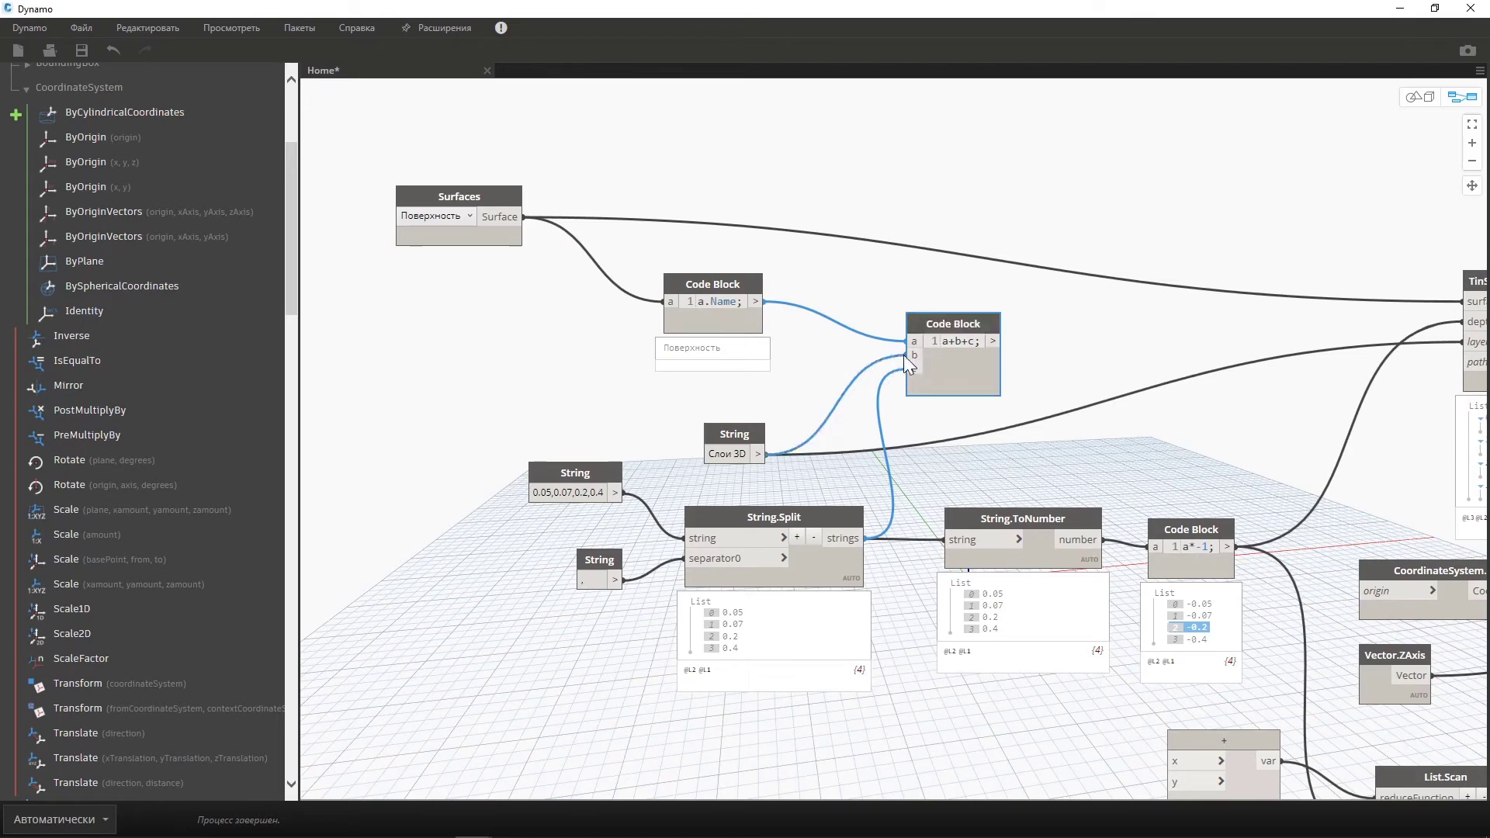
Preview joined names like ПоверхностьСлои 3D0.05 and begin editing the joining code.
drag(745, 434, 740, 422)
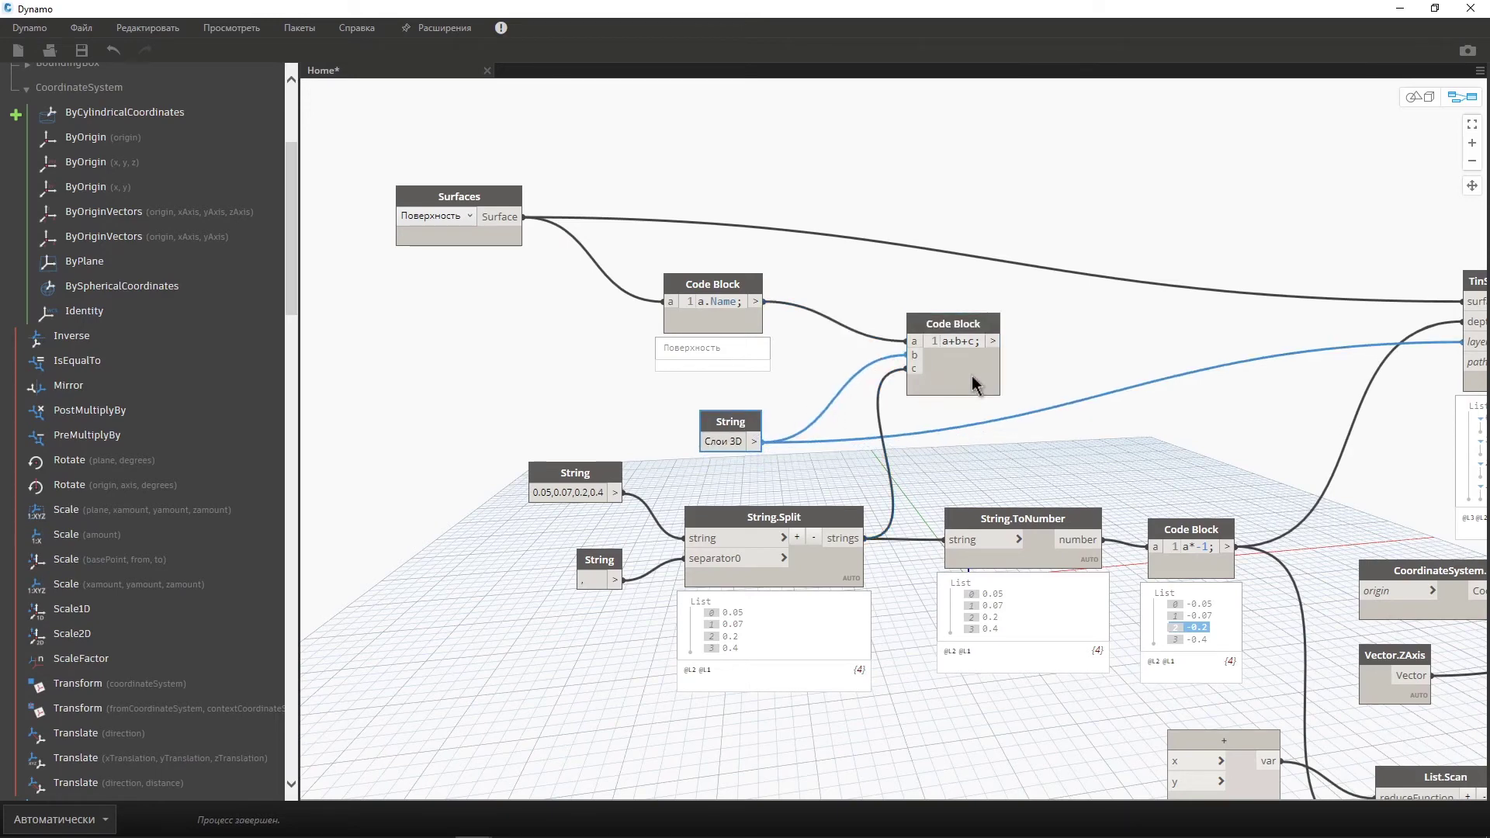
click(982, 392)
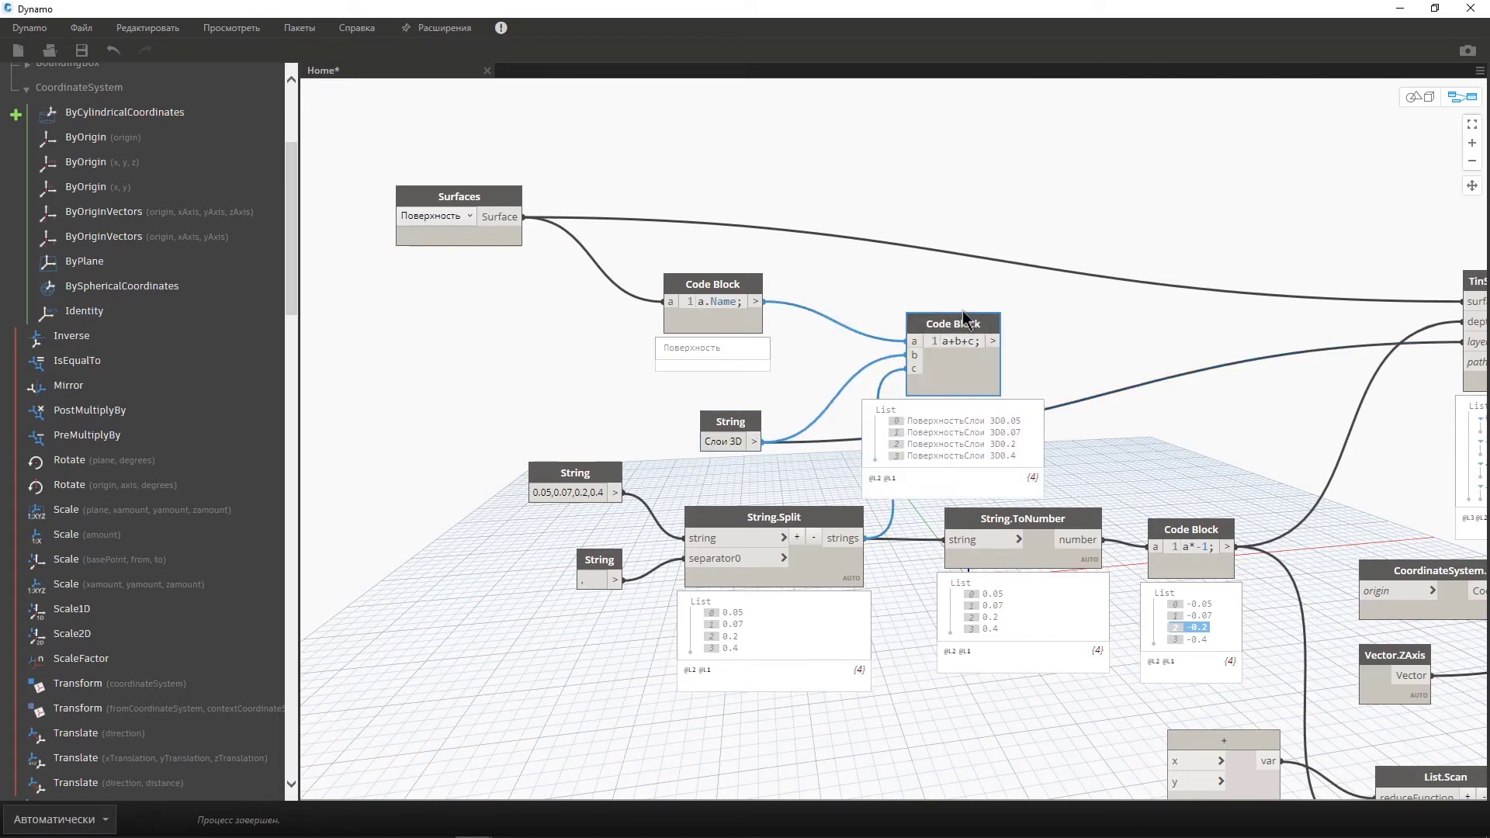
middle_drag(1154, 369, 987, 393)
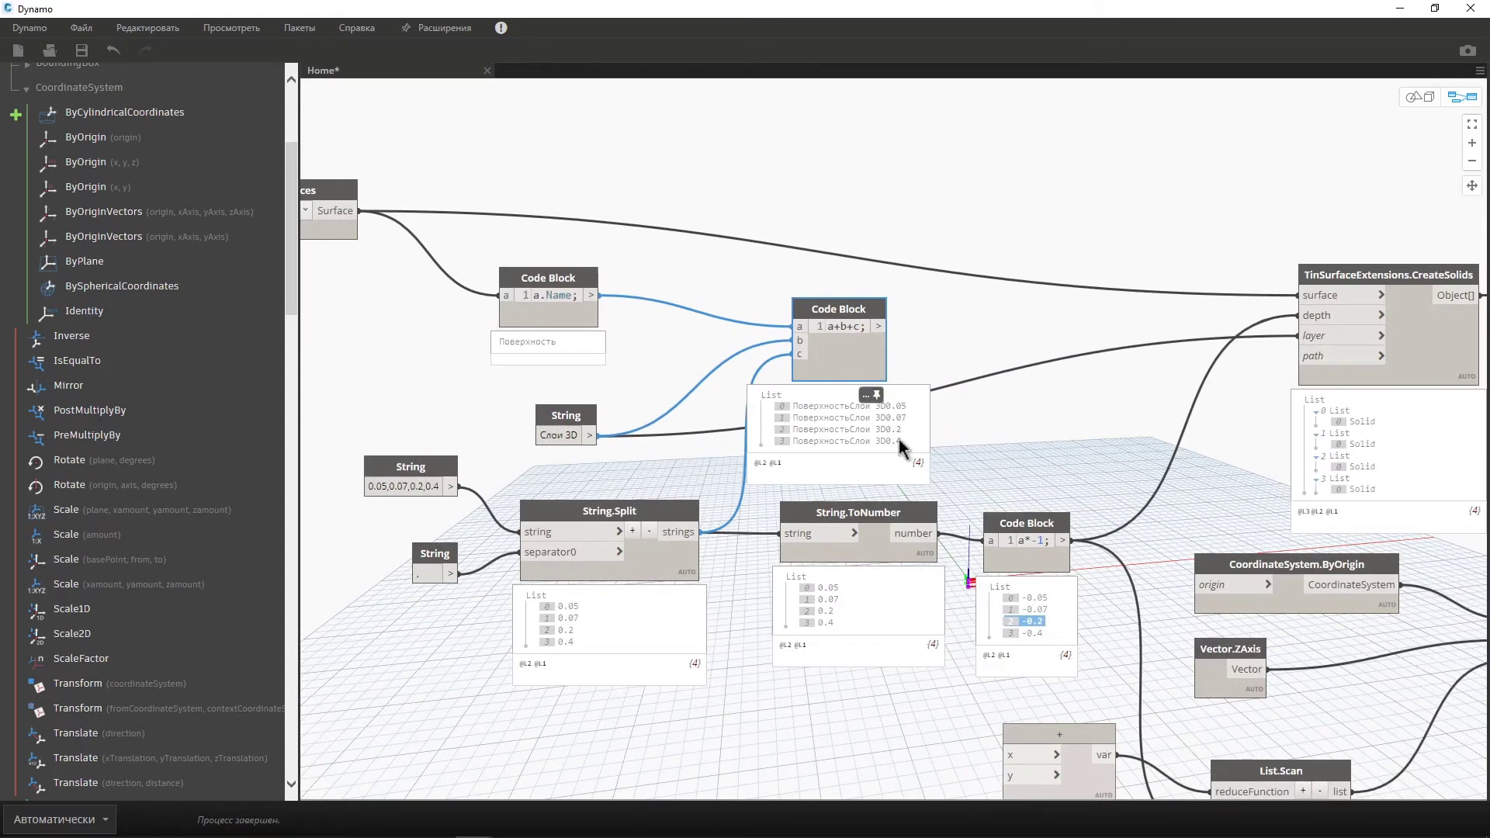
double_click(844, 326)
text(+)
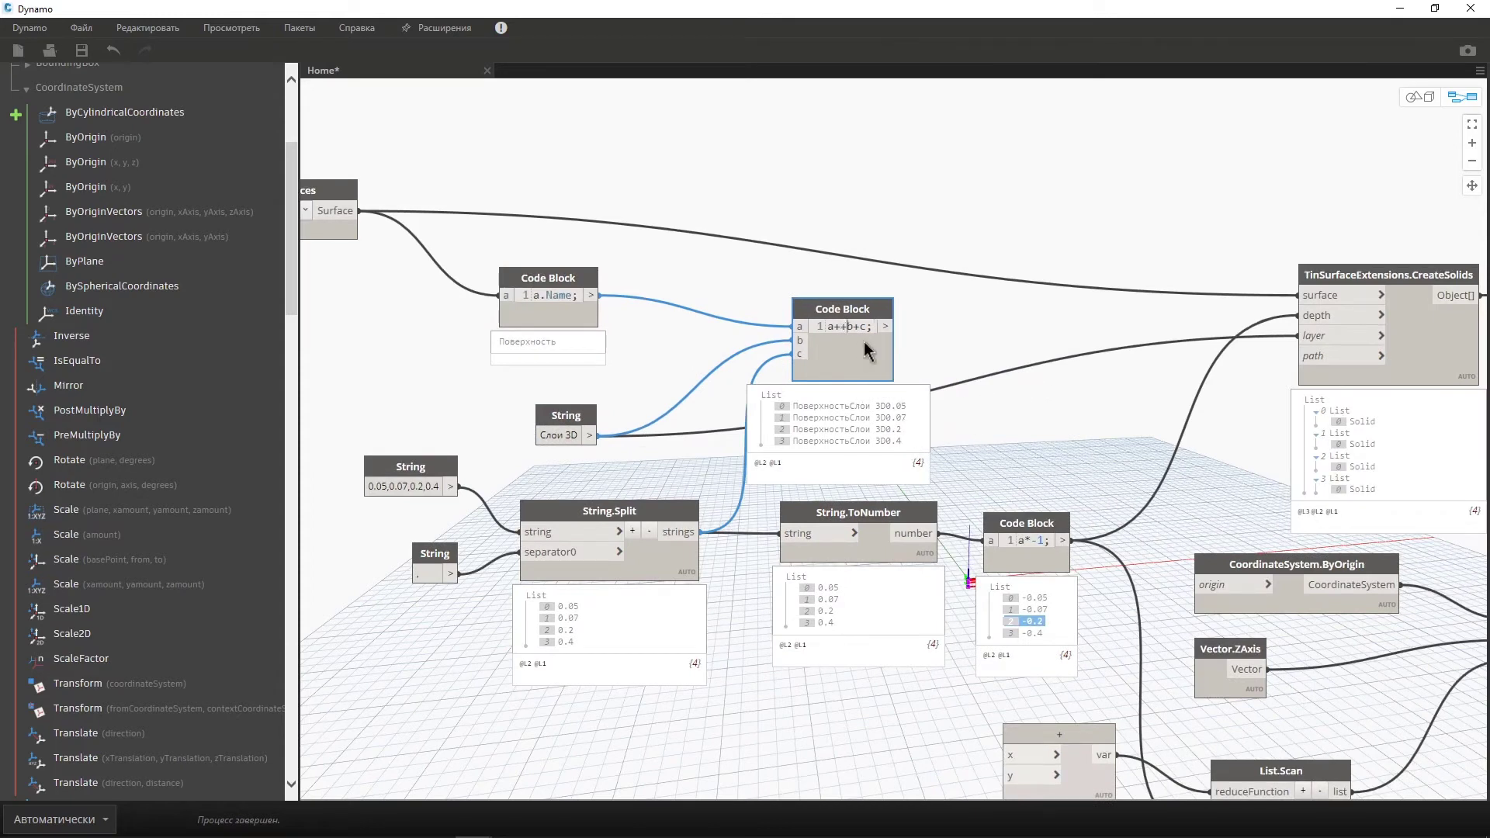
text(@@)
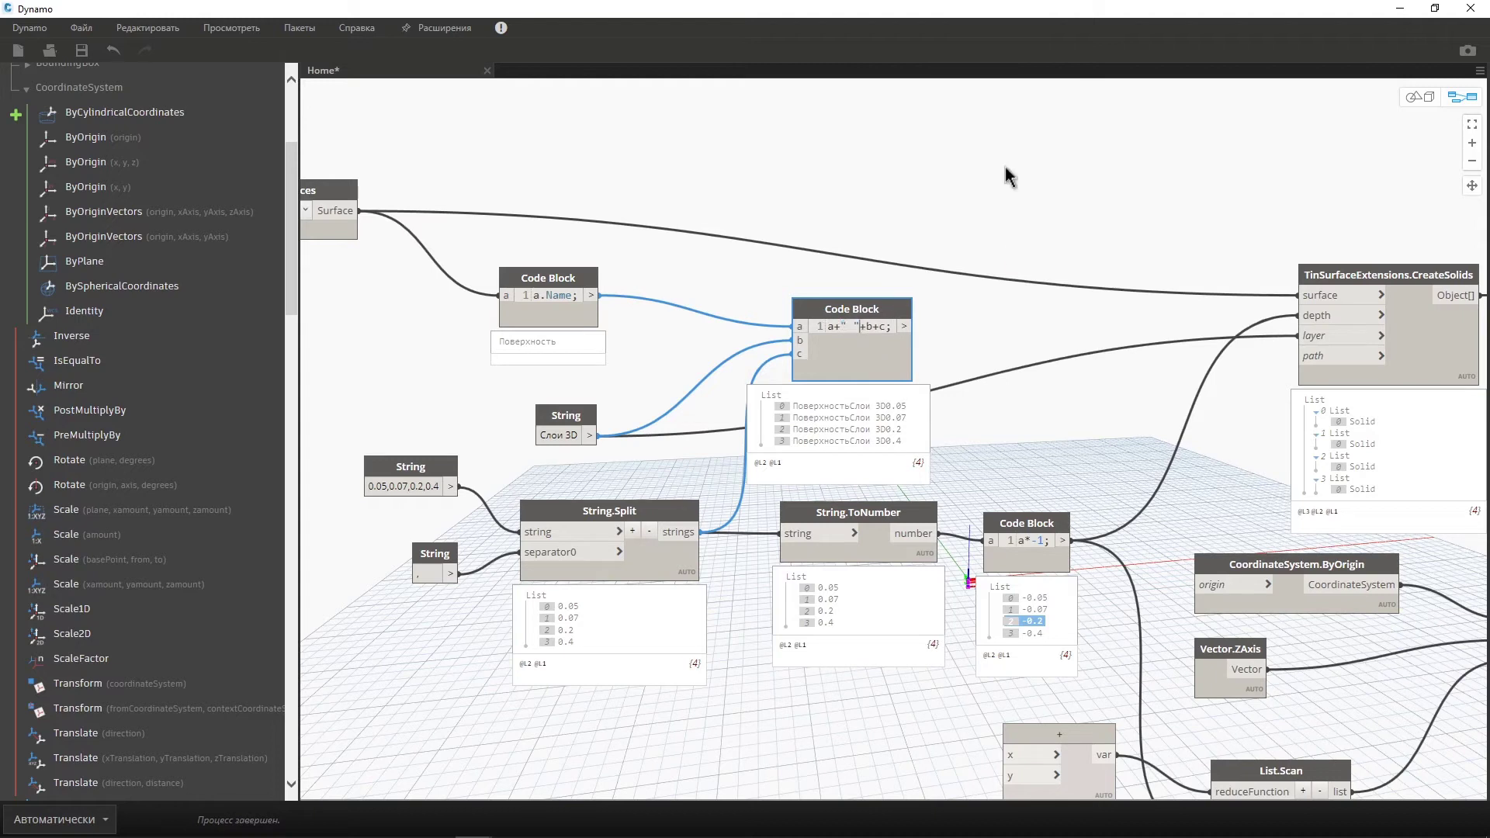
Change the joining code to a+"_"+b+"_"+c so parts are underscore-separated.
click(864, 341)
text(" "+)
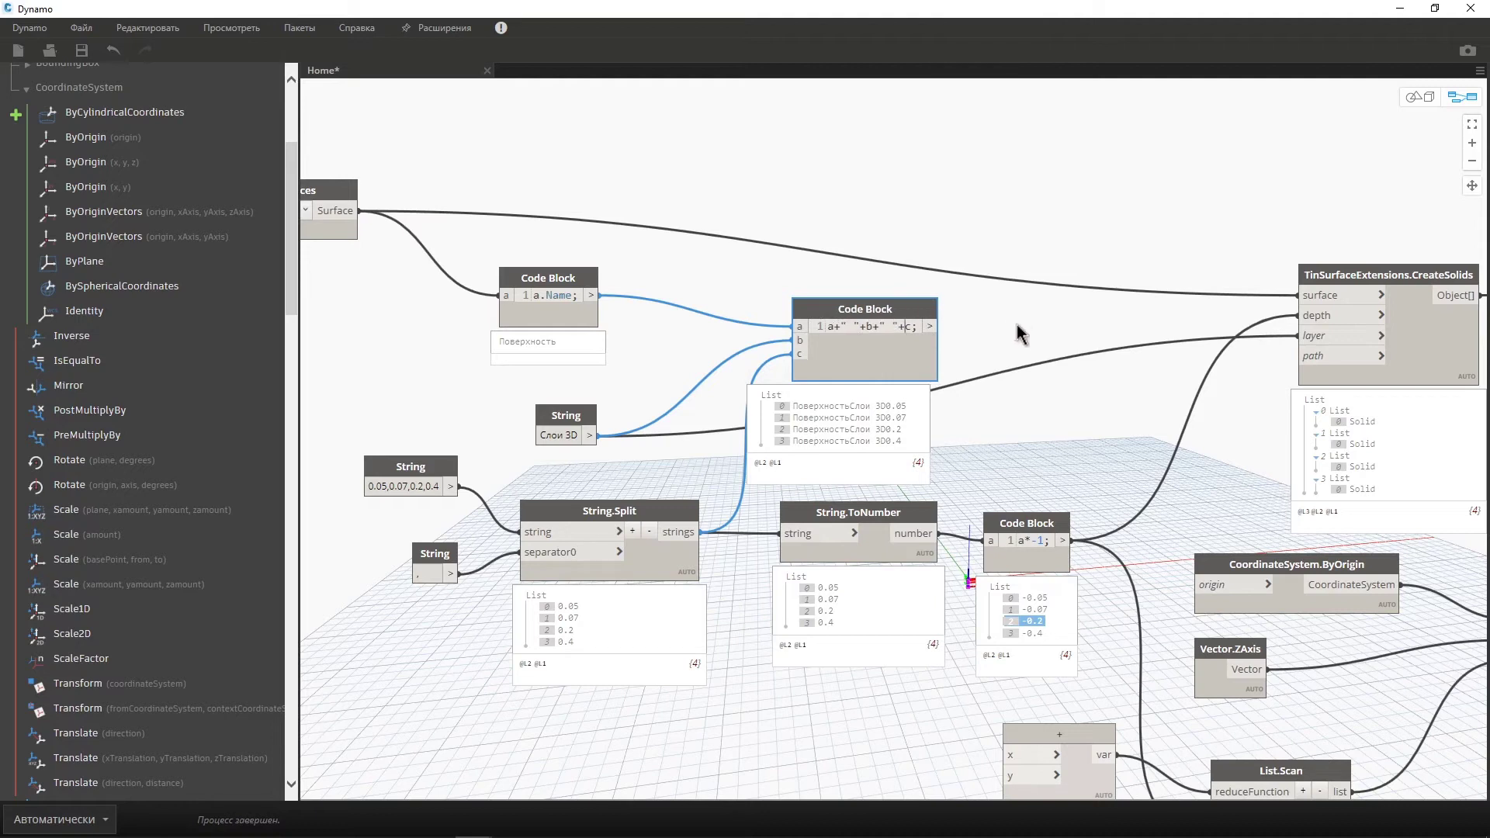
click(1017, 333)
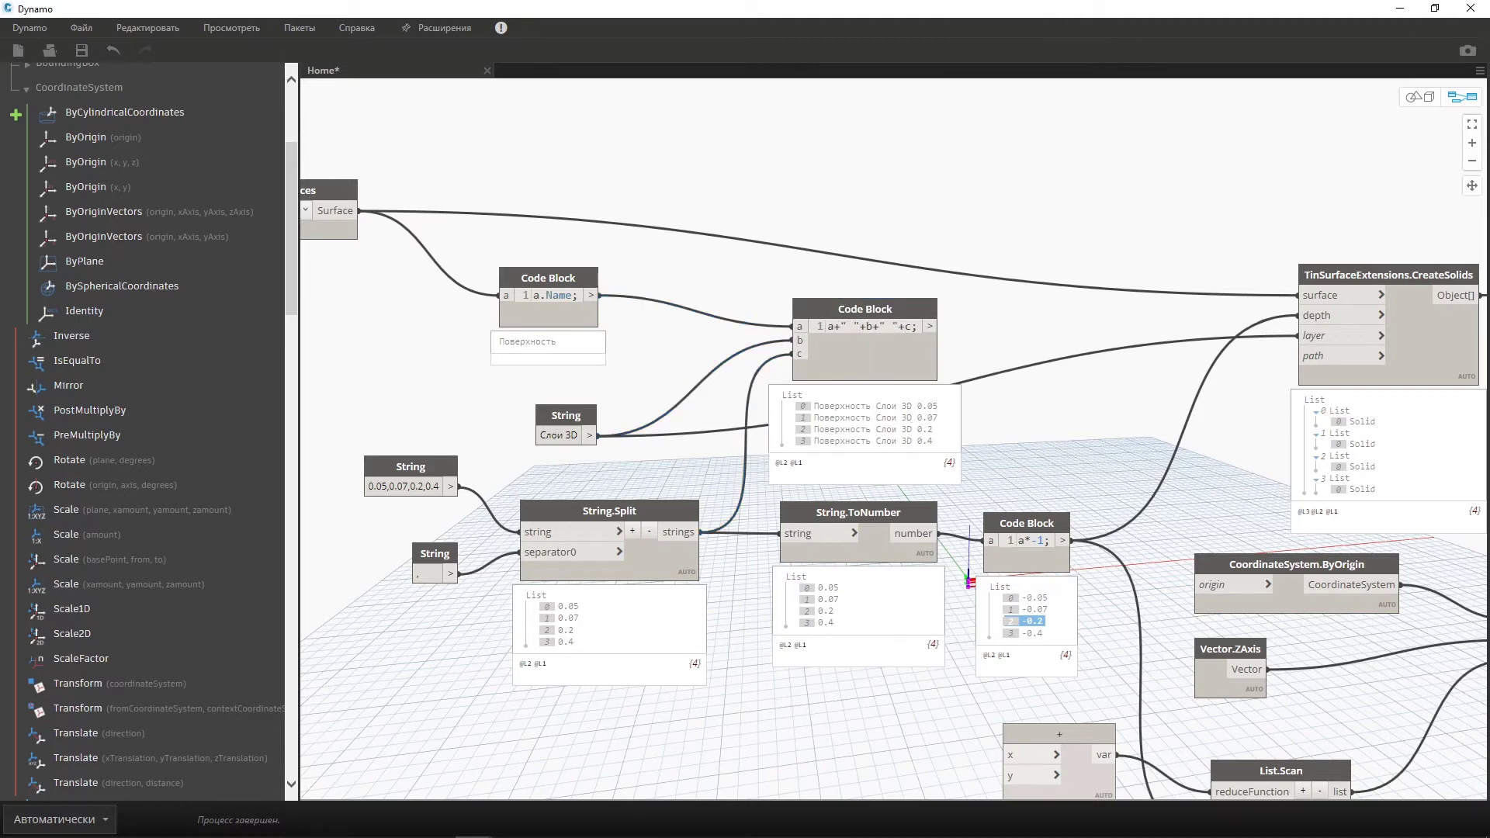
key(Delete)
text(_)
key(BackSpace)
text(_)
key(Escape)
Rename the string to Слои3D, feed joined names into CreateSolids' layer input, restore down Dynamo.
click(561, 434)
key(BackSpace)
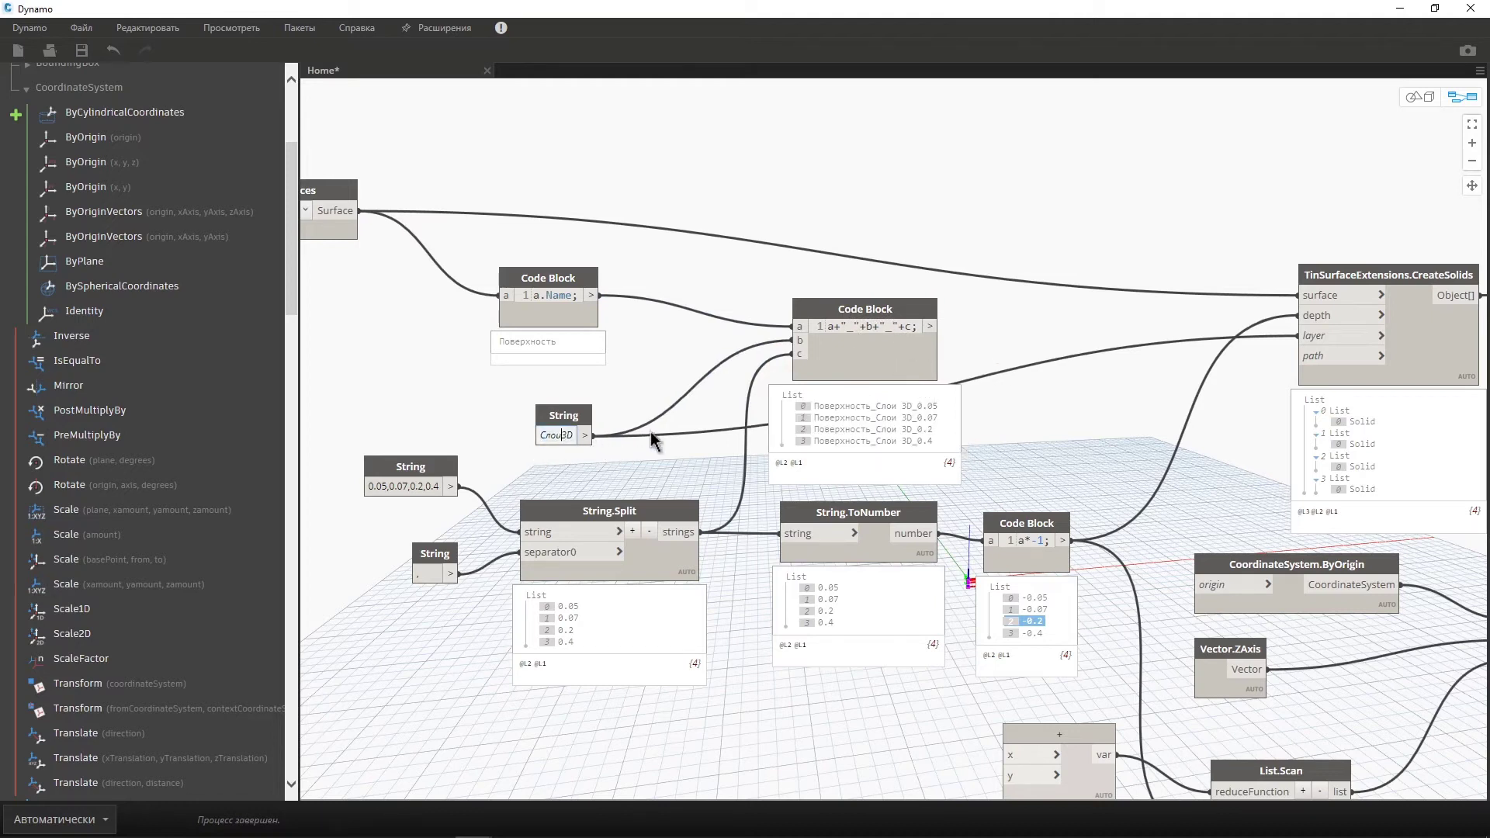
click(675, 455)
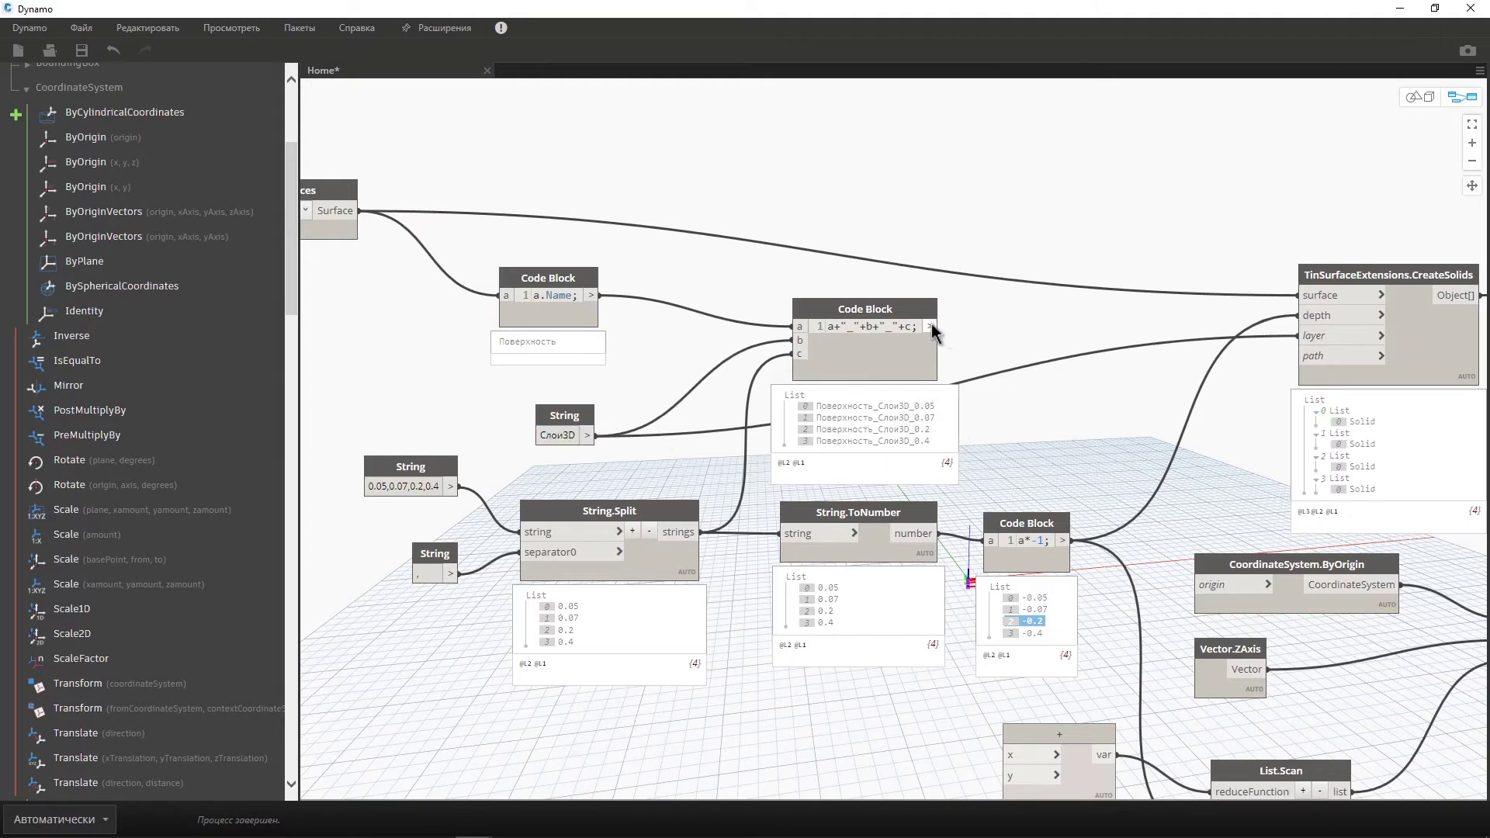
drag(929, 326, 1300, 336)
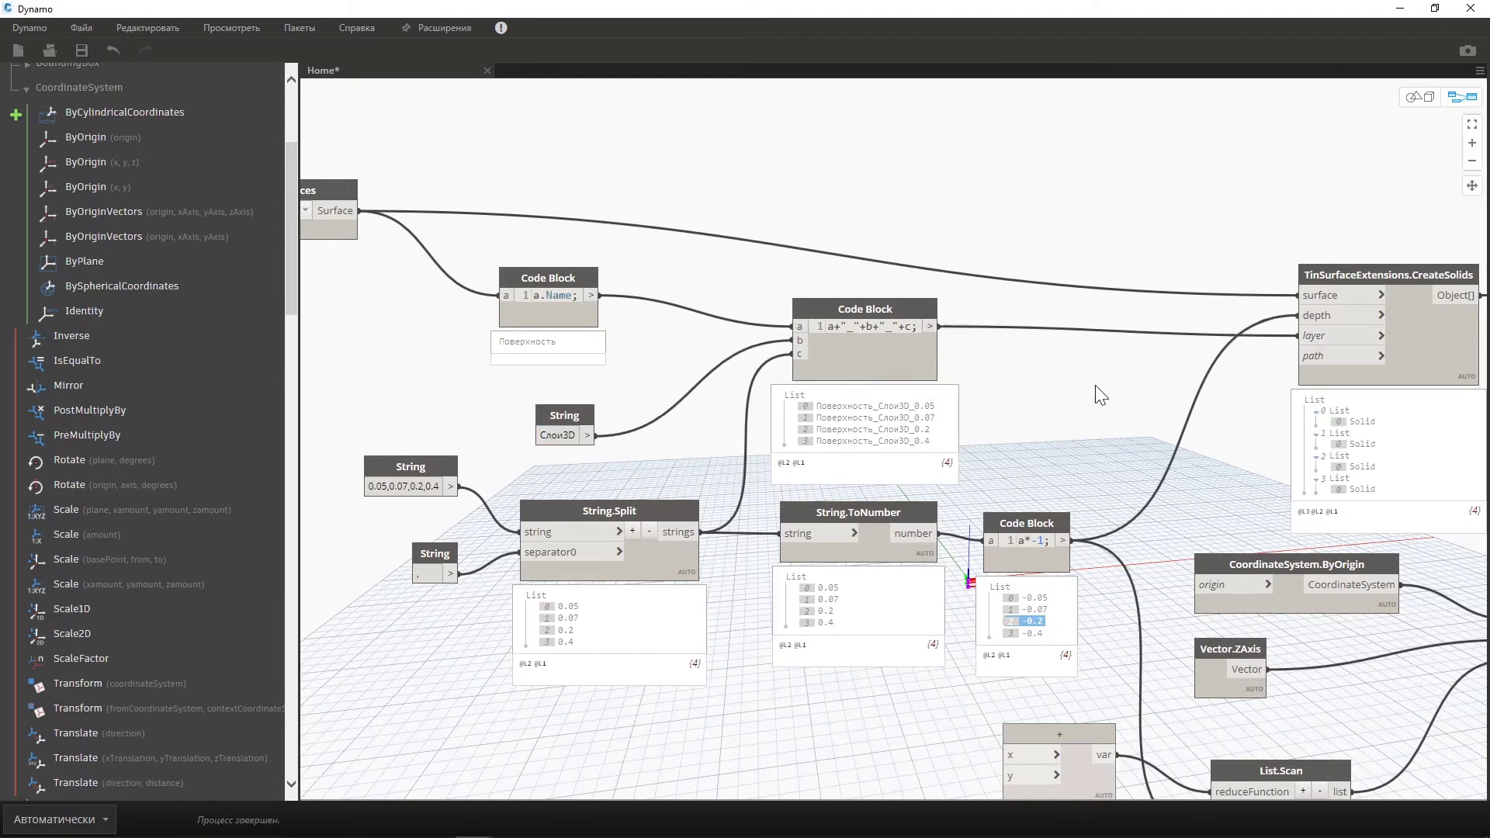
middle_drag(1100, 396, 908, 357)
drag(898, 6, 395, 75)
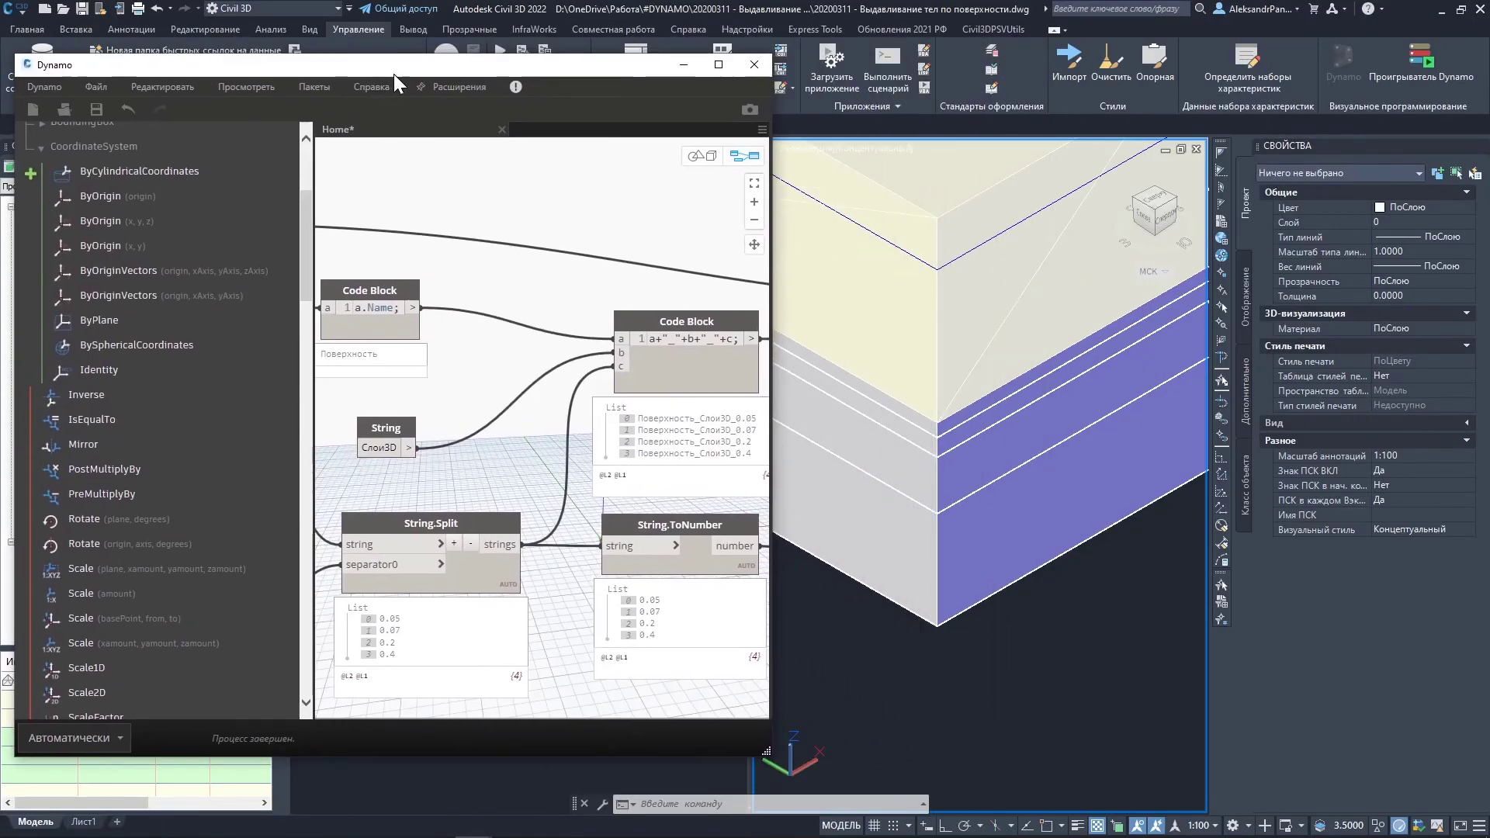
Erase the old layer solids with a crossing selection.
click(1027, 671)
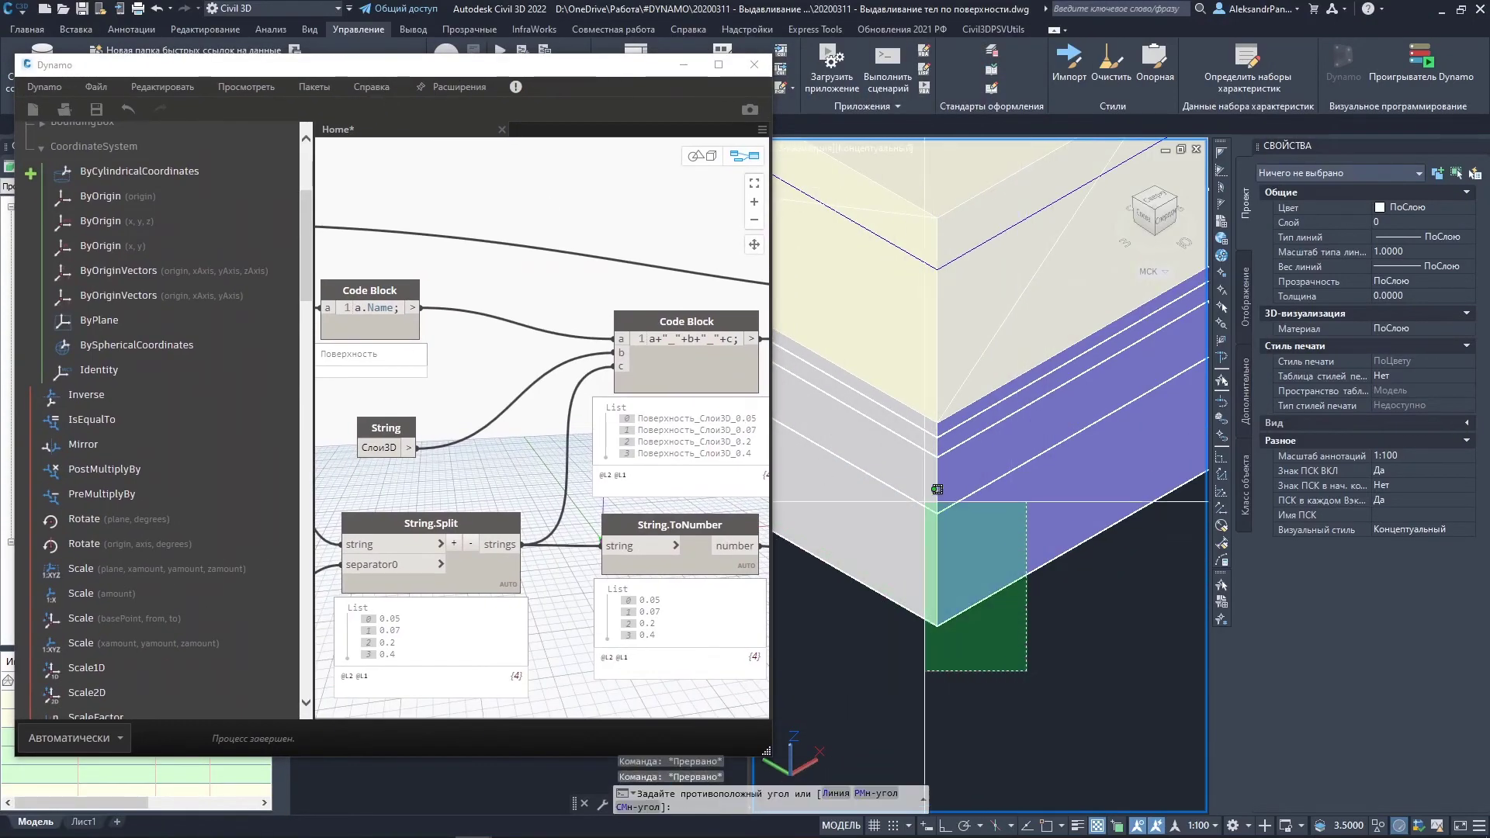
click(937, 489)
key(Delete)
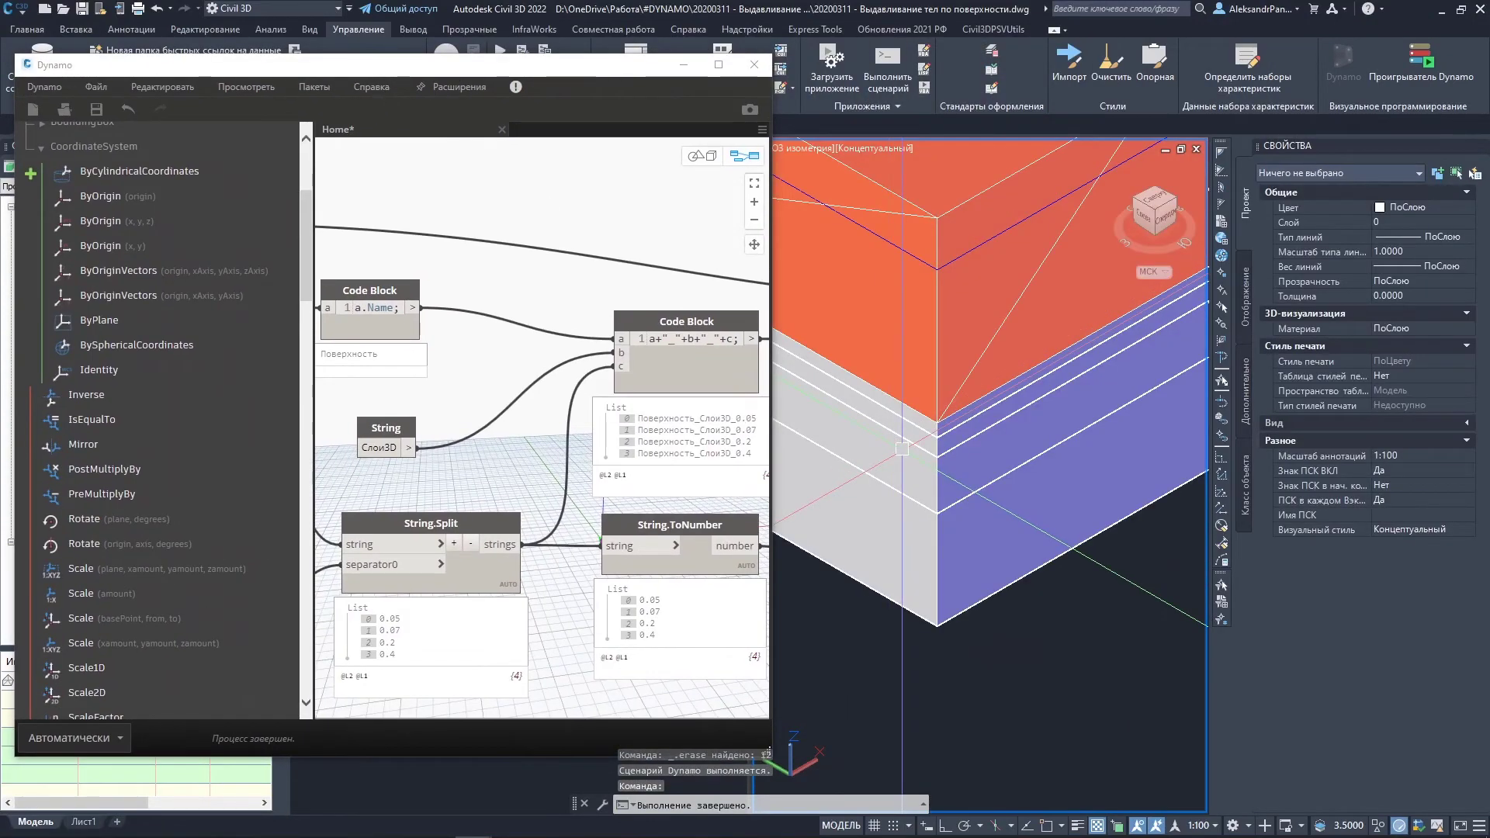
Inspect the blue band solids in a widened Properties palette, confirming layer Поверхность_Слой3D_0.2.
click(1048, 497)
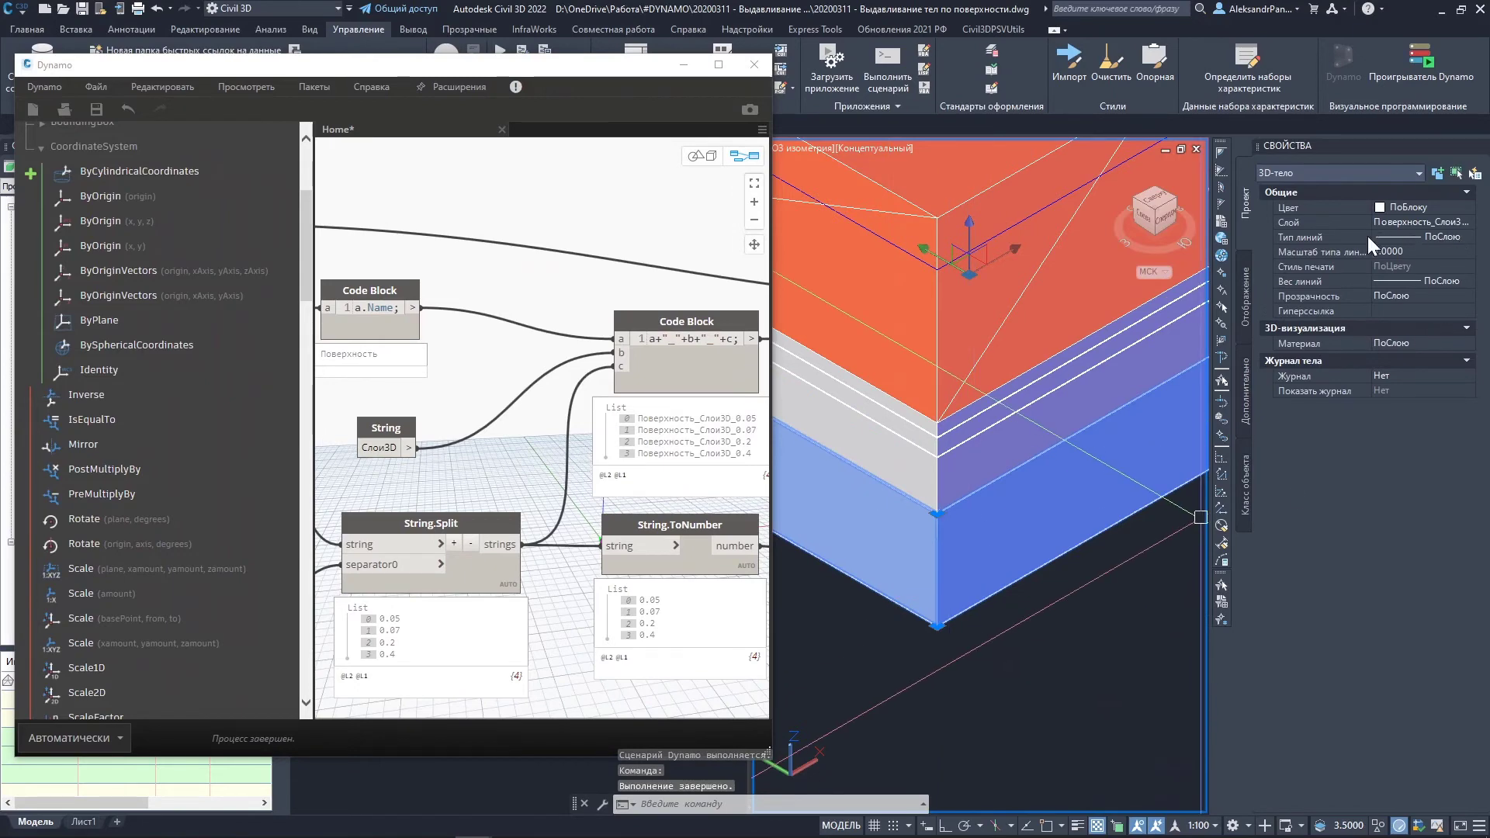
drag(1232, 272, 1123, 276)
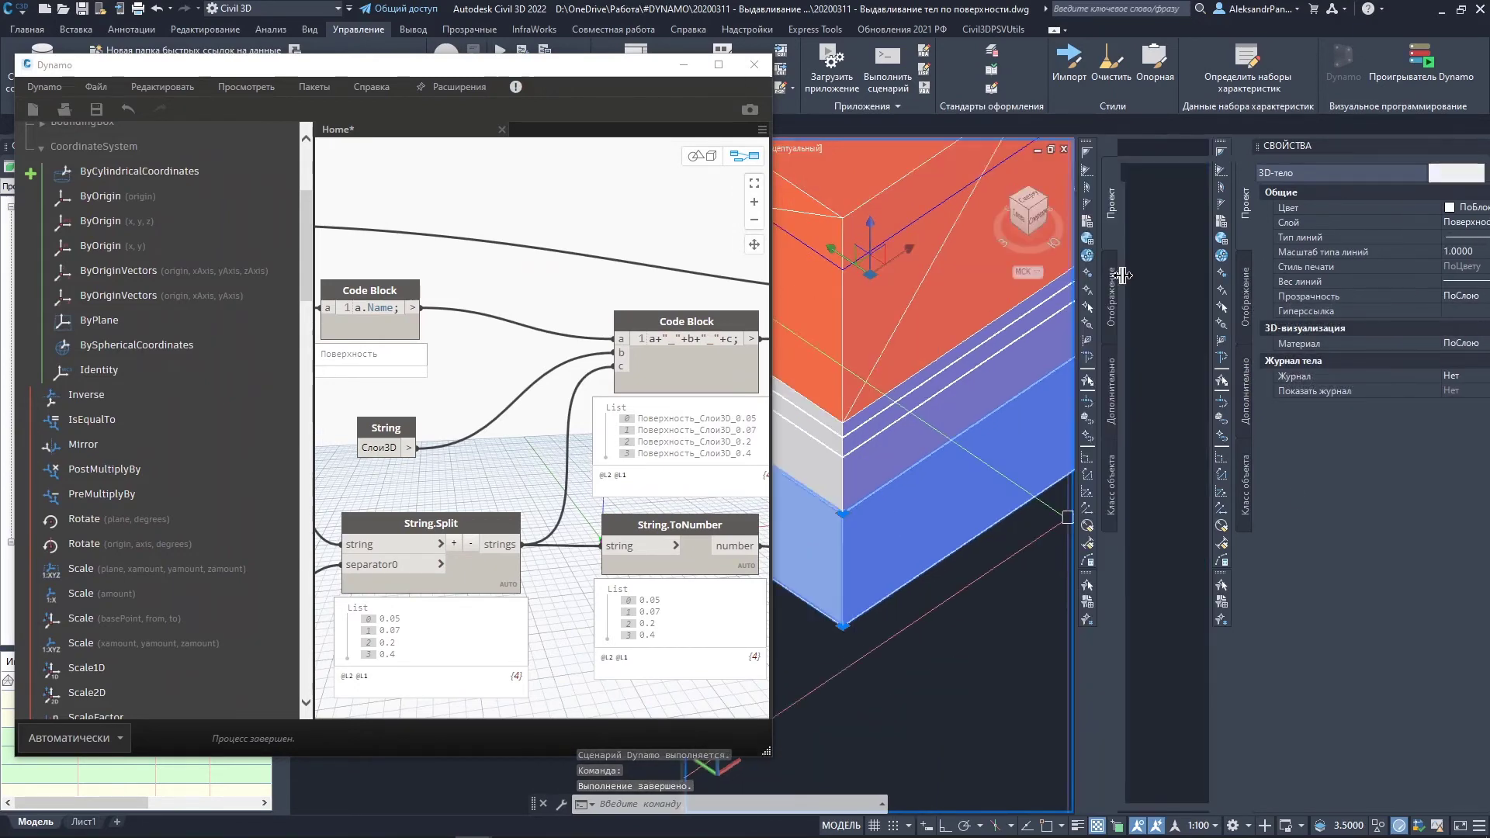
key(Escape)
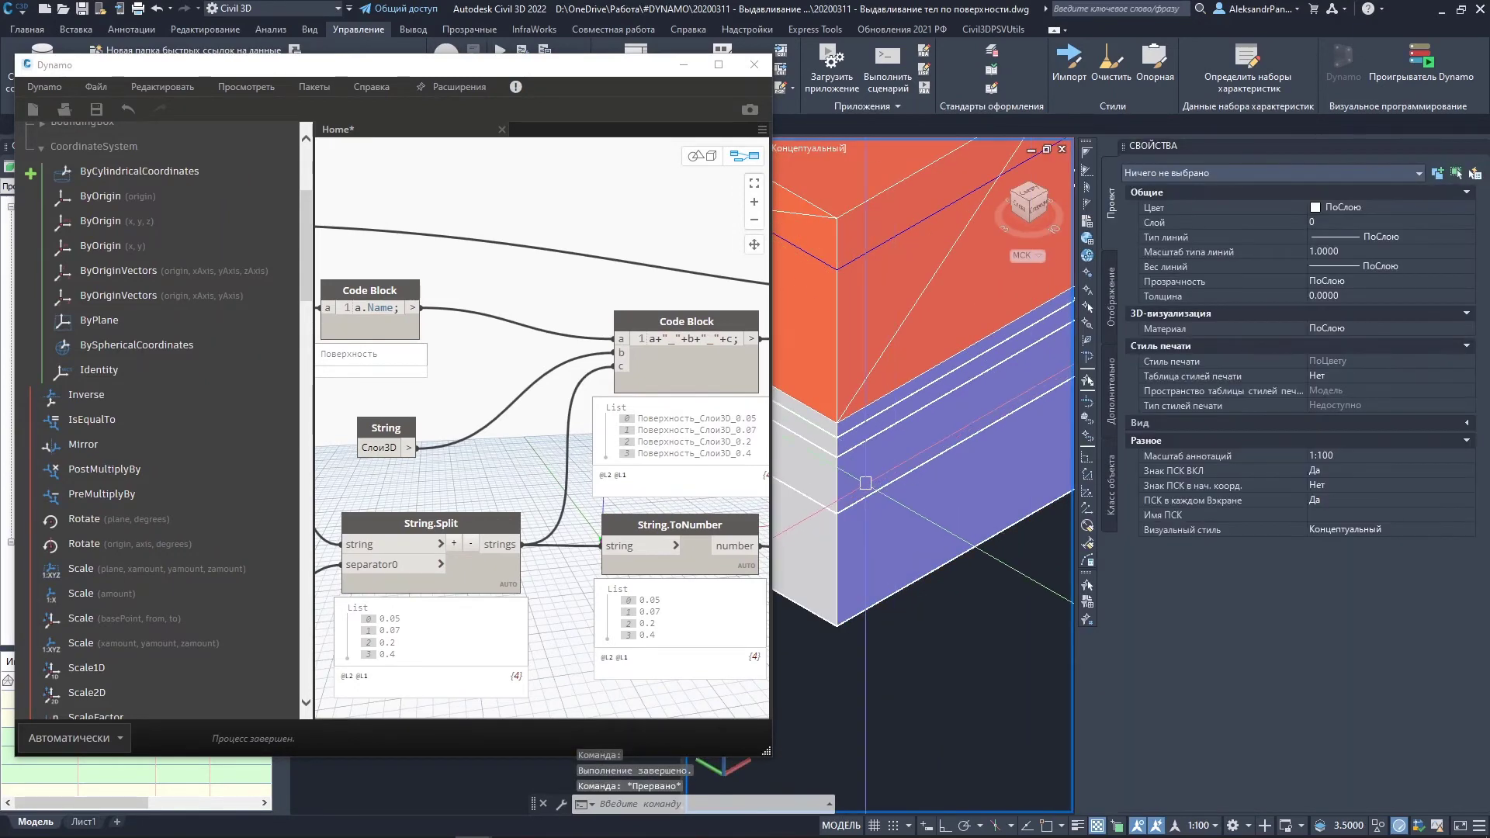
click(866, 483)
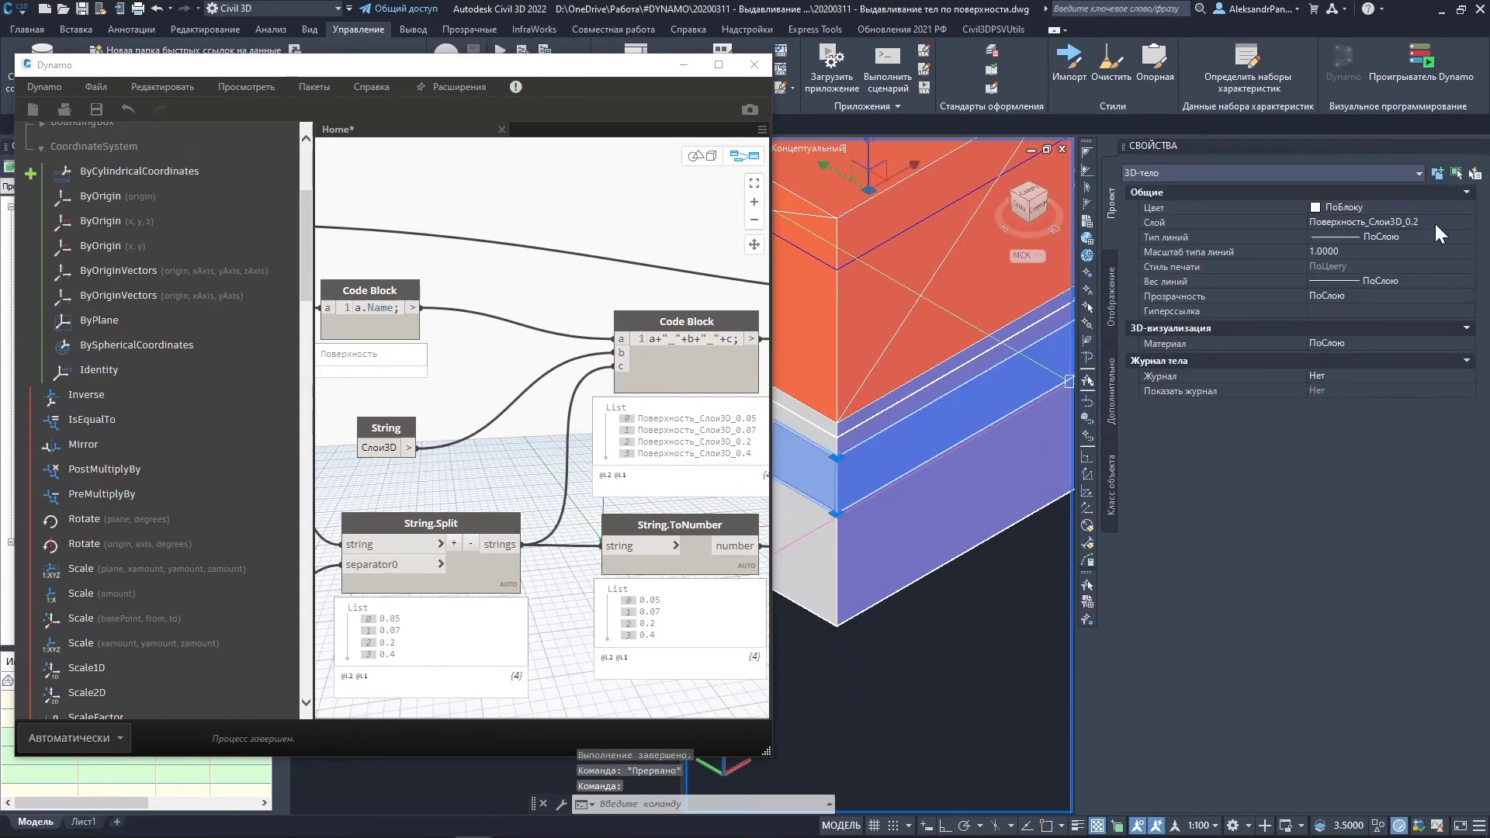
key(Escape)
click(841, 442)
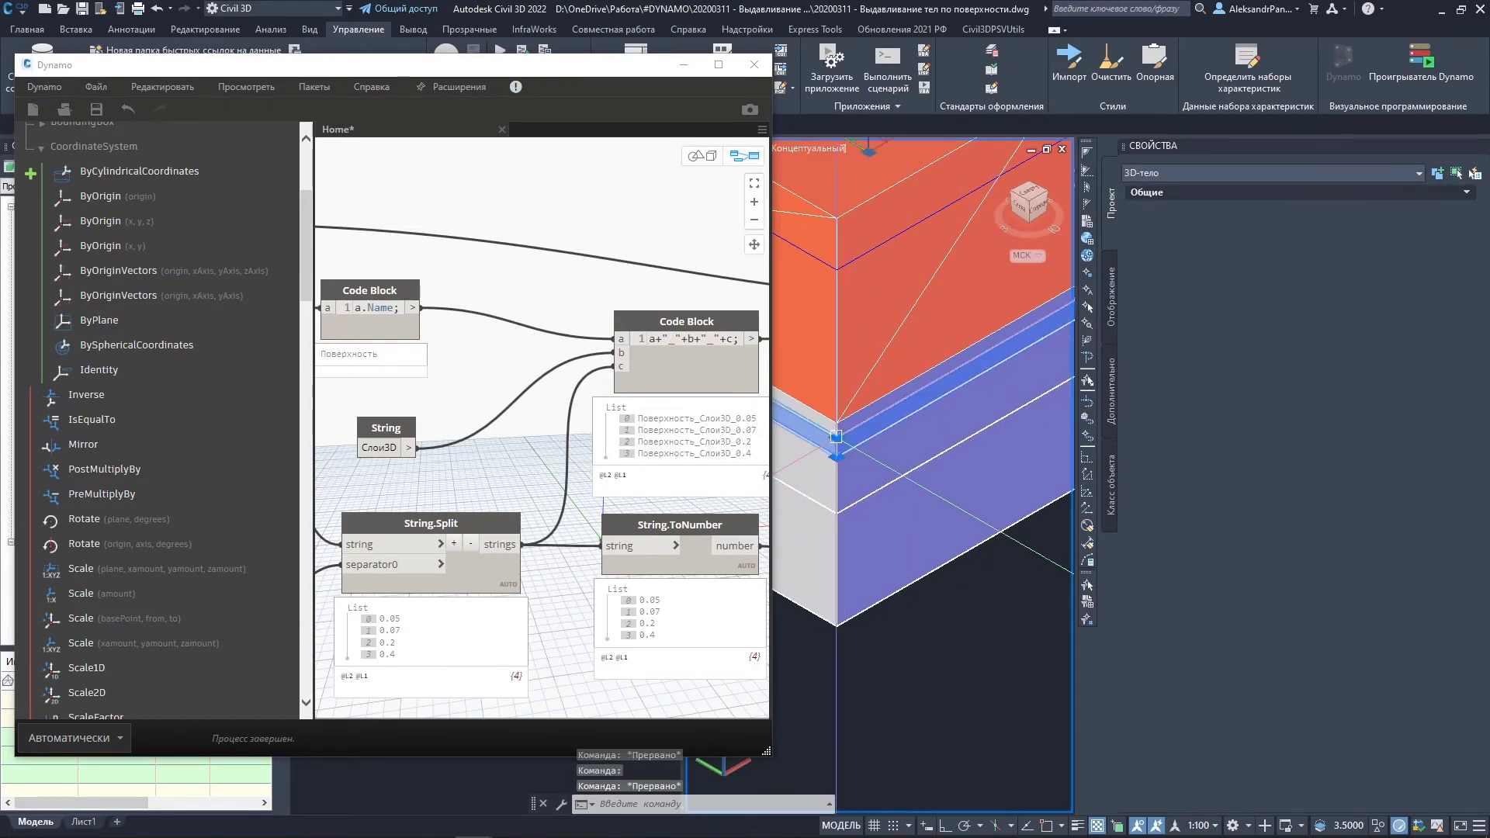
key(Escape)
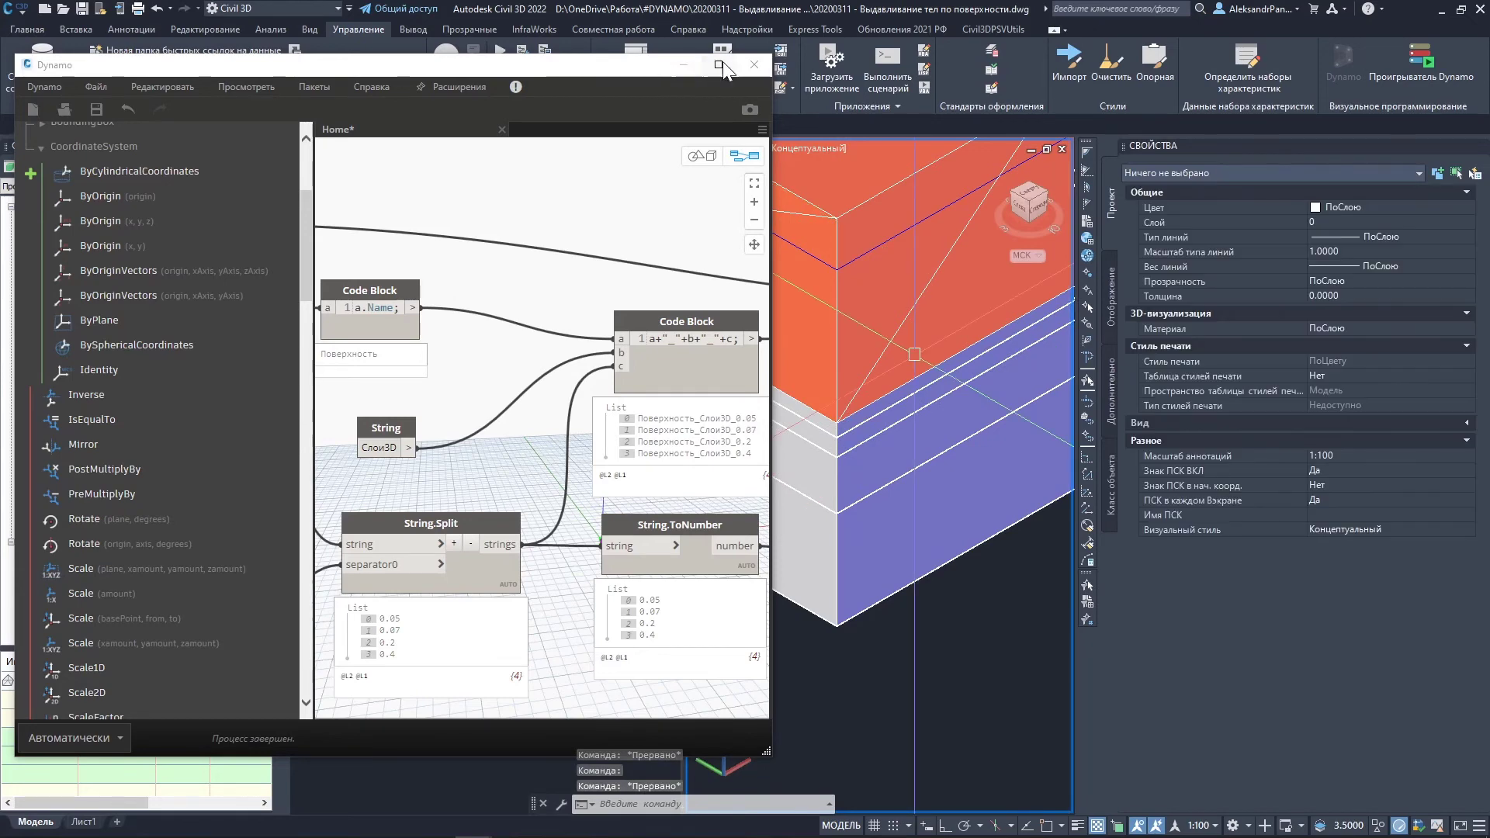
Maximize Dynamo and tidy the graph, moving the thickness String left and Слой3D String up.
click(719, 65)
middle_drag(931, 367, 892, 358)
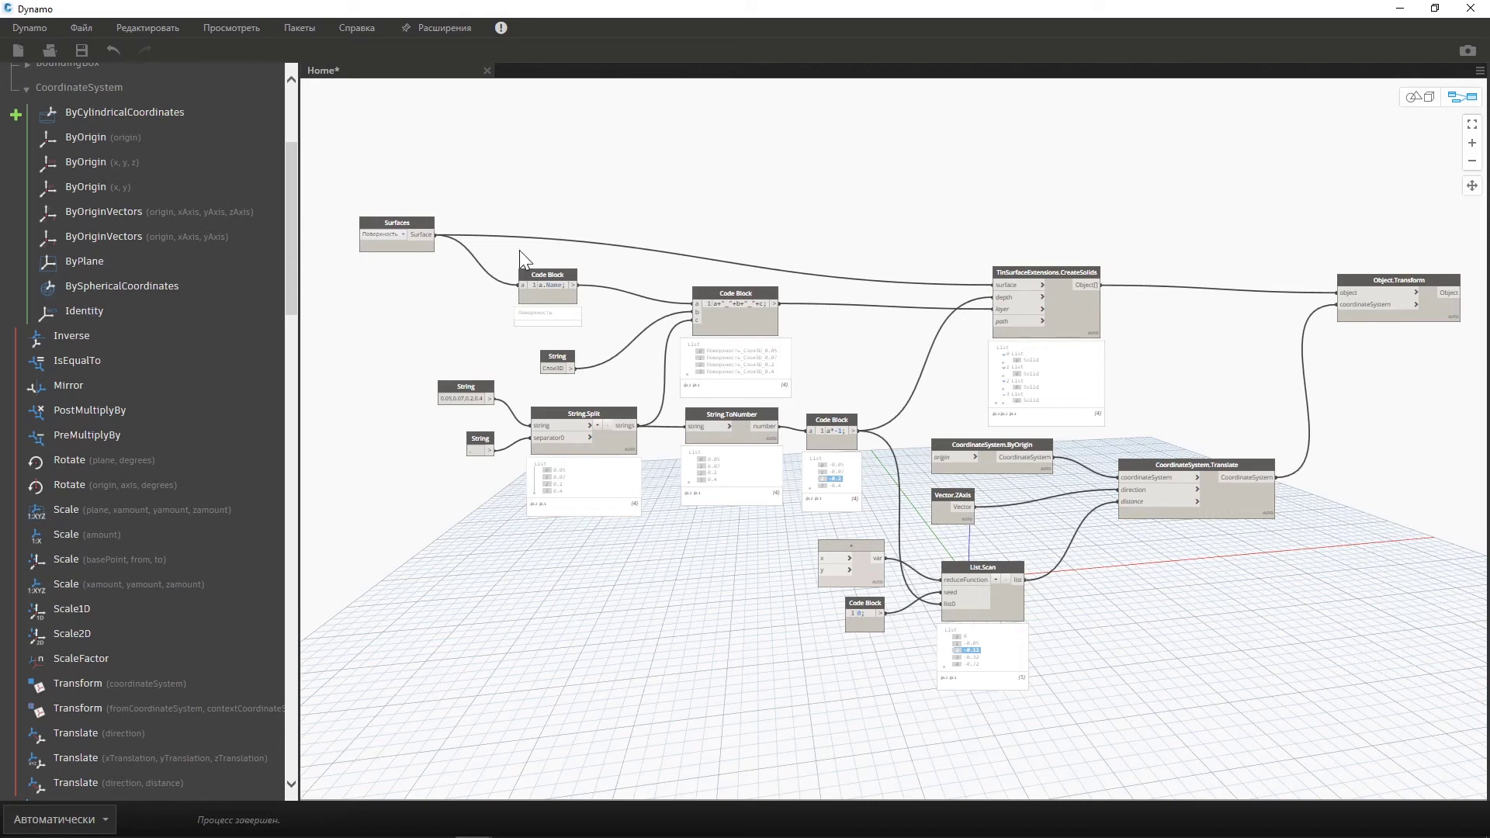
click(419, 245)
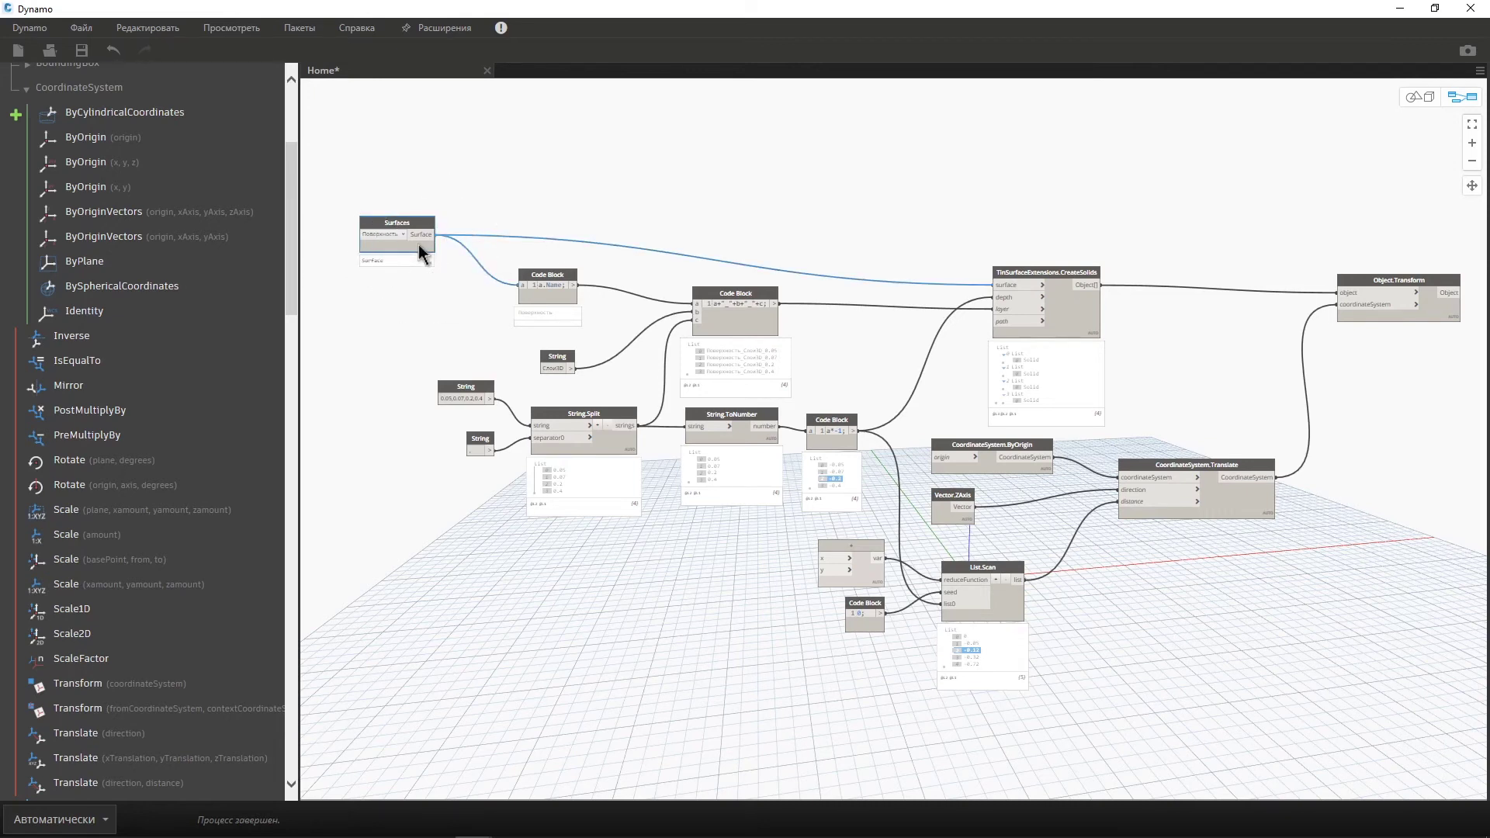
drag(462, 393, 410, 394)
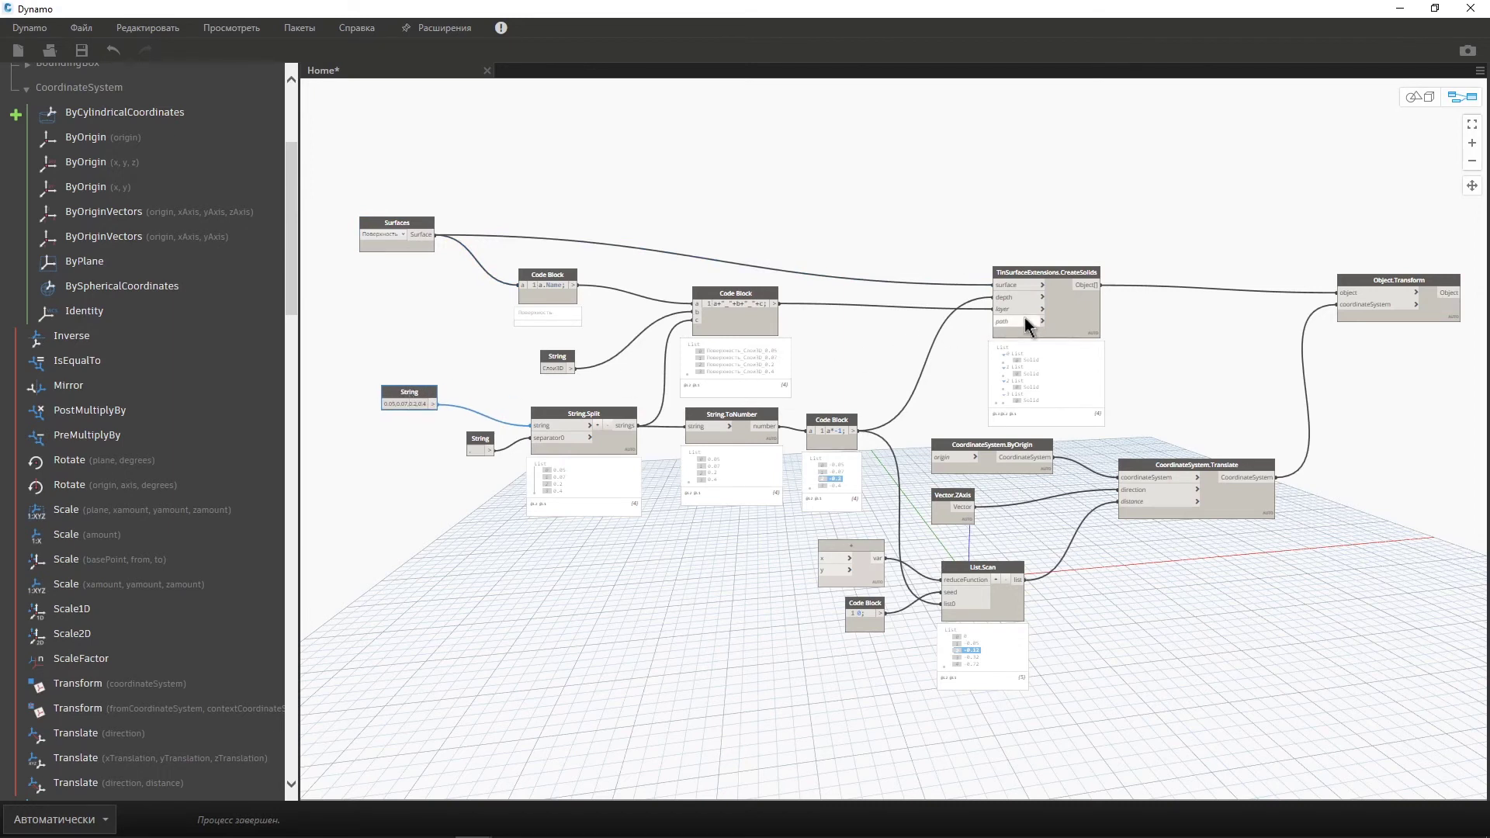
click(1077, 322)
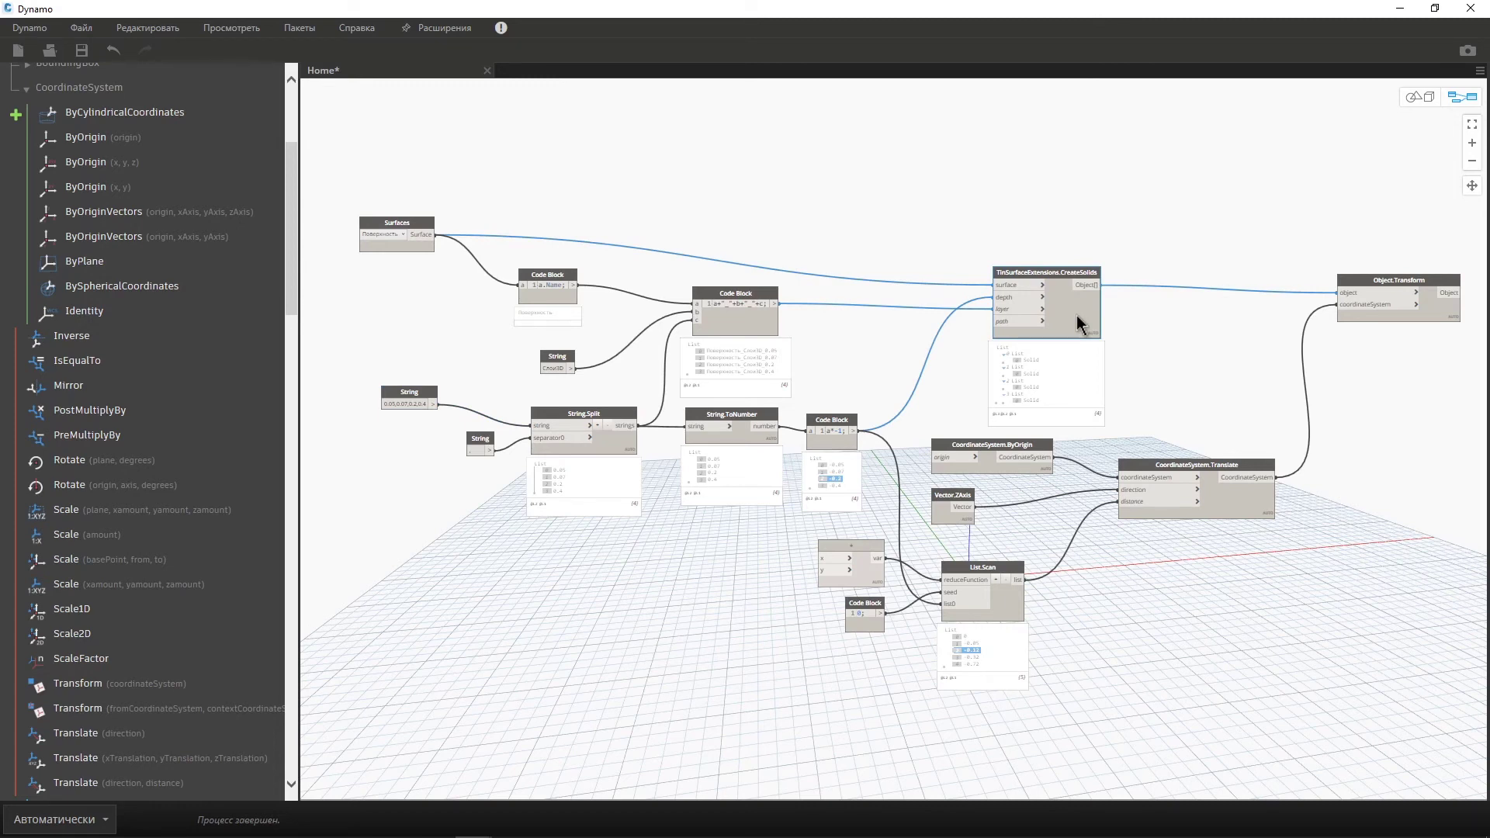
click(733, 320)
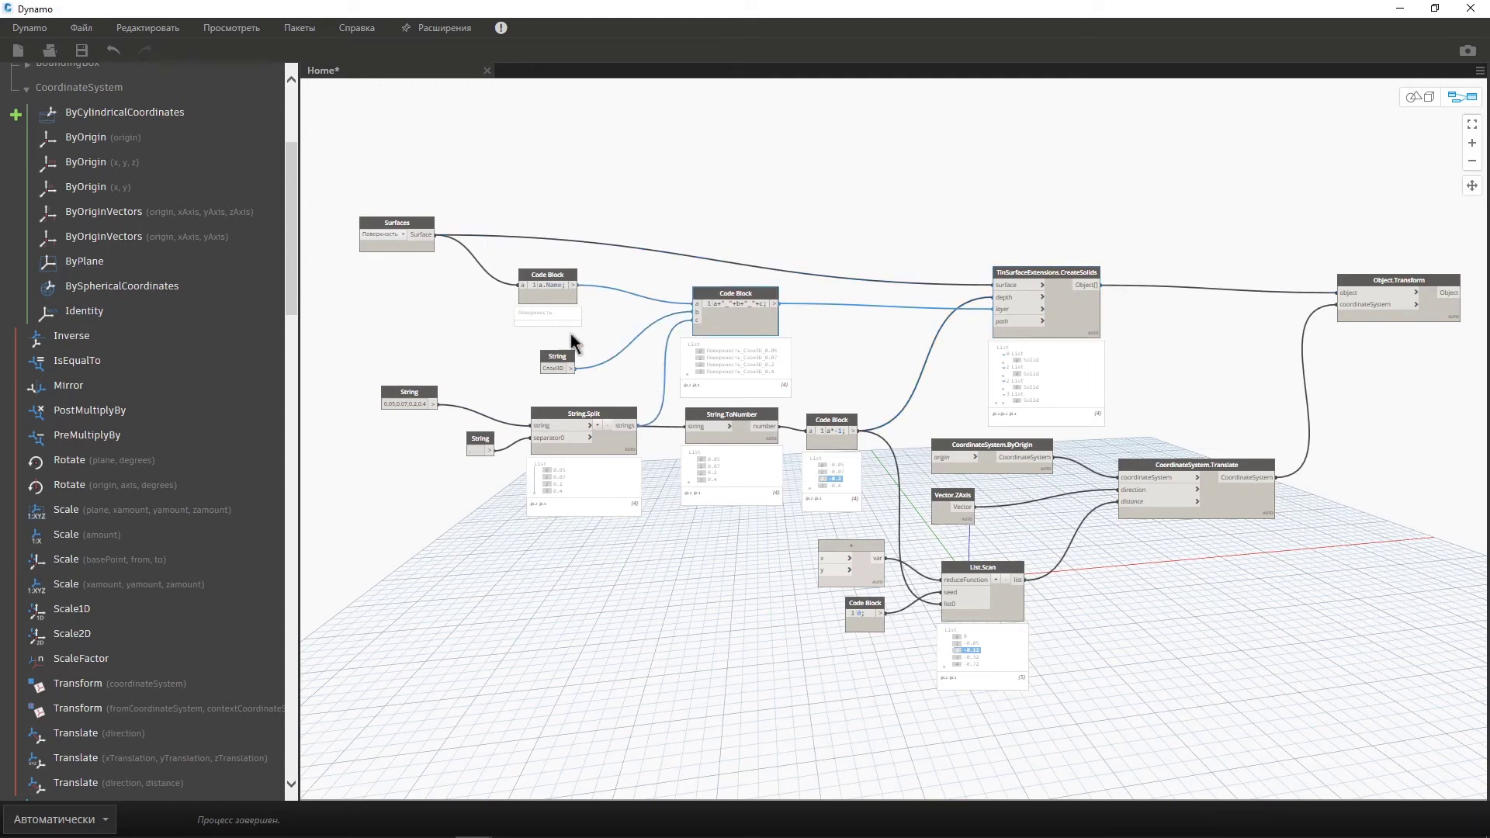
drag(548, 357, 553, 336)
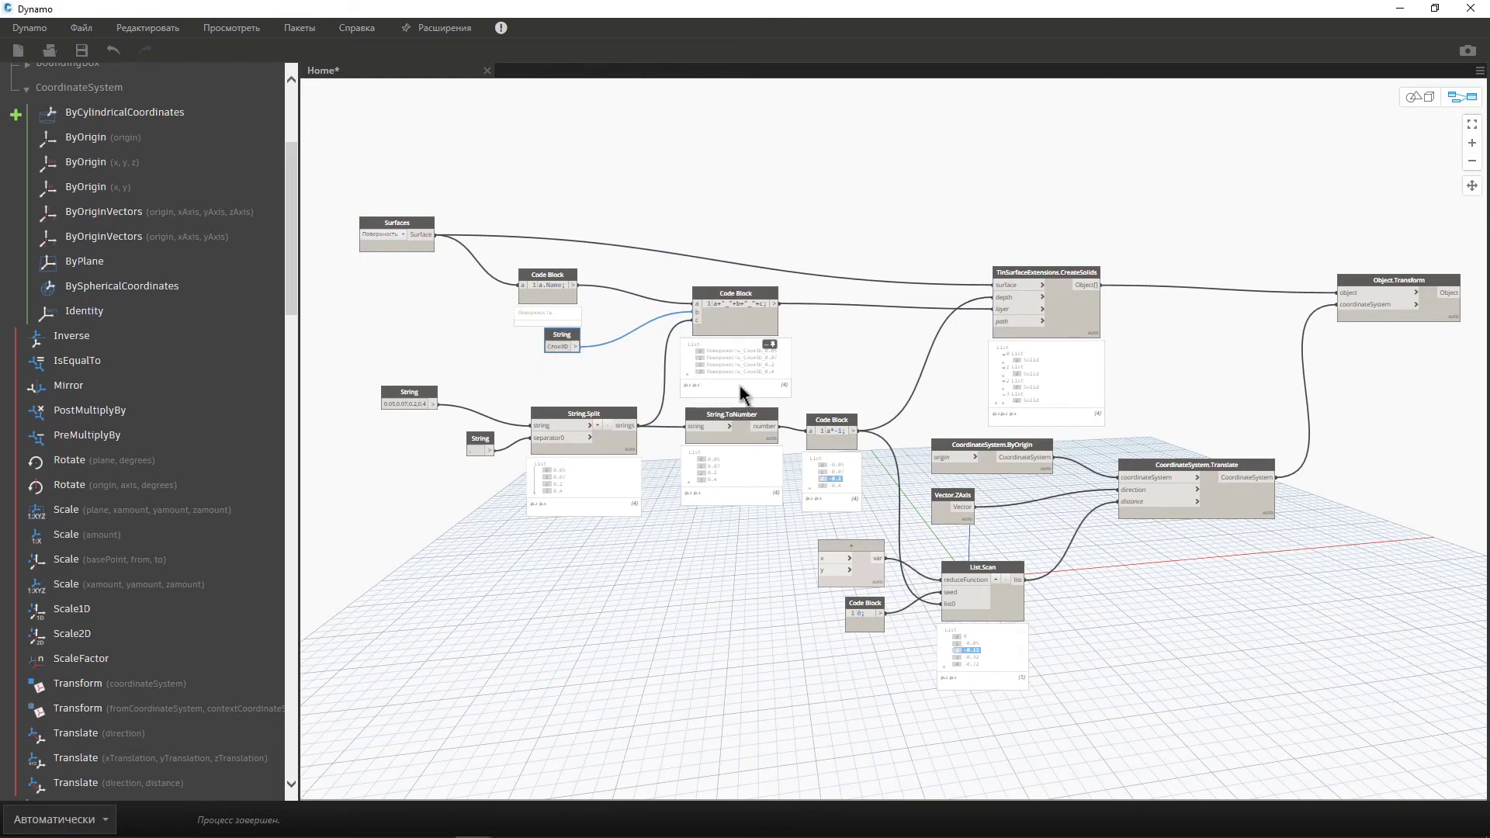
mouse_move(736, 360)
click(815, 346)
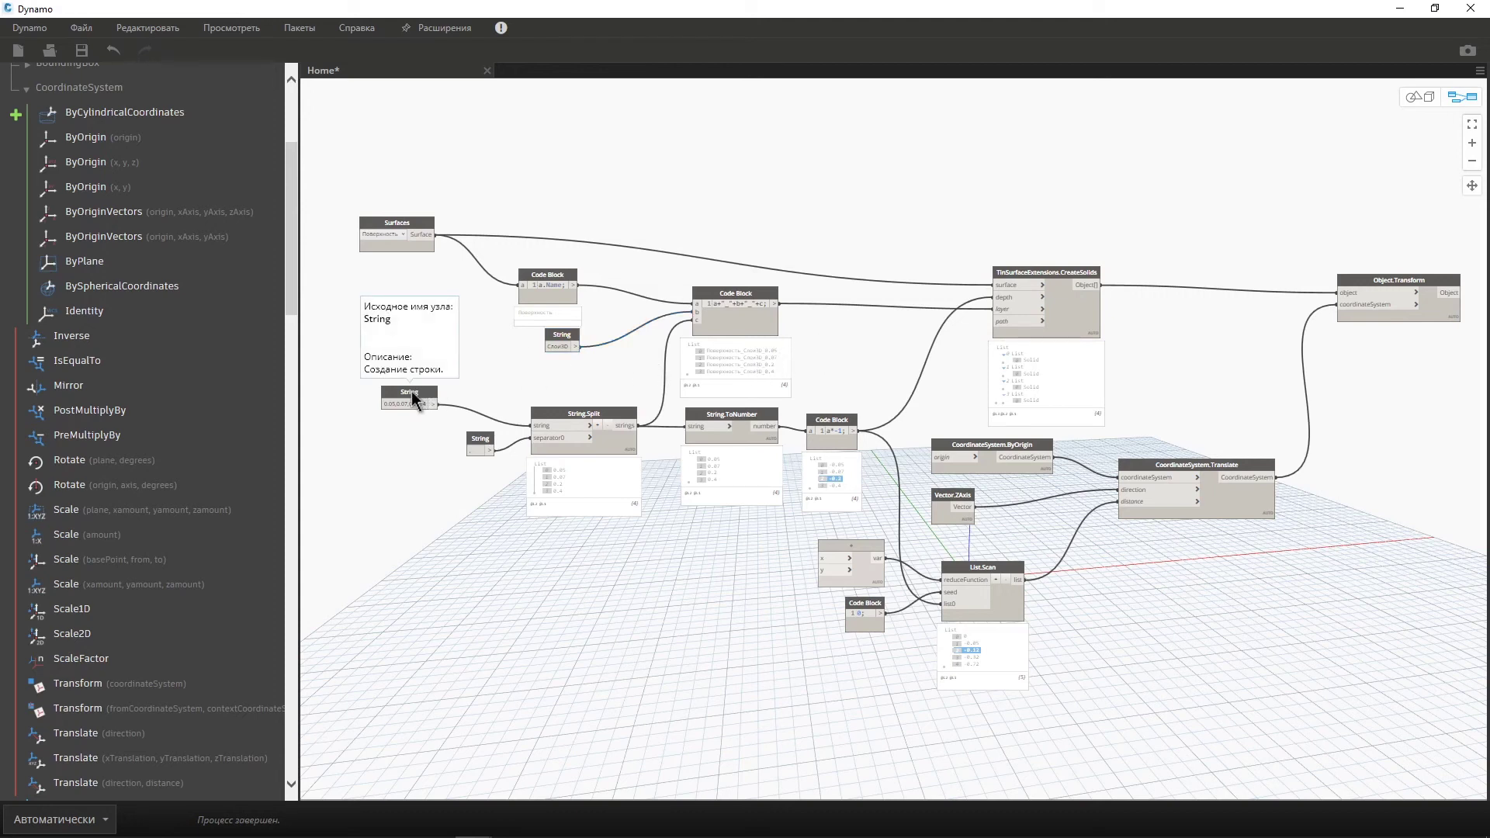
View the context-menu options of the Surfaces and thickness String nodes.
right_click(412, 231)
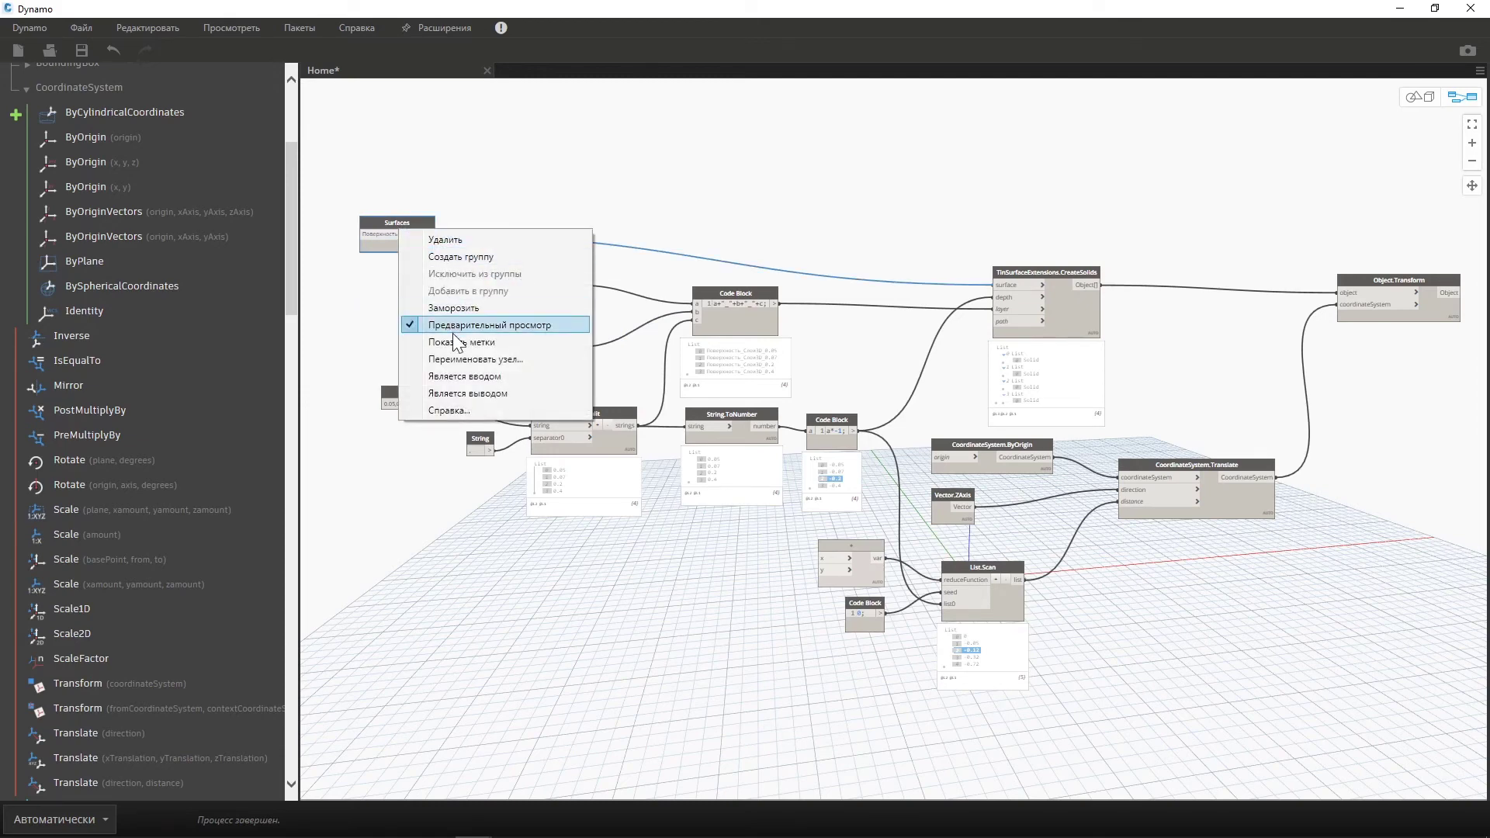
click(466, 375)
right_click(407, 393)
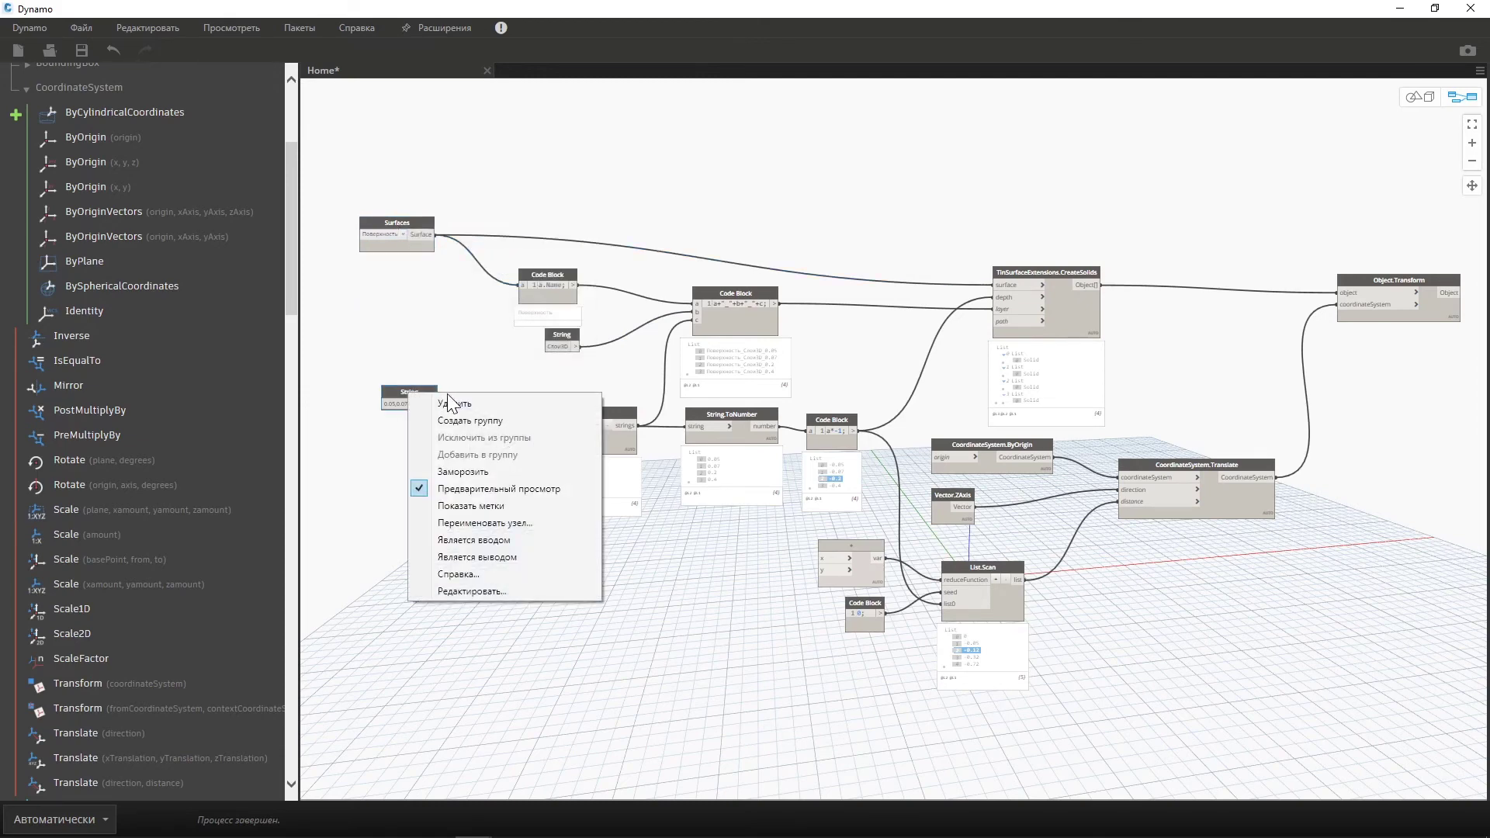
click(473, 536)
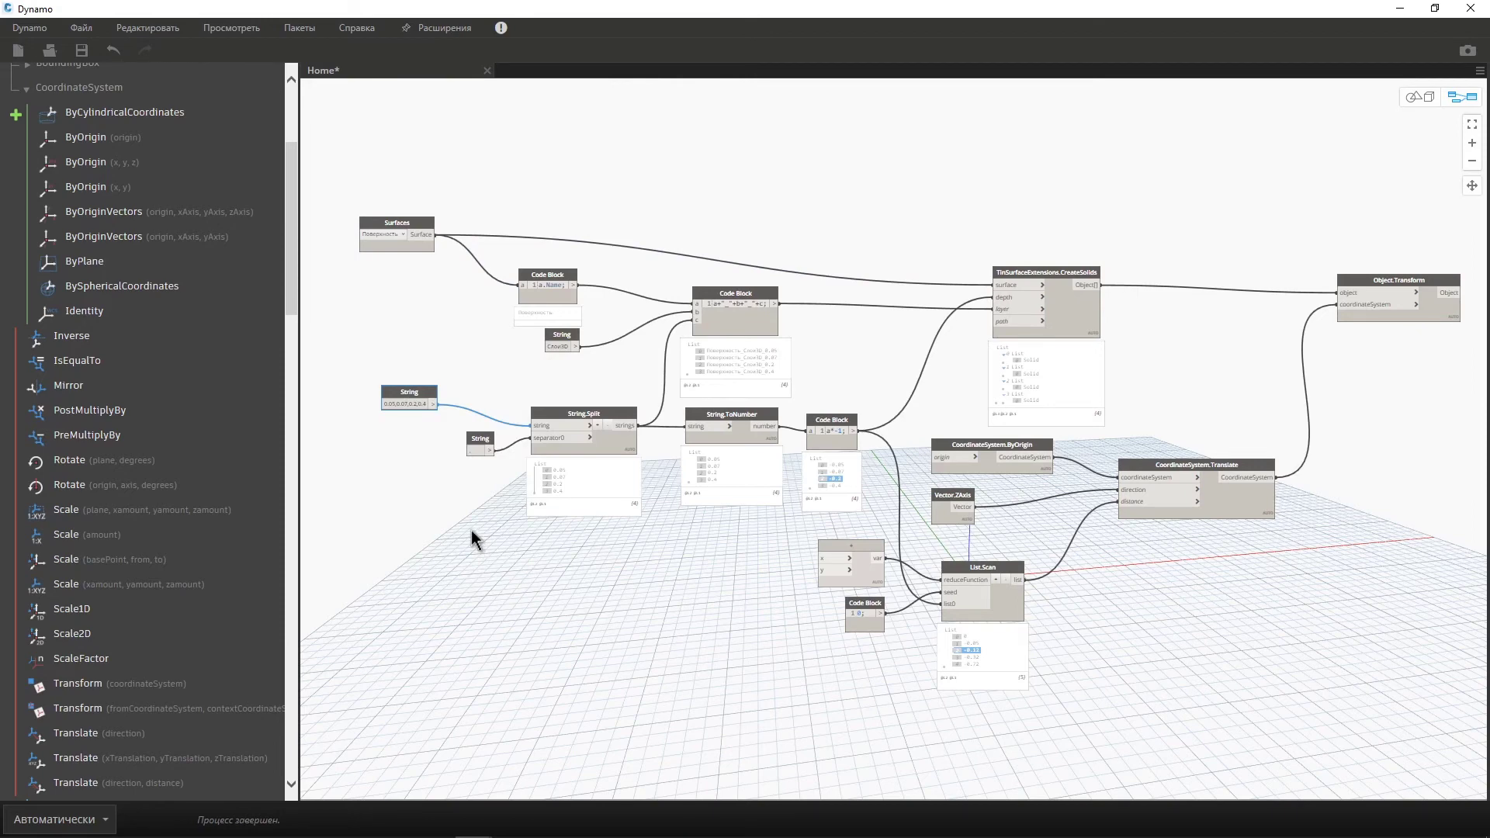
Rename the Surfaces node to 'Выберите поверхность'.
scroll(397, 334, up, 2)
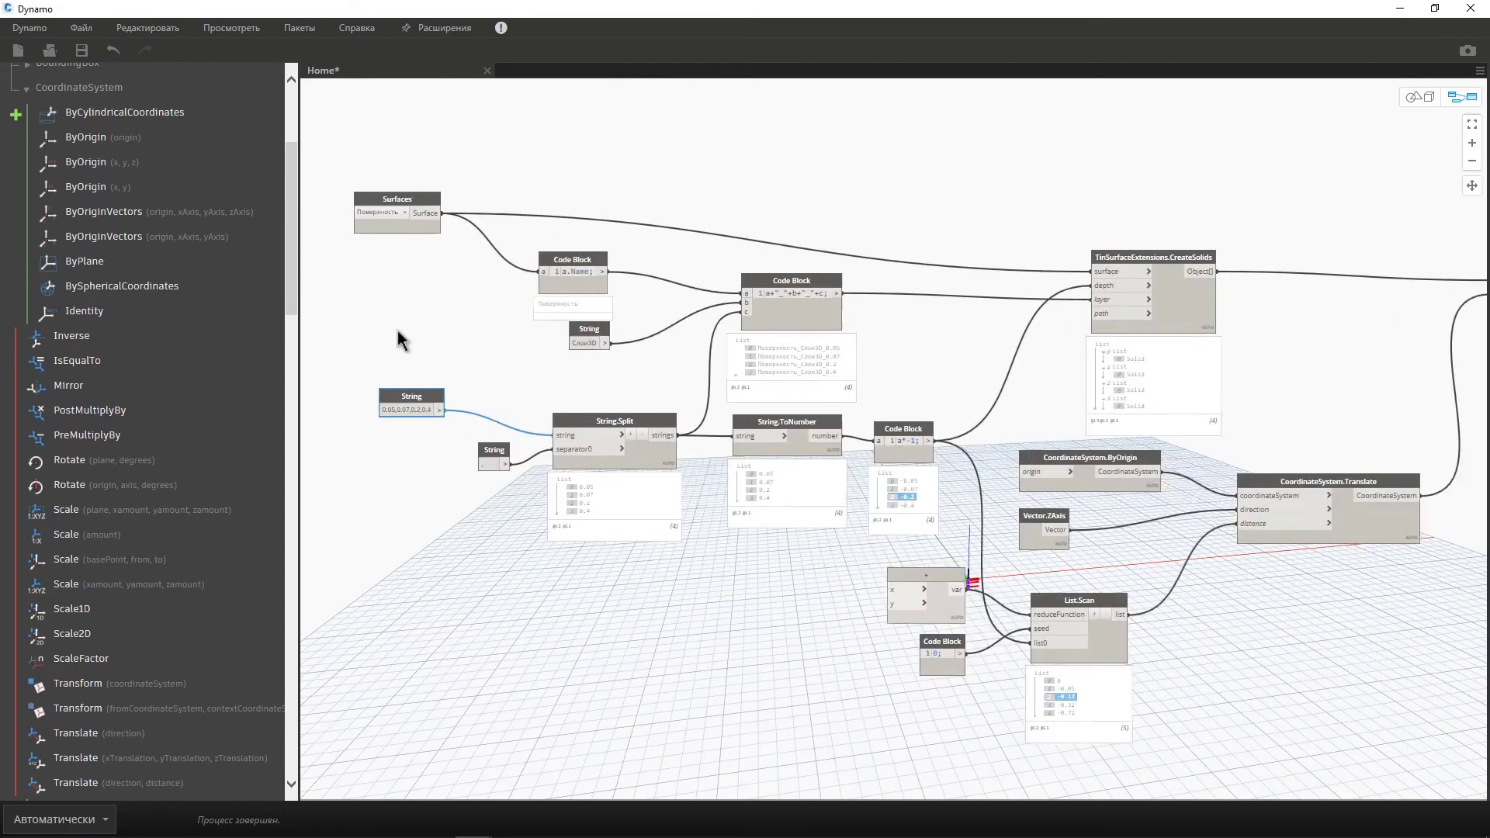
scroll(399, 333, up, 1)
double_click(412, 176)
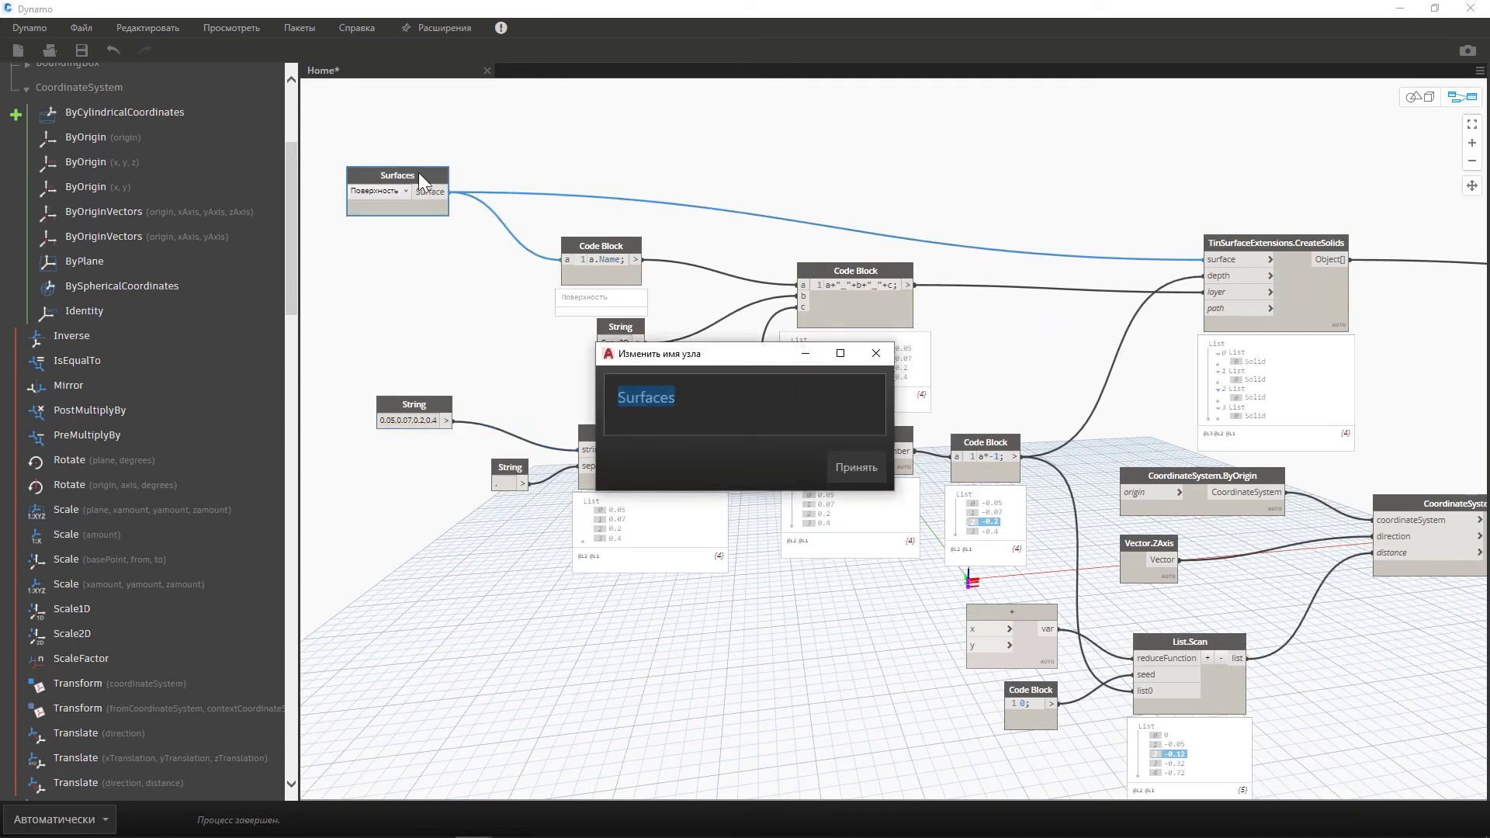
text(Вы)
text(берите поверх)
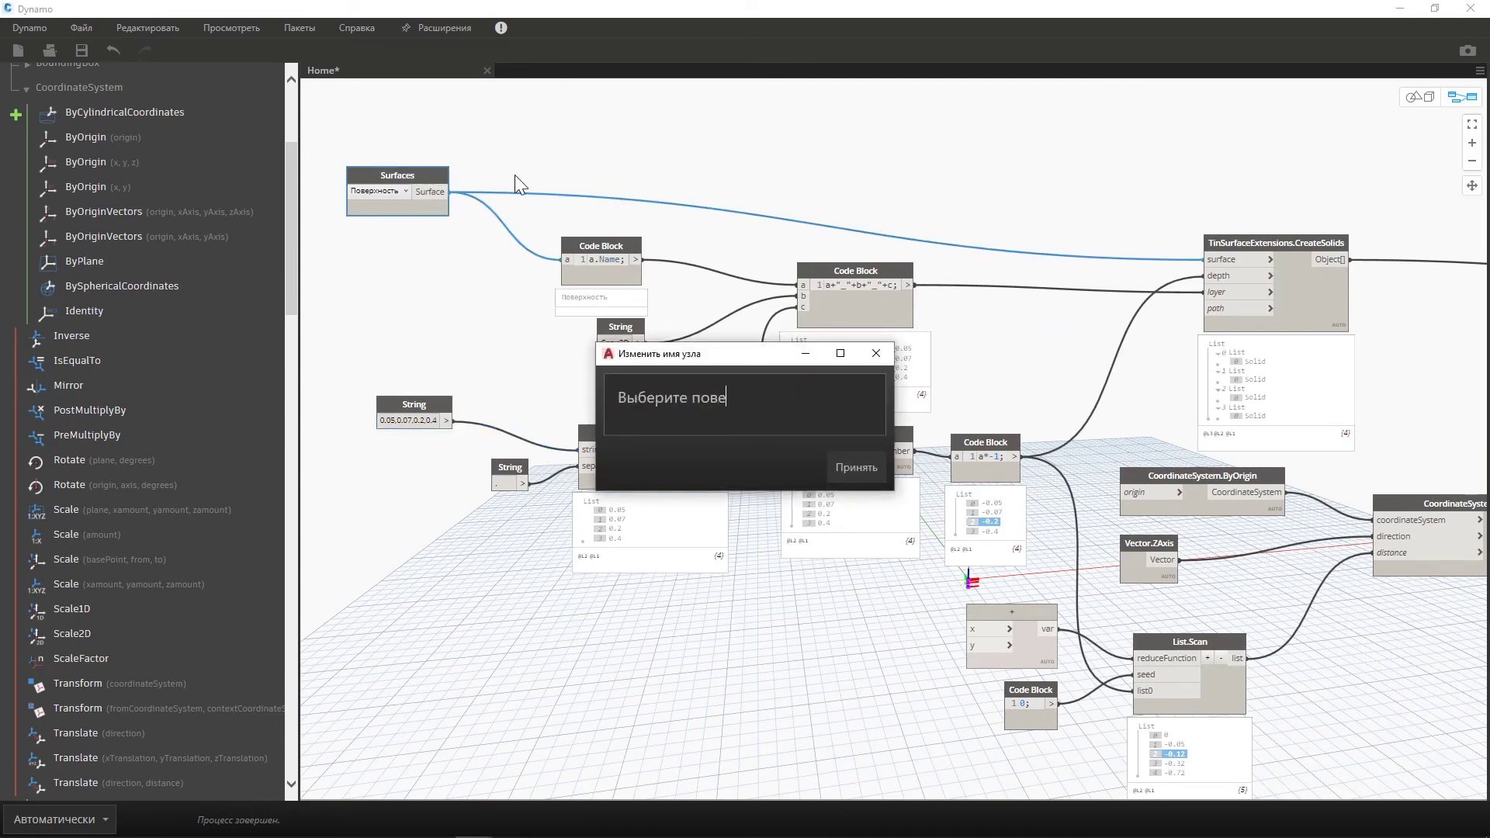
text(ность)
click(838, 452)
Rename the thickness String node to 'Введите толщины слоев' and confirm it is marked Является вводом.
double_click(426, 405)
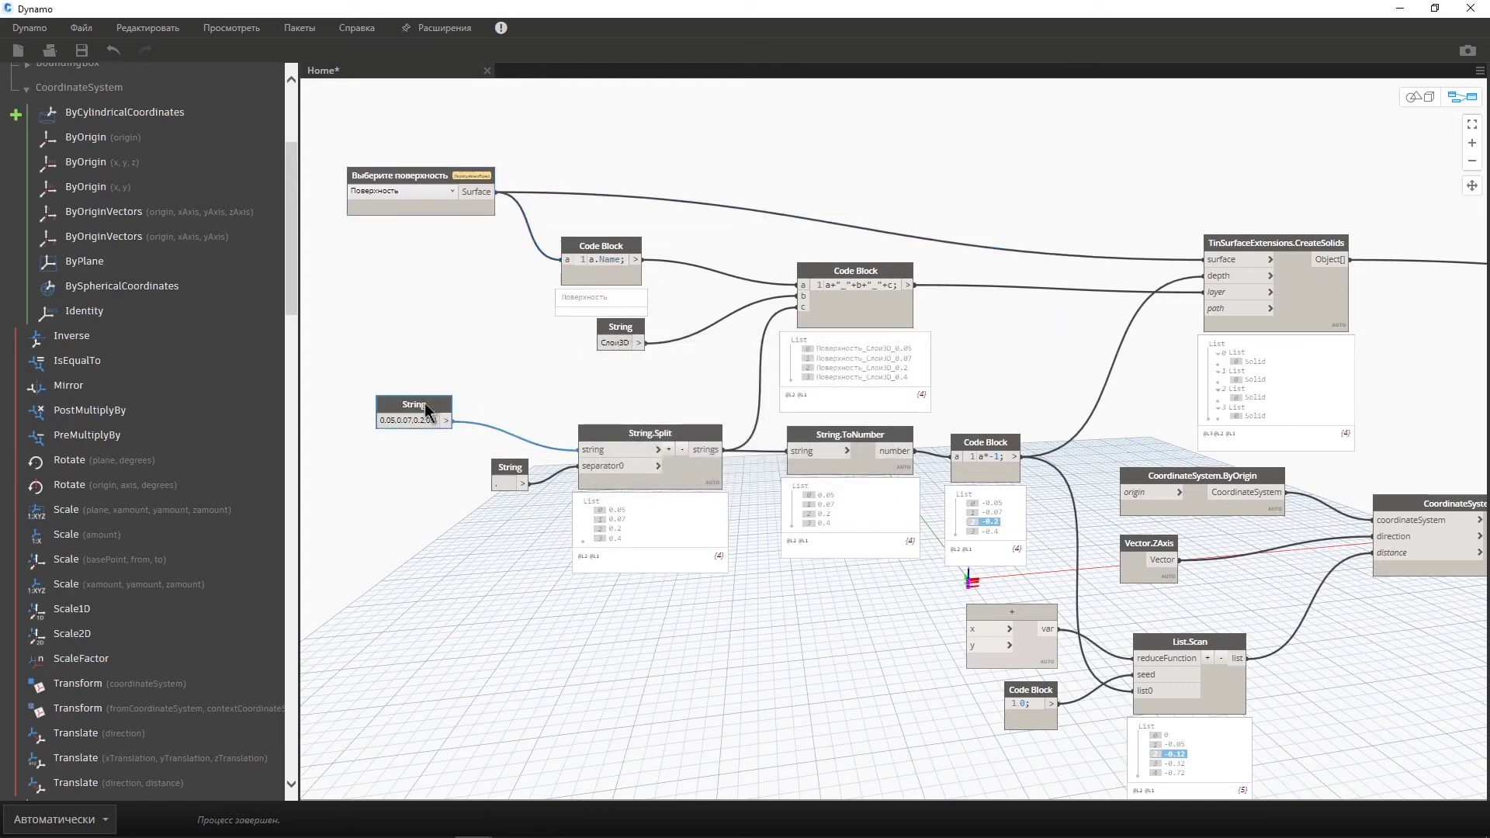
text(Вв)
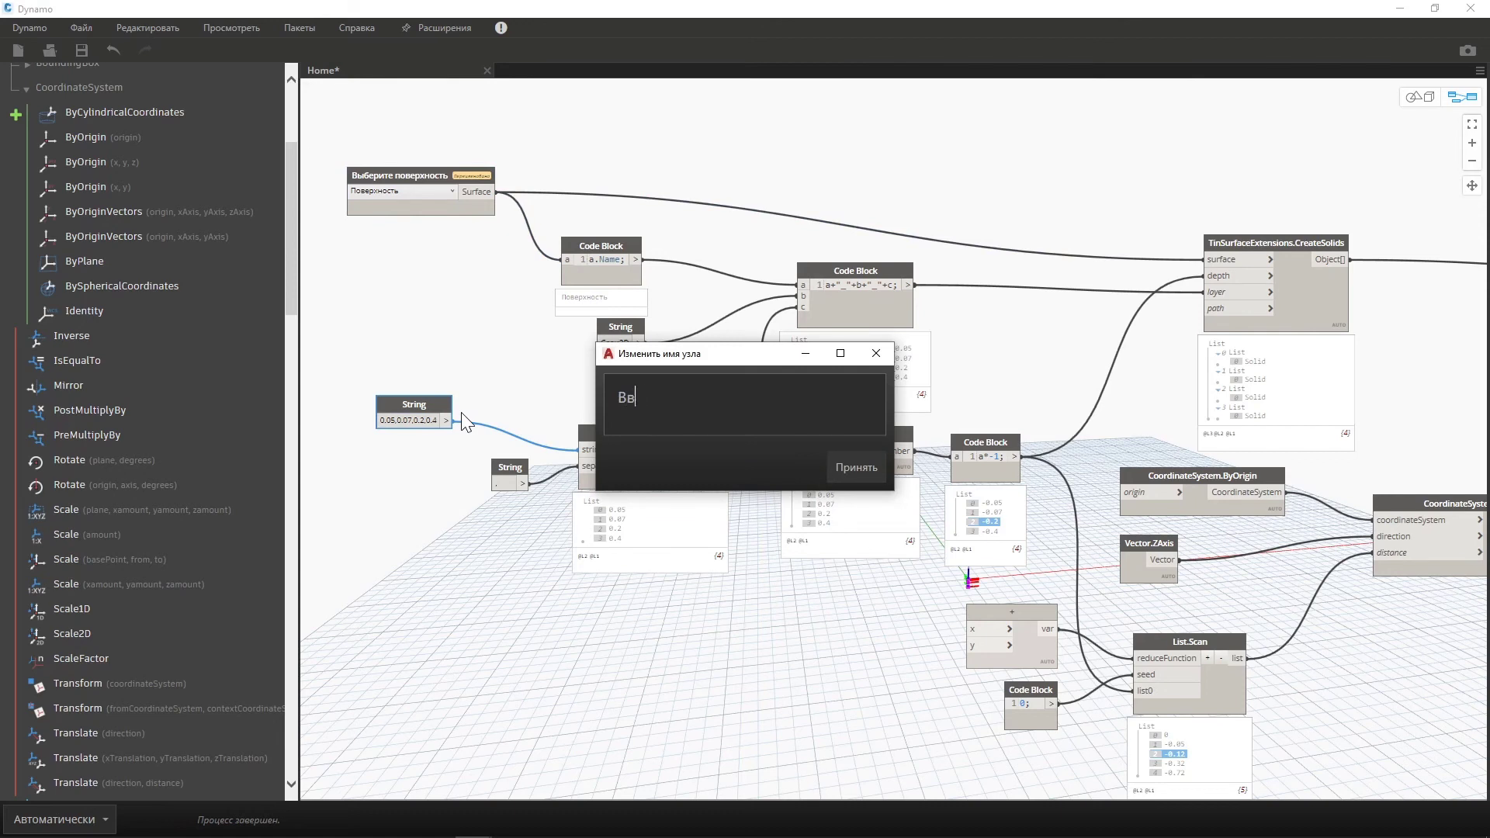
text(едите тол)
text(щины слоев)
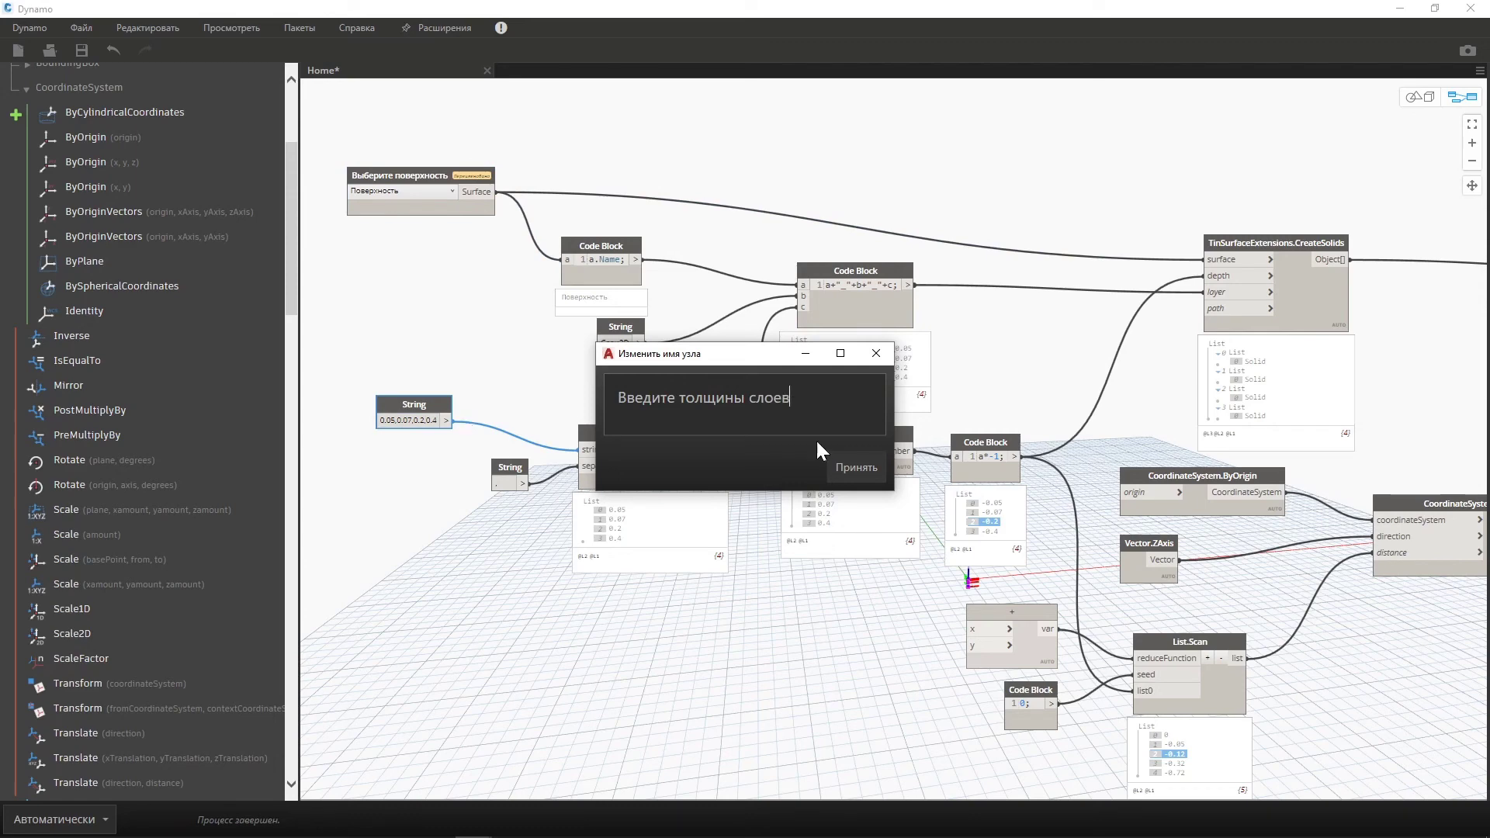
click(856, 467)
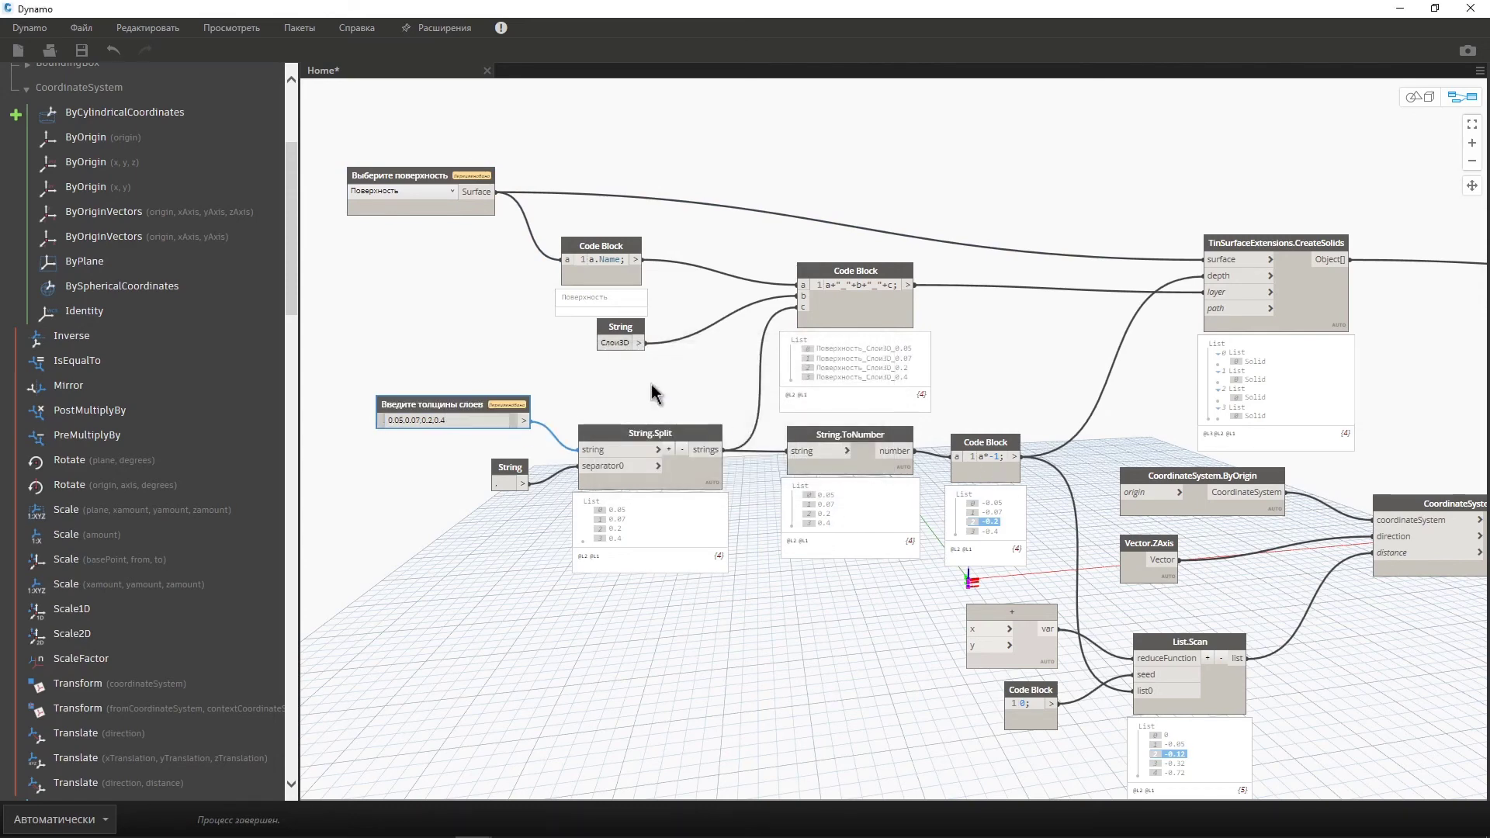
middle_drag(511, 406, 528, 401)
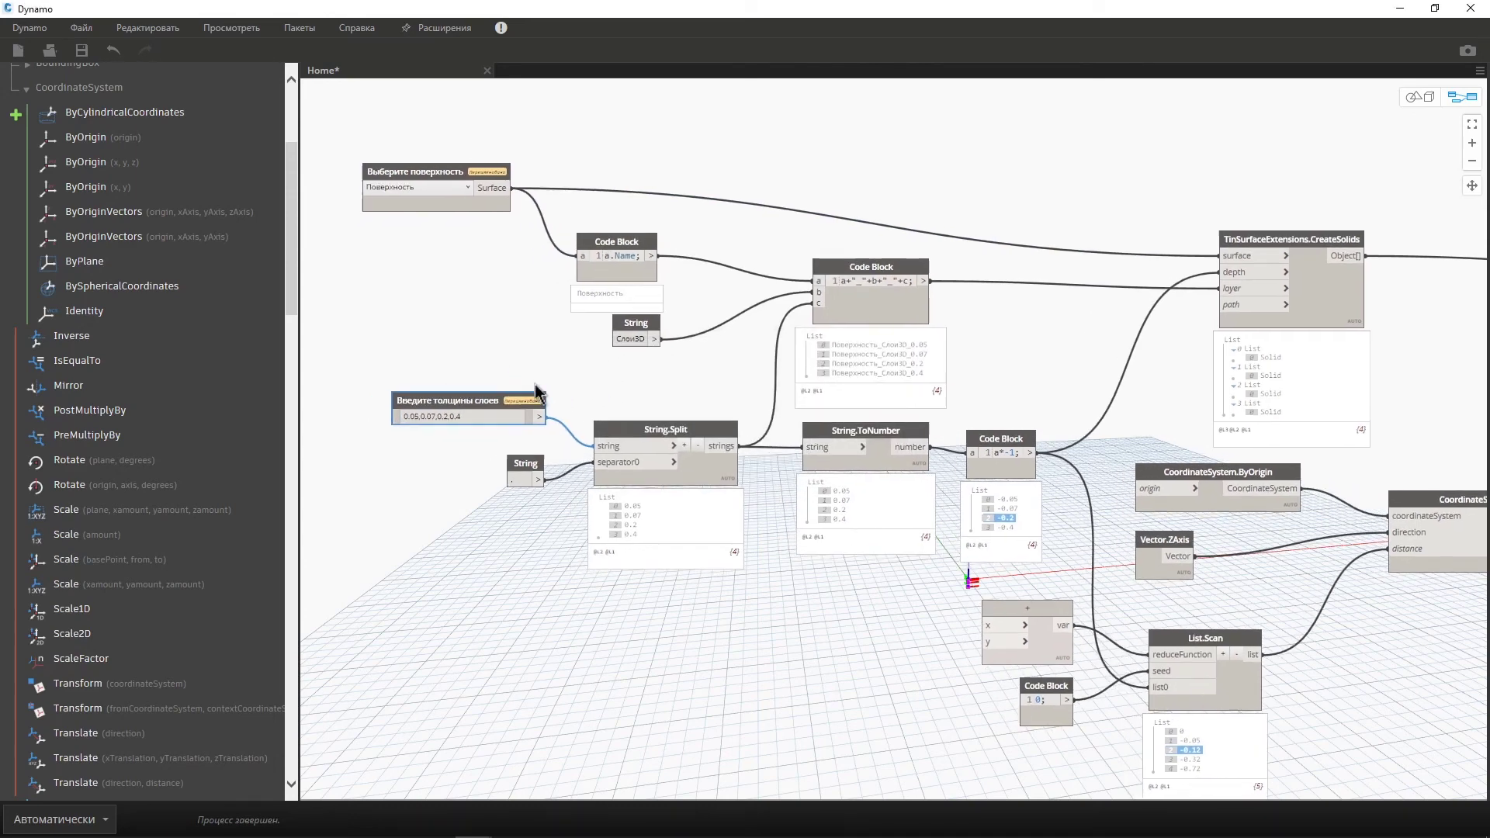
right_click(478, 391)
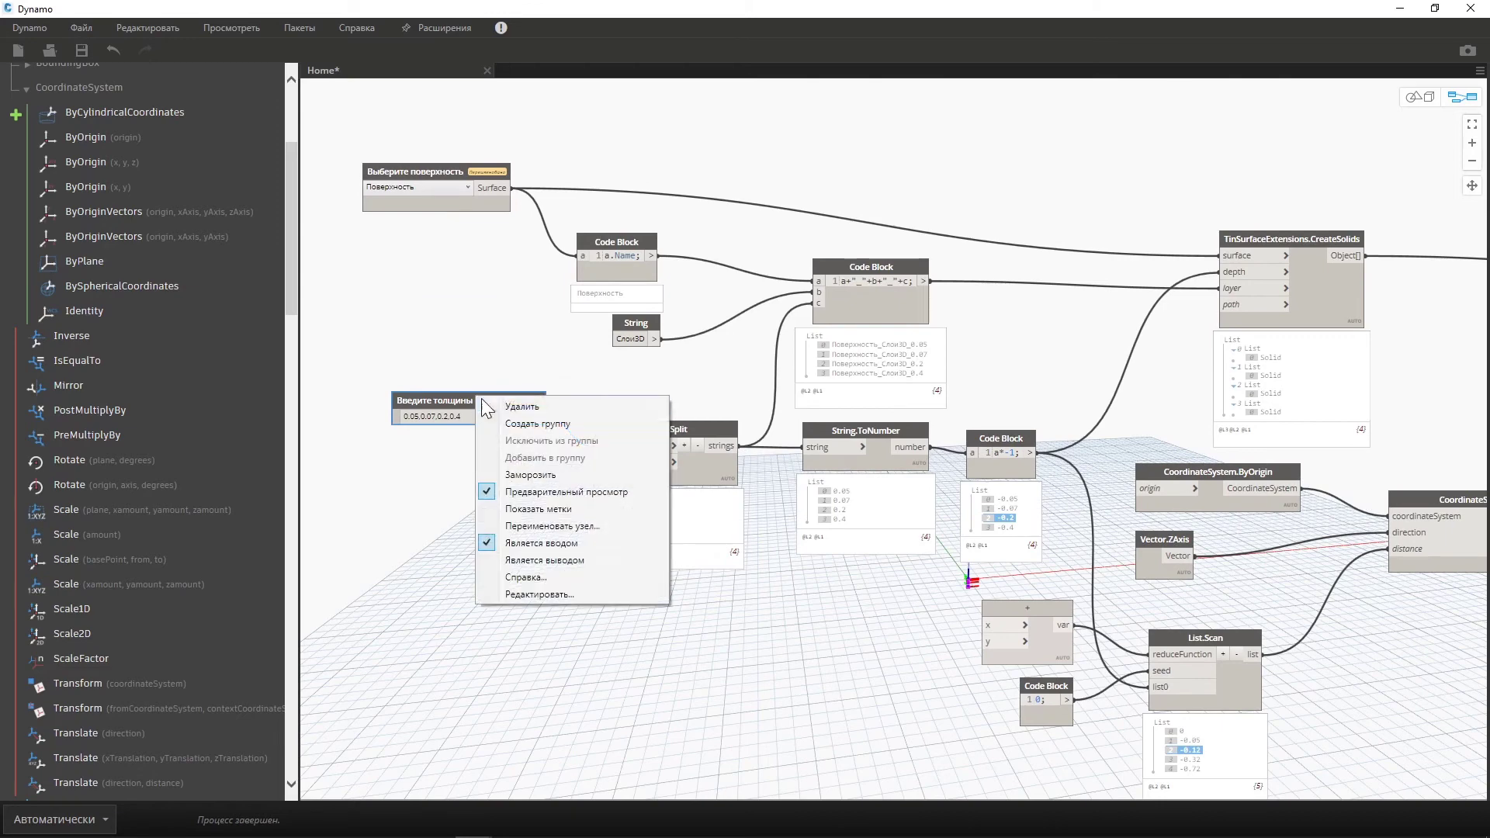
click(753, 371)
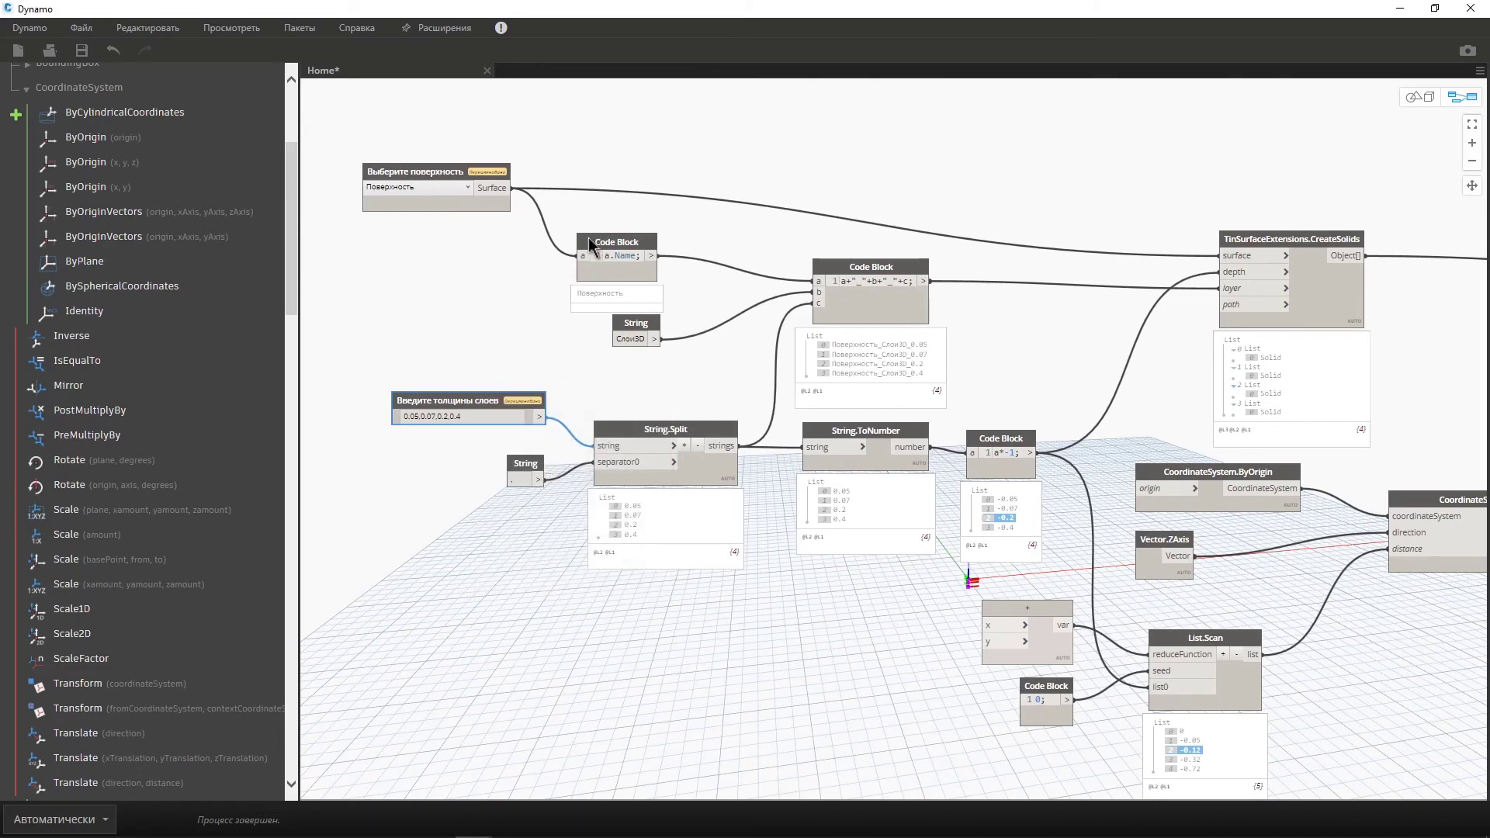
Save the graph as Выдавливание тел по поверхности2.dyn in the '20200311 - Выдавливание тел по поверхности' folder.
click(83, 49)
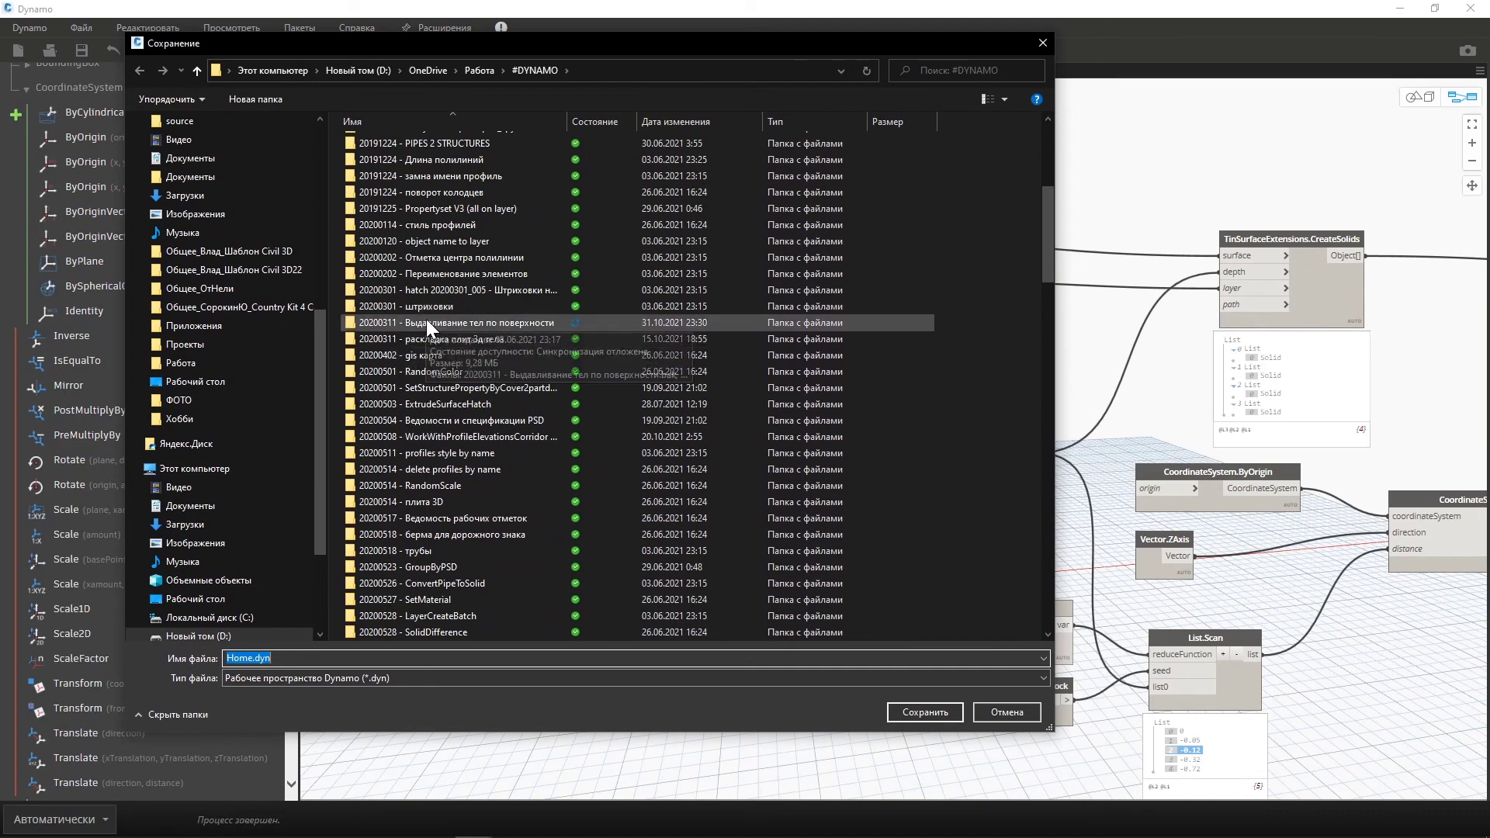
double_click(426, 319)
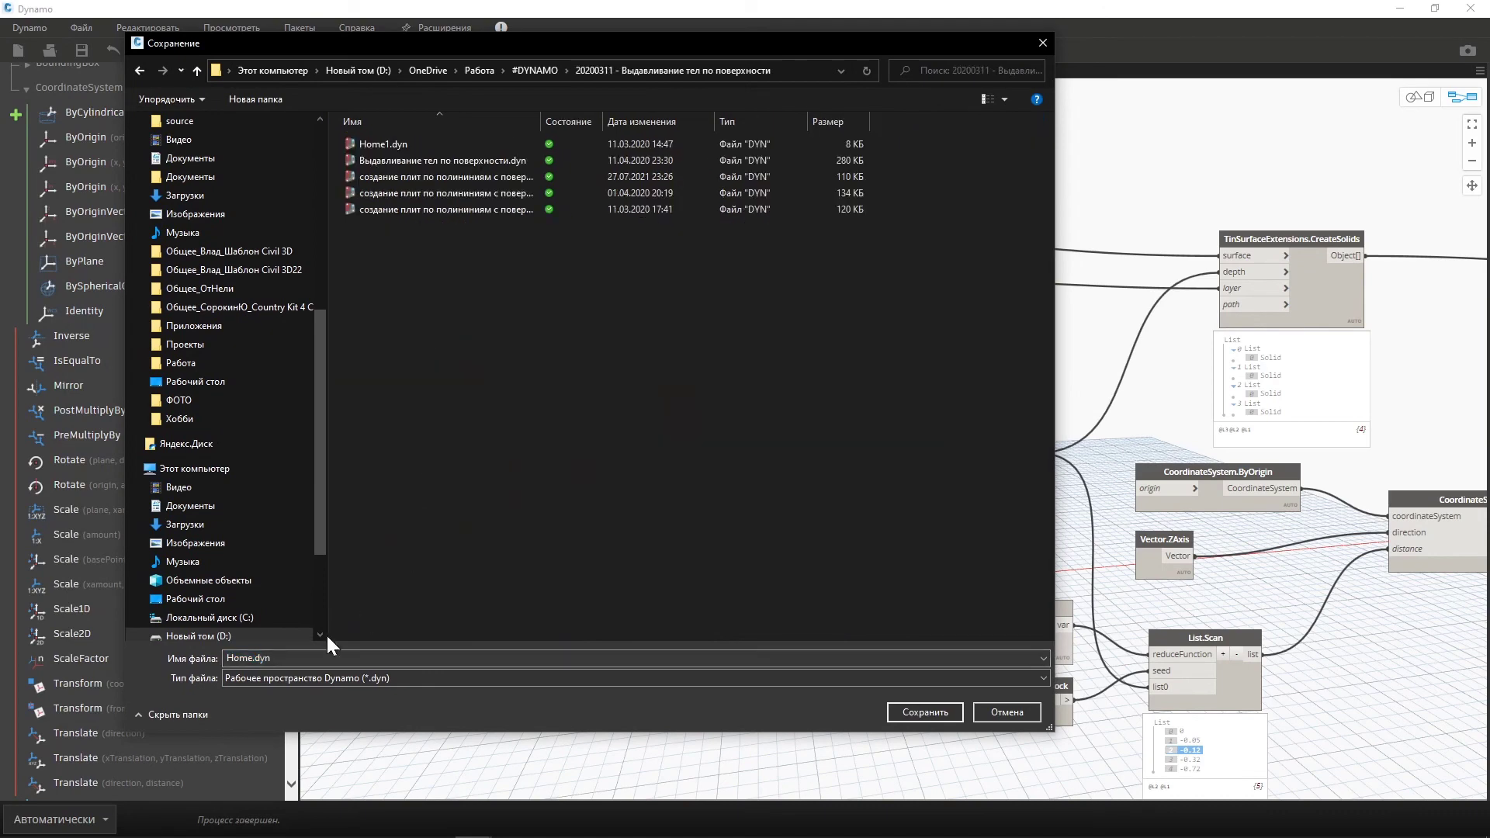
click(442, 161)
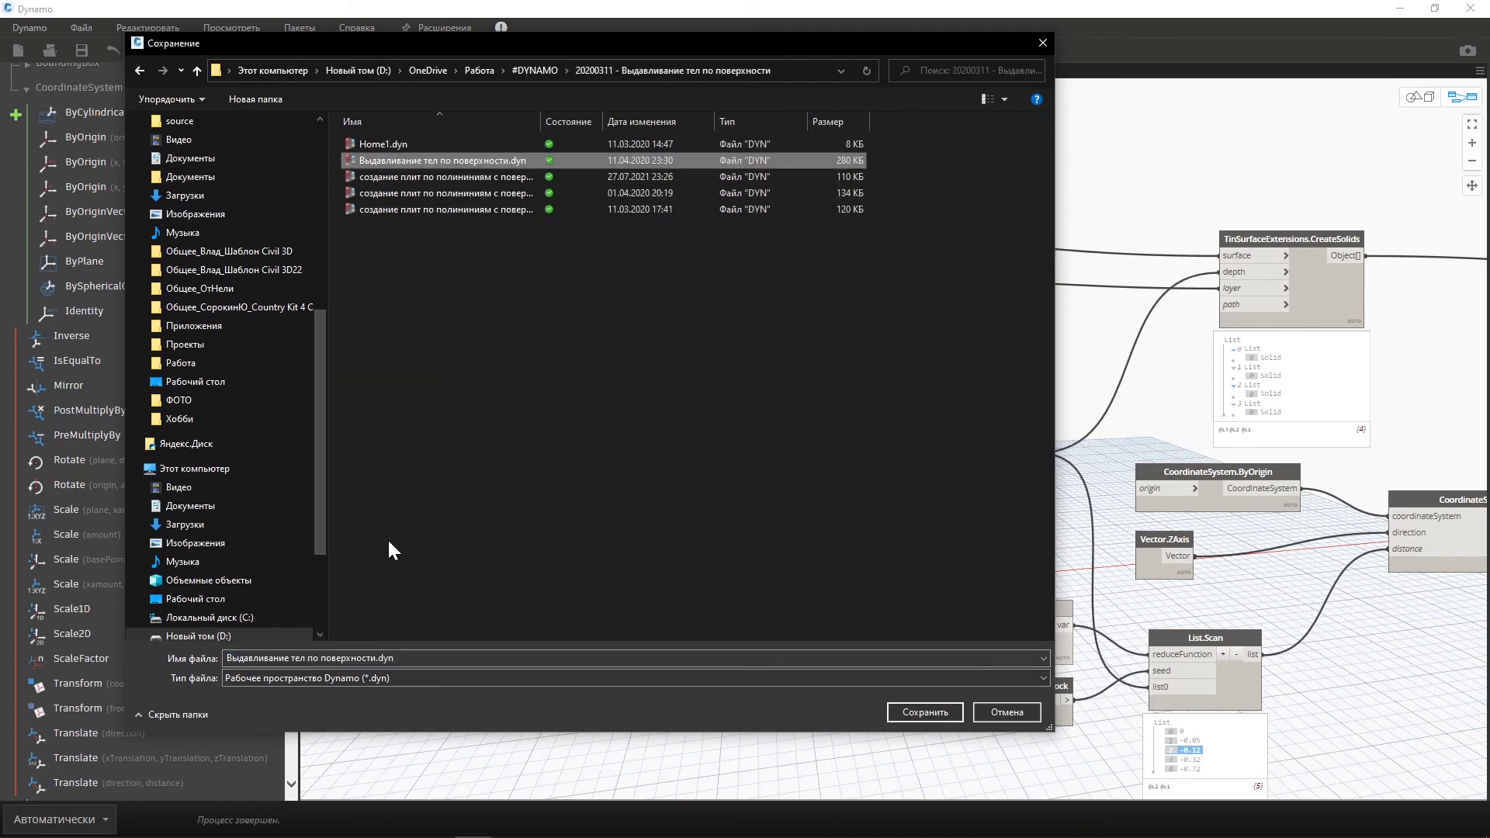
click(360, 655)
key(ctrl+a)
click(375, 658)
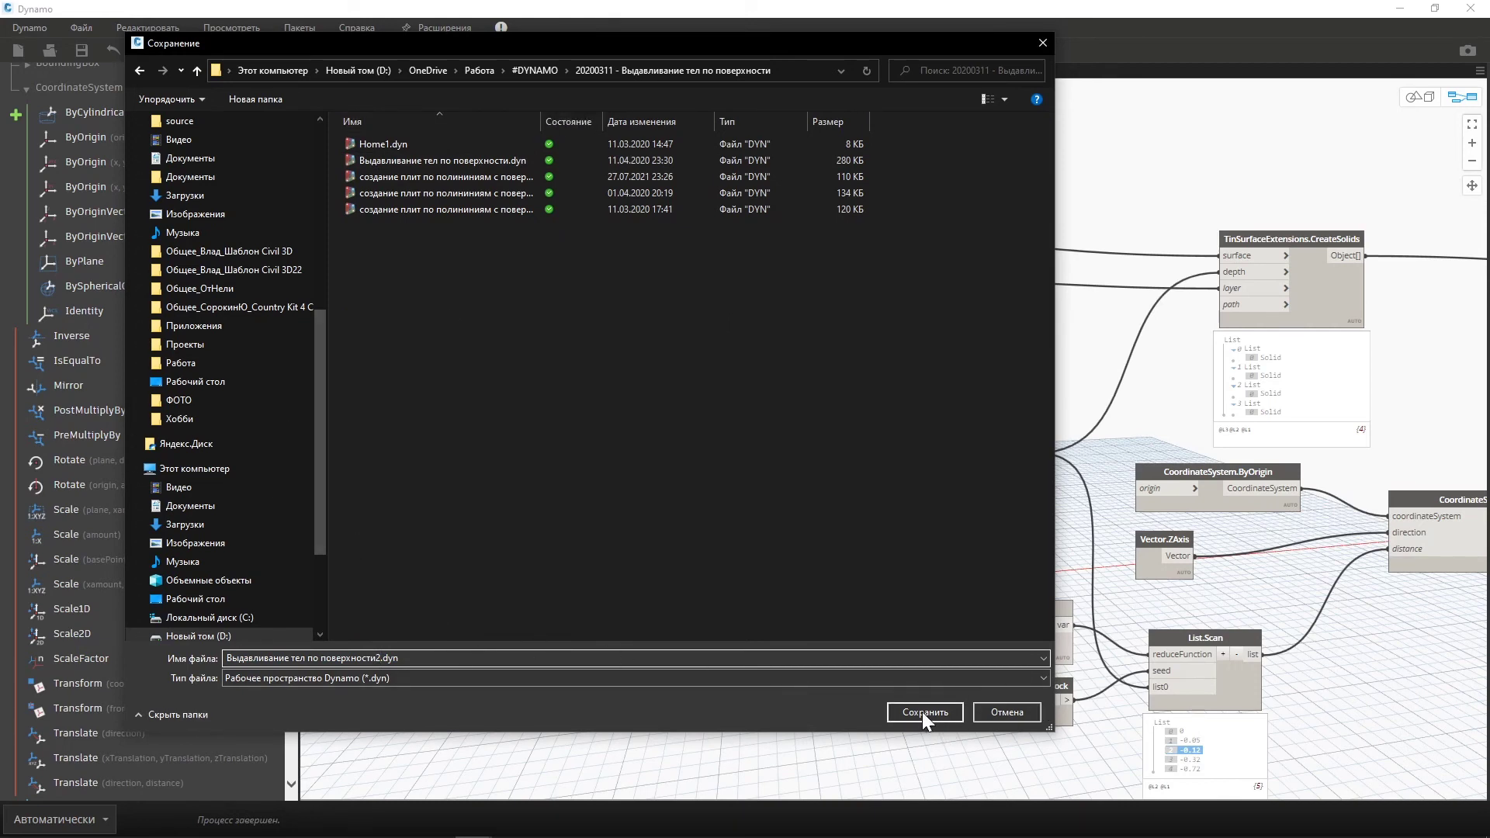
click(785, 69)
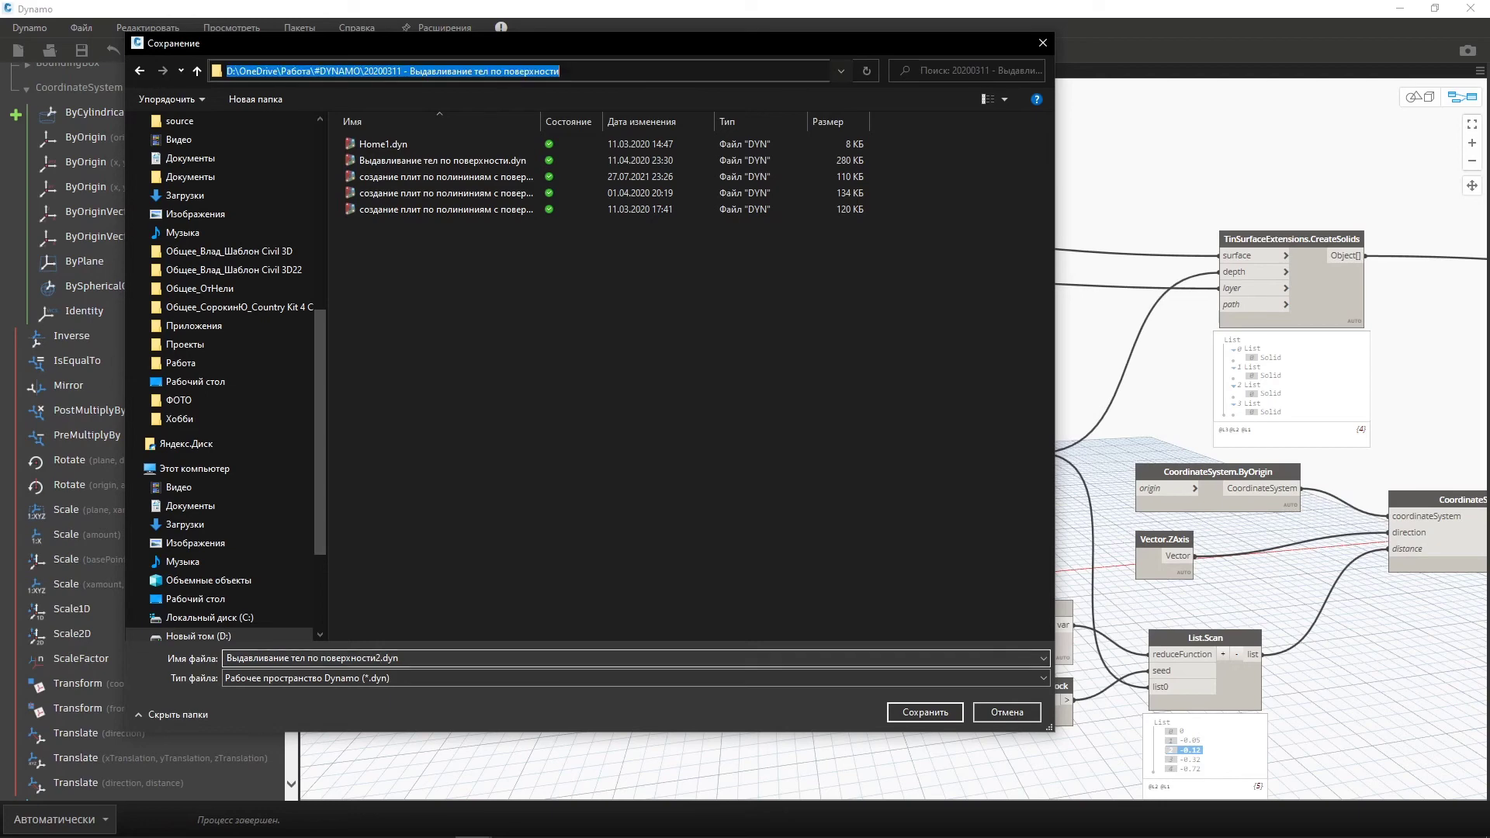
click(915, 712)
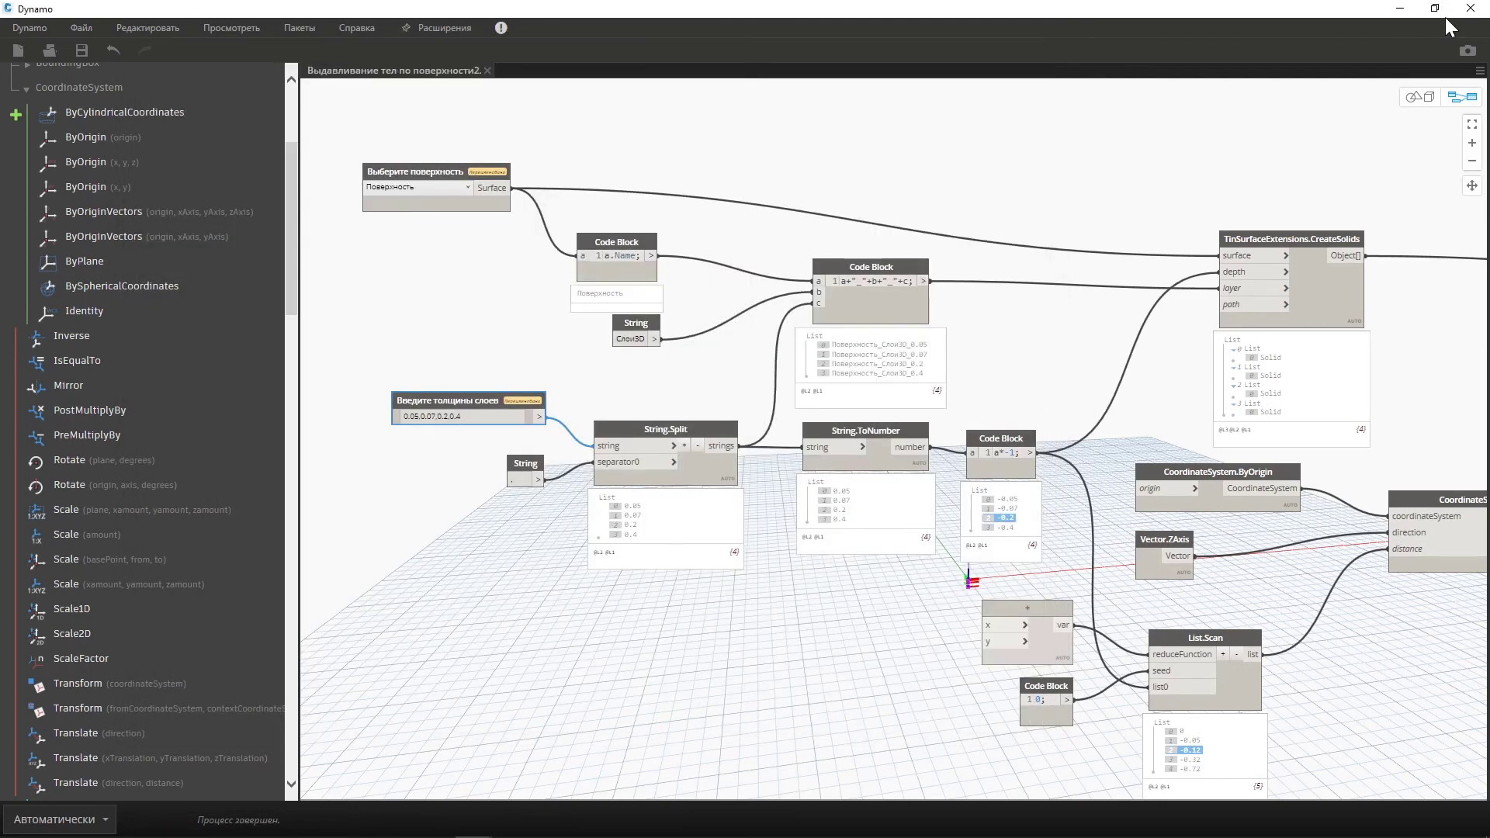
Close Dynamo and erase the four old layer solids in Civil 3D.
click(1470, 13)
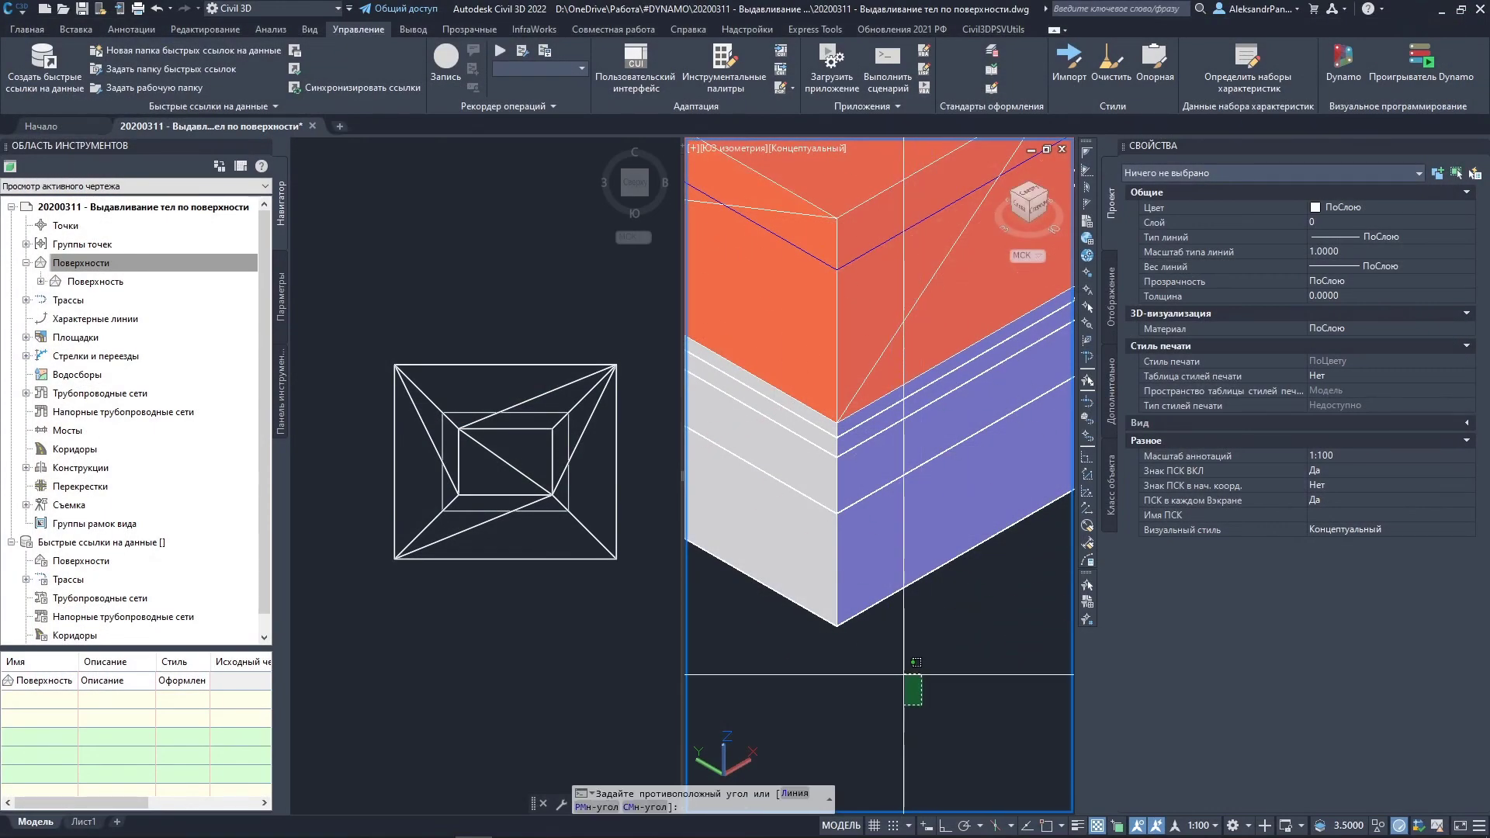
click(933, 671)
click(808, 419)
key(Delete)
Pan to the surface and open Dynamo Player, widened so script names read fully.
scroll(841, 463, down, 5)
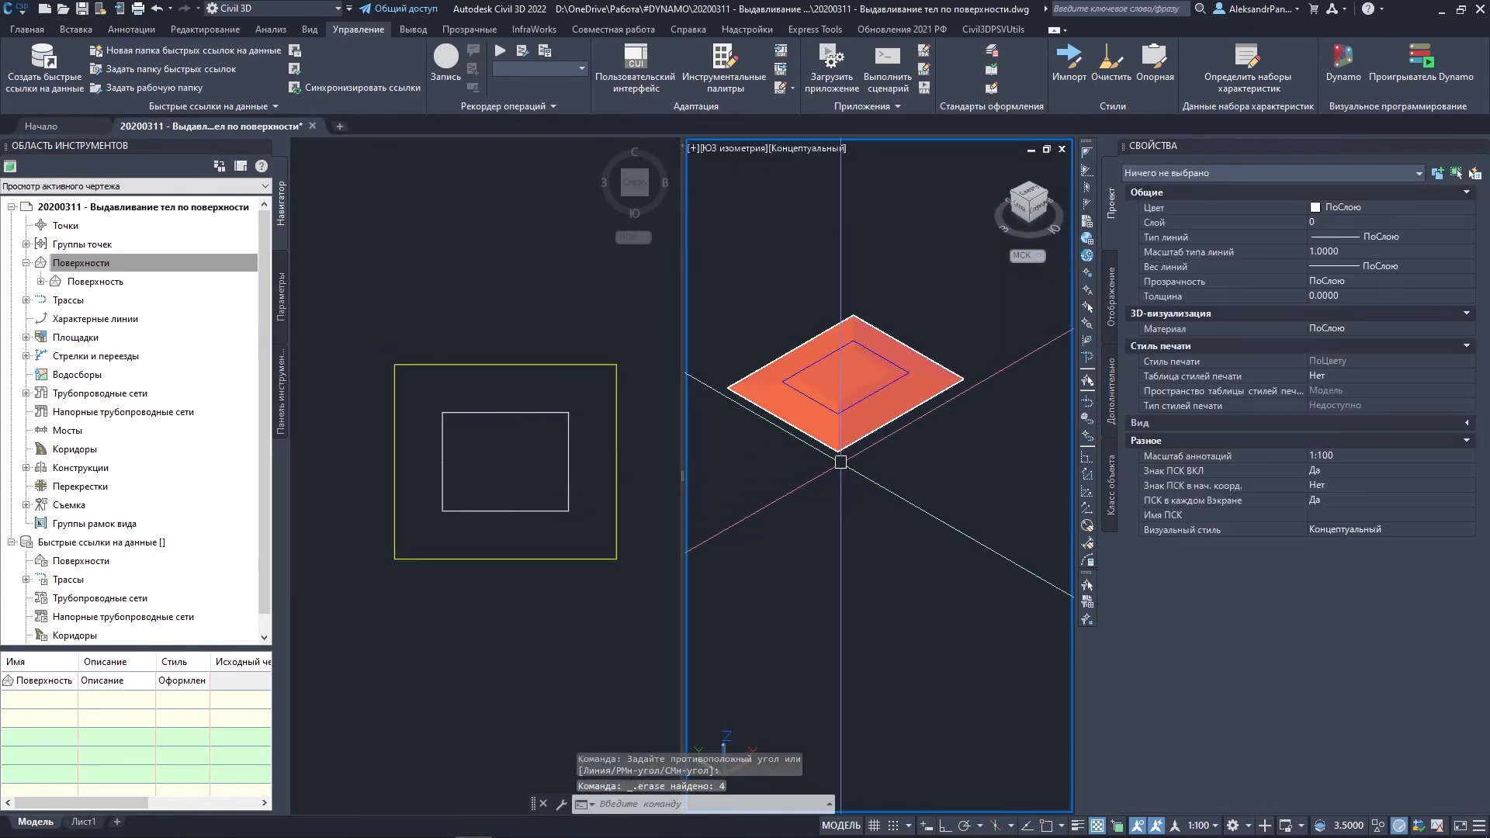
middle_drag(841, 463, 875, 485)
key(Escape)
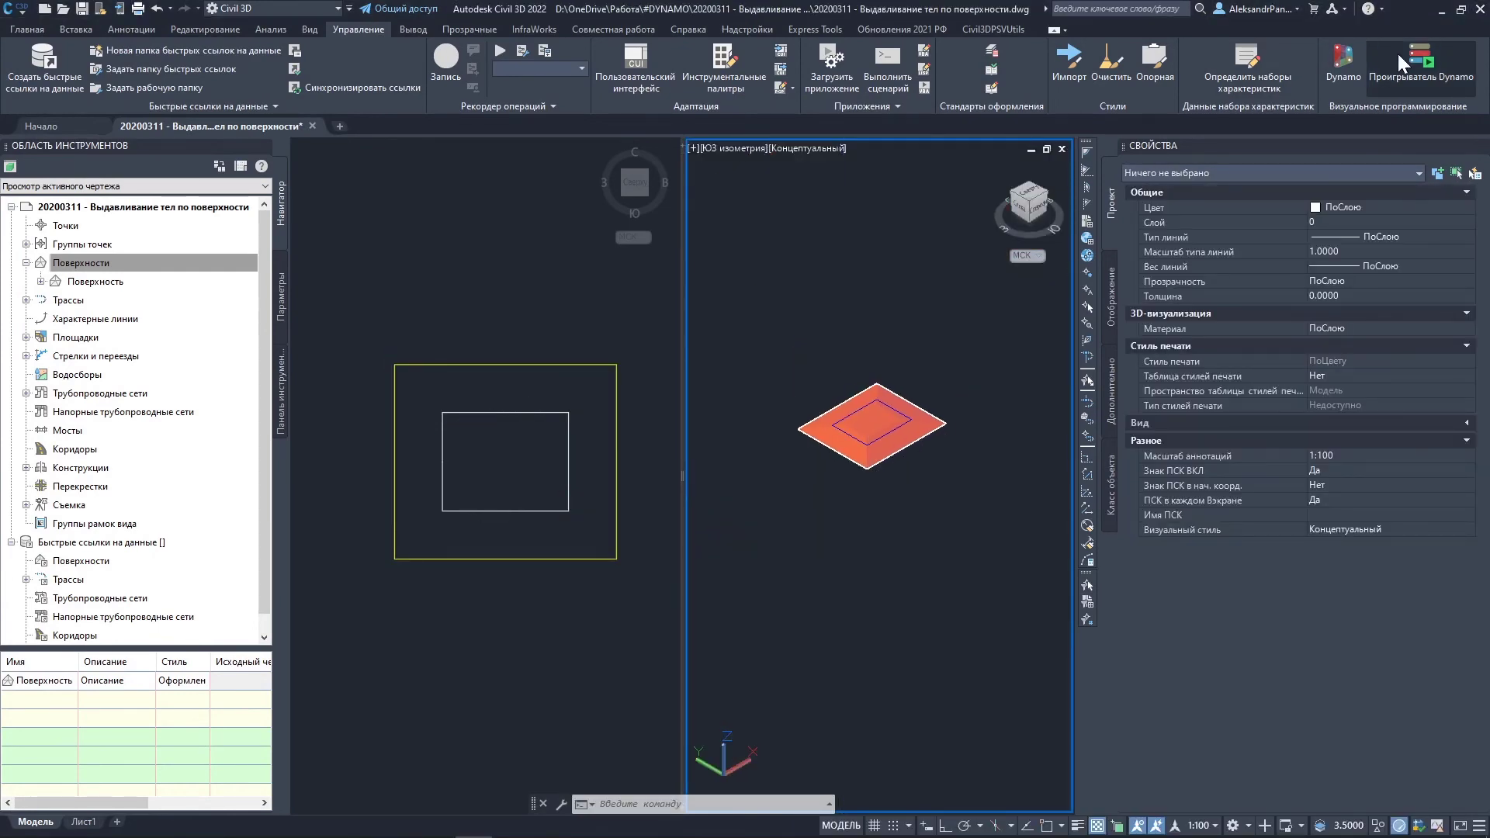
click(1404, 63)
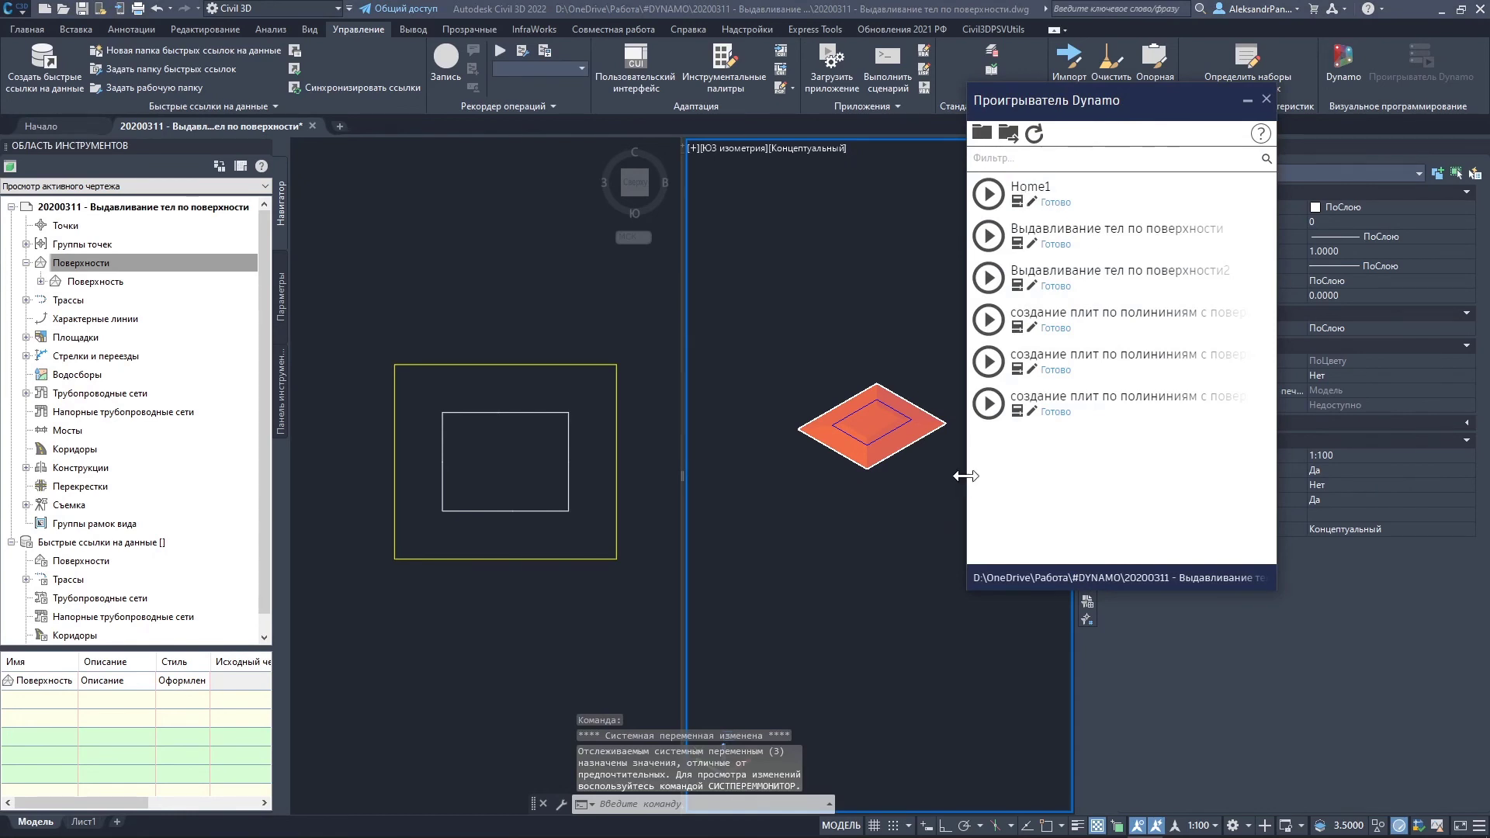
drag(966, 477, 842, 477)
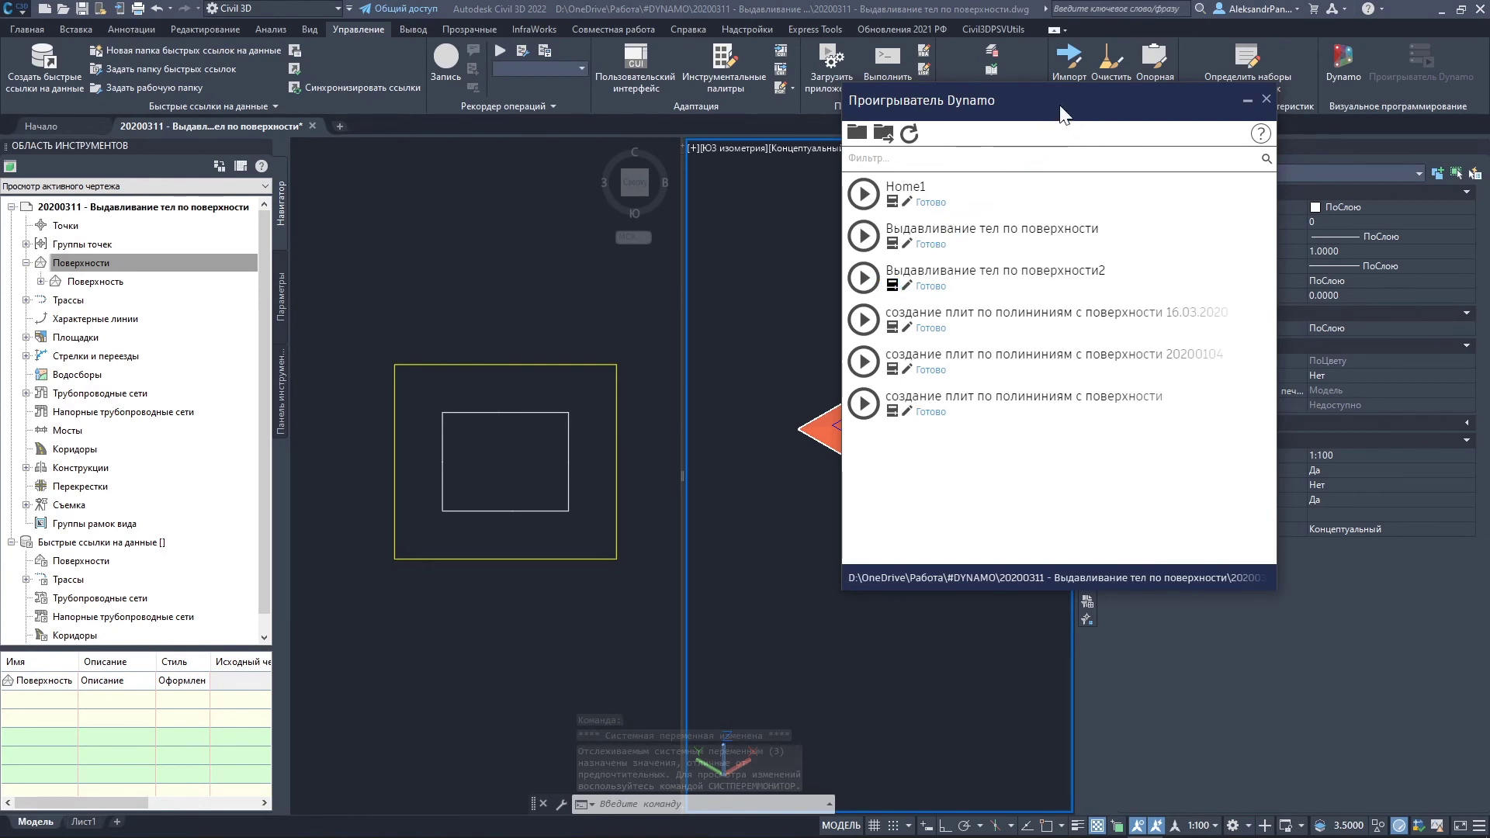
Open Выдавливание тел по поверхности2, change the first thickness from 0.05 to 0.5, and run it.
click(893, 284)
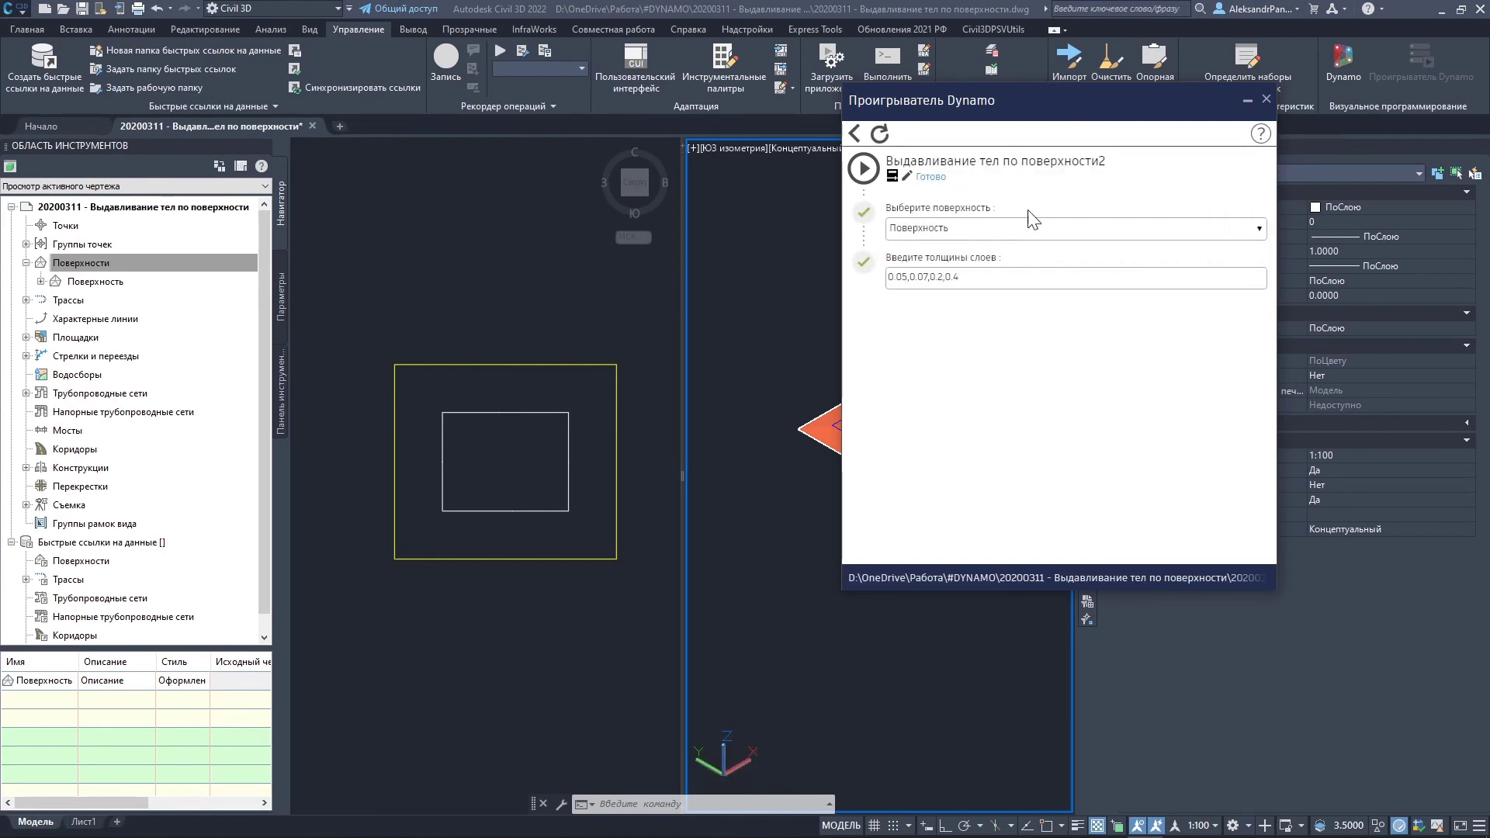
drag(1078, 111, 346, 126)
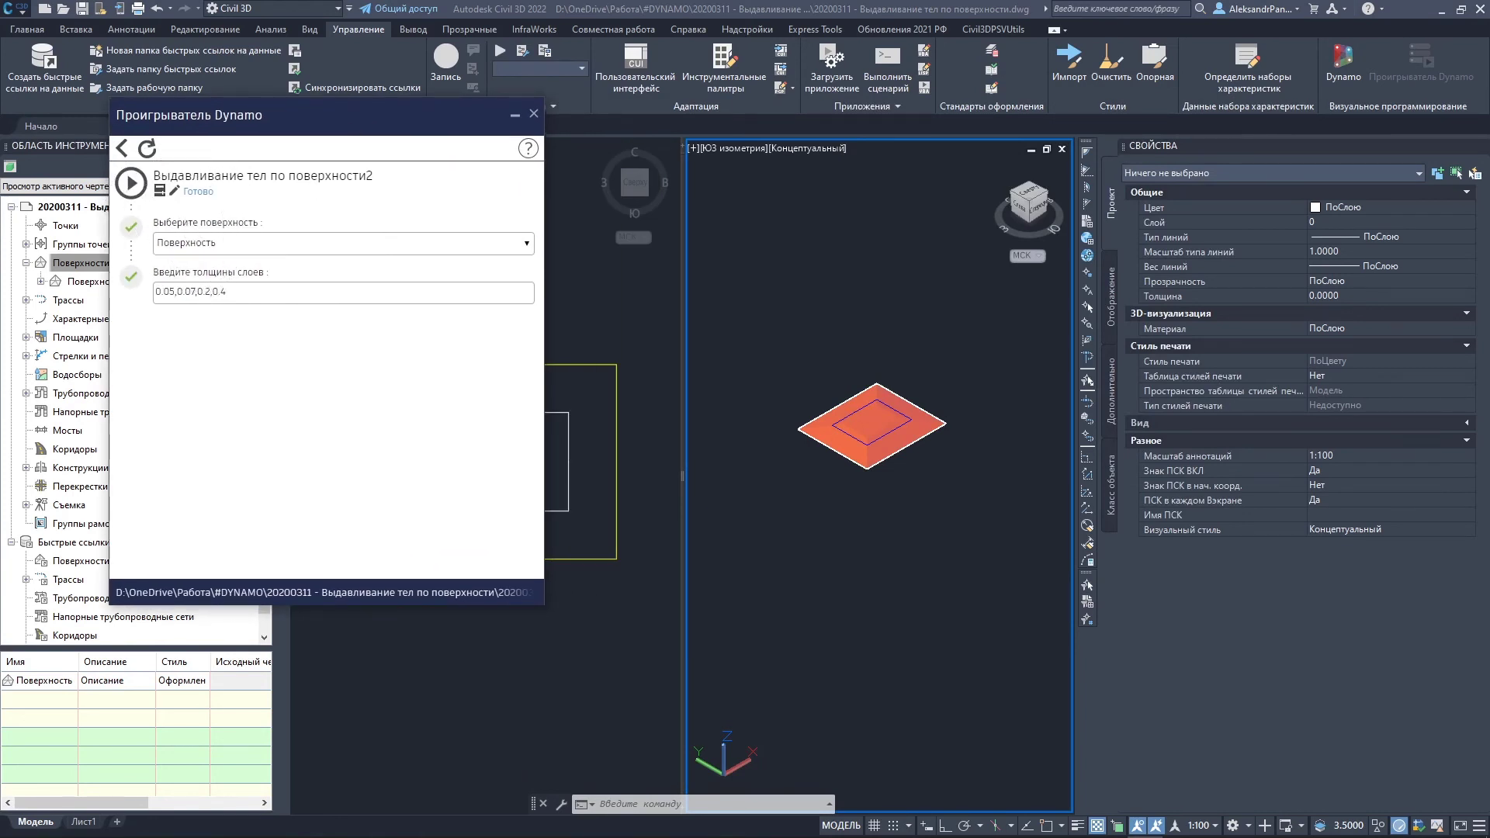
click(164, 292)
key(Delete)
click(133, 186)
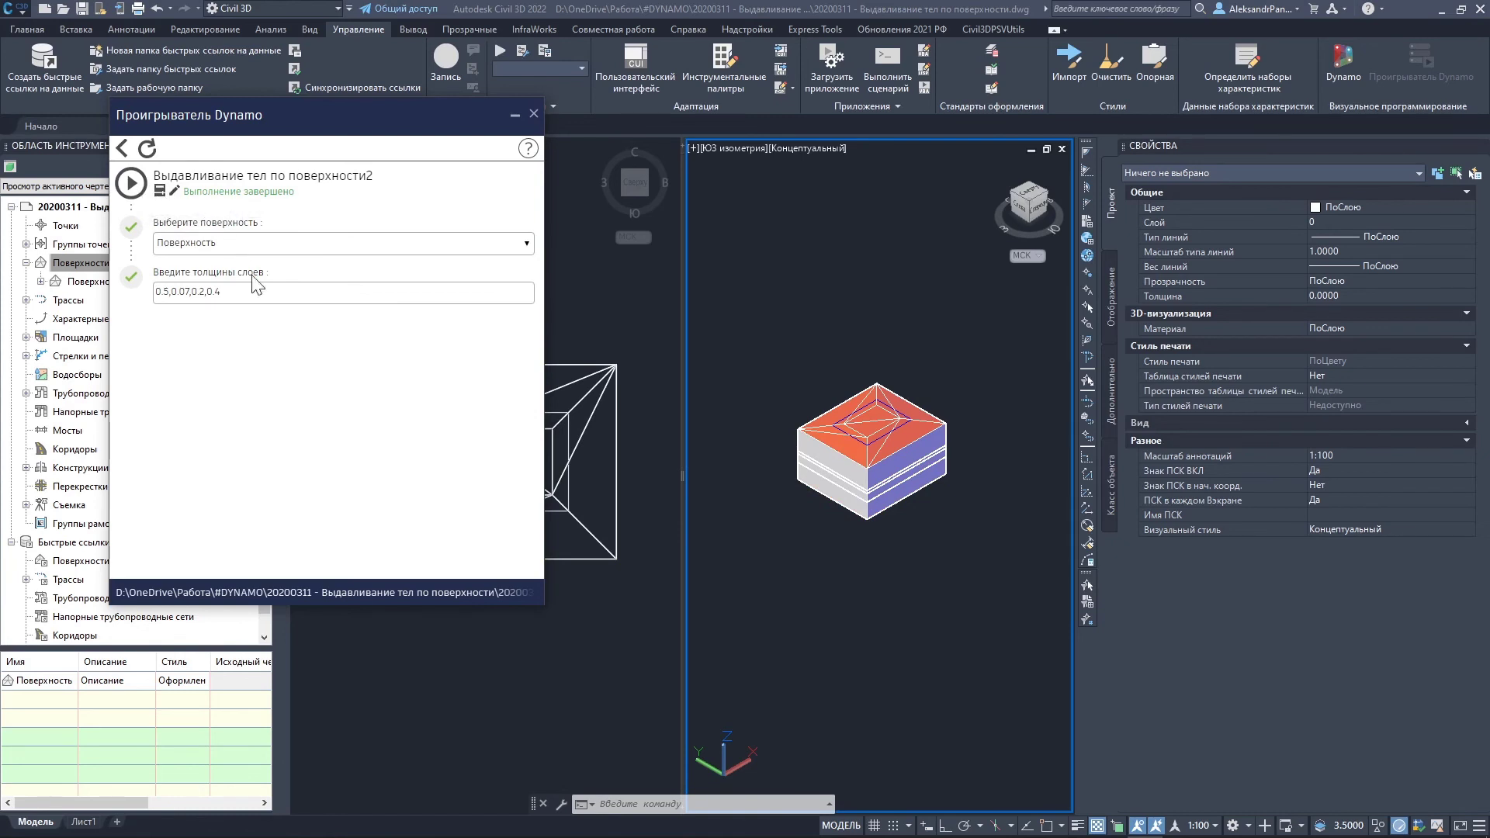
Erase the four generated layer solids.
scroll(871, 520, up, 3)
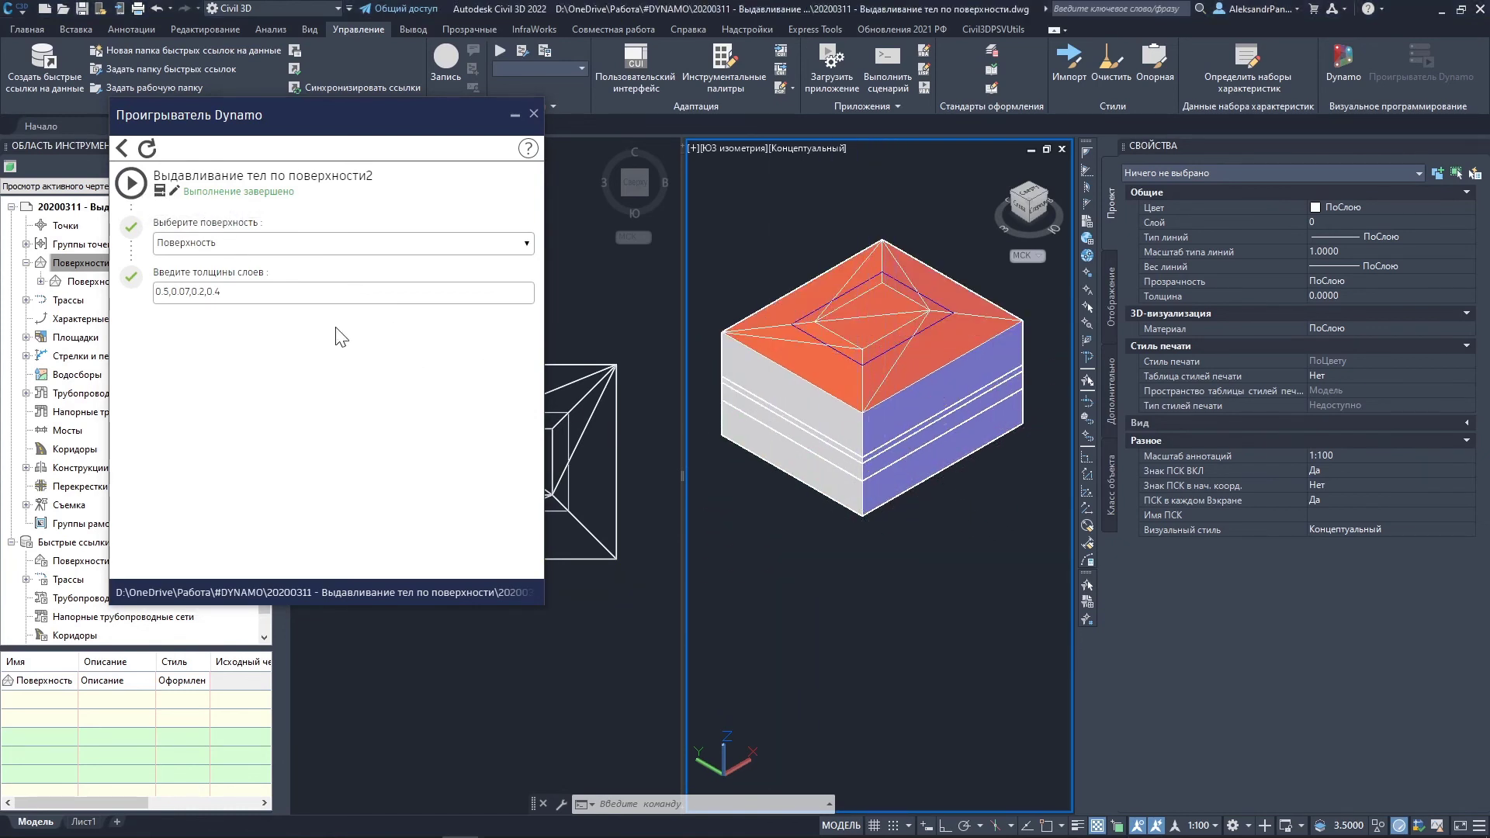
click(928, 597)
click(759, 434)
key(Delete)
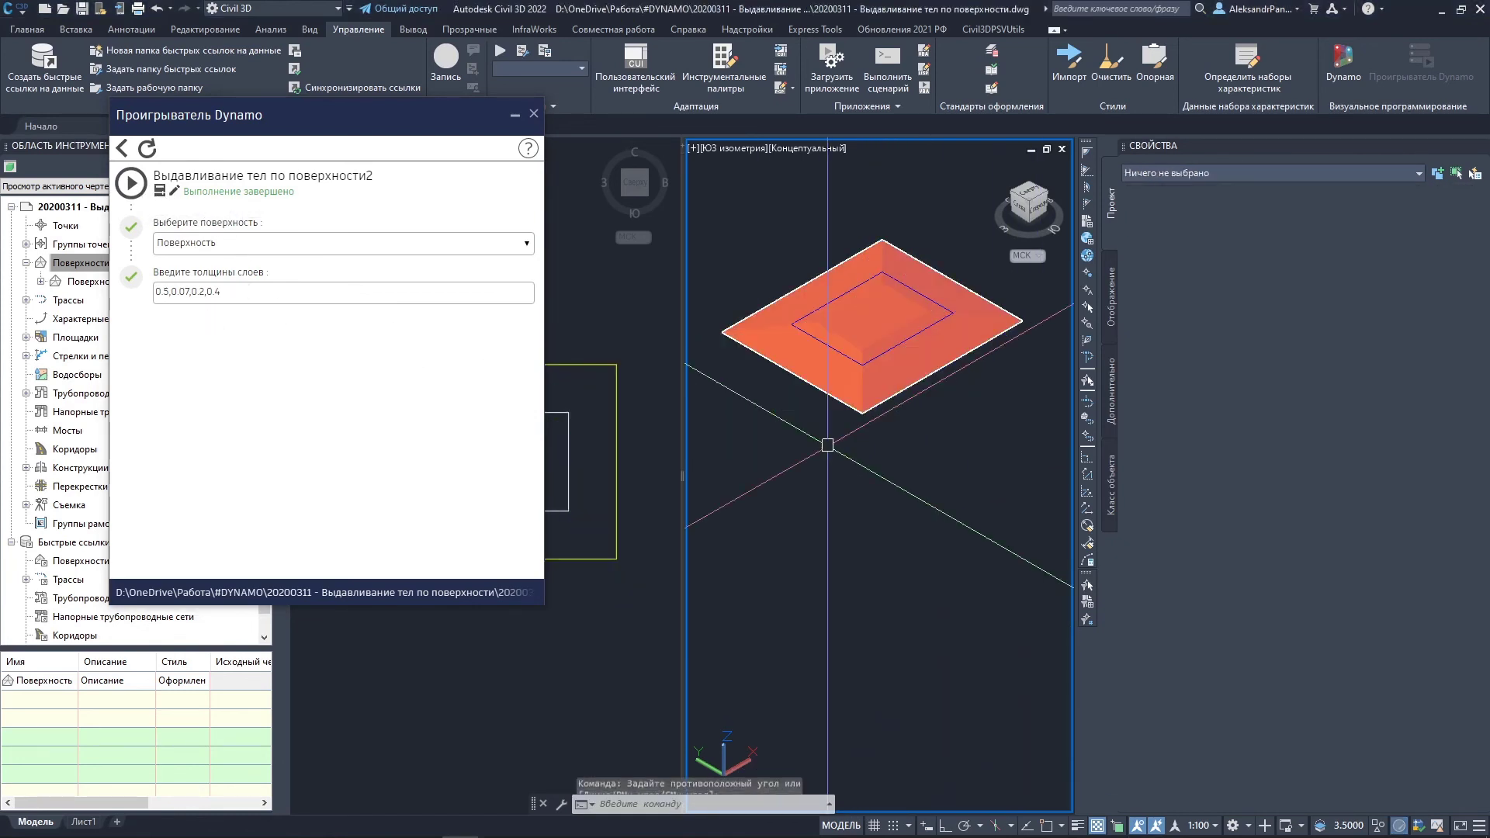
Rerun with thicknesses 0.5,0.7,0.2,0.4, inspect the top solid, then erase all four solids.
click(179, 292)
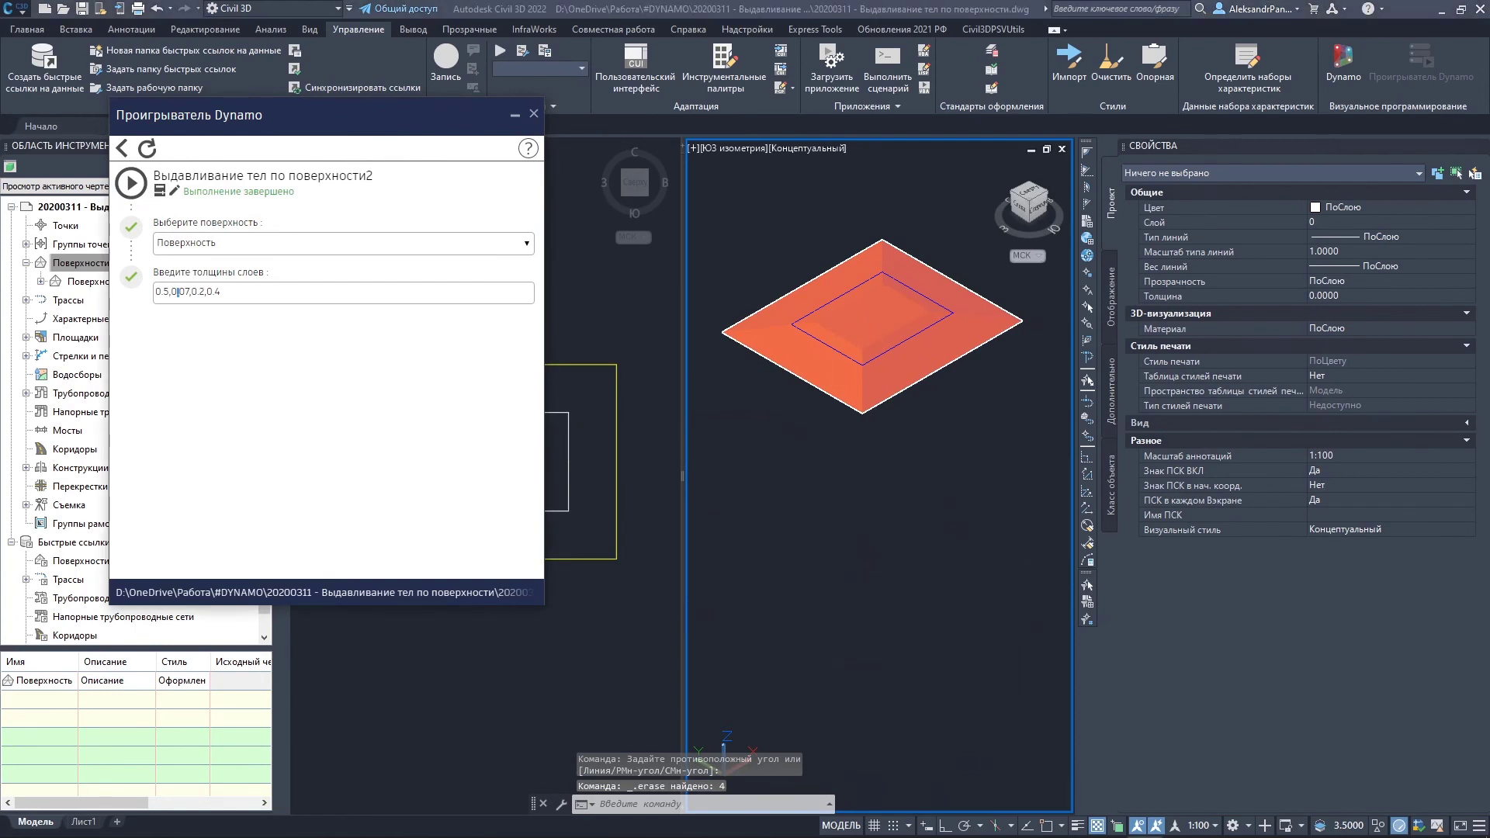
text(1)
click(138, 185)
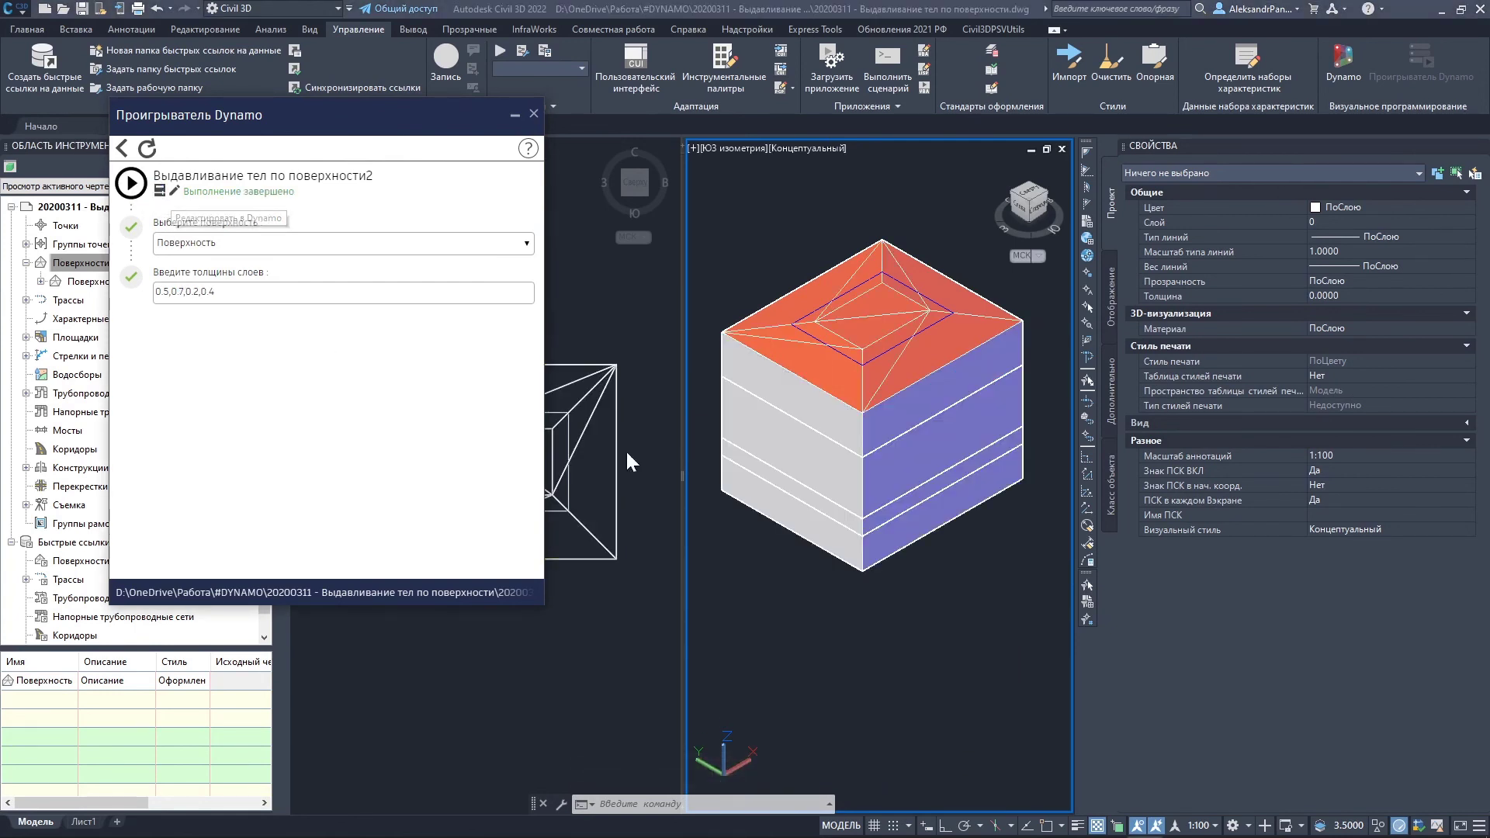
click(931, 396)
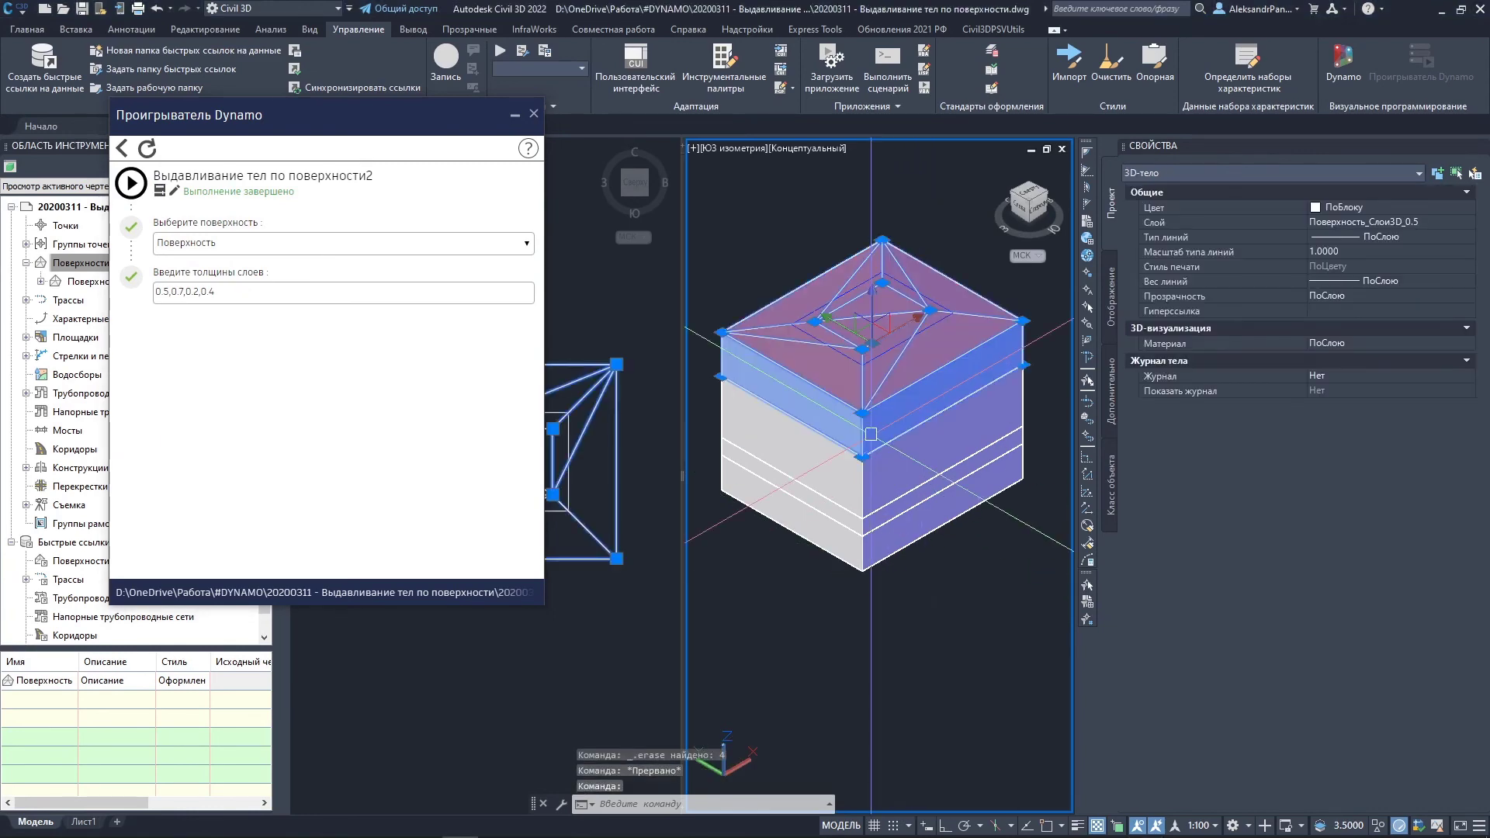
key(Escape)
drag(970, 667, 760, 466)
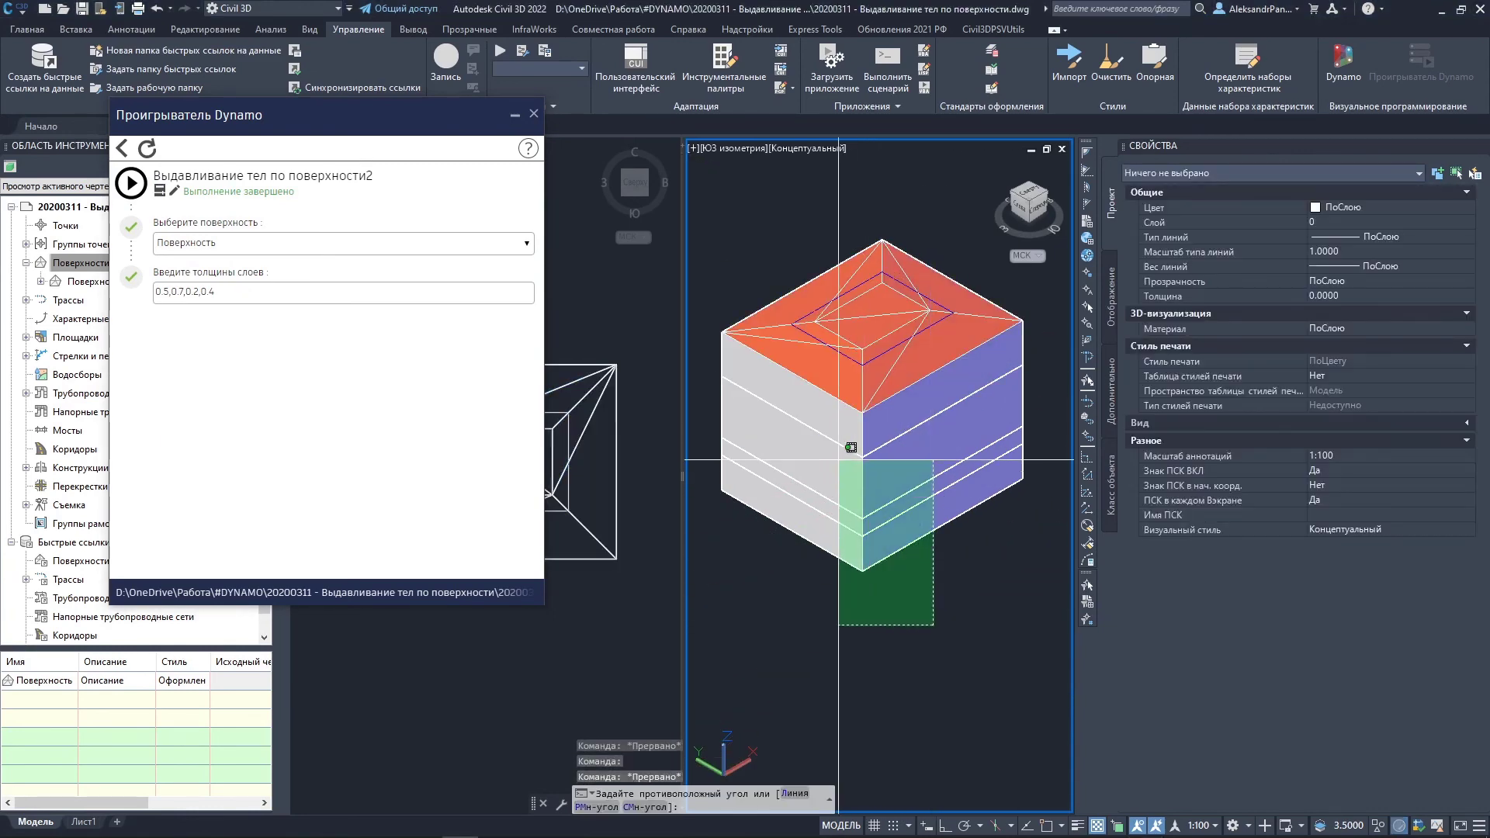
key(Delete)
Rename the surface Поверхность to 222 in its surface properties.
drag(721, 268, 720, 267)
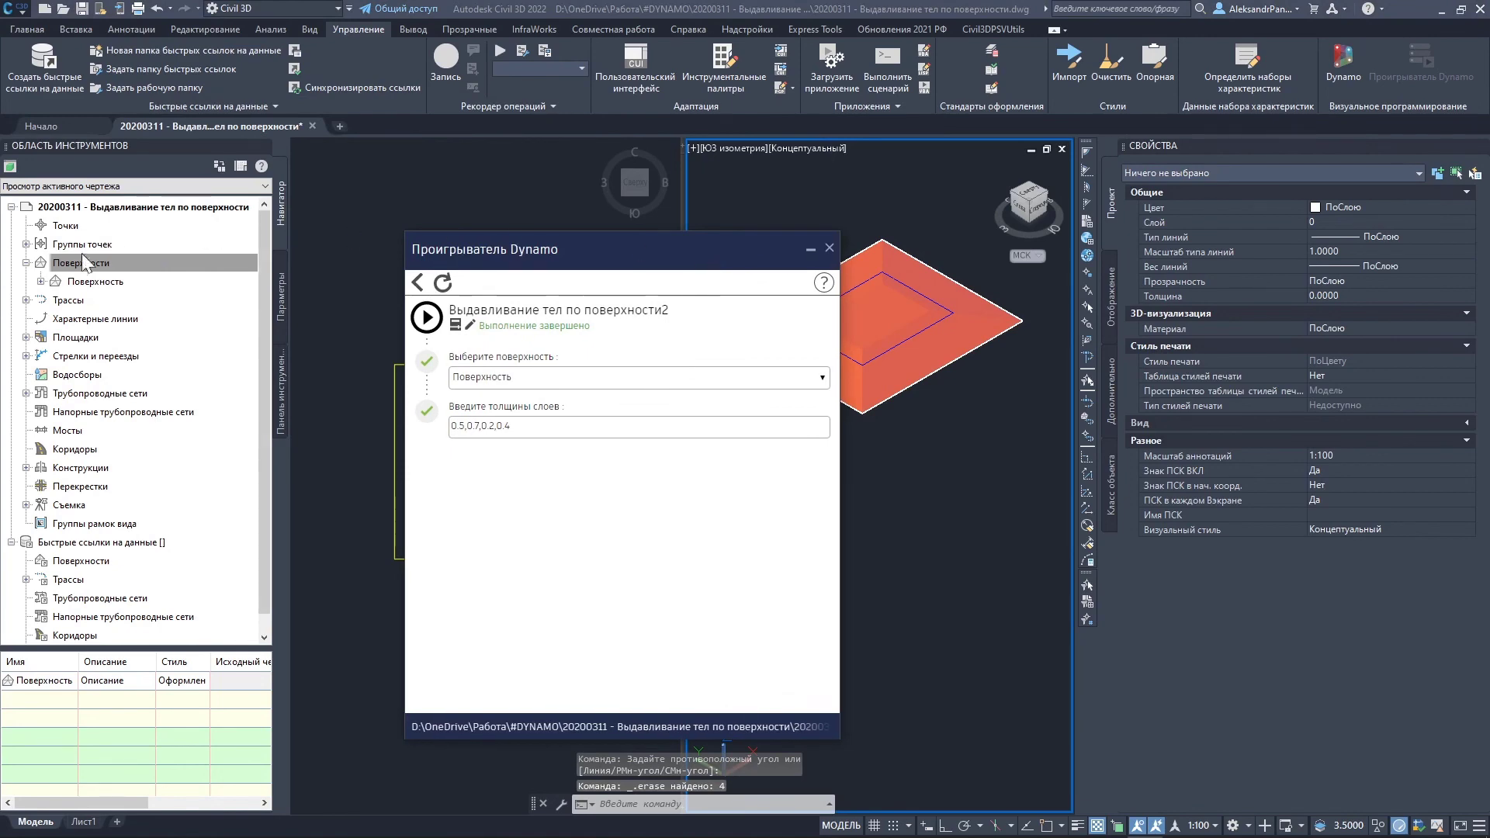
click(89, 281)
right_click(95, 283)
key(Escape)
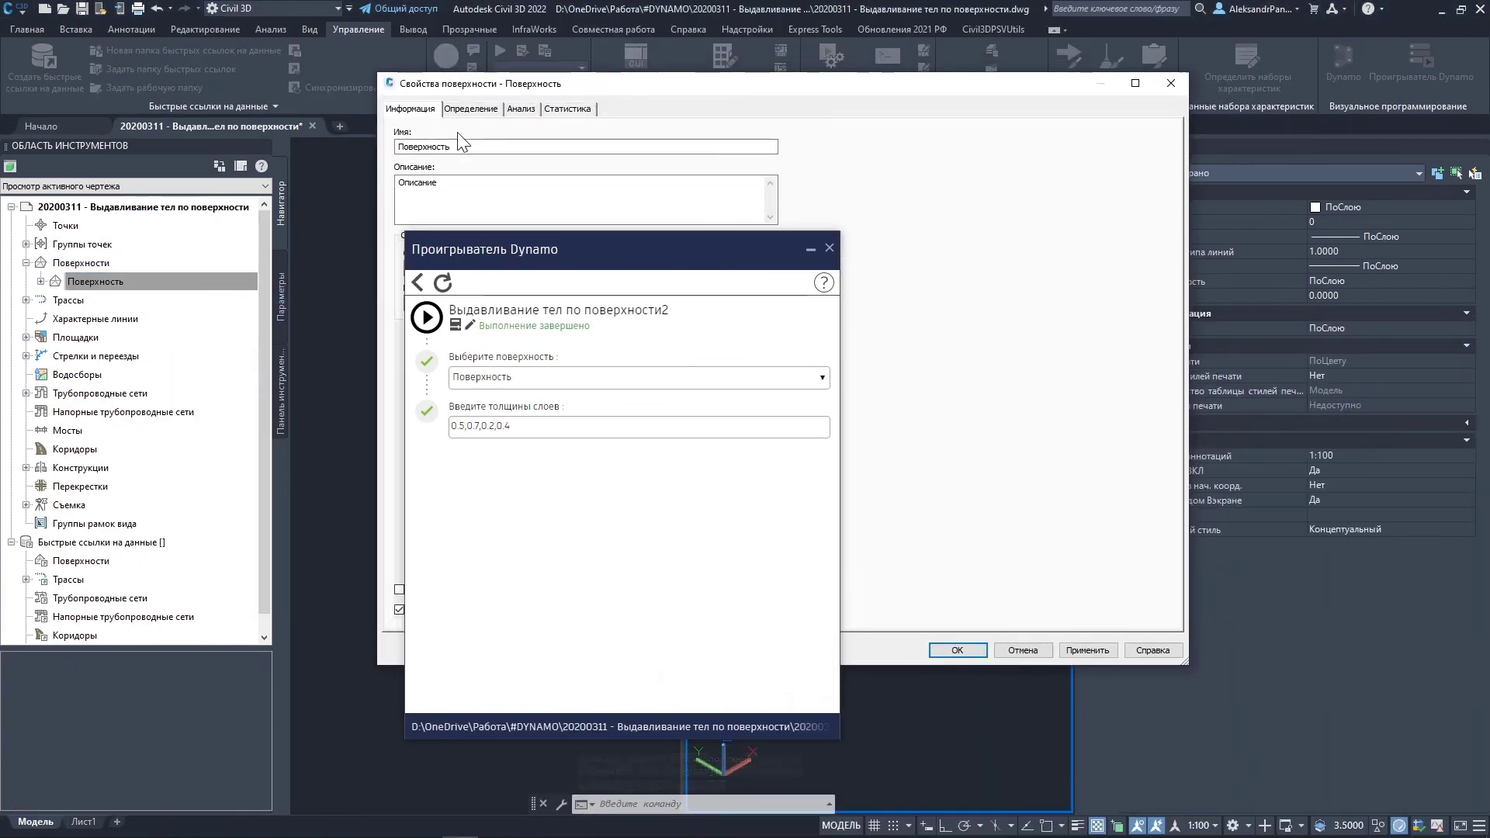
double_click(458, 146)
text(3D)
click(962, 650)
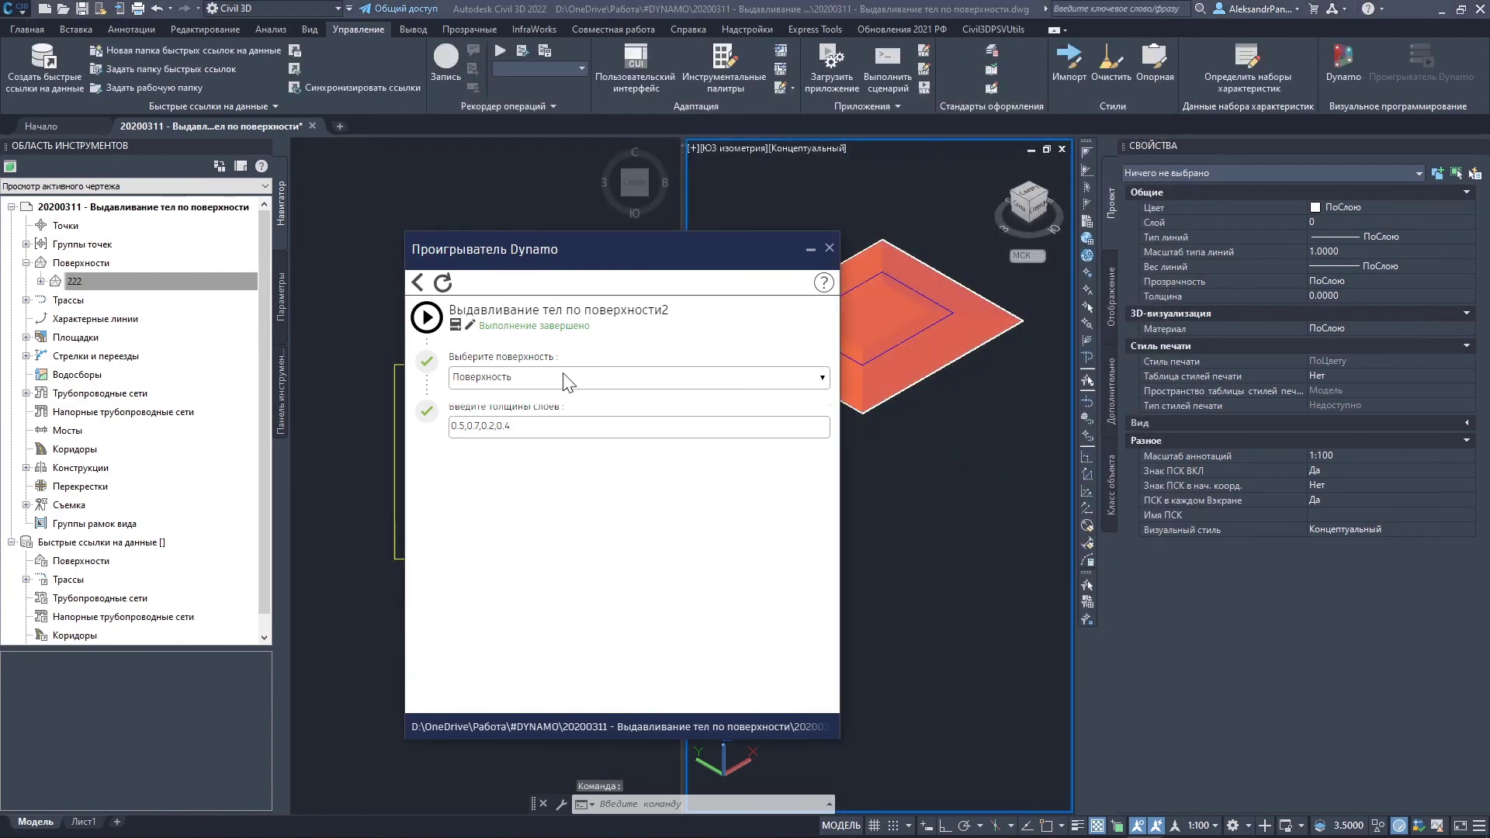
Refresh Dynamo Player and choose surface 222 as the script's surface input.
click(444, 282)
click(504, 377)
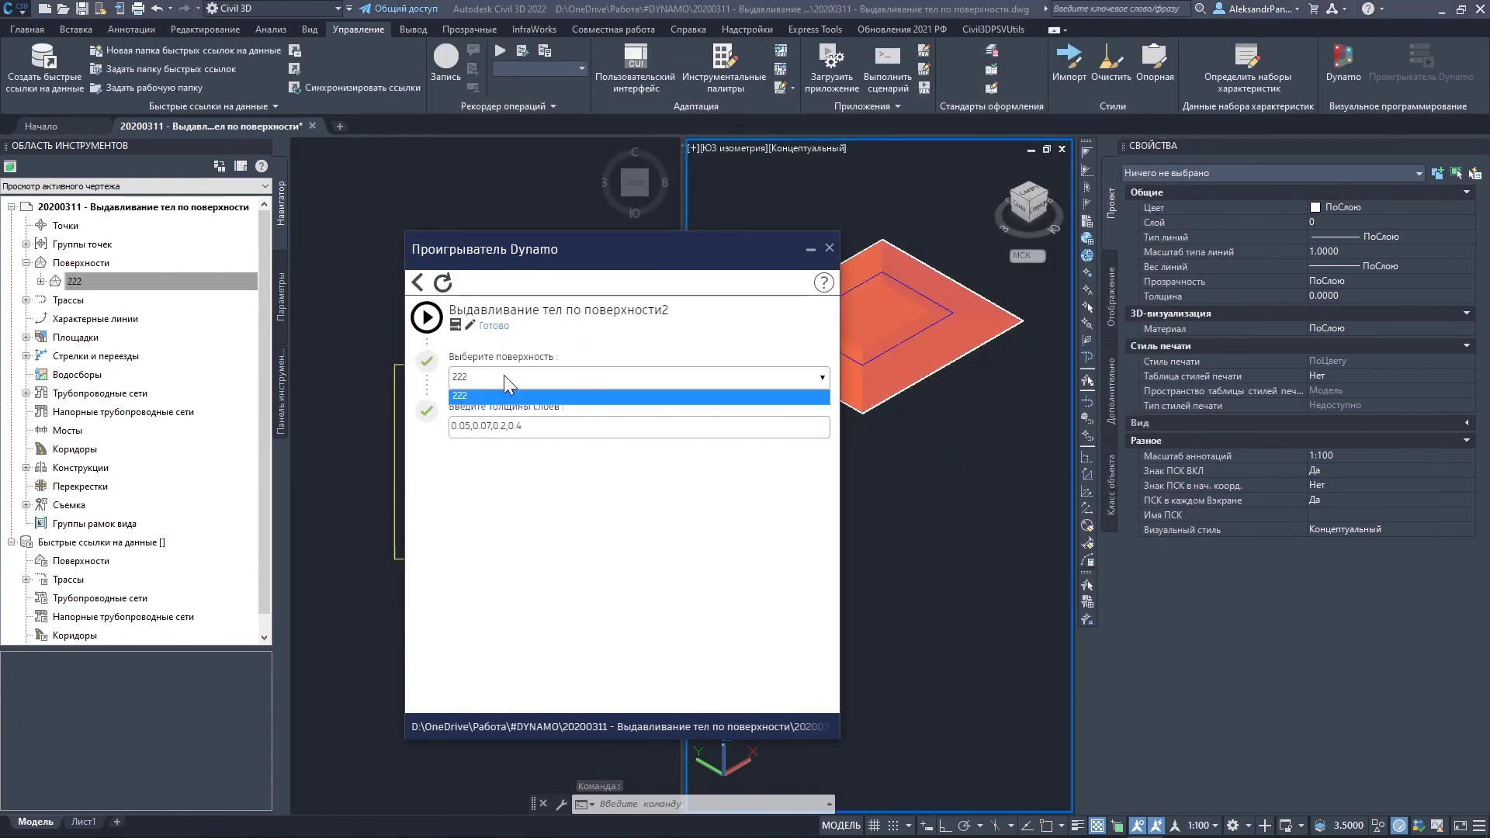
click(490, 379)
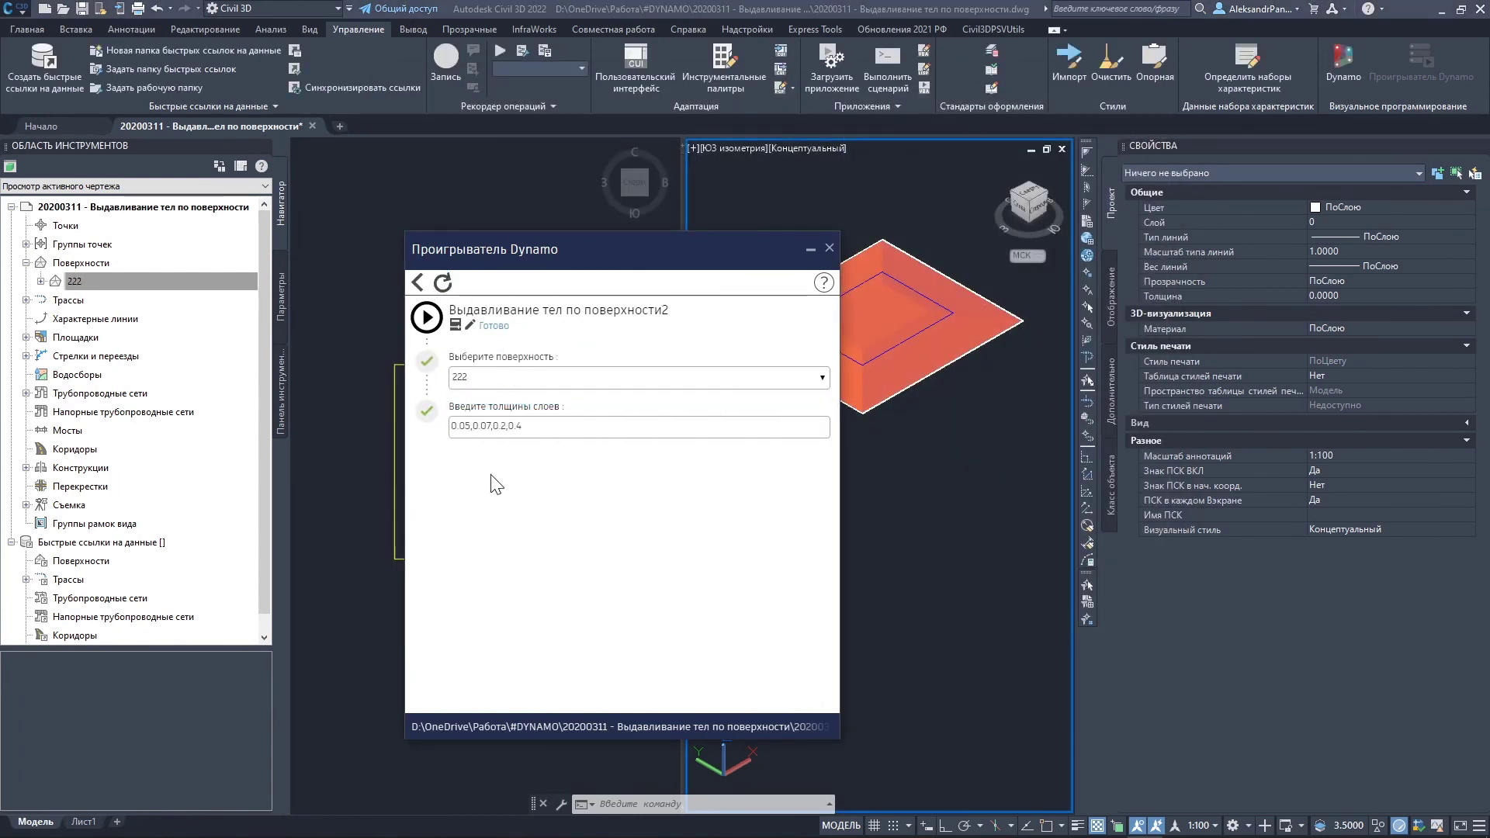
drag(565, 249, 403, 206)
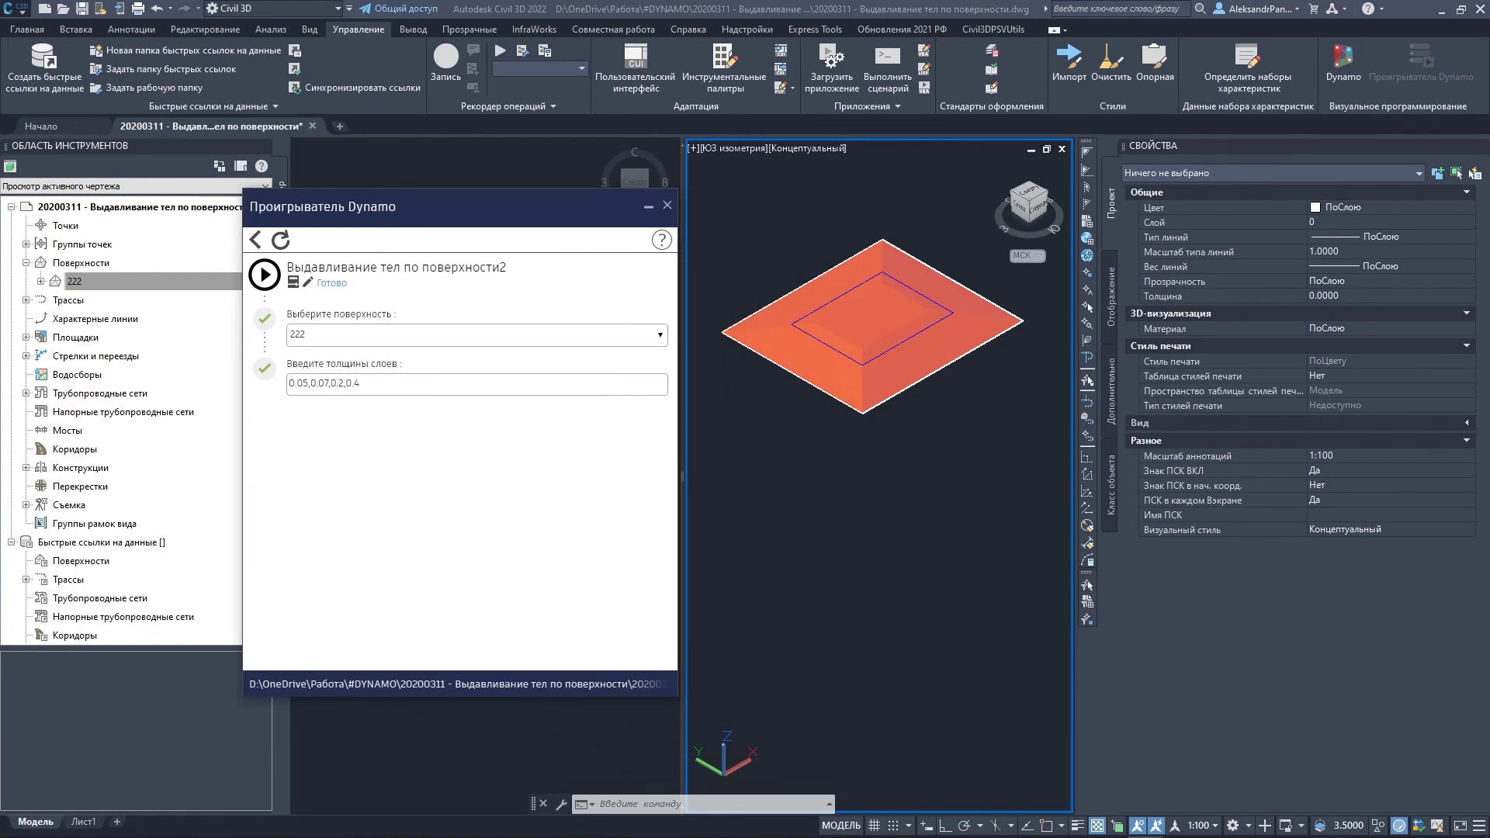
Run the script on surface 222 with thicknesses 0.05, 0.07, 0.2, 0.4 and select the resulting solids.
click(263, 273)
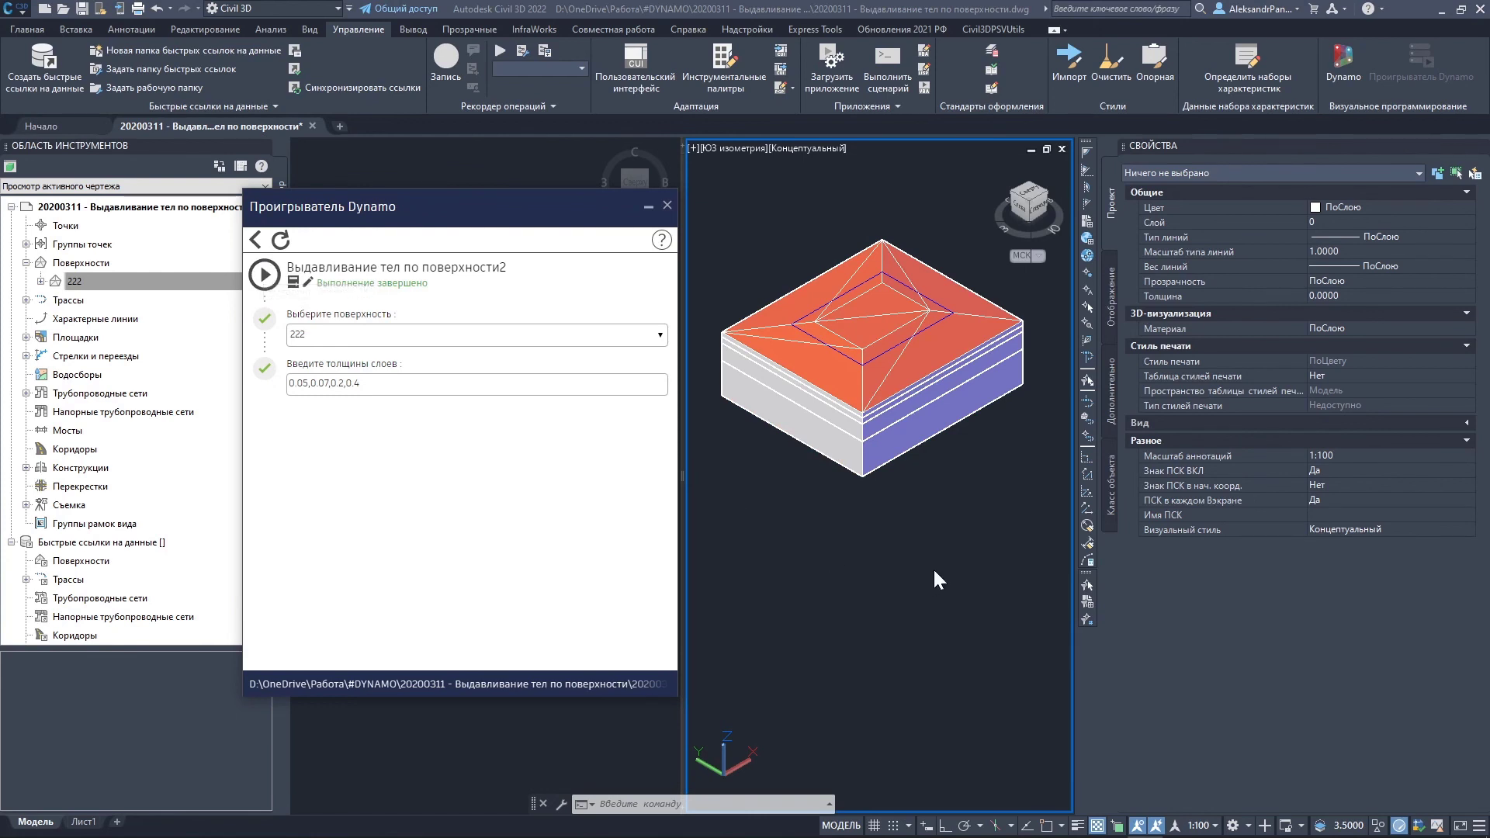
click(916, 515)
click(844, 473)
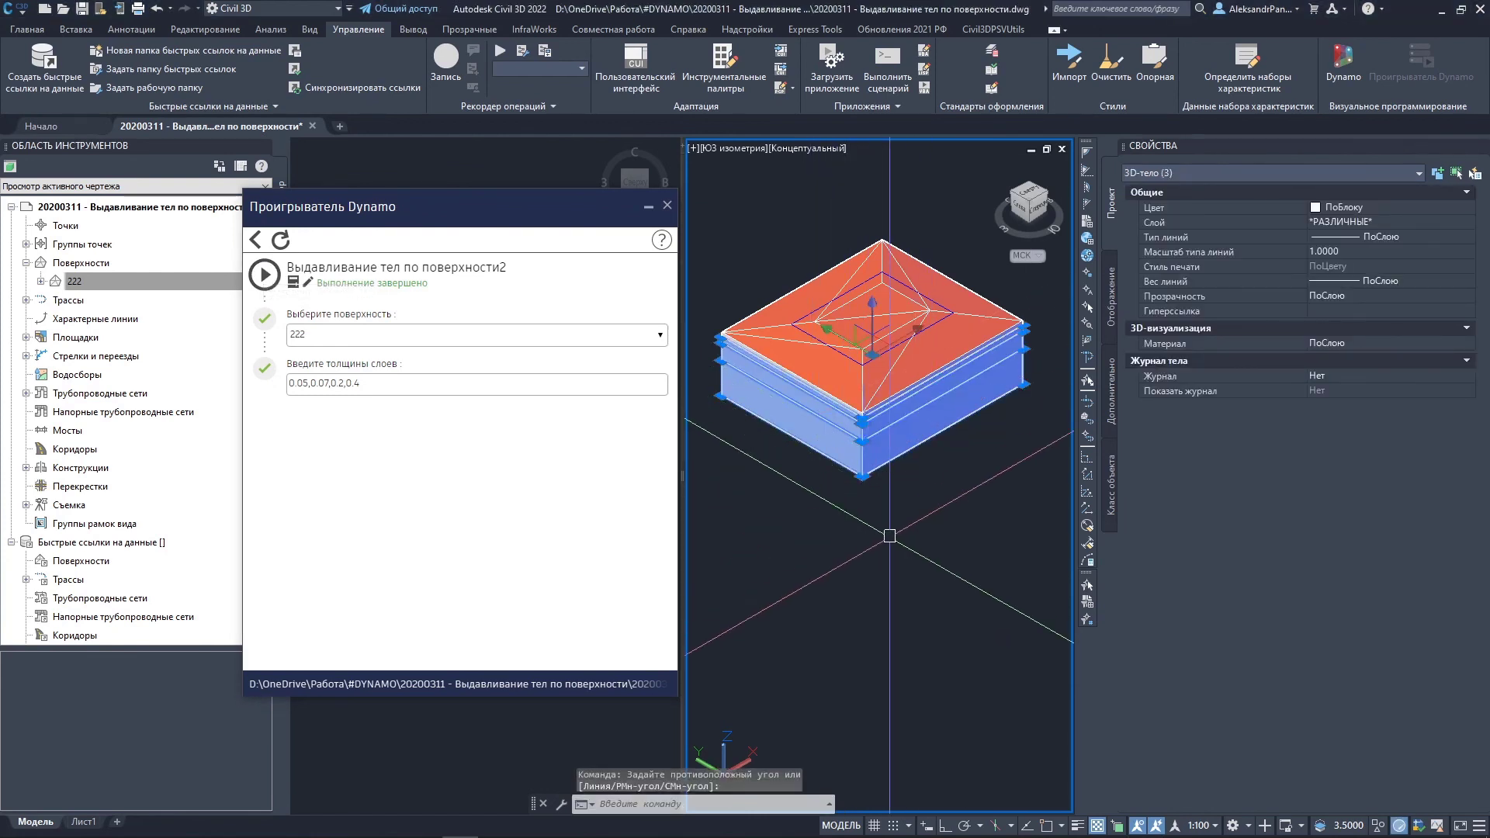
key(Escape)
Window-select around the new layer solids again to inspect them, clearing each selection.
click(914, 540)
scroll(830, 427, up, 3)
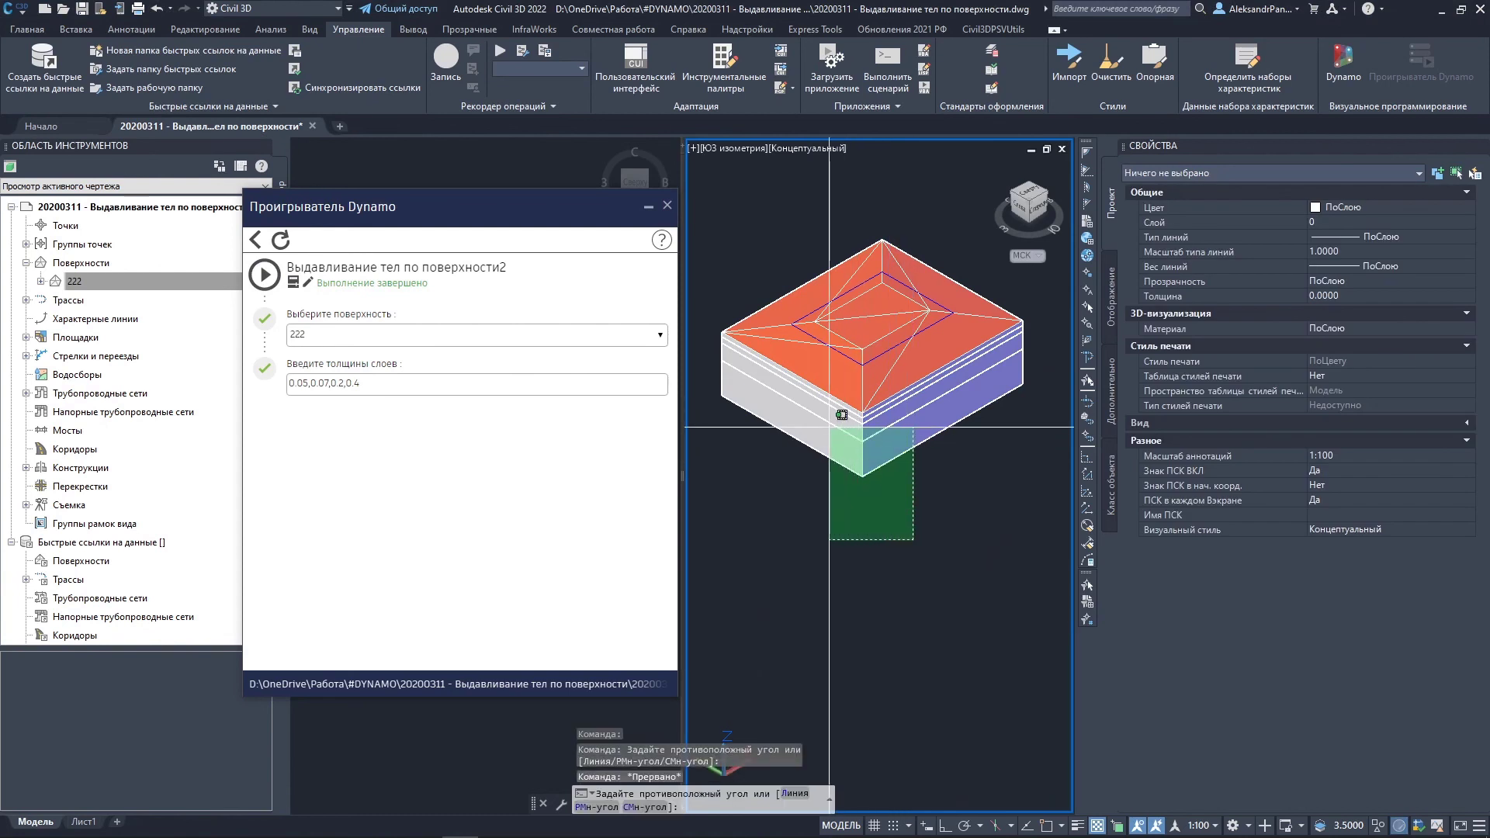
scroll(829, 427, down, 2)
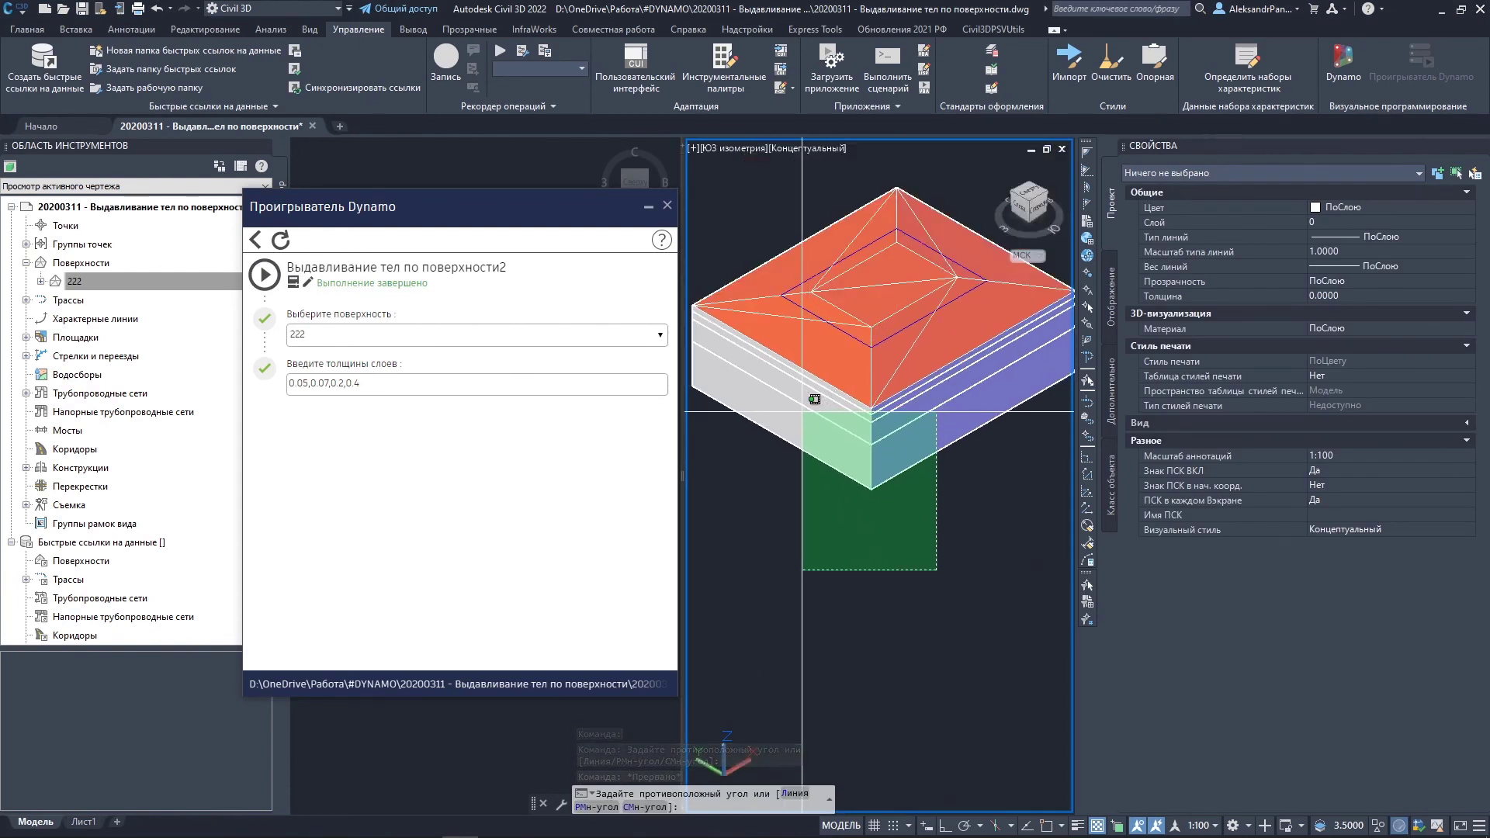
key(Escape)
click(945, 545)
key(Escape)
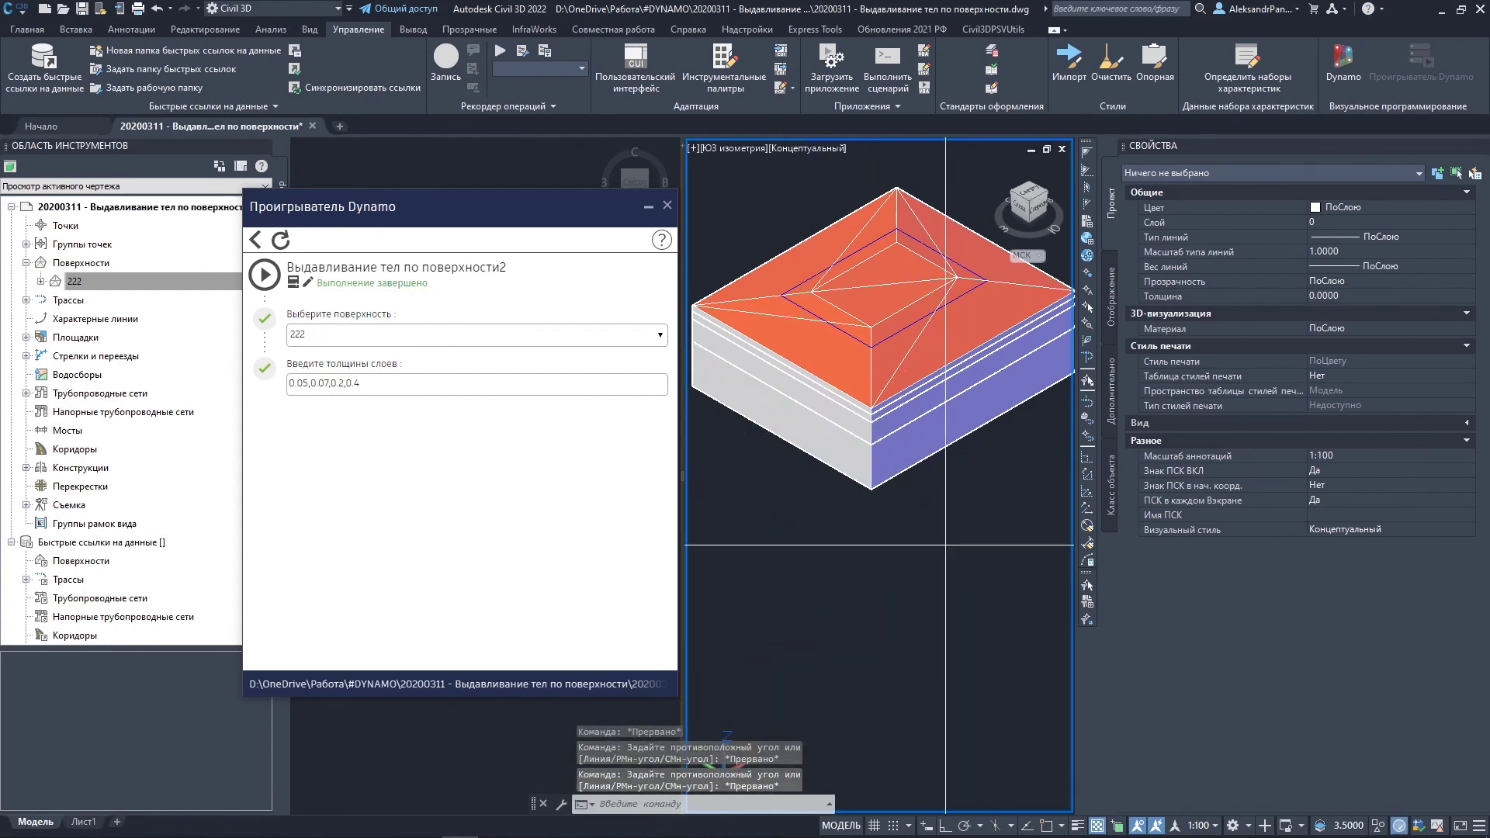
click(945, 544)
click(911, 522)
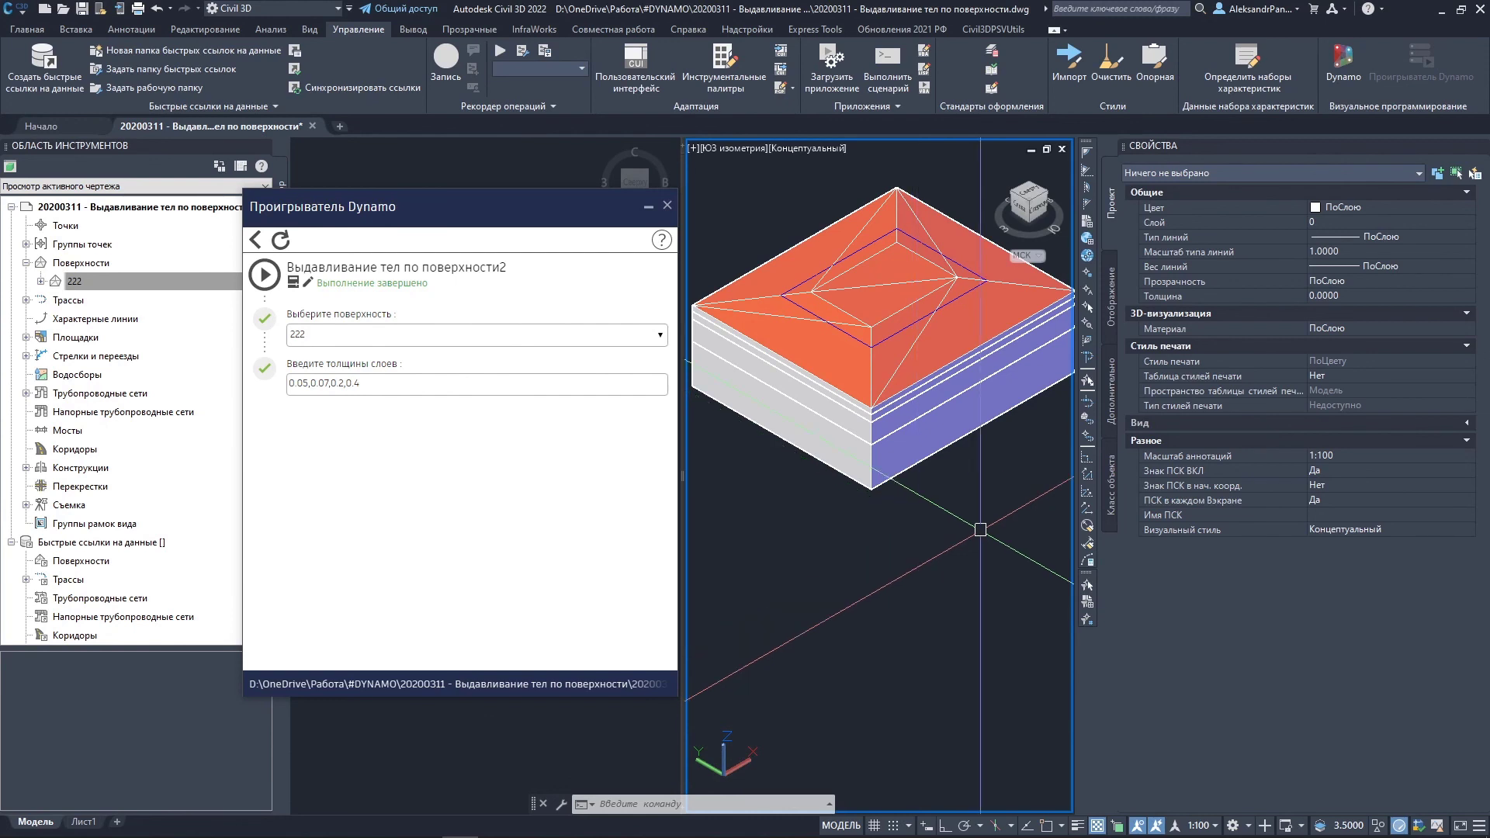
click(911, 522)
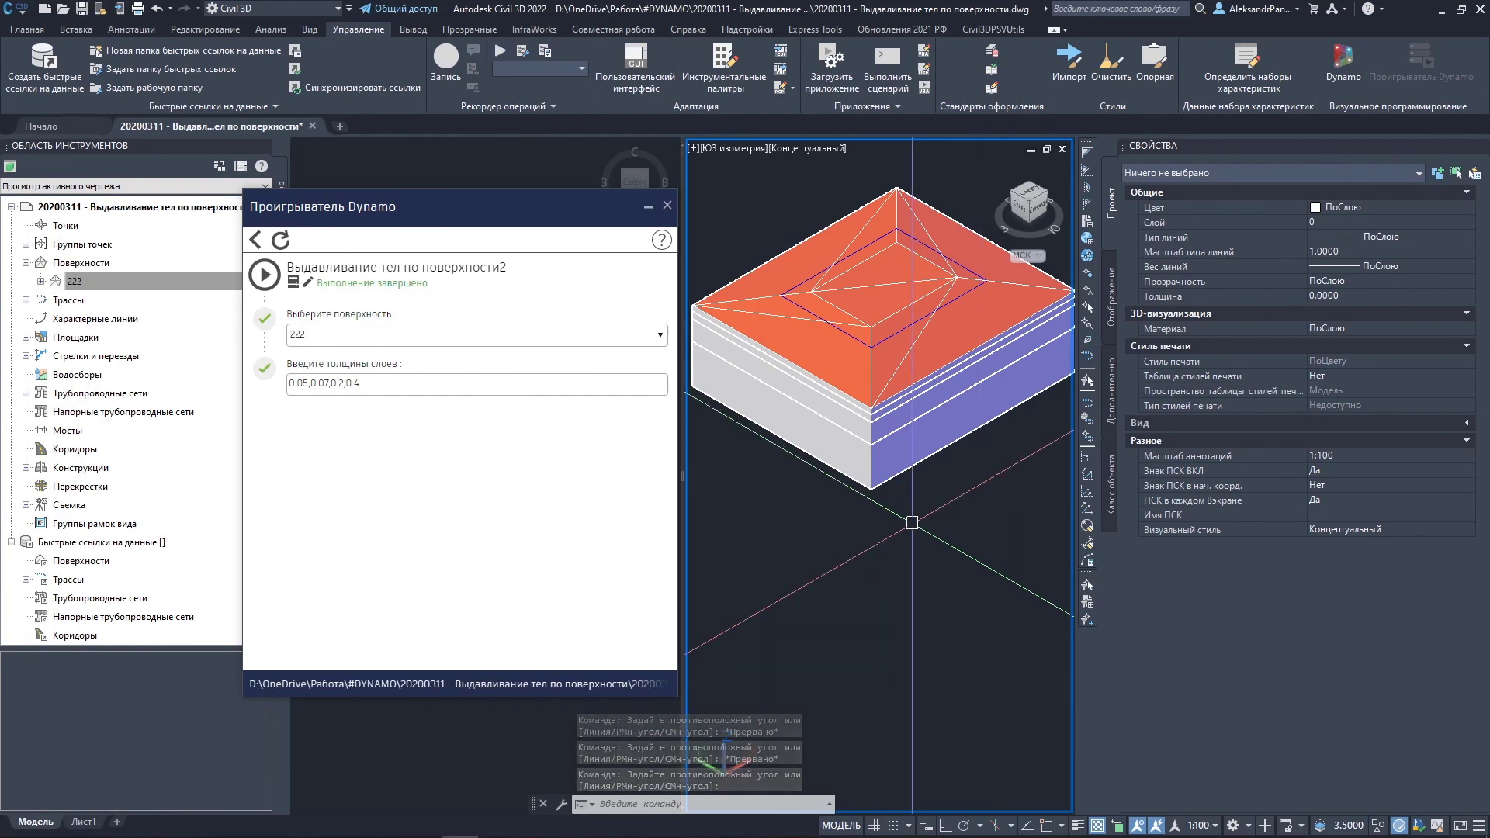